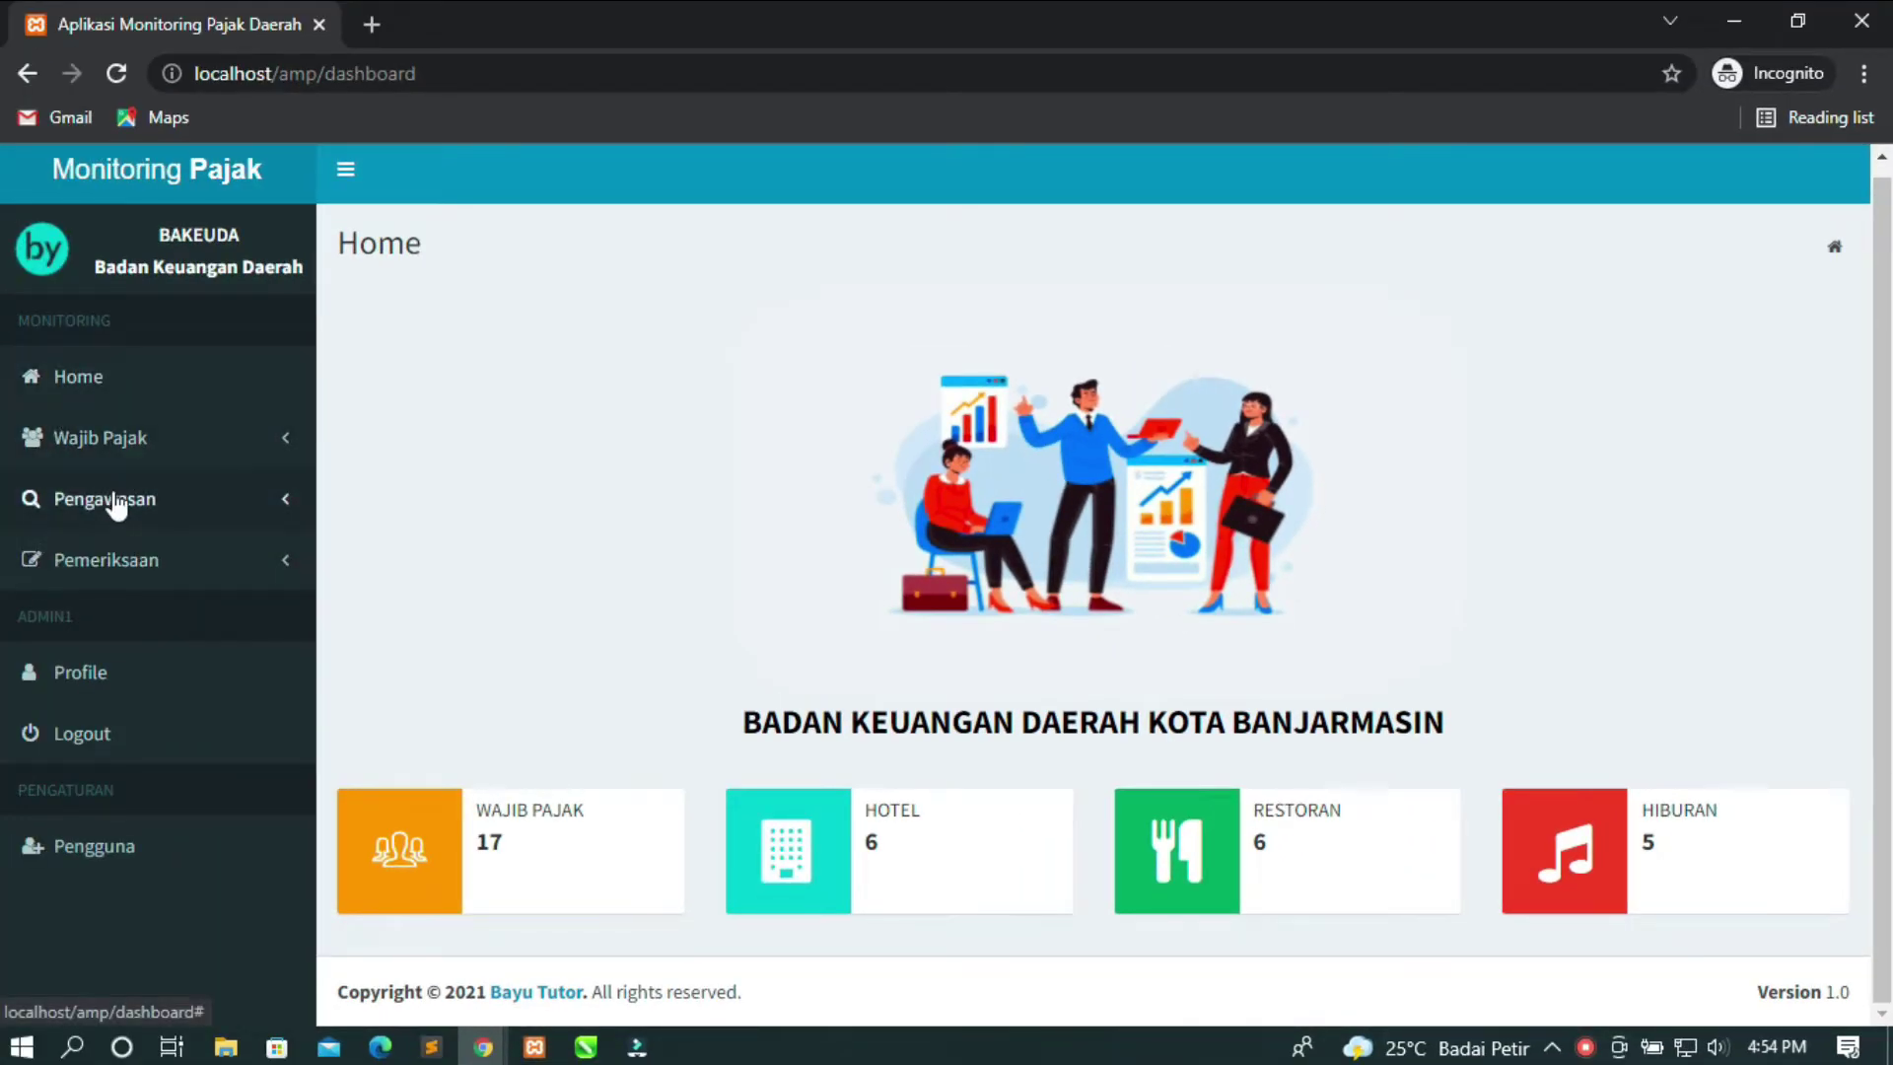
Expand the Wajib Pajak, Pengawasan and Pemeriksaan groups one after another to view their submenu entries.
{"action": "left_click", "coordinate": [181, 450]}
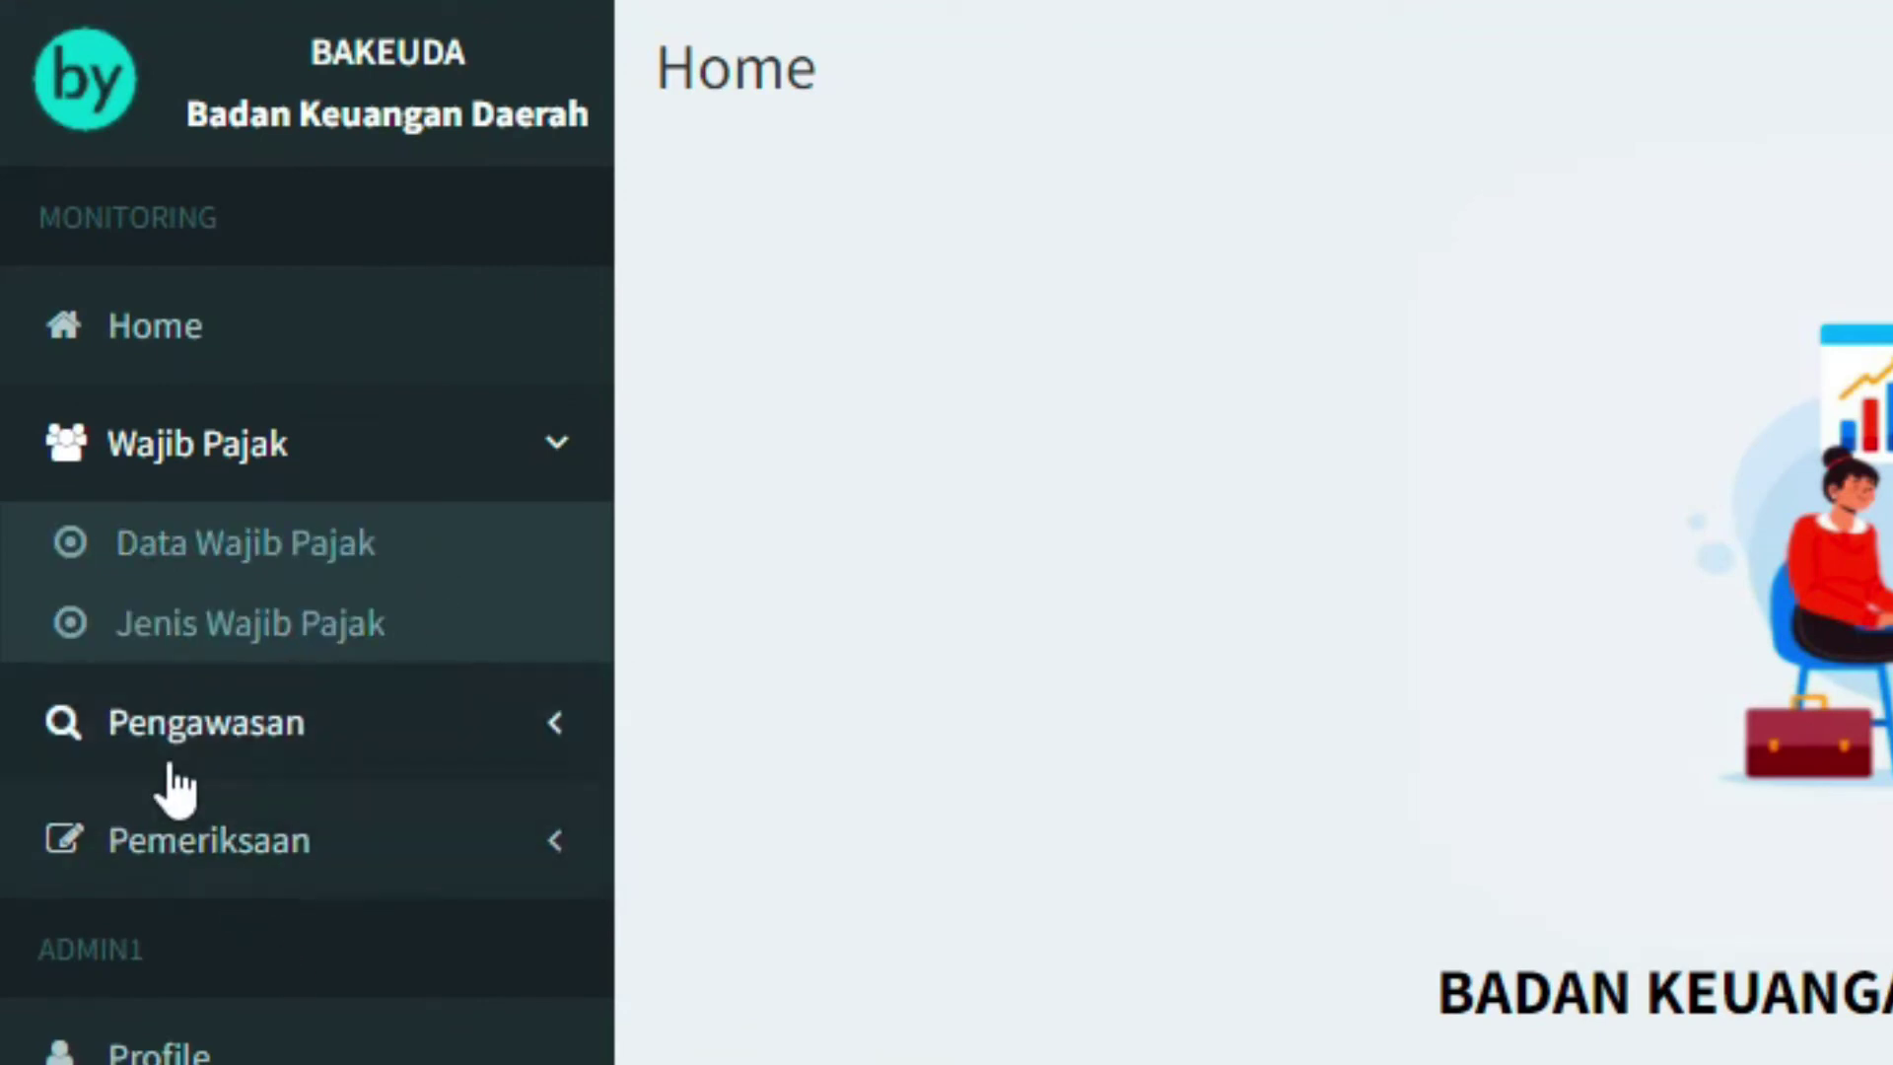
{"action": "left_click", "coordinate": [483, 761]}
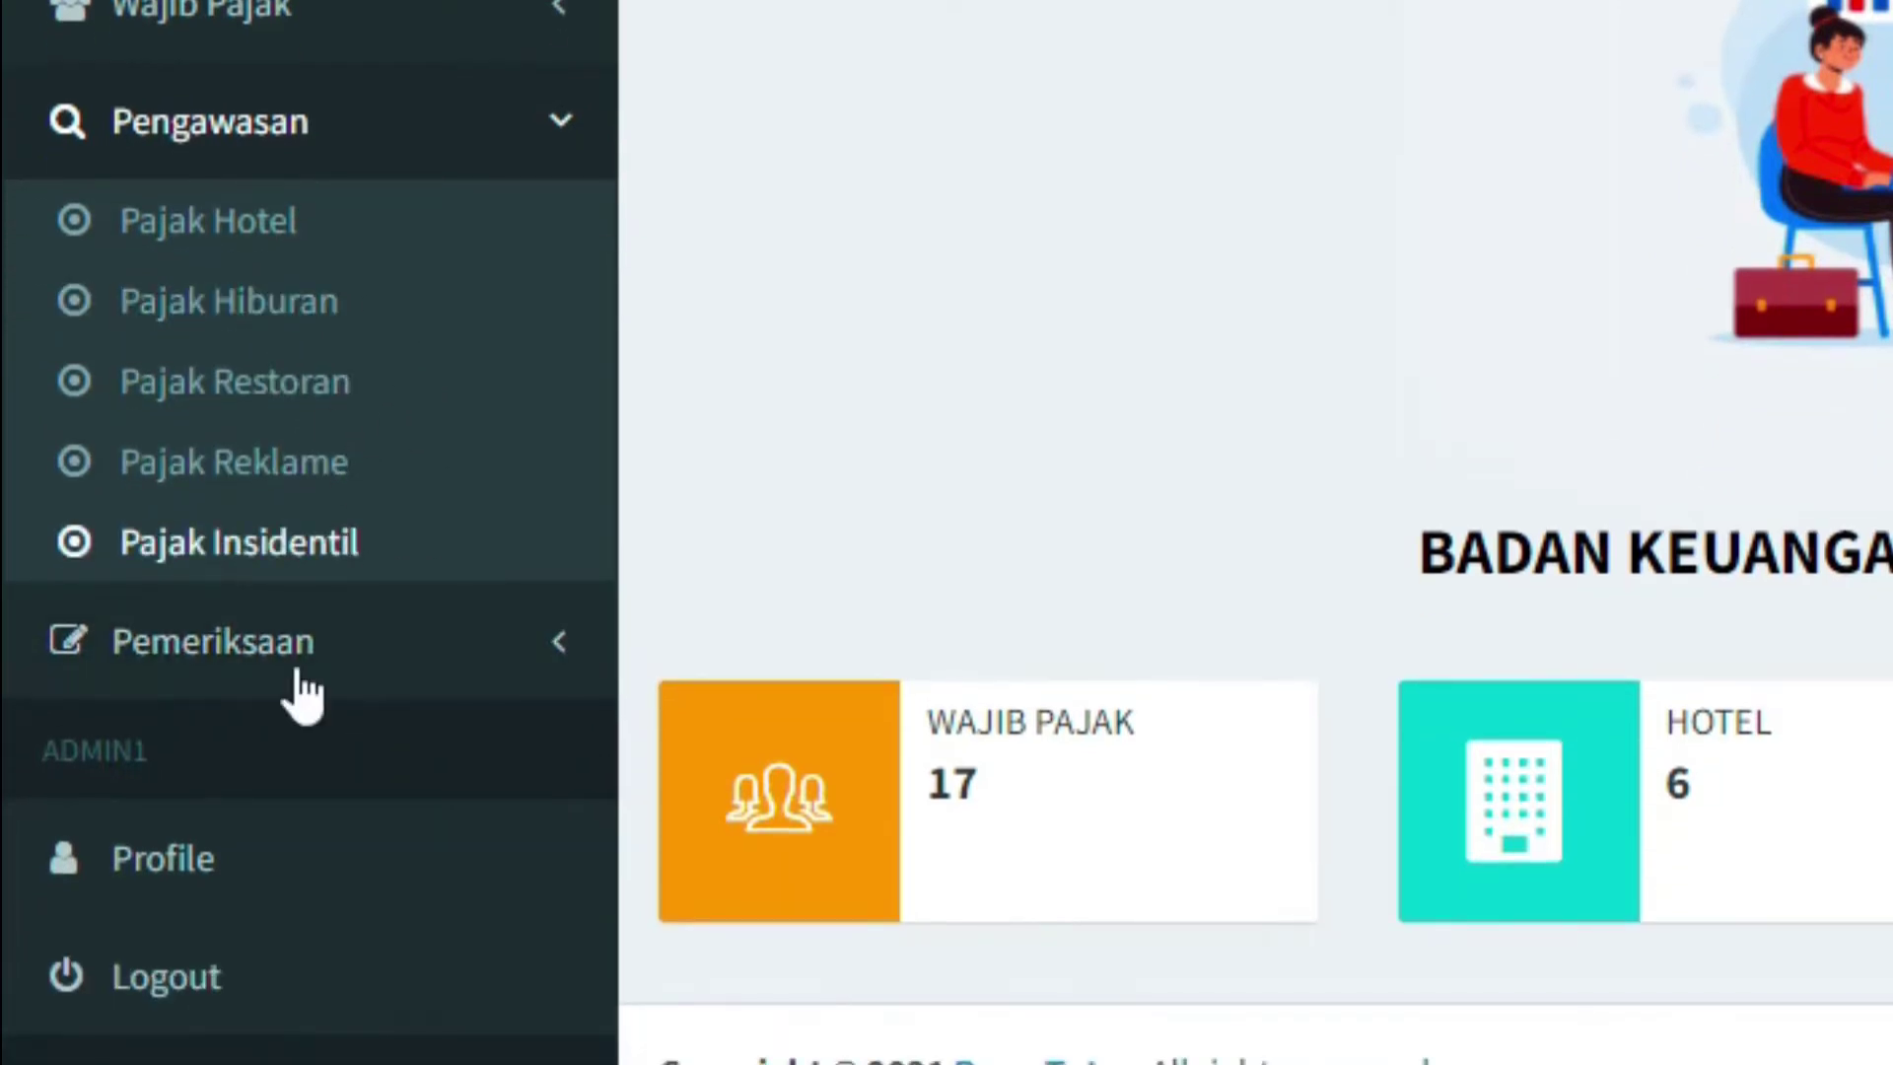
{"action": "left_click", "coordinate": [383, 663]}
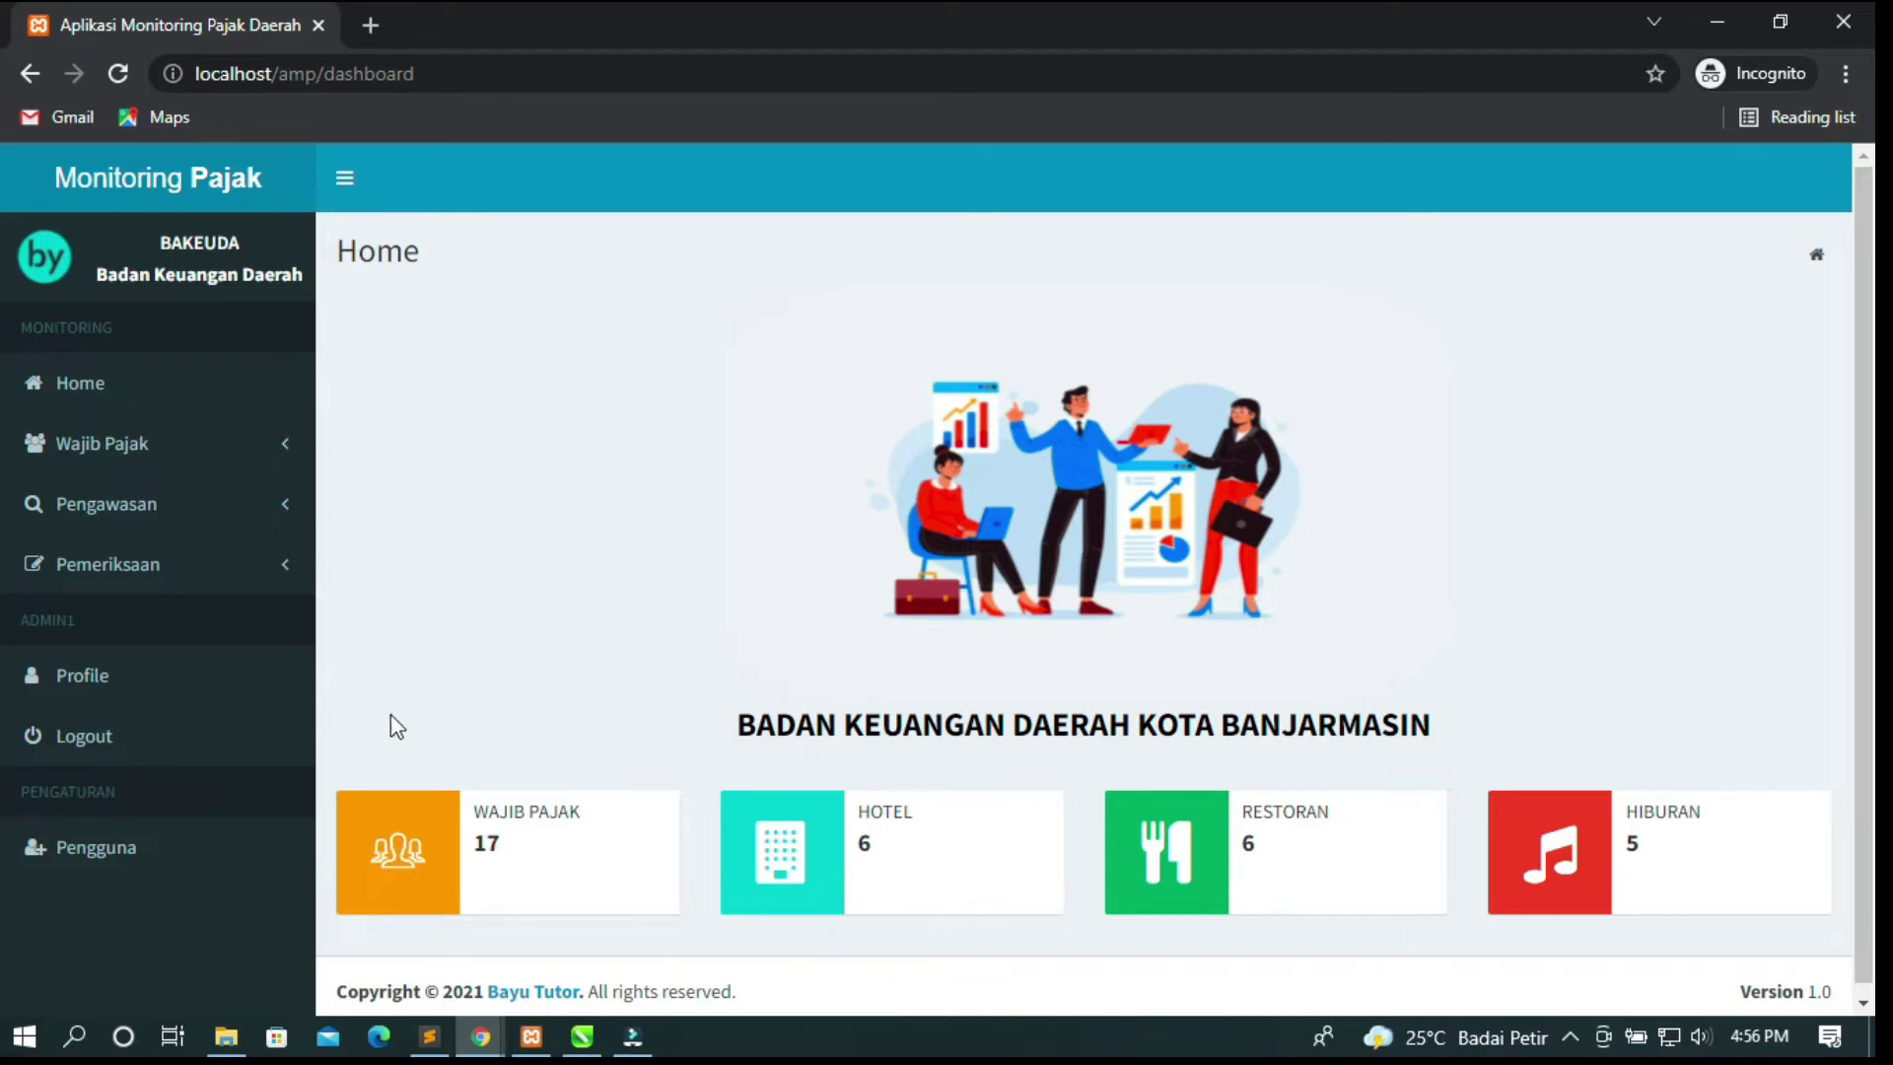
Switch to the XAMPP Control Panel, highlight the XAMPP version number in the log, and minimize the window.
{"action": "left_click", "coordinate": [531, 1035]}
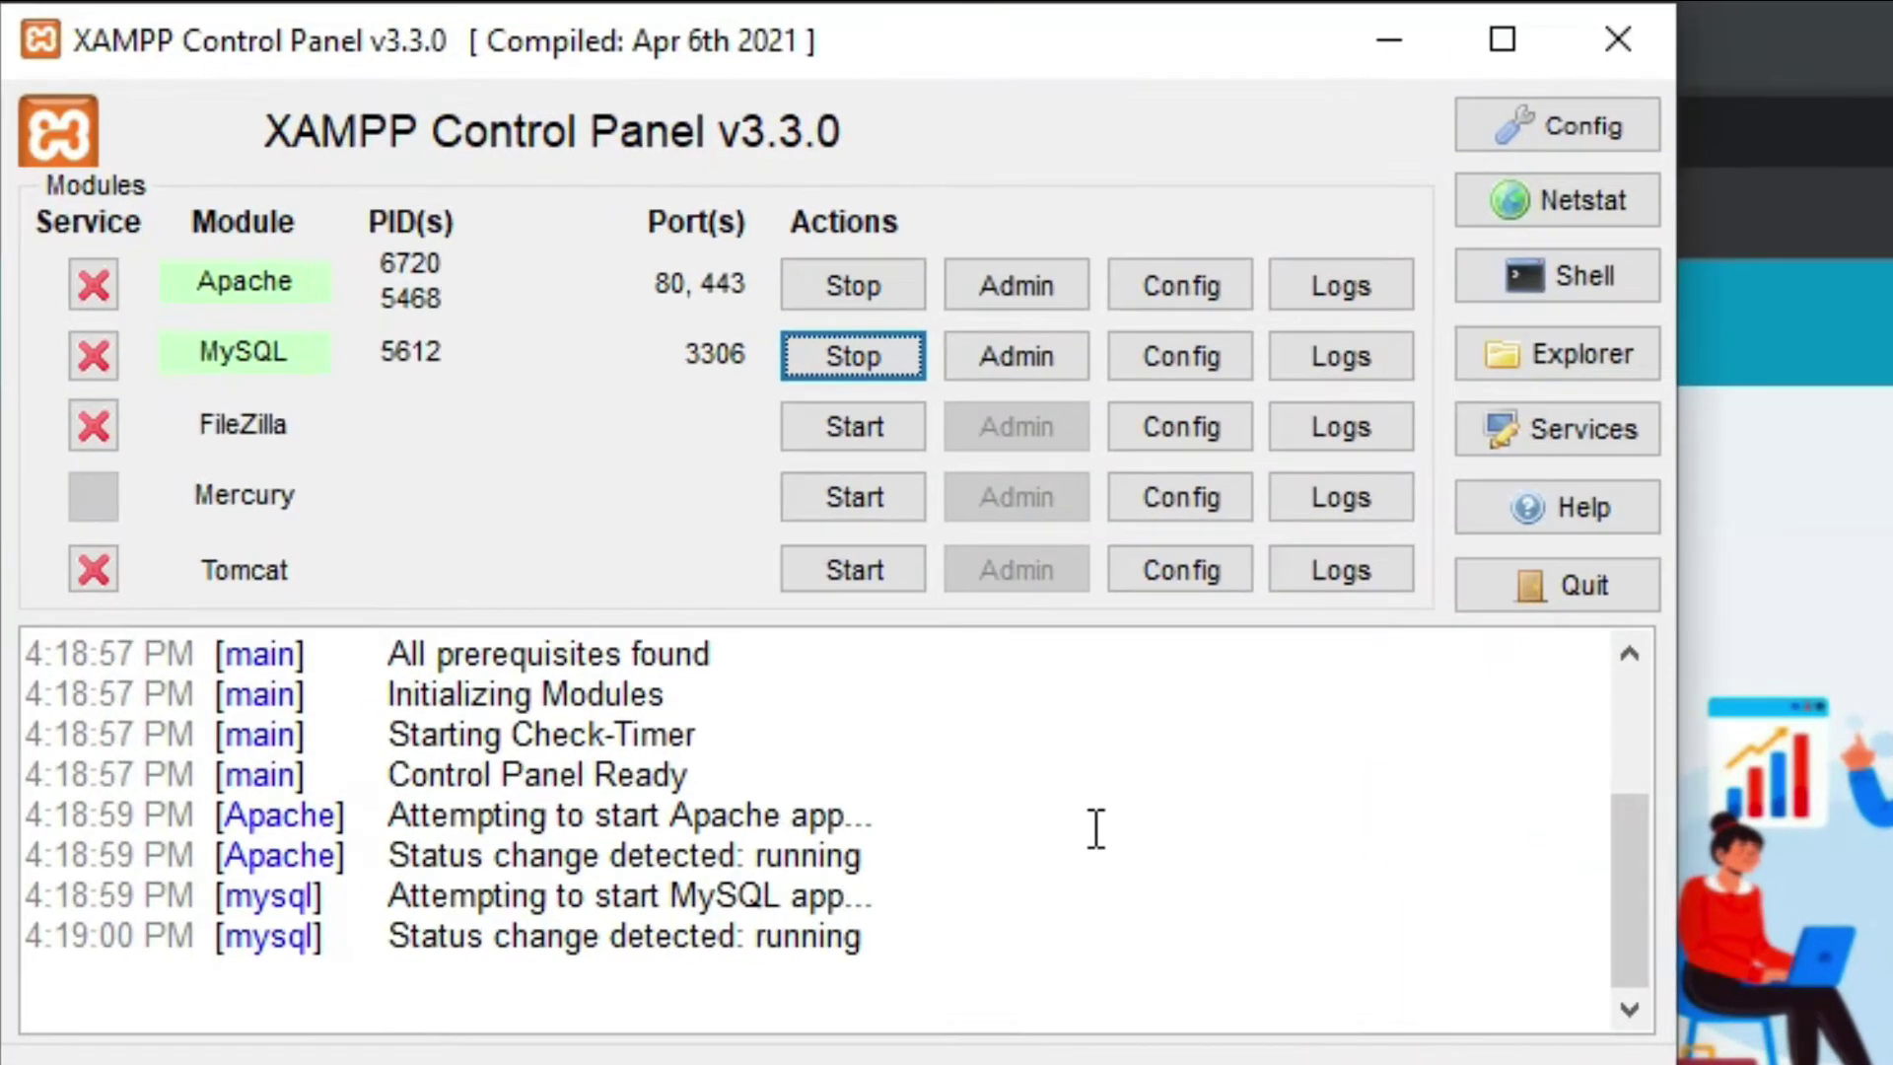
{"action": "scroll", "coordinate": [902, 829], "scroll_direction": "up", "scroll_amount": 3}
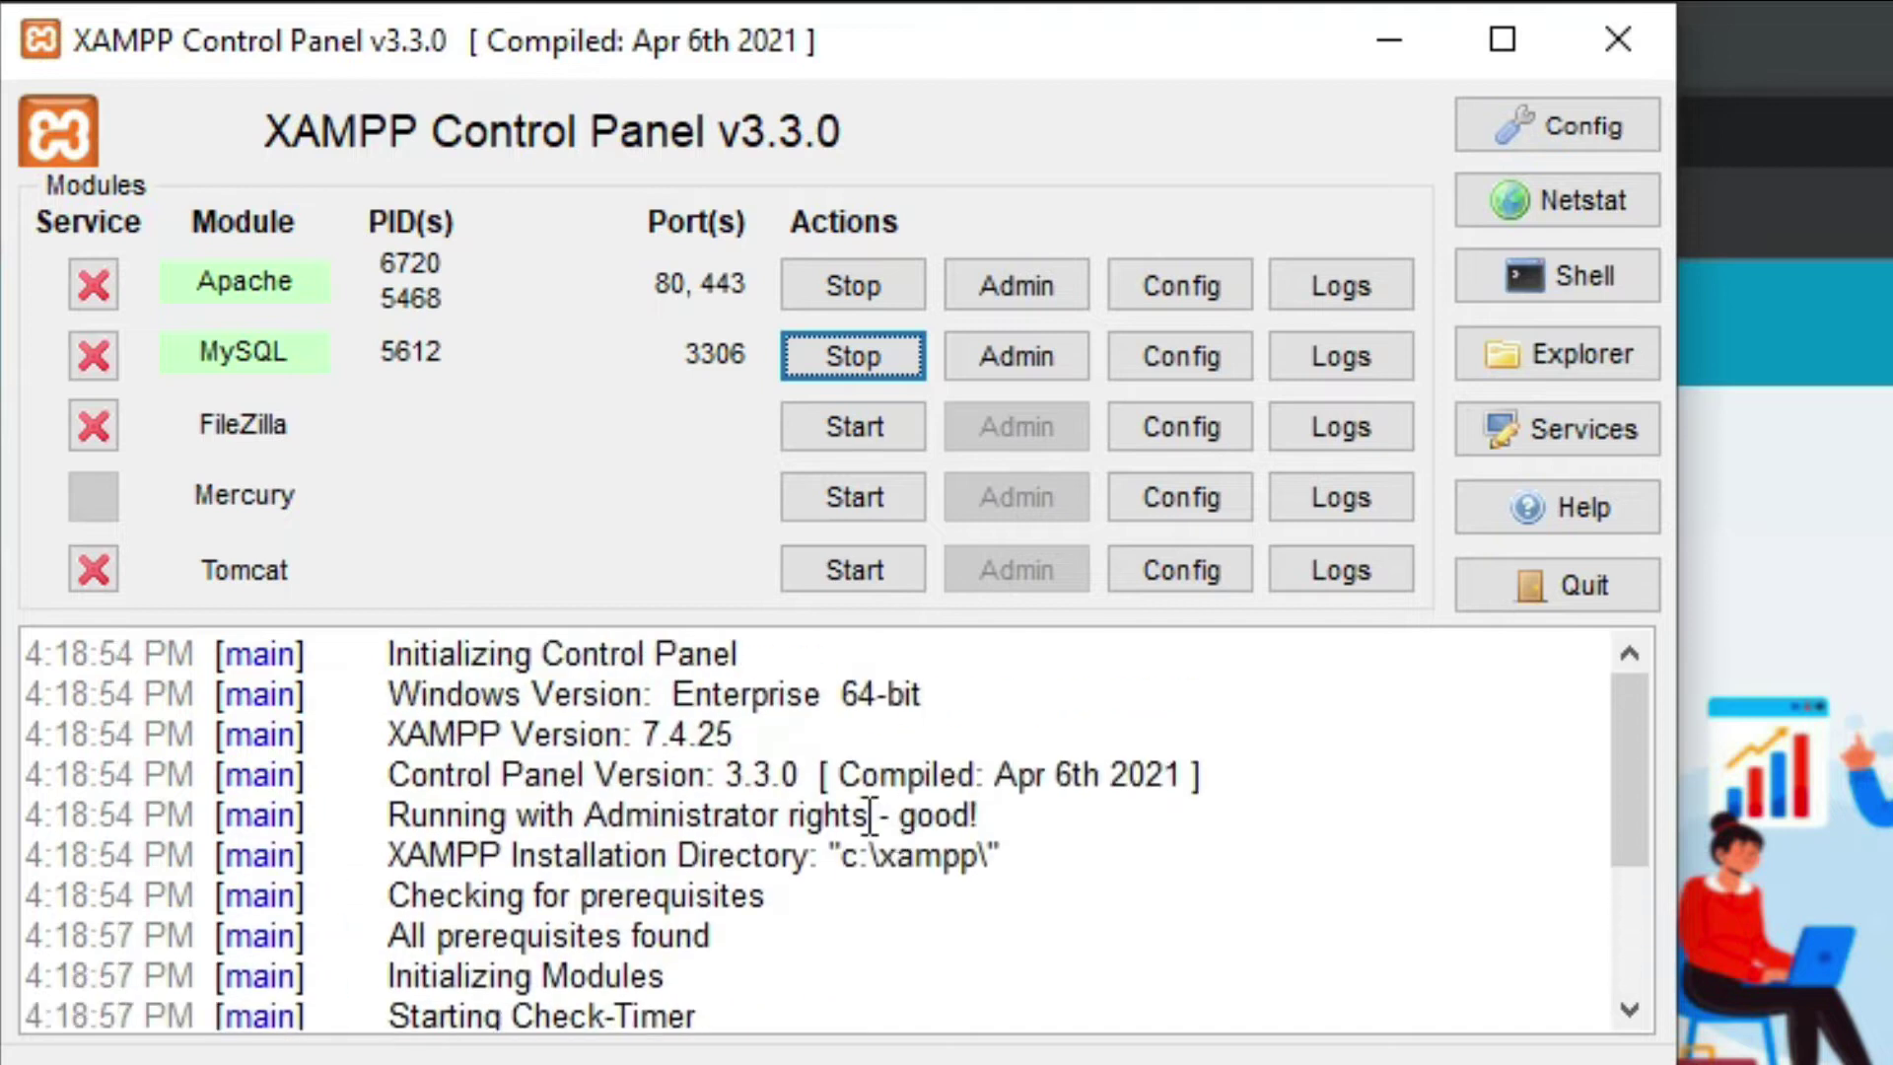
{"action": "left_click_drag", "start_coordinate": [393, 769], "coordinate": [747, 736]}
{"action": "left_click", "coordinate": [605, 737]}
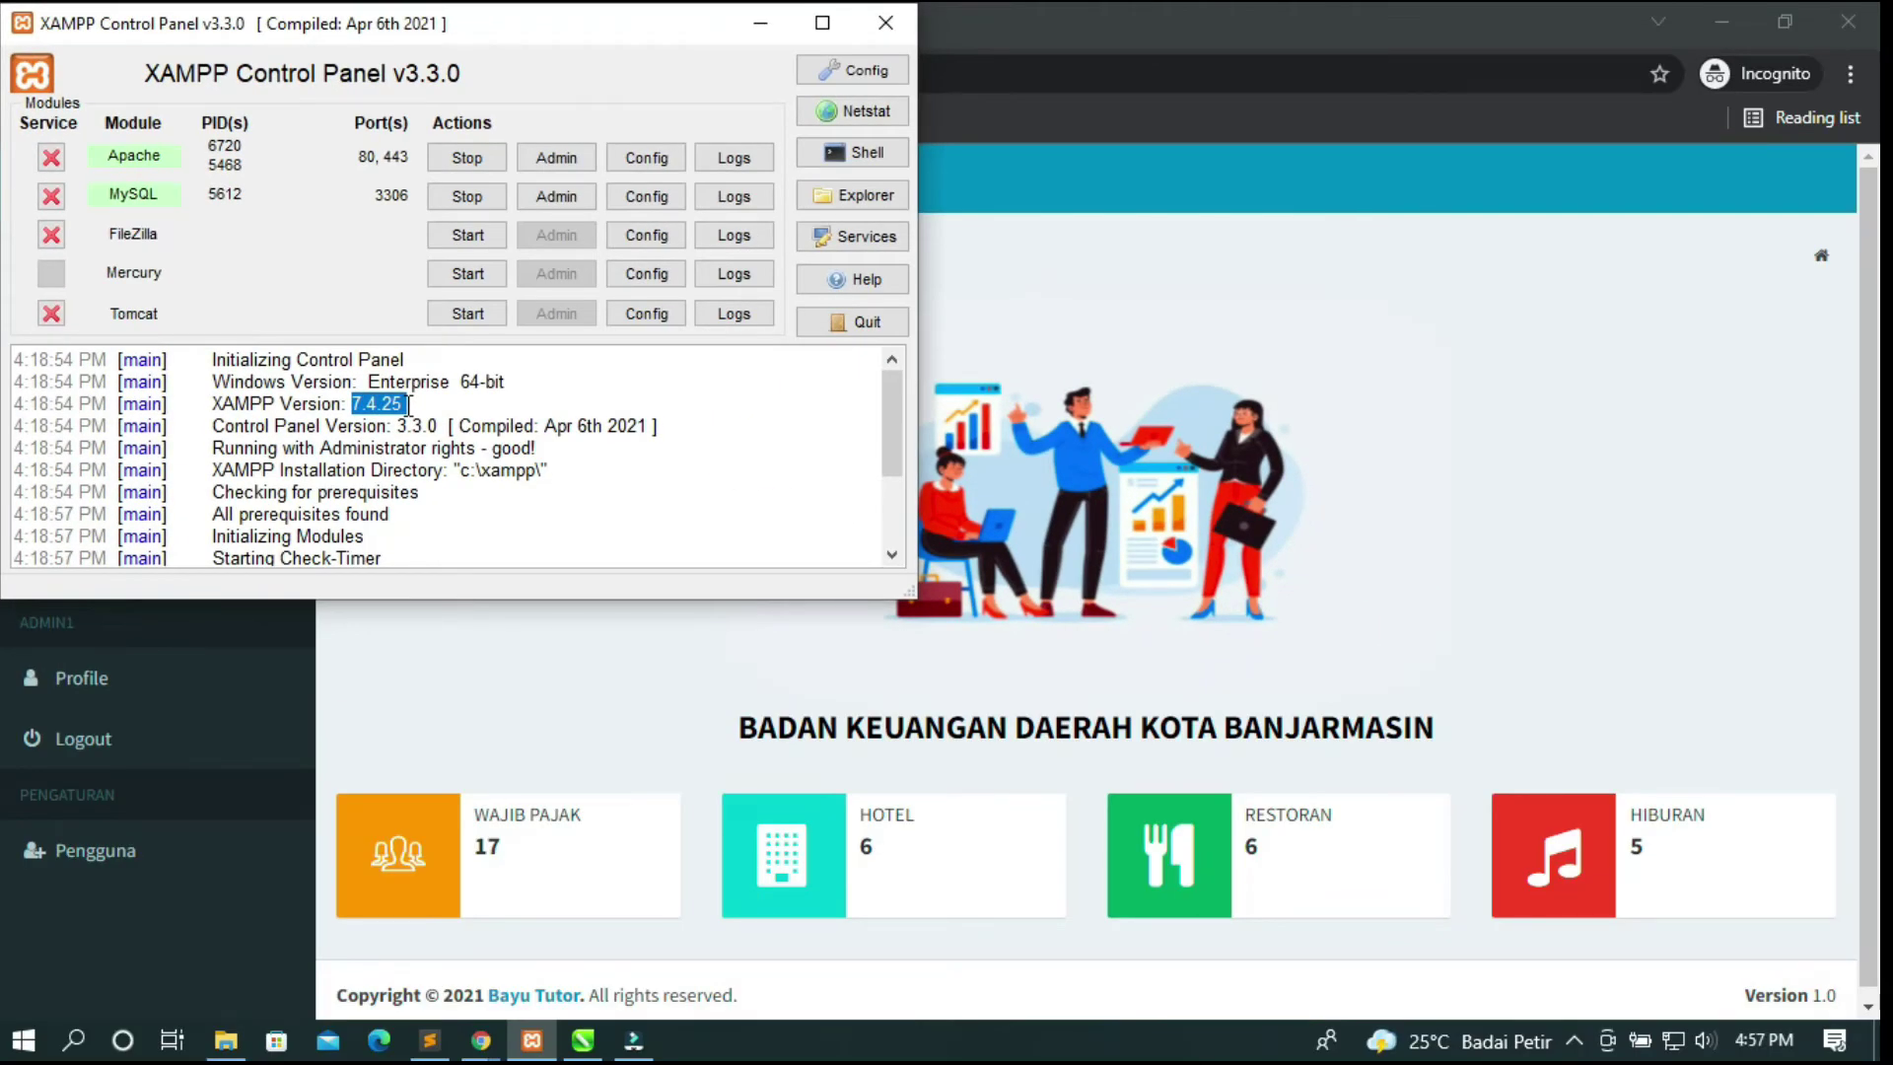
{"action": "left_click", "coordinate": [756, 31]}
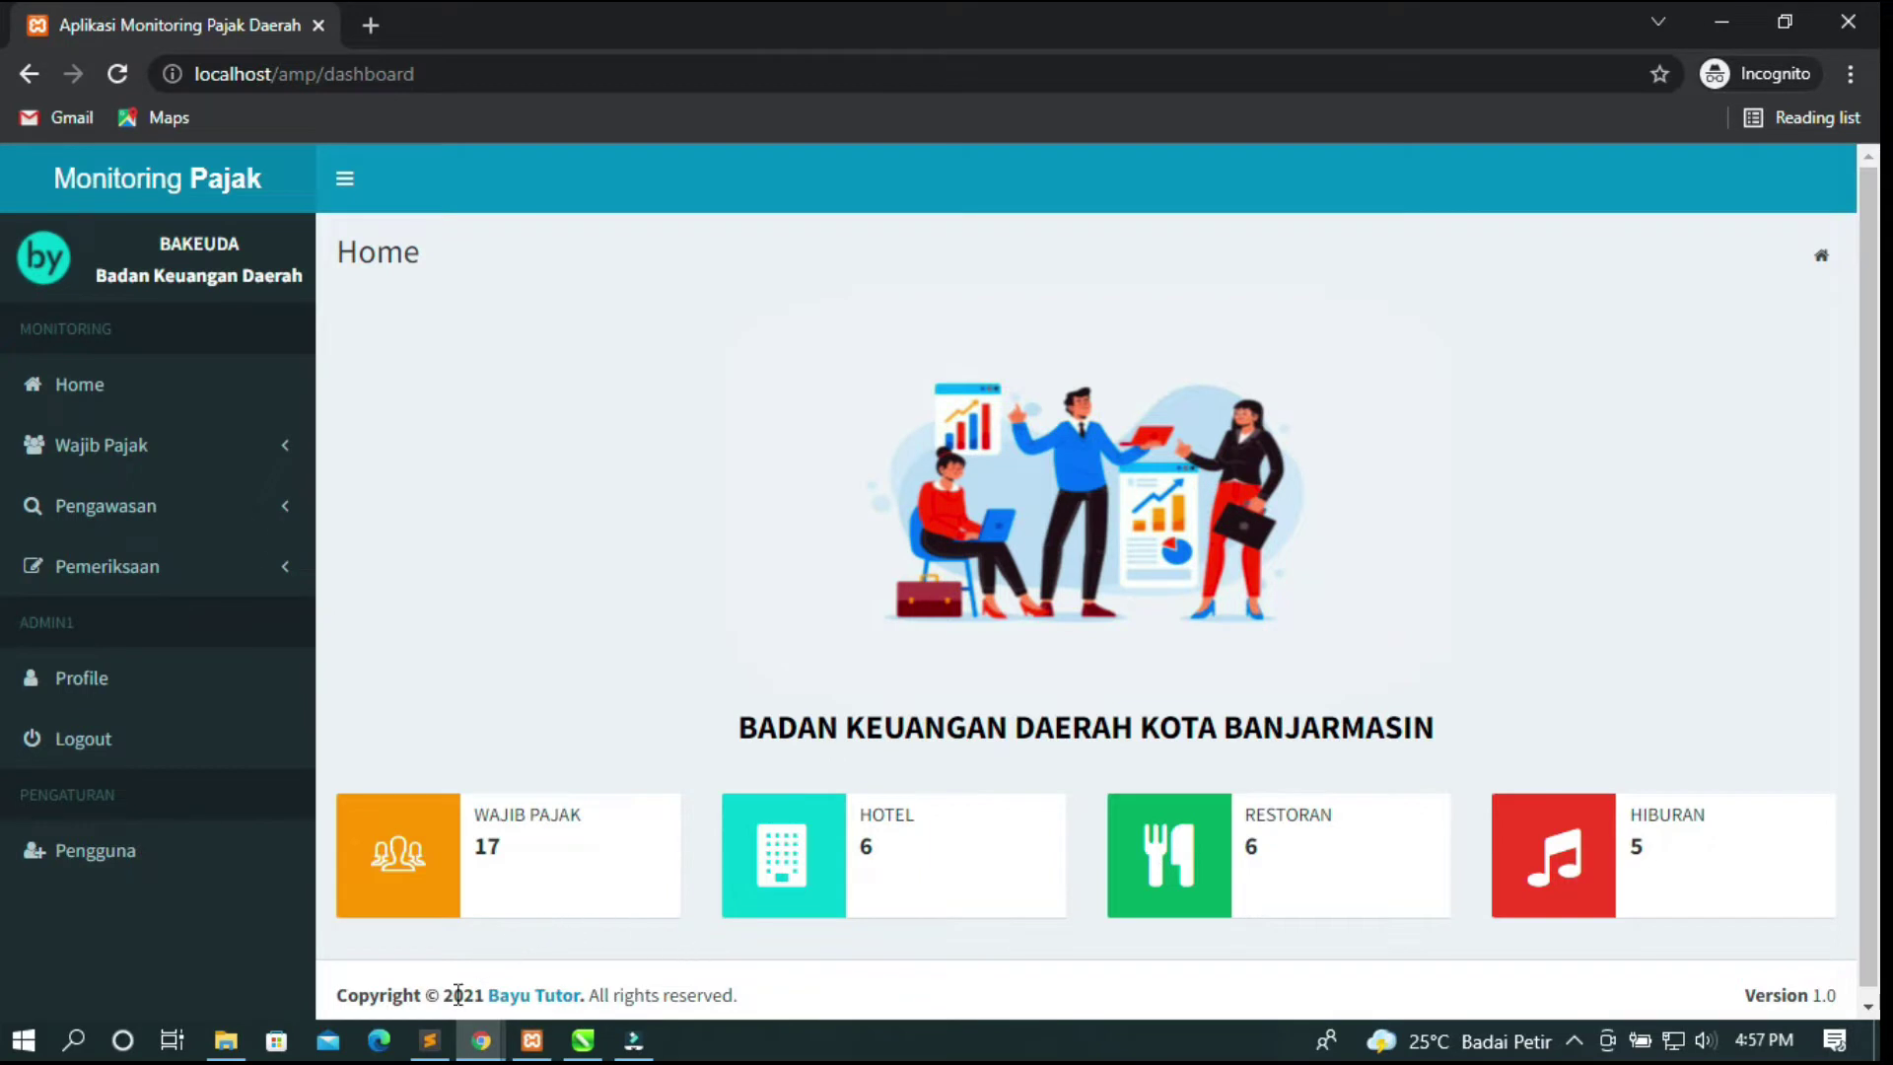
Switch to Sublime Text, look through template.php, and open Fungsi.php from the libraries folder.
{"action": "left_click", "coordinate": [429, 1040]}
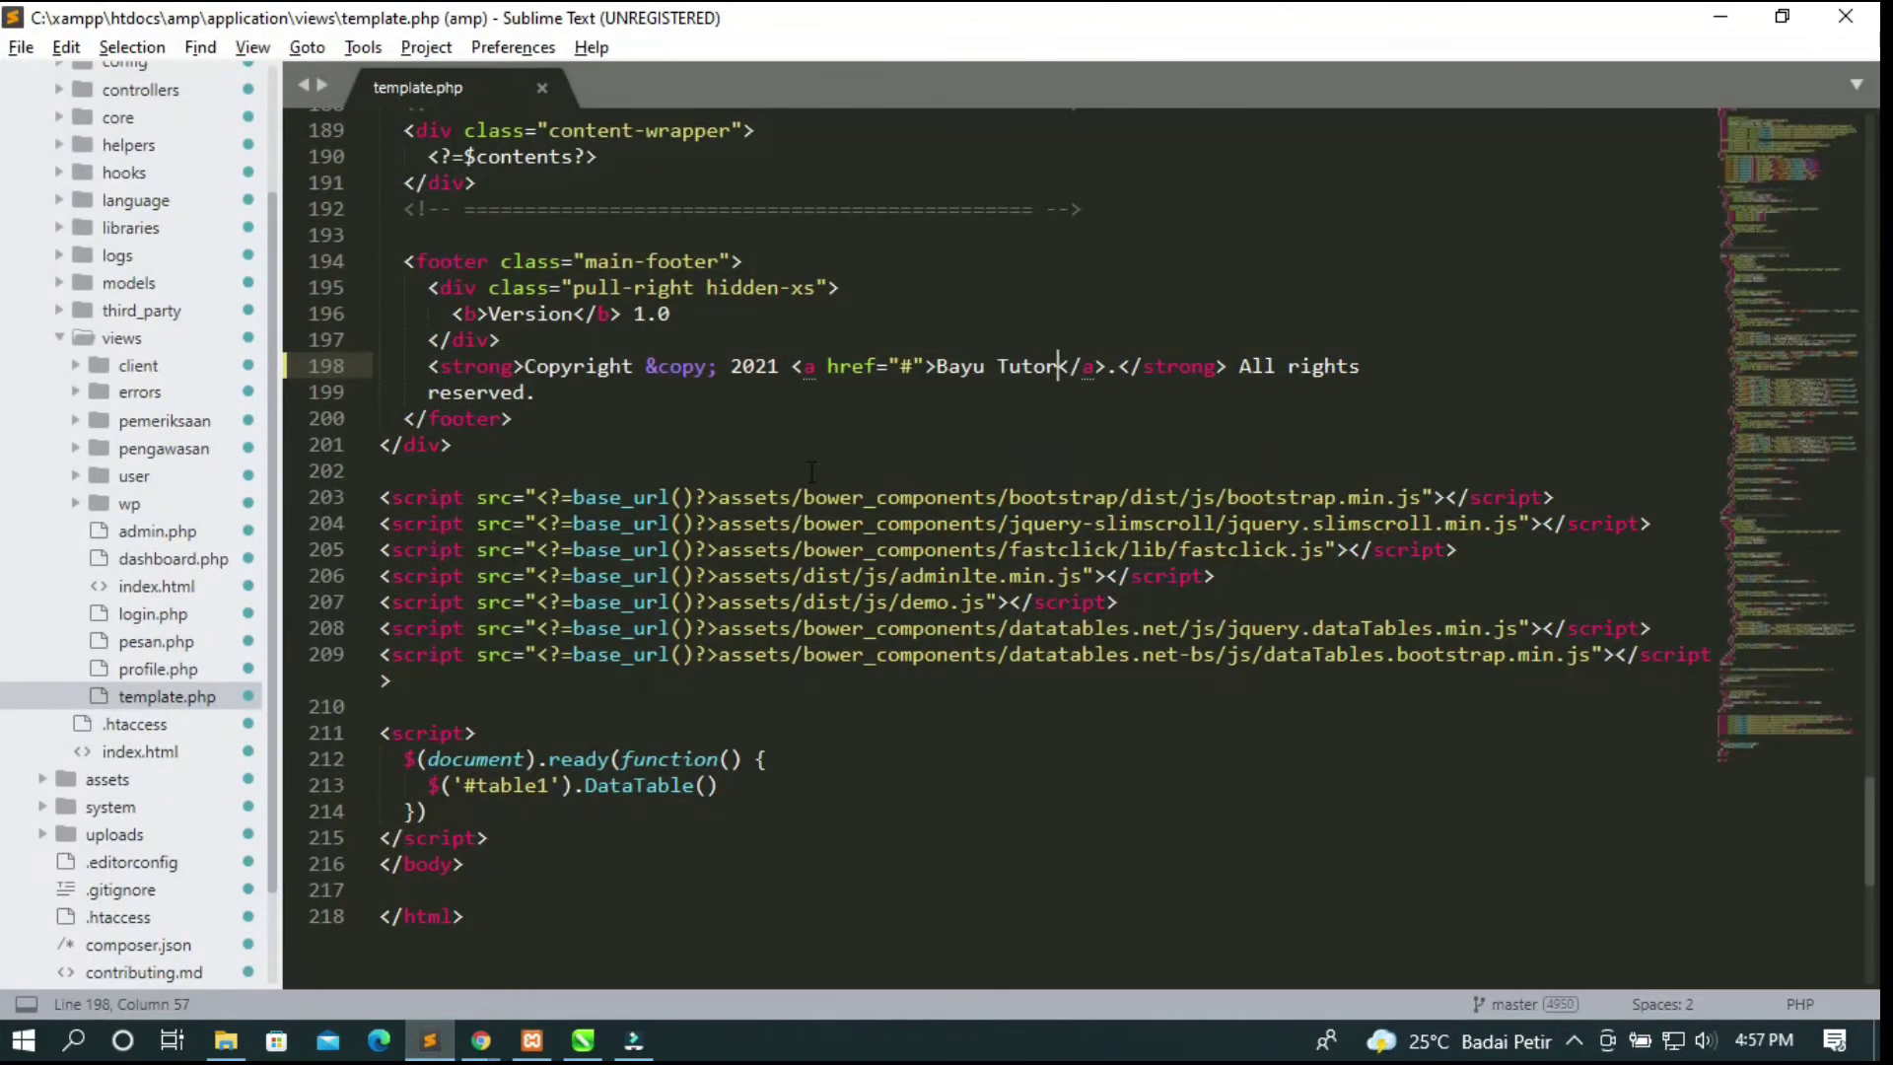
{"action": "scroll", "coordinate": [797, 463], "scroll_direction": "up", "scroll_amount": 10}
{"action": "scroll", "coordinate": [797, 464], "scroll_direction": "up", "scroll_amount": 6}
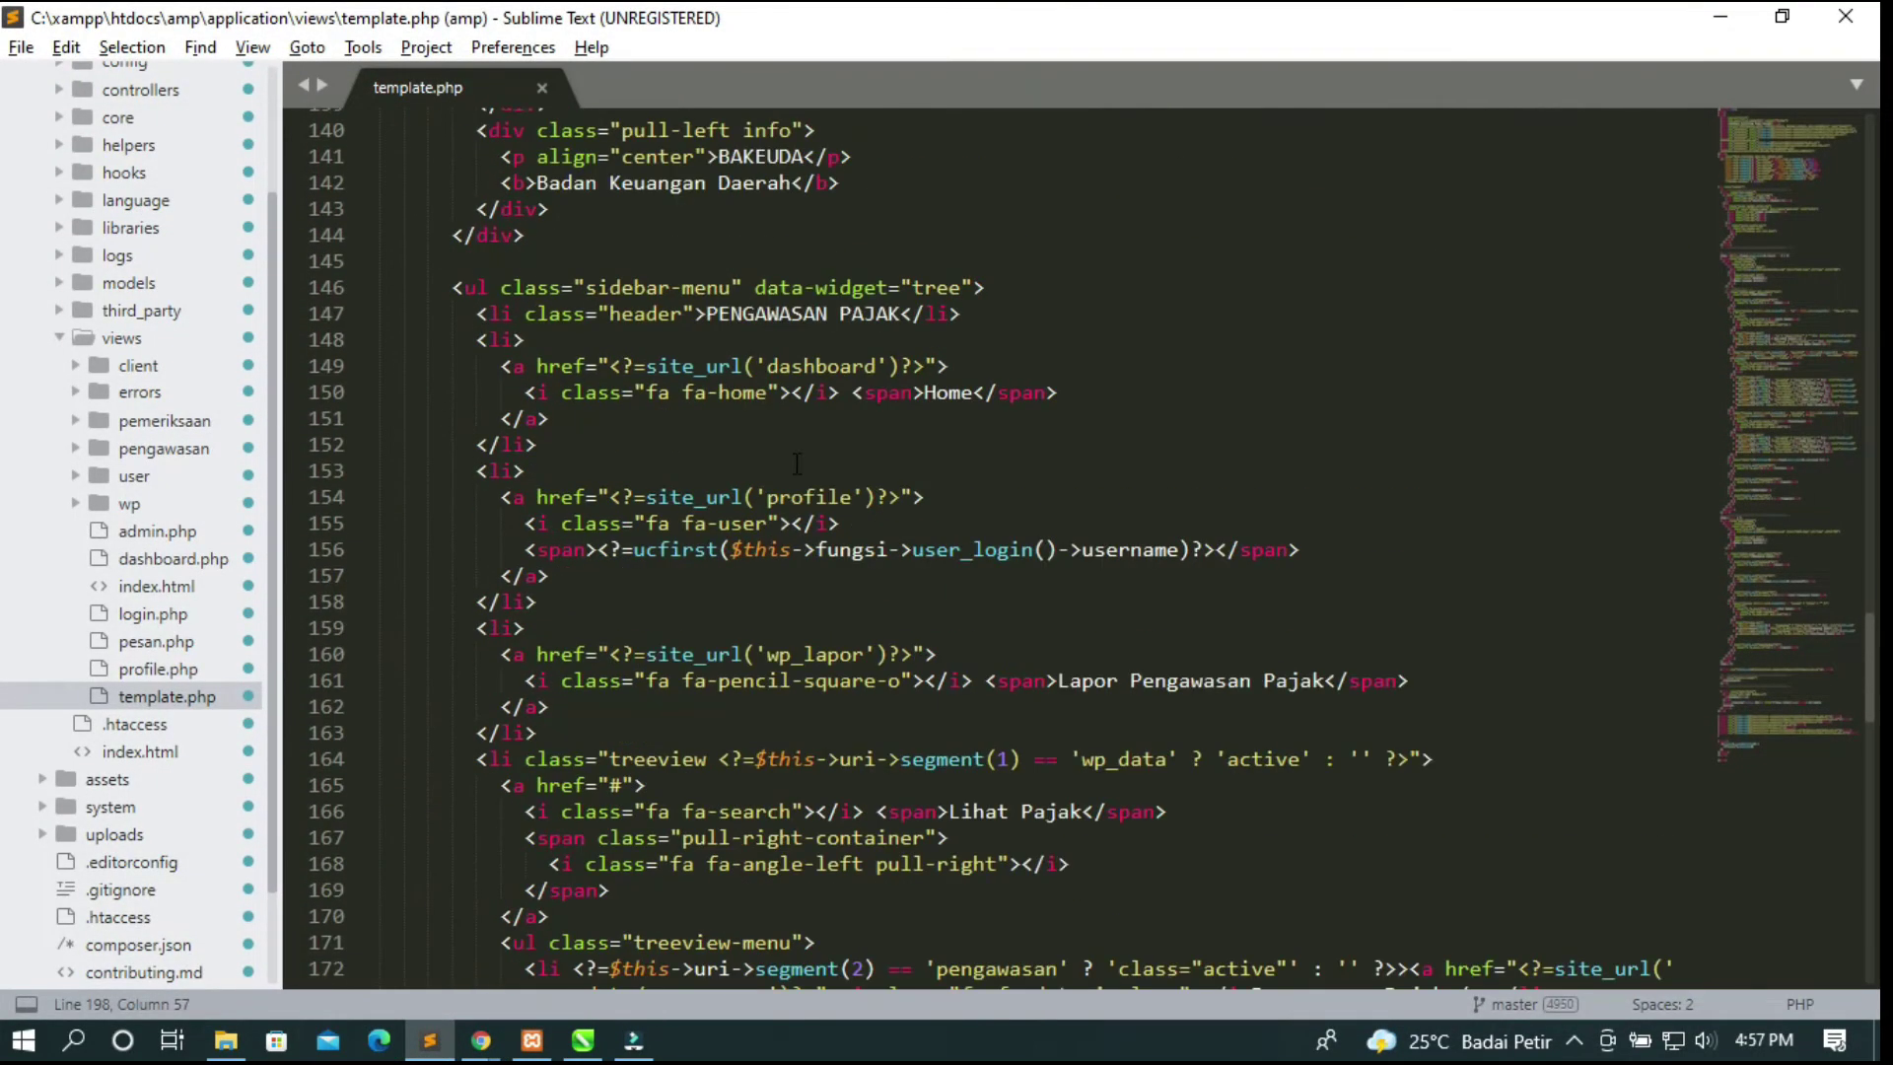
{"action": "left_click", "coordinate": [126, 227]}
{"action": "left_click", "coordinate": [160, 254]}
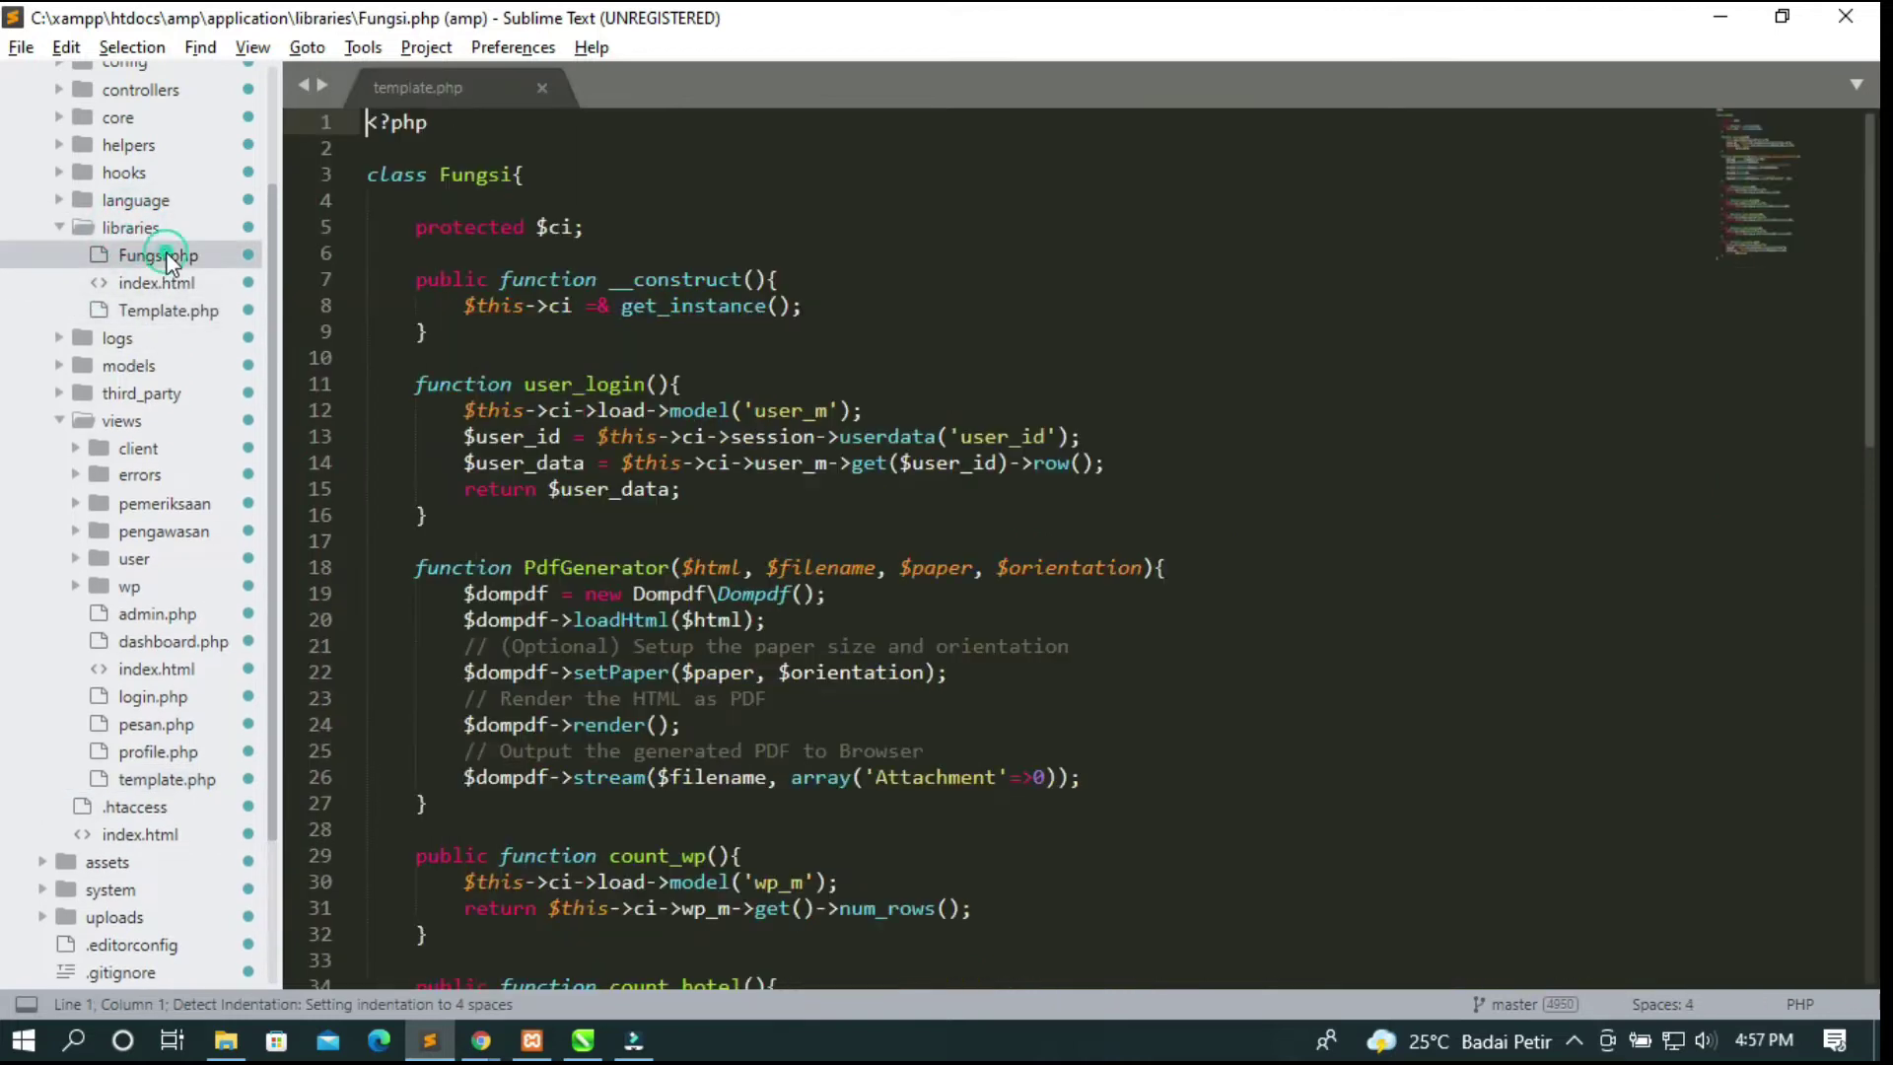
Collapse the cache and application folders to show the top-level structure of the amp project.
{"action": "scroll", "coordinate": [74, 205], "scroll_direction": "up", "scroll_amount": 3}
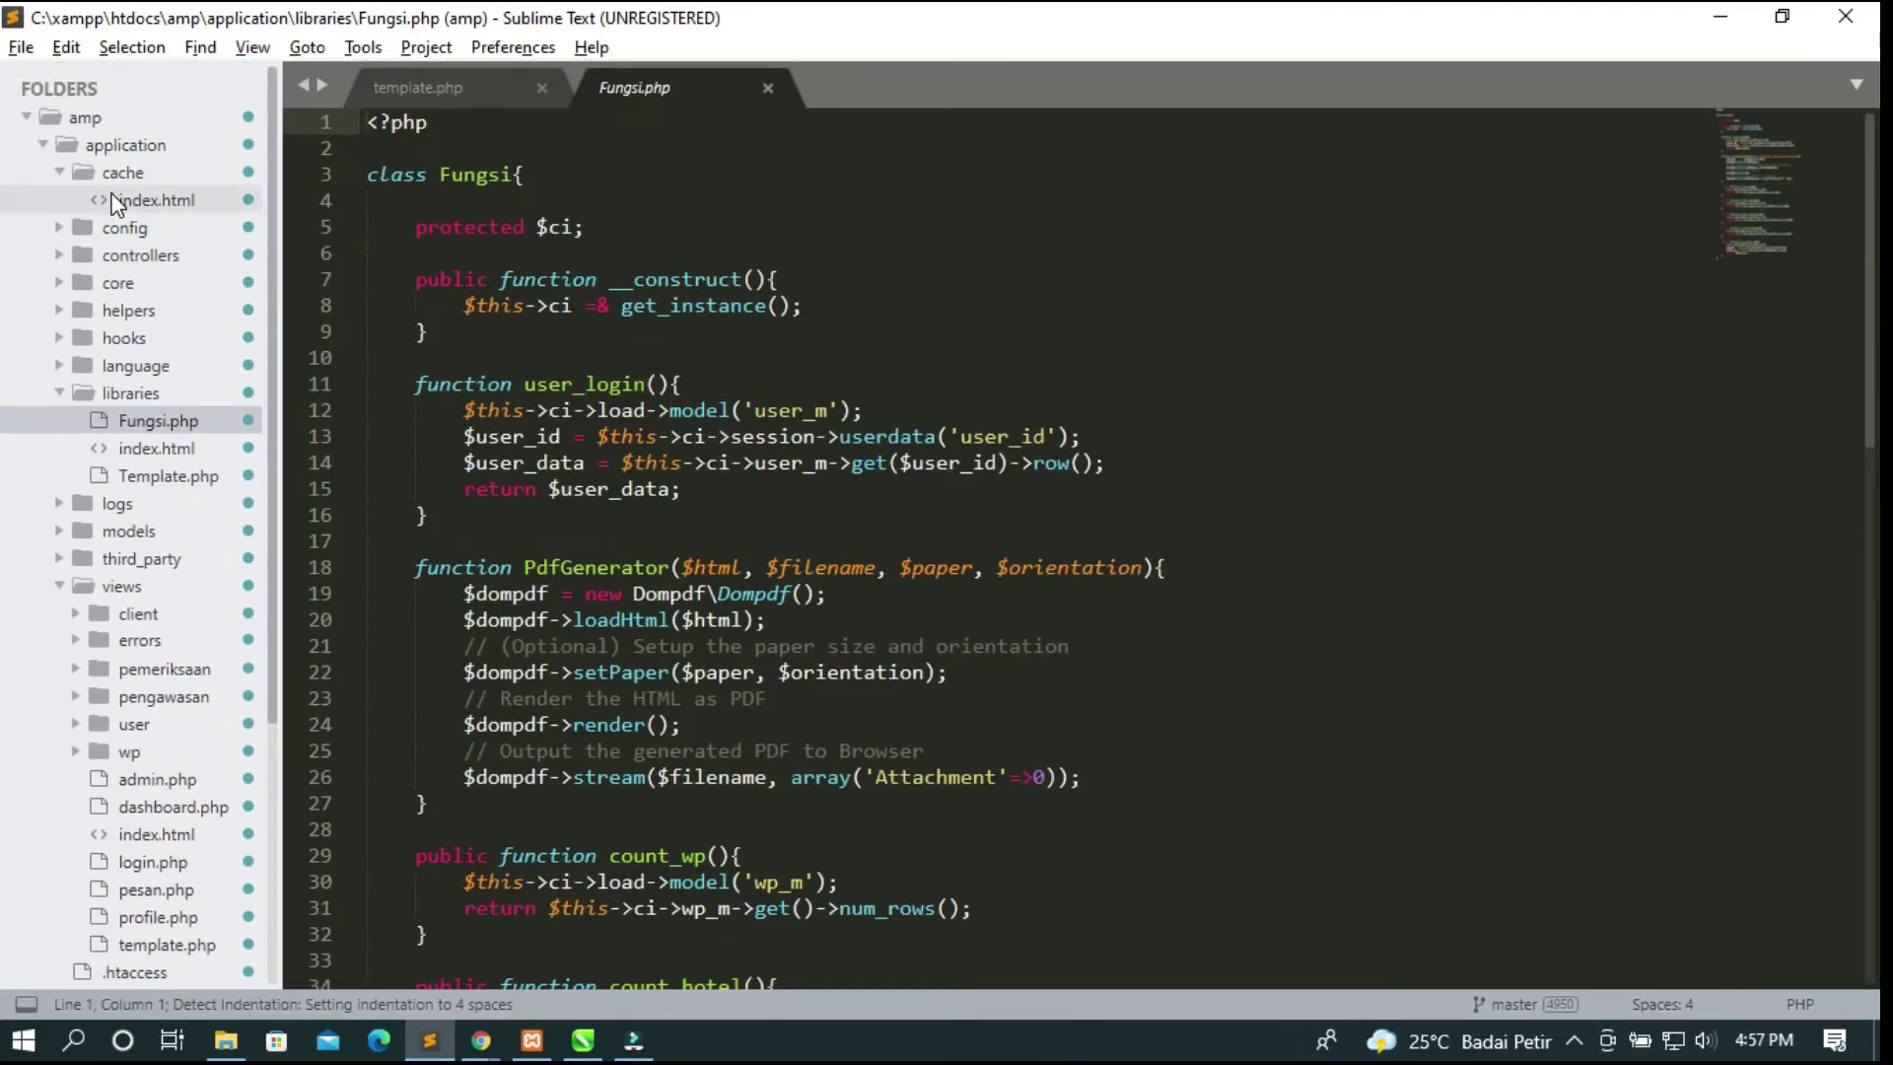
{"action": "left_click", "coordinate": [61, 164]}
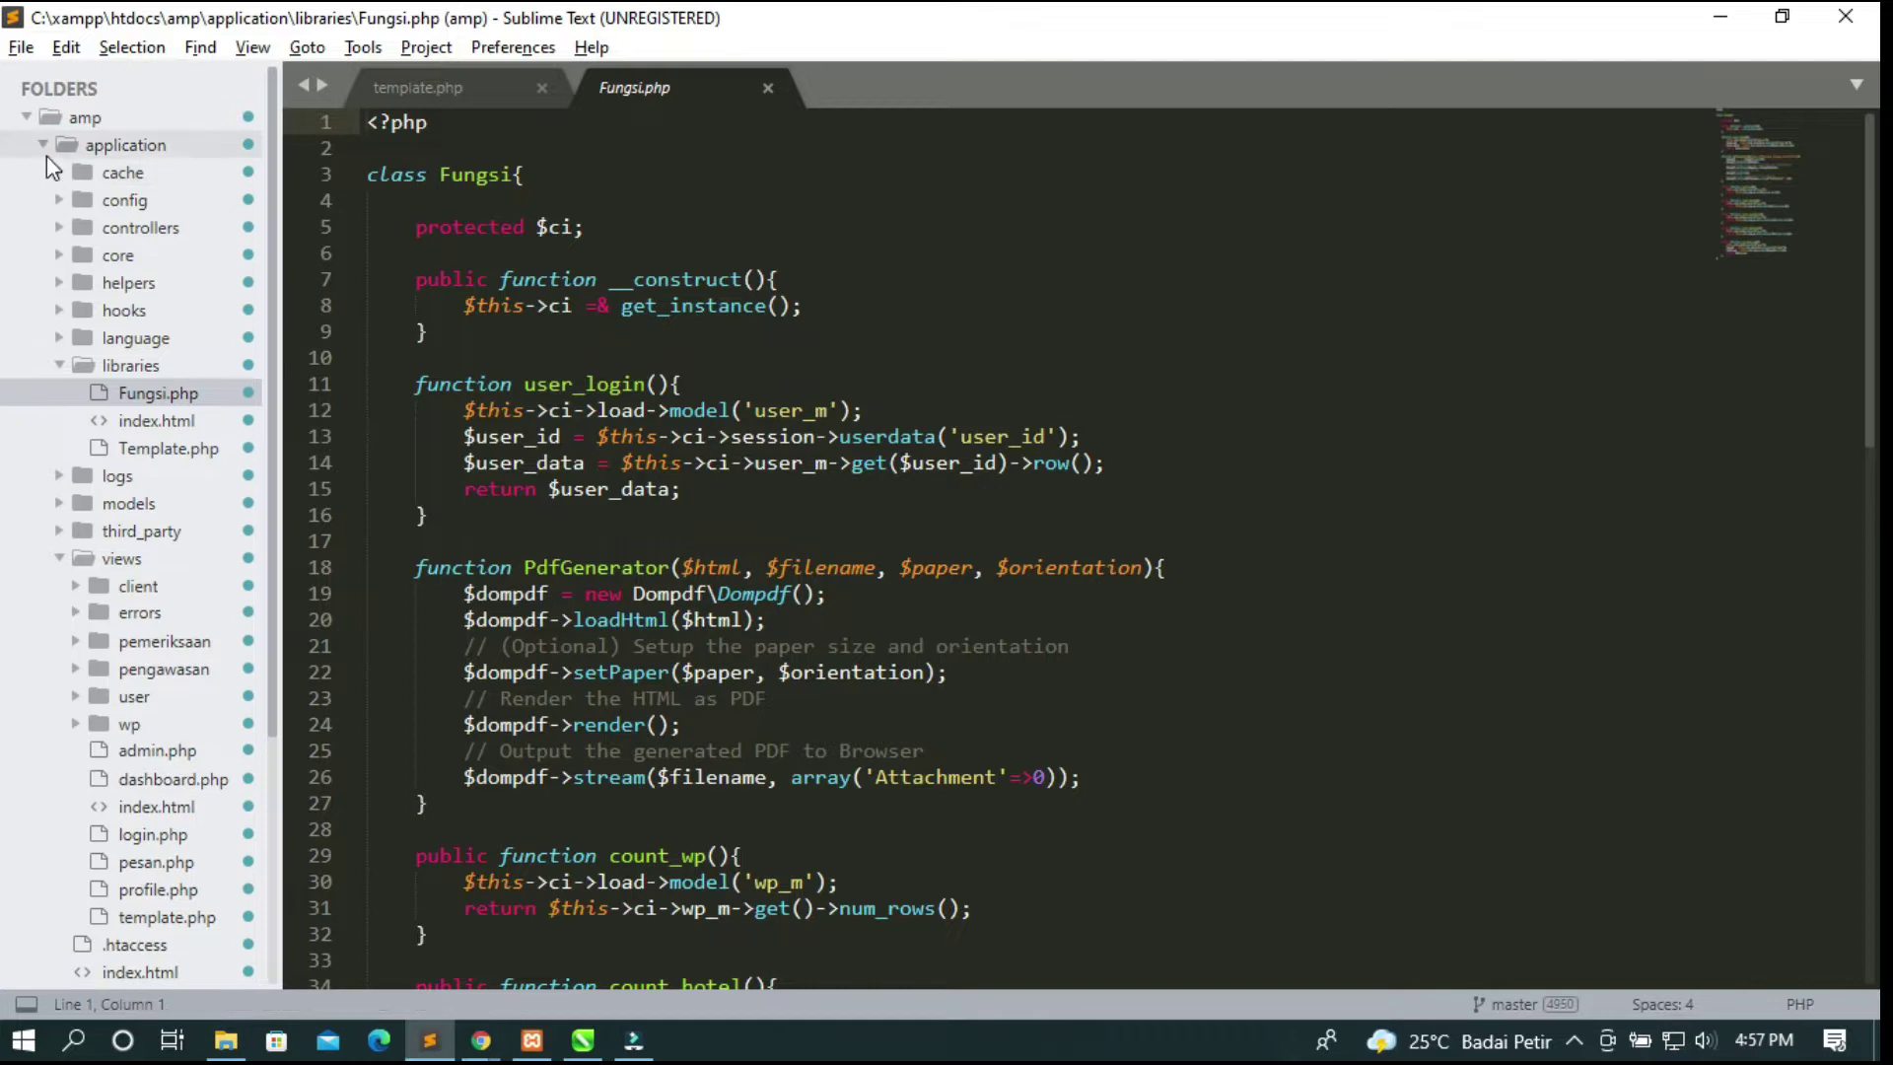
{"action": "left_click", "coordinate": [45, 153]}
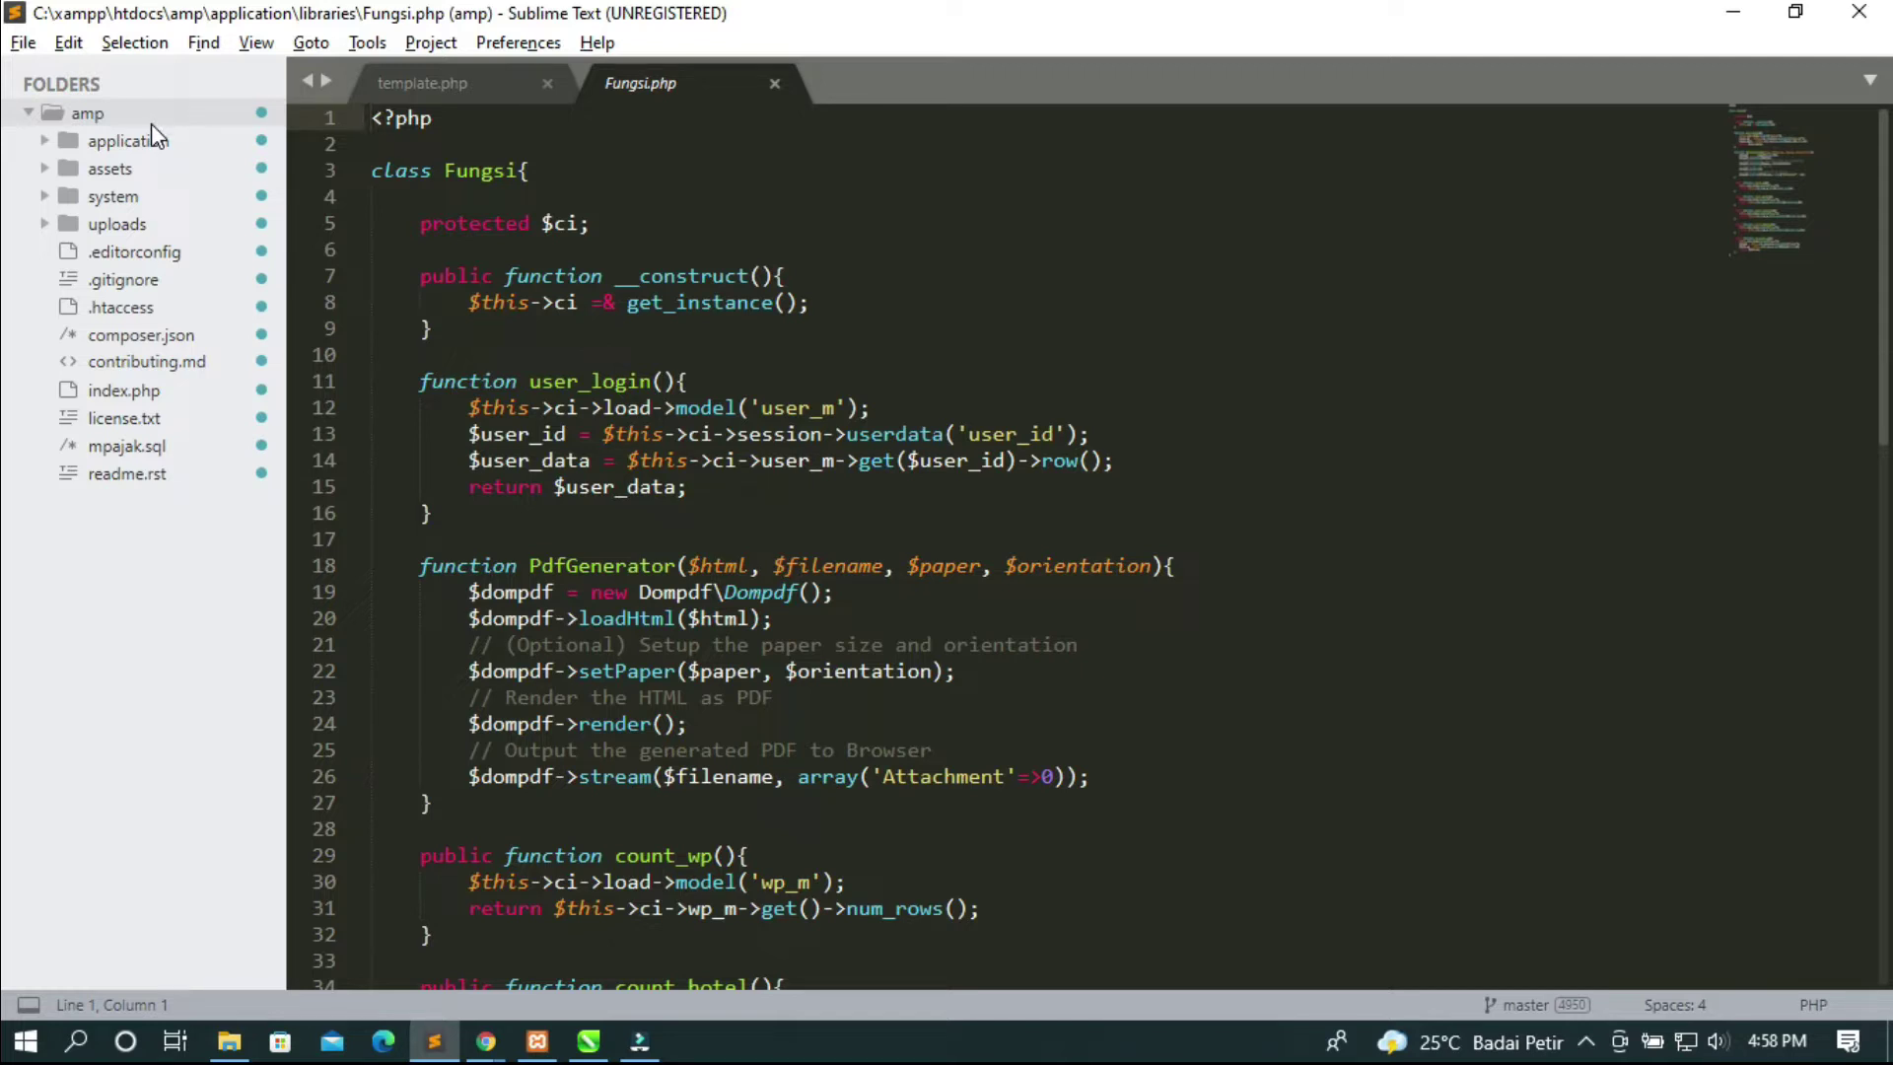
Return to the tax monitoring application in Chrome and log out of the current session.
{"action": "key", "text": "alt+Tab"}
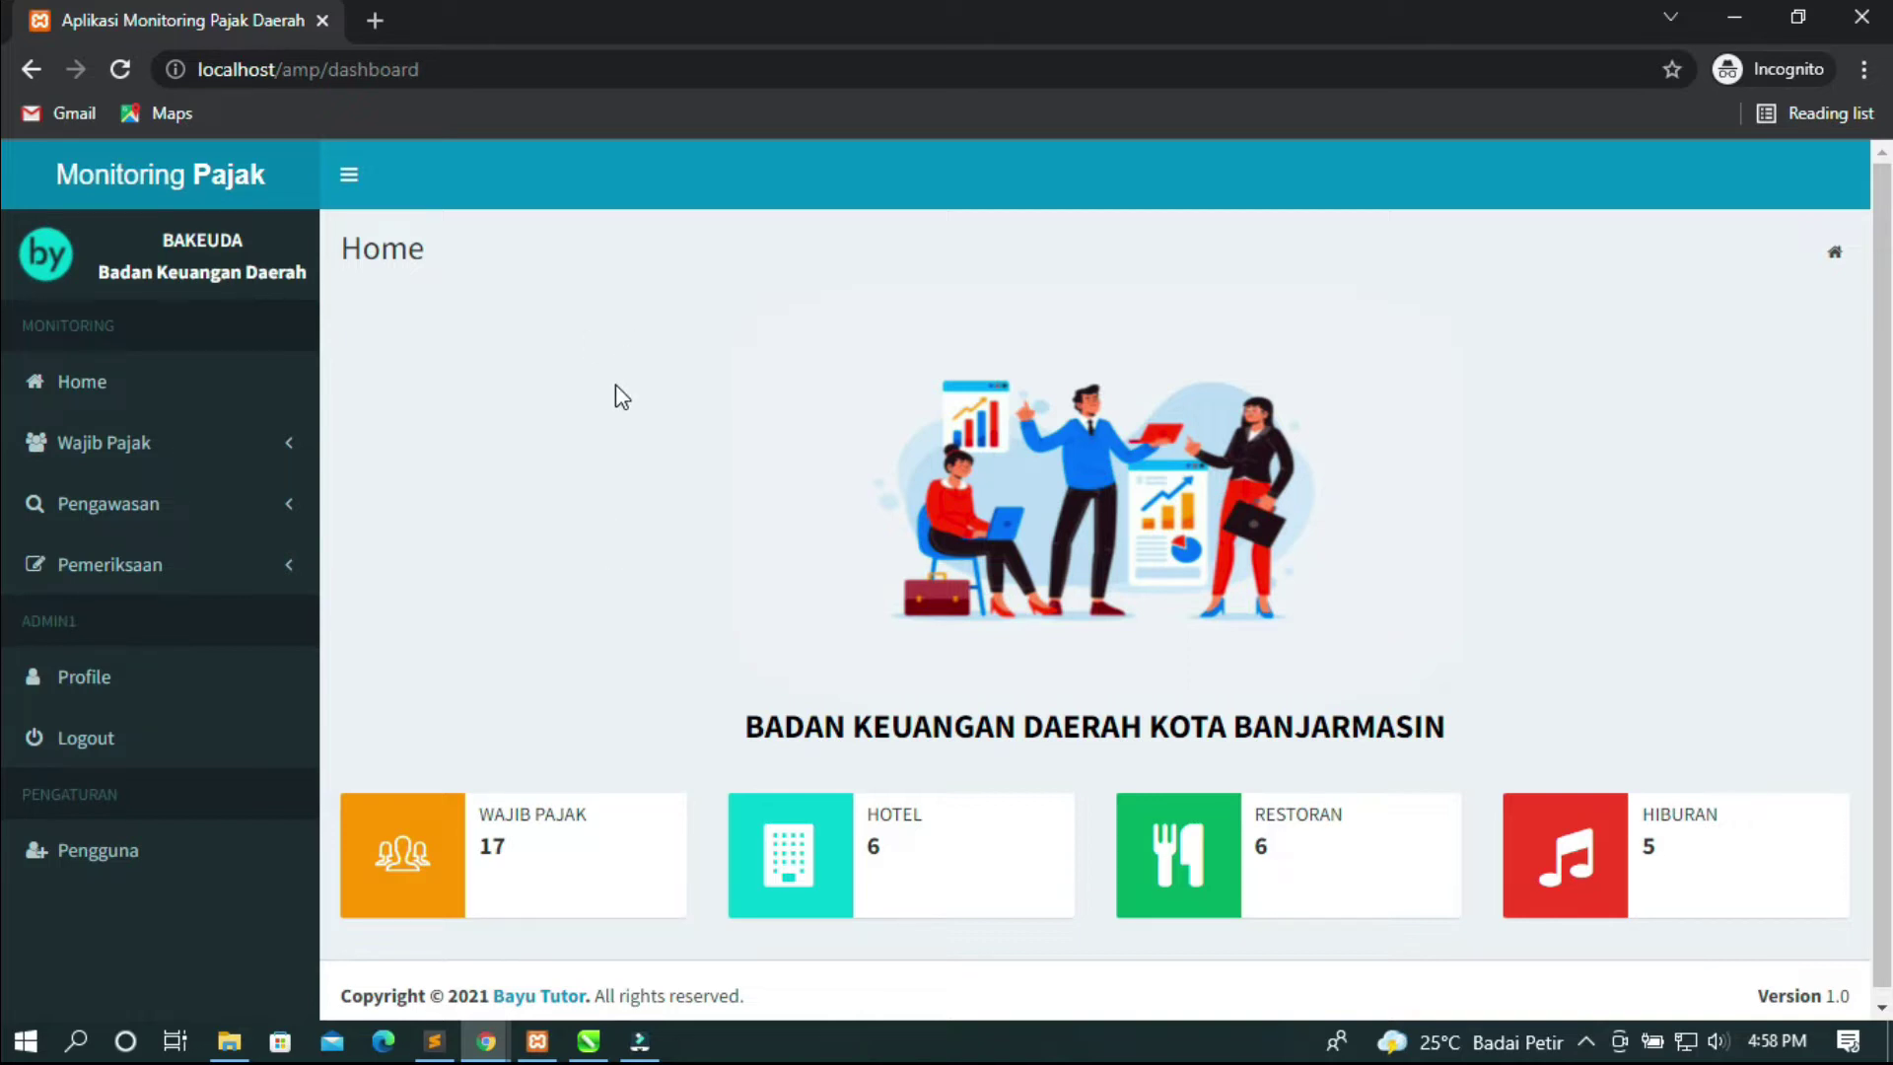
{"action": "left_click", "coordinate": [89, 765]}
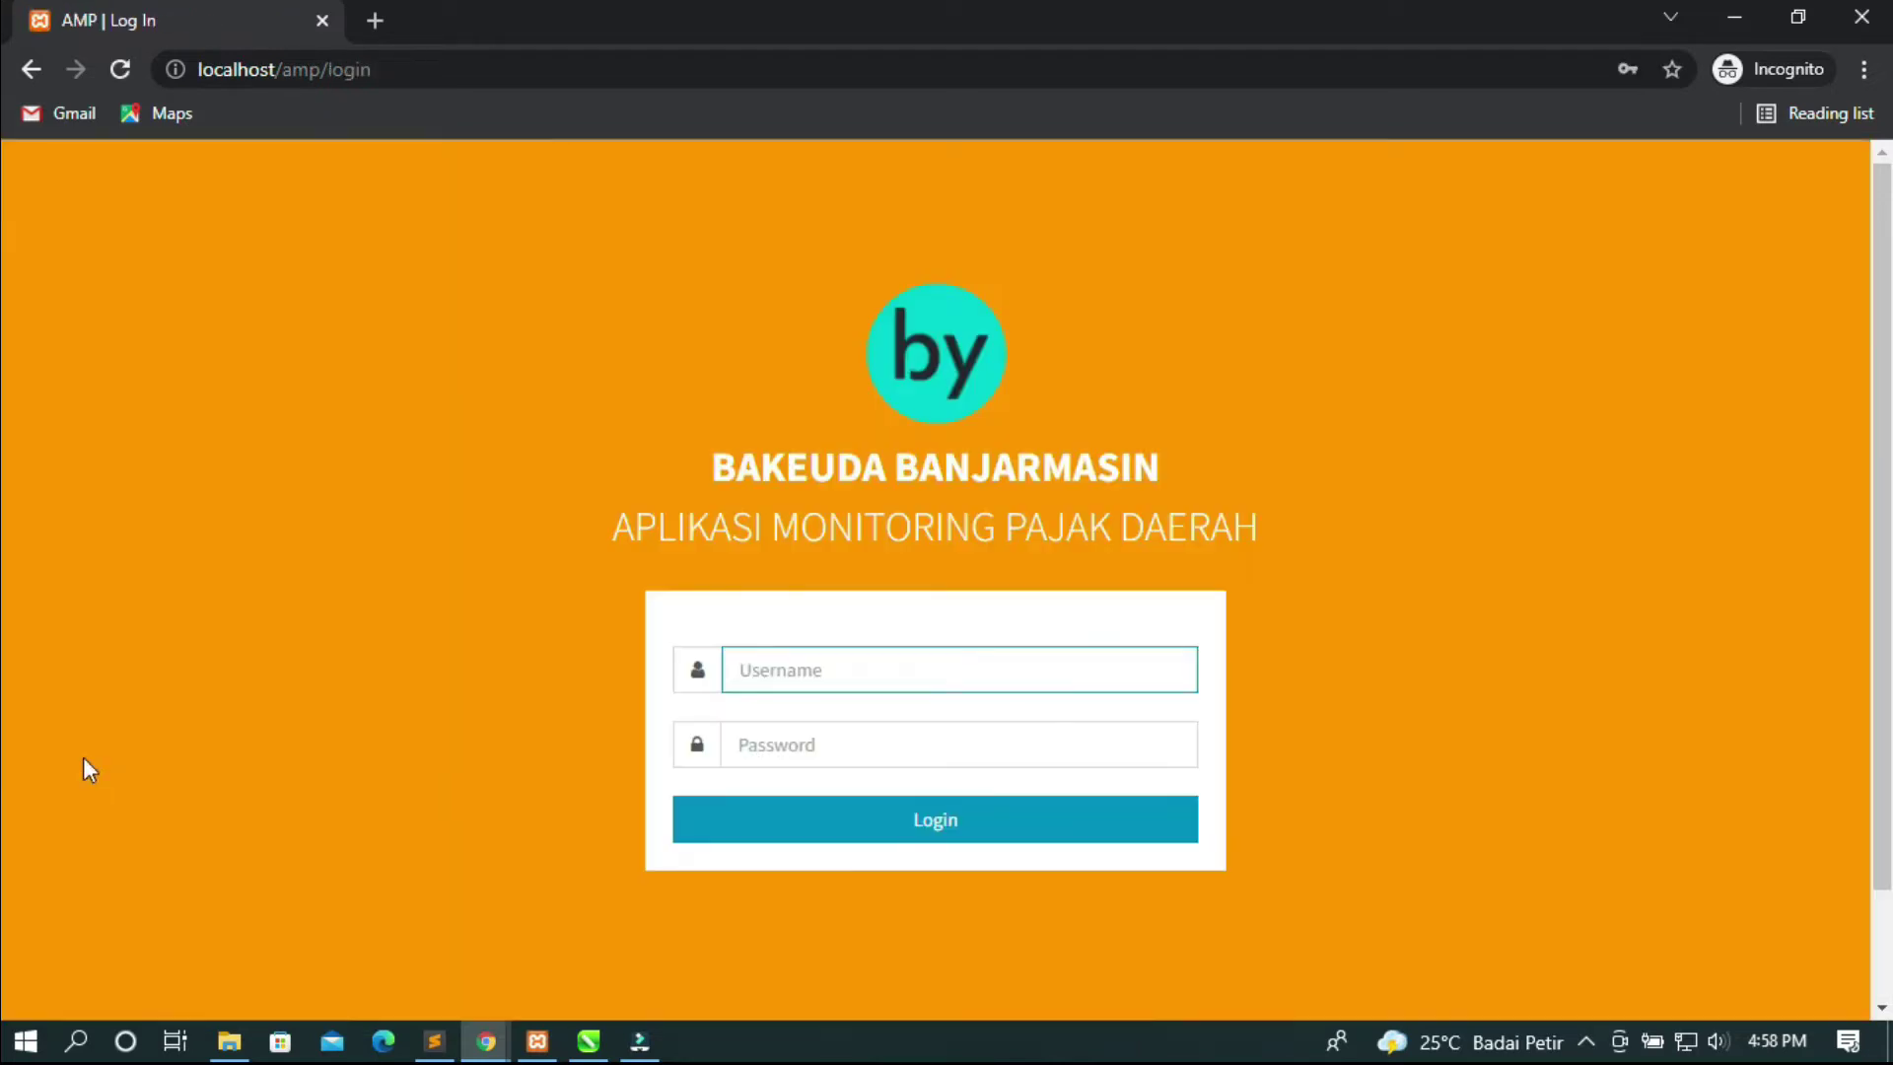
{"action": "left_click", "coordinate": [839, 670]}
{"action": "left_click", "coordinate": [1467, 461]}
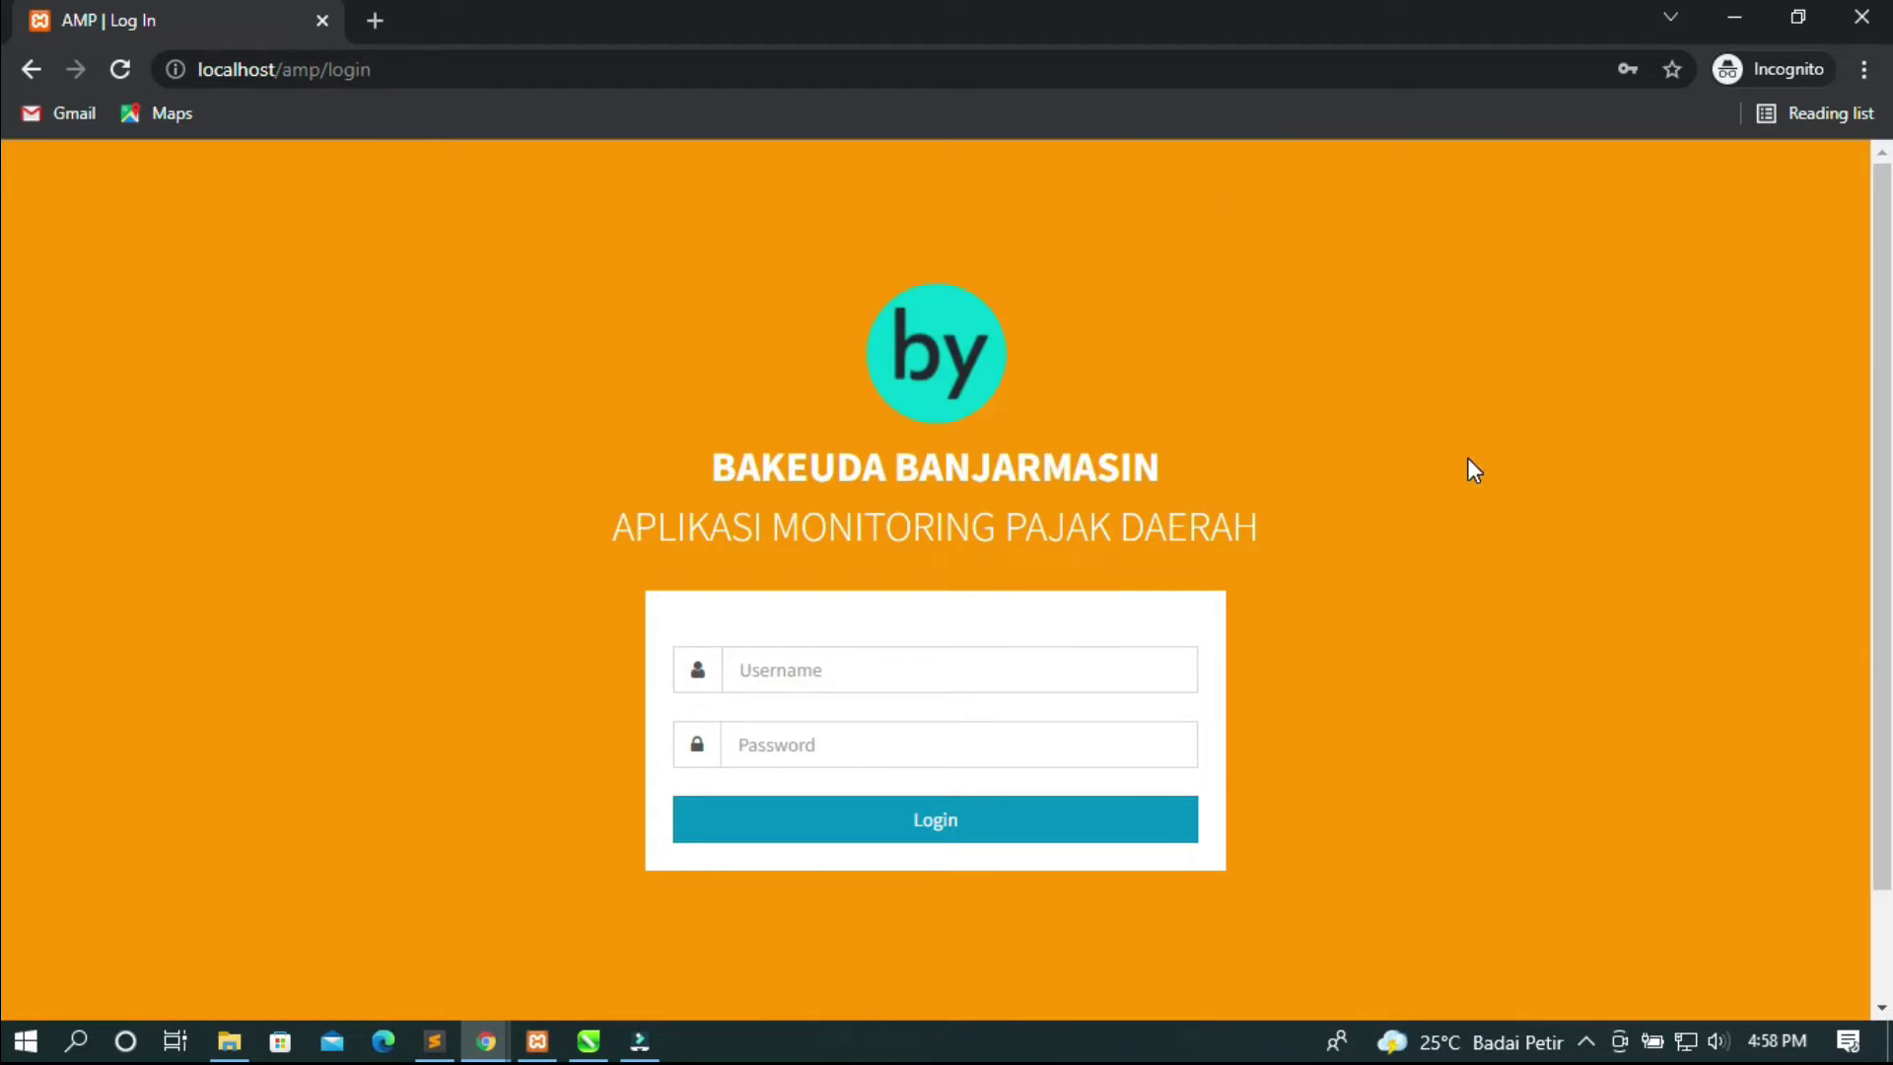
Fill in the administrator's saved username and password and log in to the application.
{"action": "left_click", "coordinate": [787, 670]}
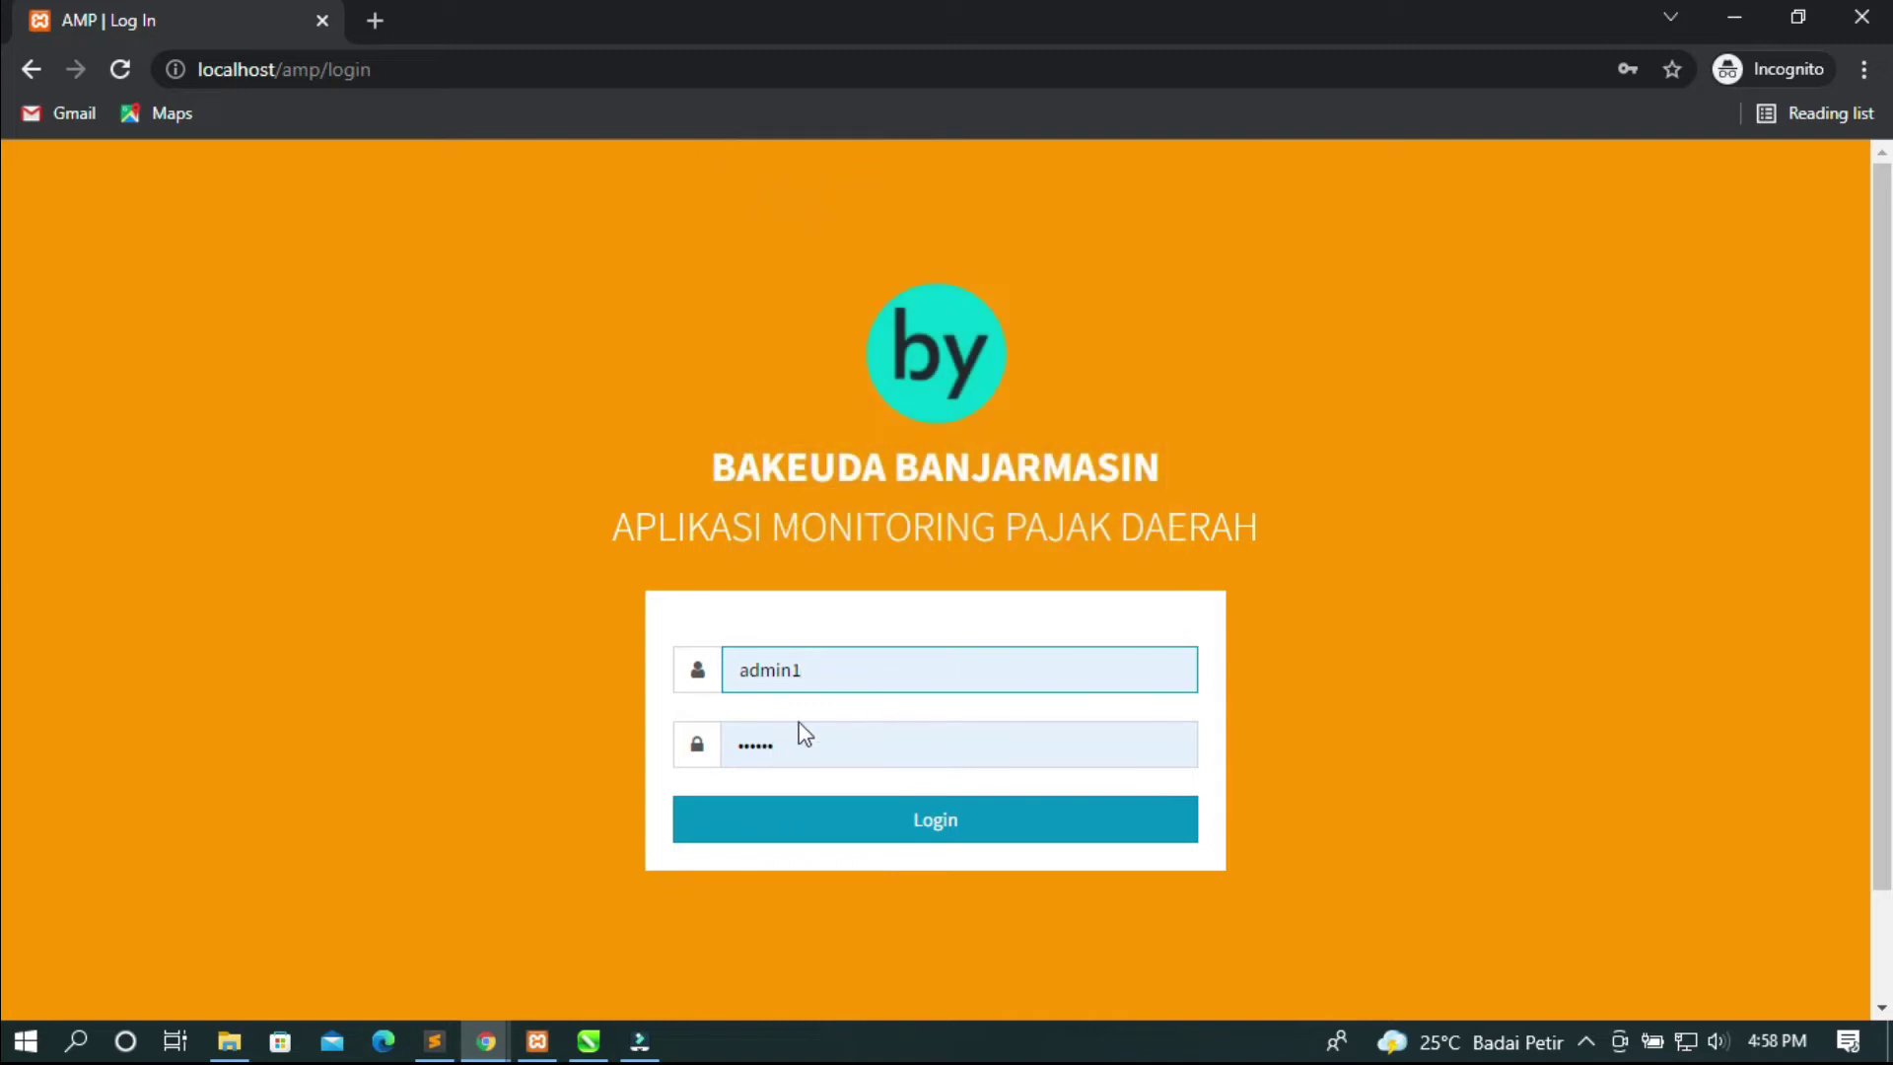
{"action": "left_click", "coordinate": [985, 830]}
{"action": "left_click", "coordinate": [1190, 227]}
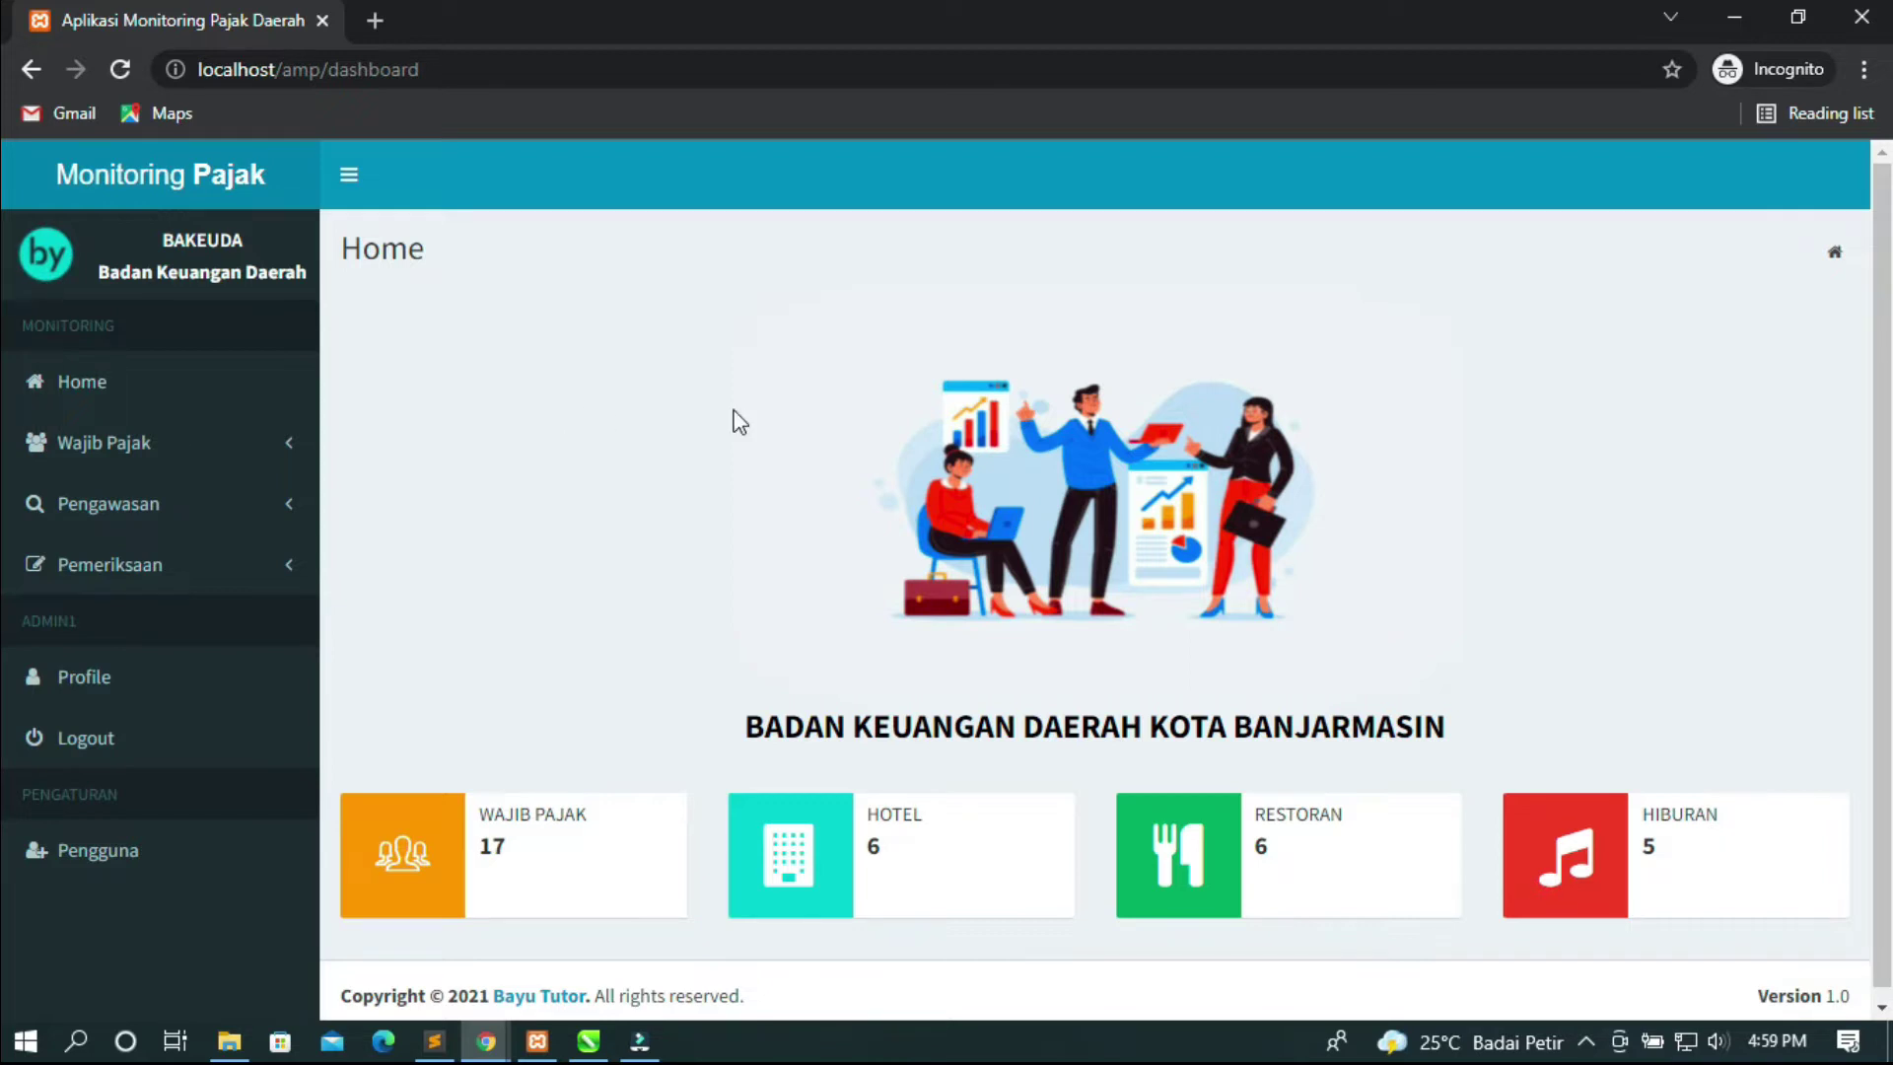
Open the Data Wajib Pajak page and look through the taxpayer table down to its recap printing options.
{"action": "scroll", "coordinate": [589, 837], "scroll_direction": "down", "scroll_amount": 1}
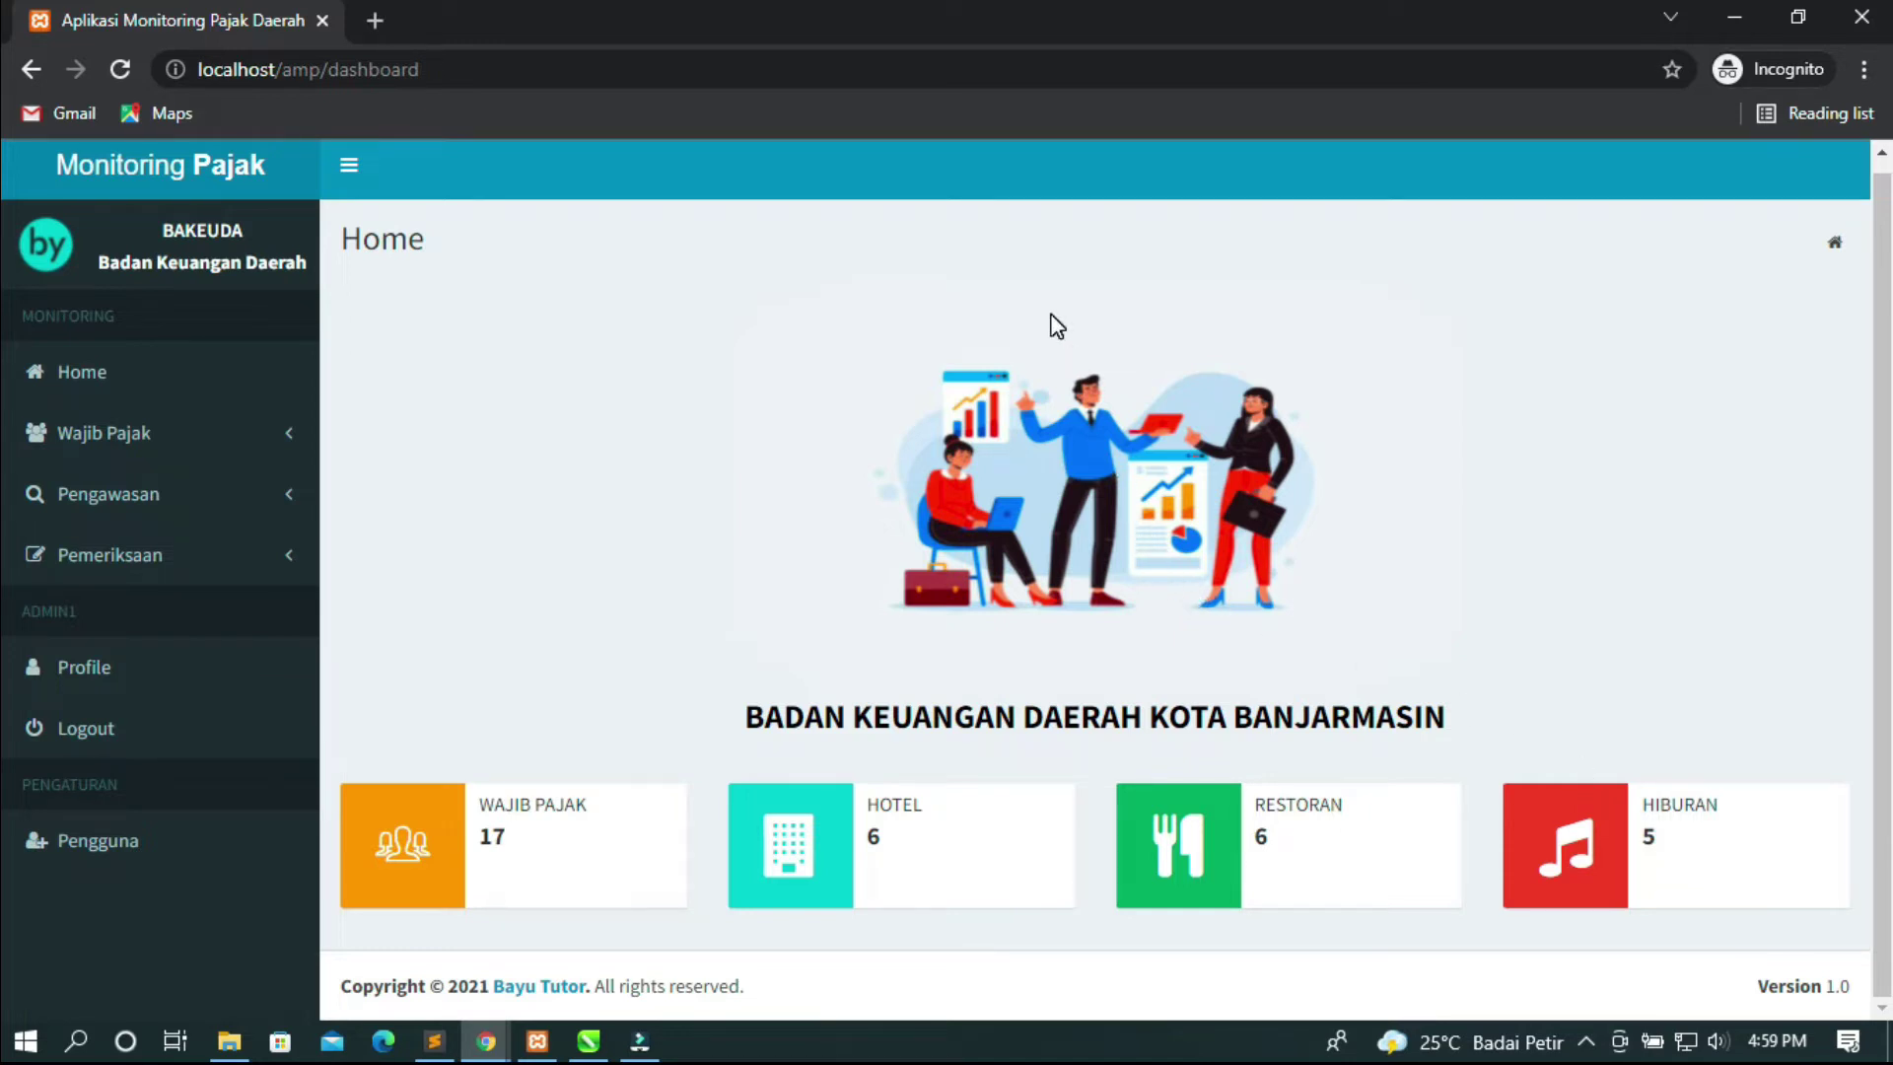
{"action": "left_click", "coordinate": [184, 432]}
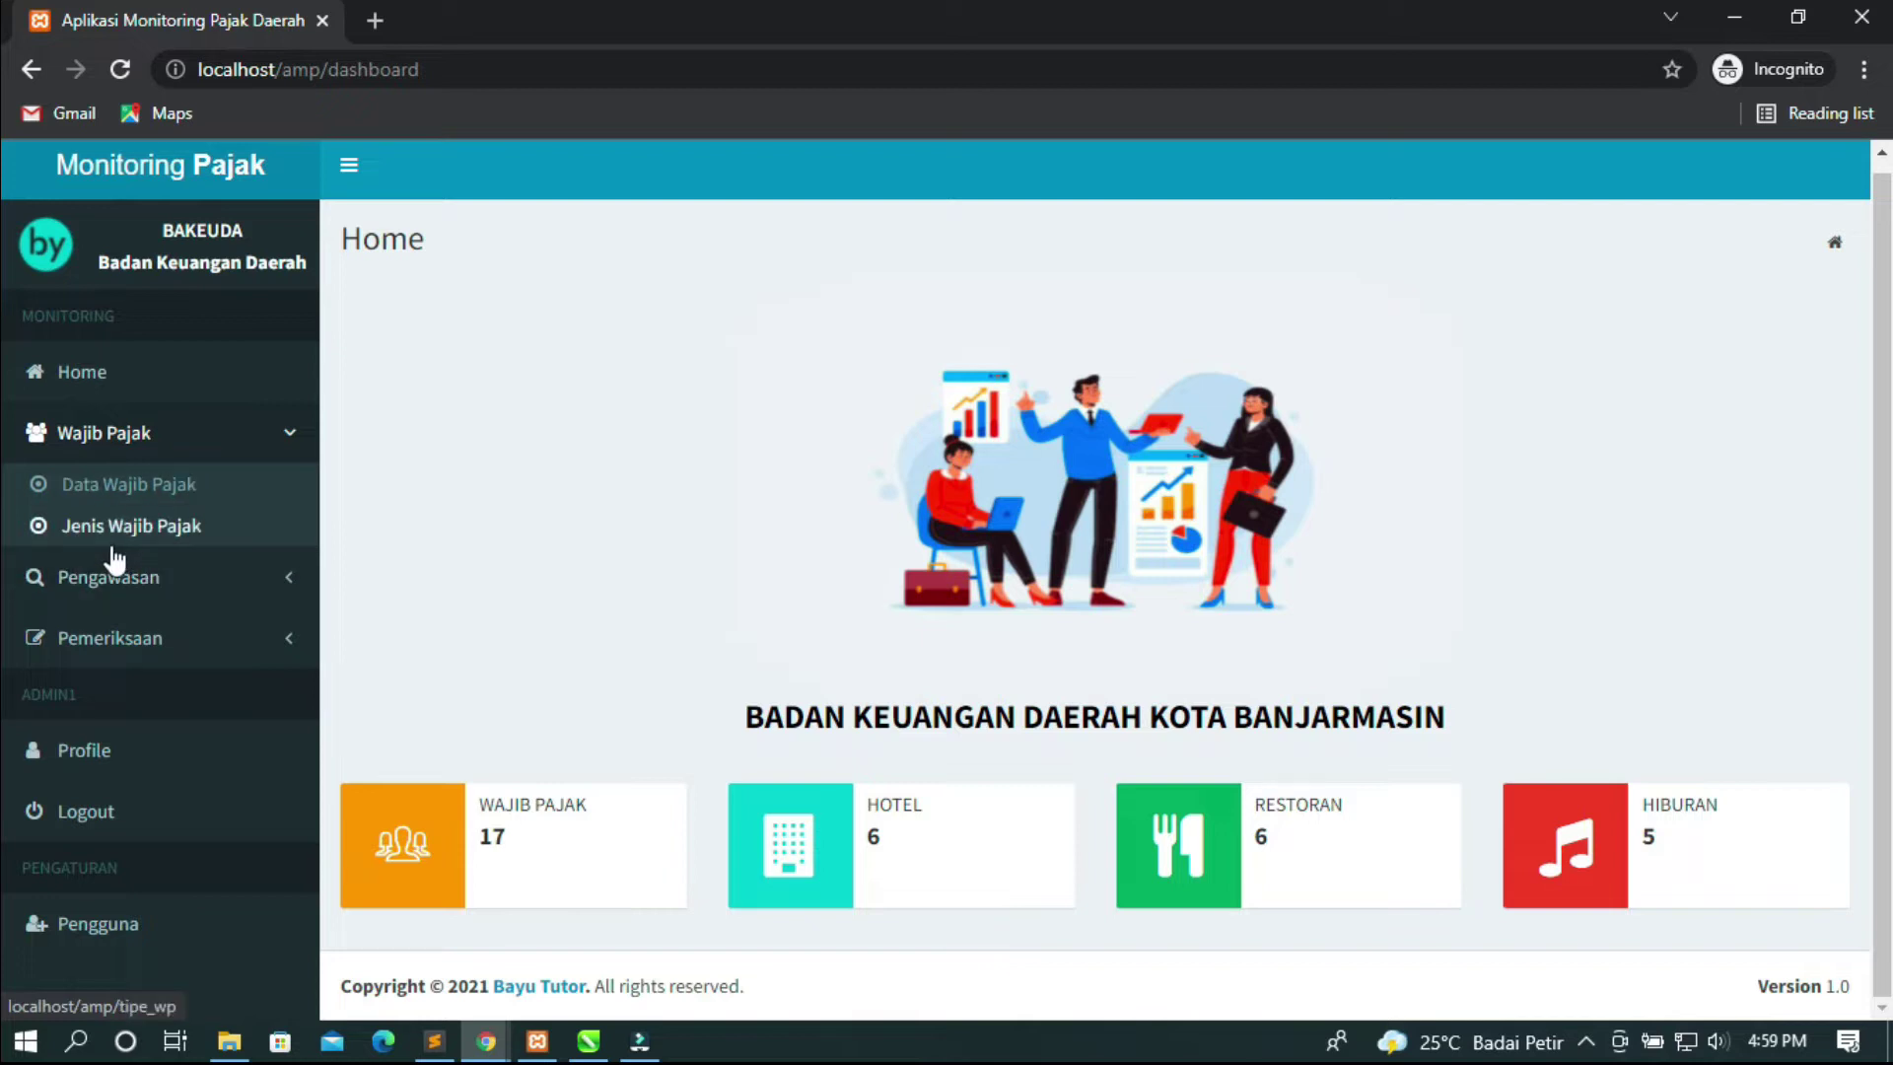
{"action": "left_click", "coordinate": [157, 498]}
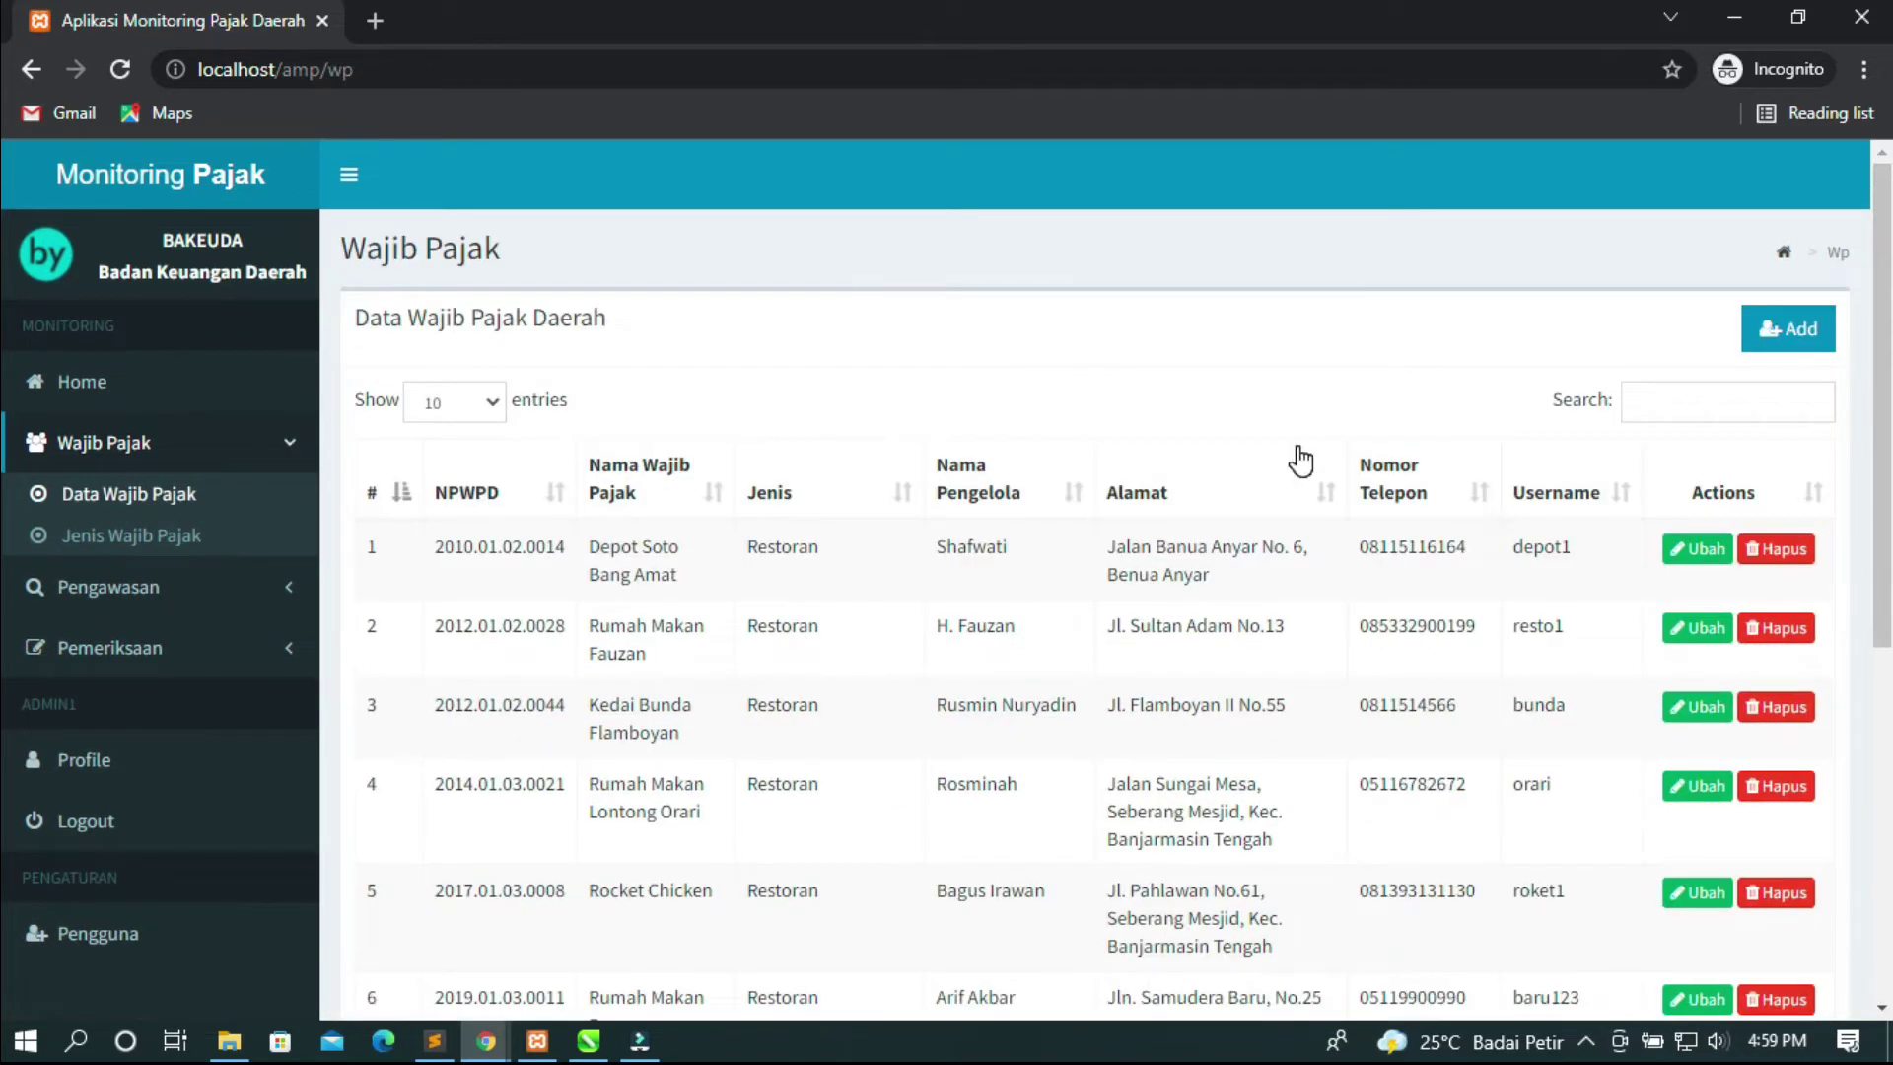
{"action": "scroll", "coordinate": [1038, 534], "scroll_direction": "down", "scroll_amount": 8}
{"action": "scroll", "coordinate": [1038, 534], "scroll_direction": "up", "scroll_amount": 8}
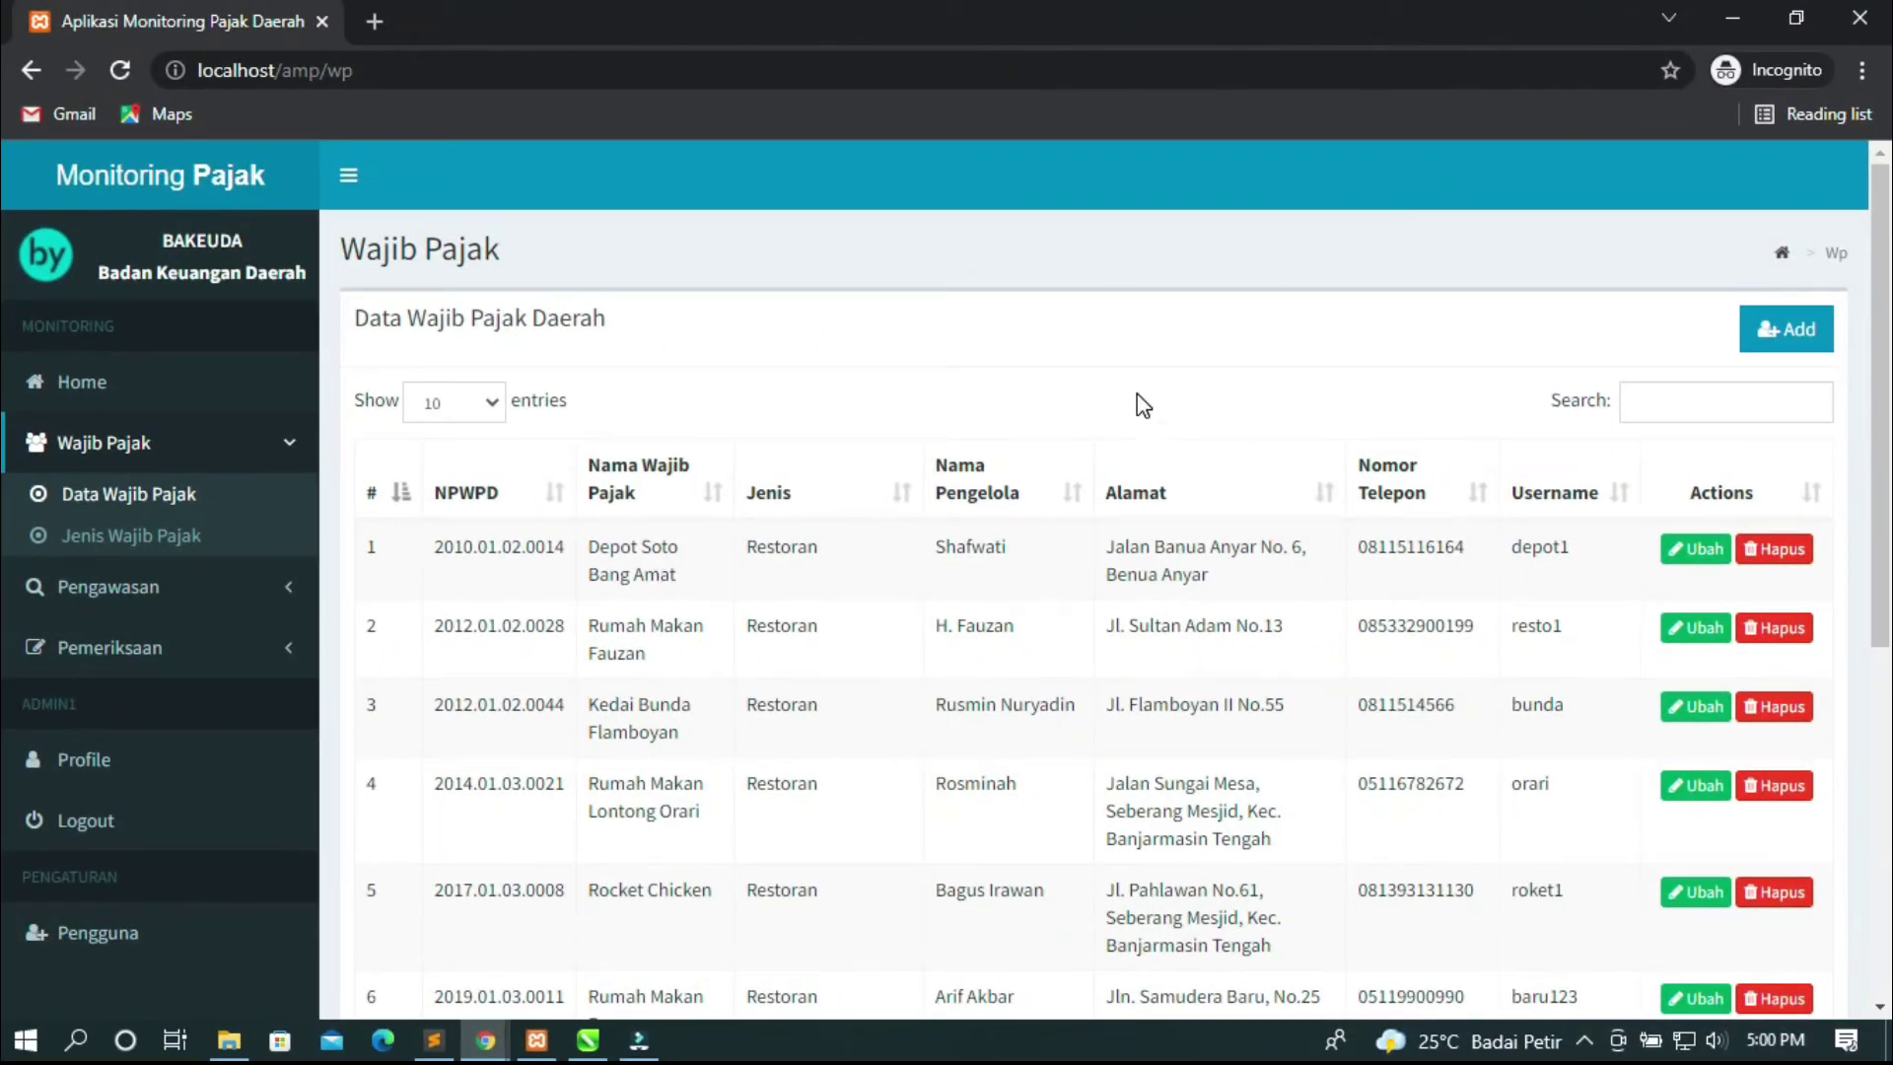
{"action": "scroll", "coordinate": [1134, 532], "scroll_direction": "down", "scroll_amount": 5}
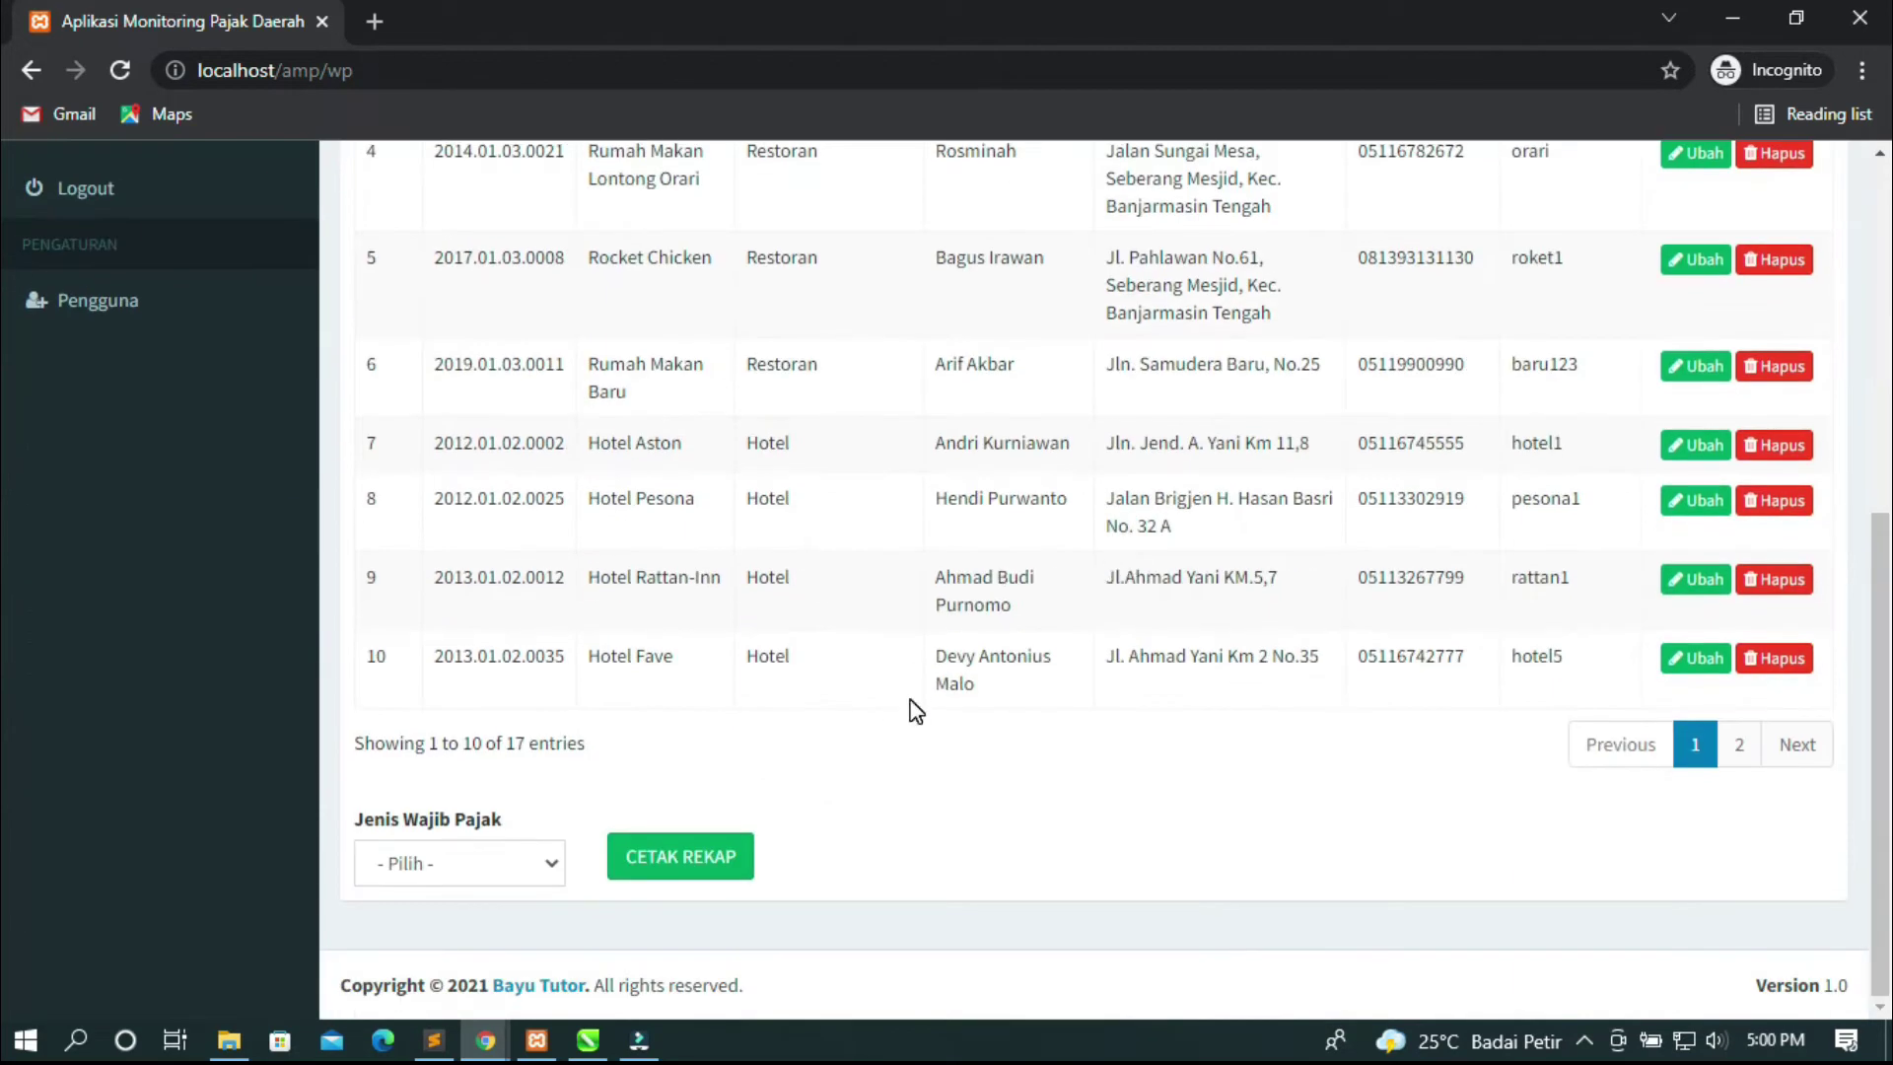
{"action": "scroll", "coordinate": [915, 708], "scroll_direction": "up", "scroll_amount": 3}
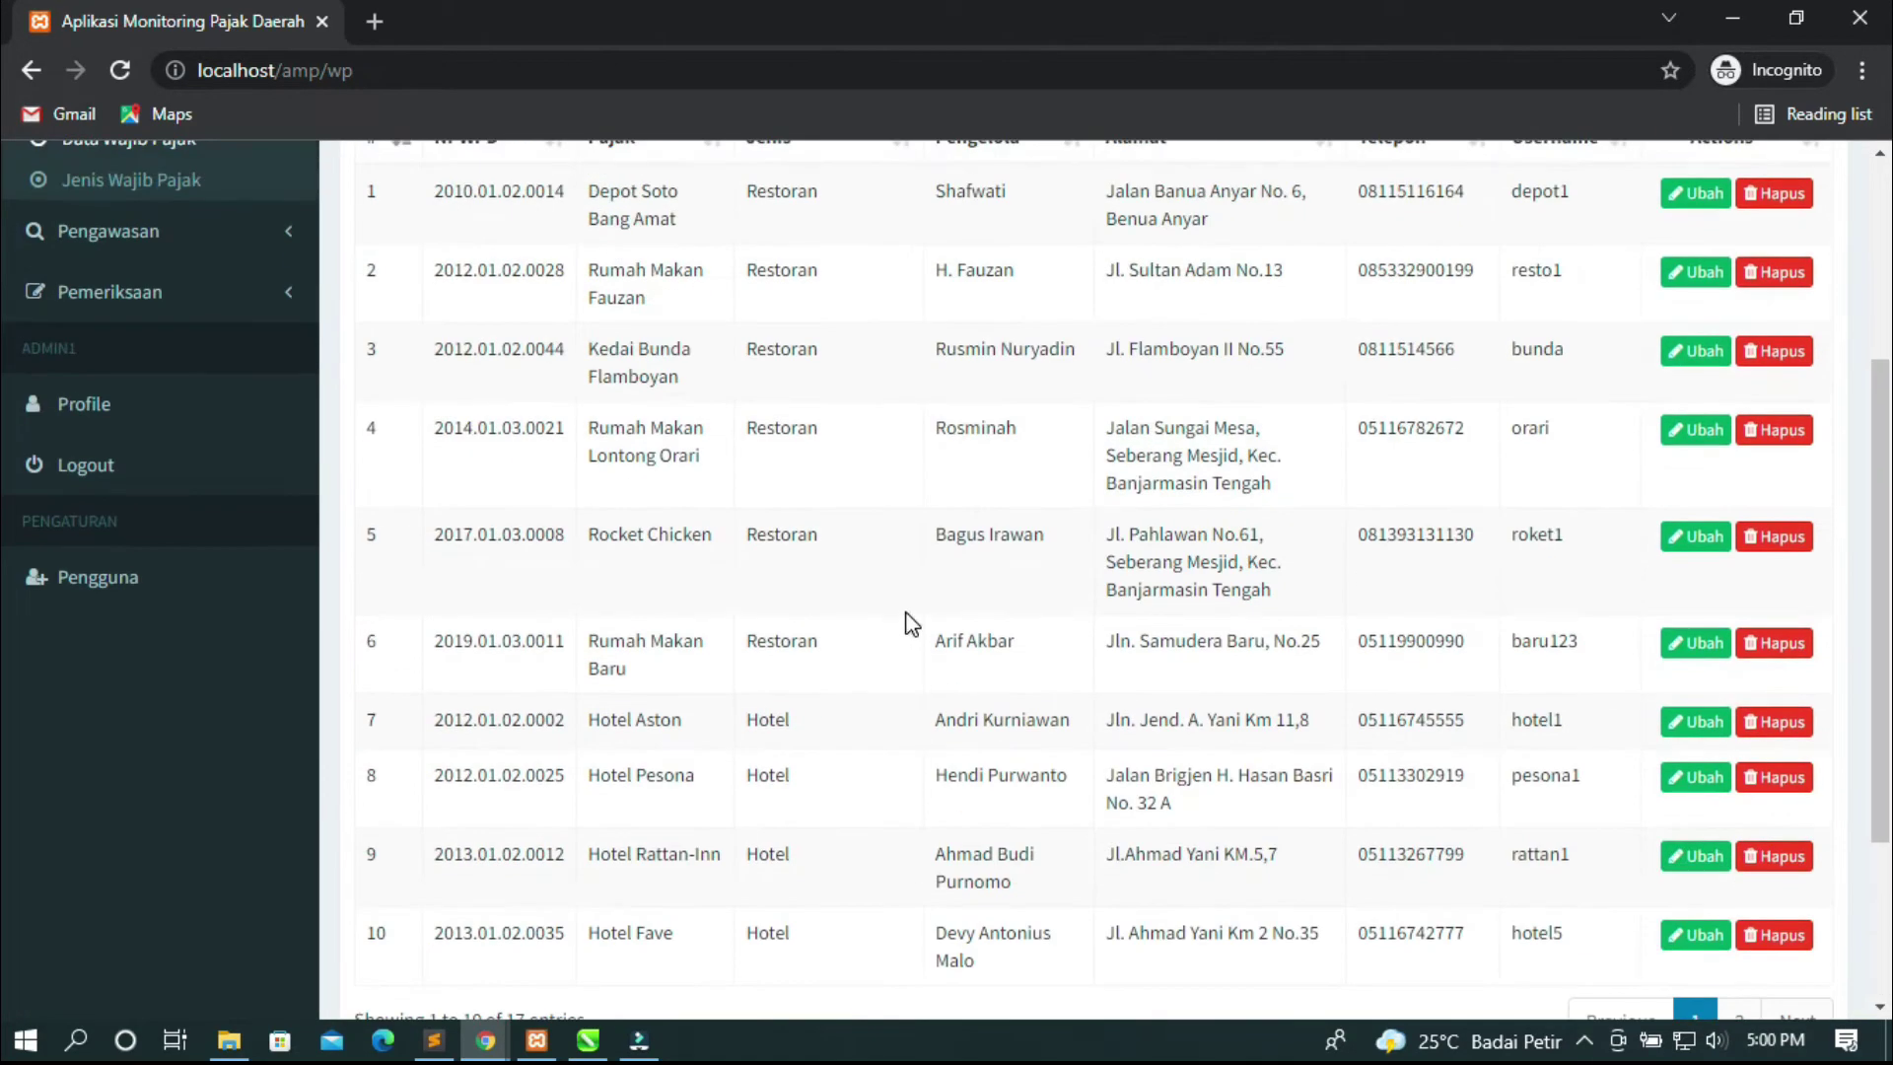
{"action": "scroll", "coordinate": [912, 623], "scroll_direction": "up", "scroll_amount": 3}
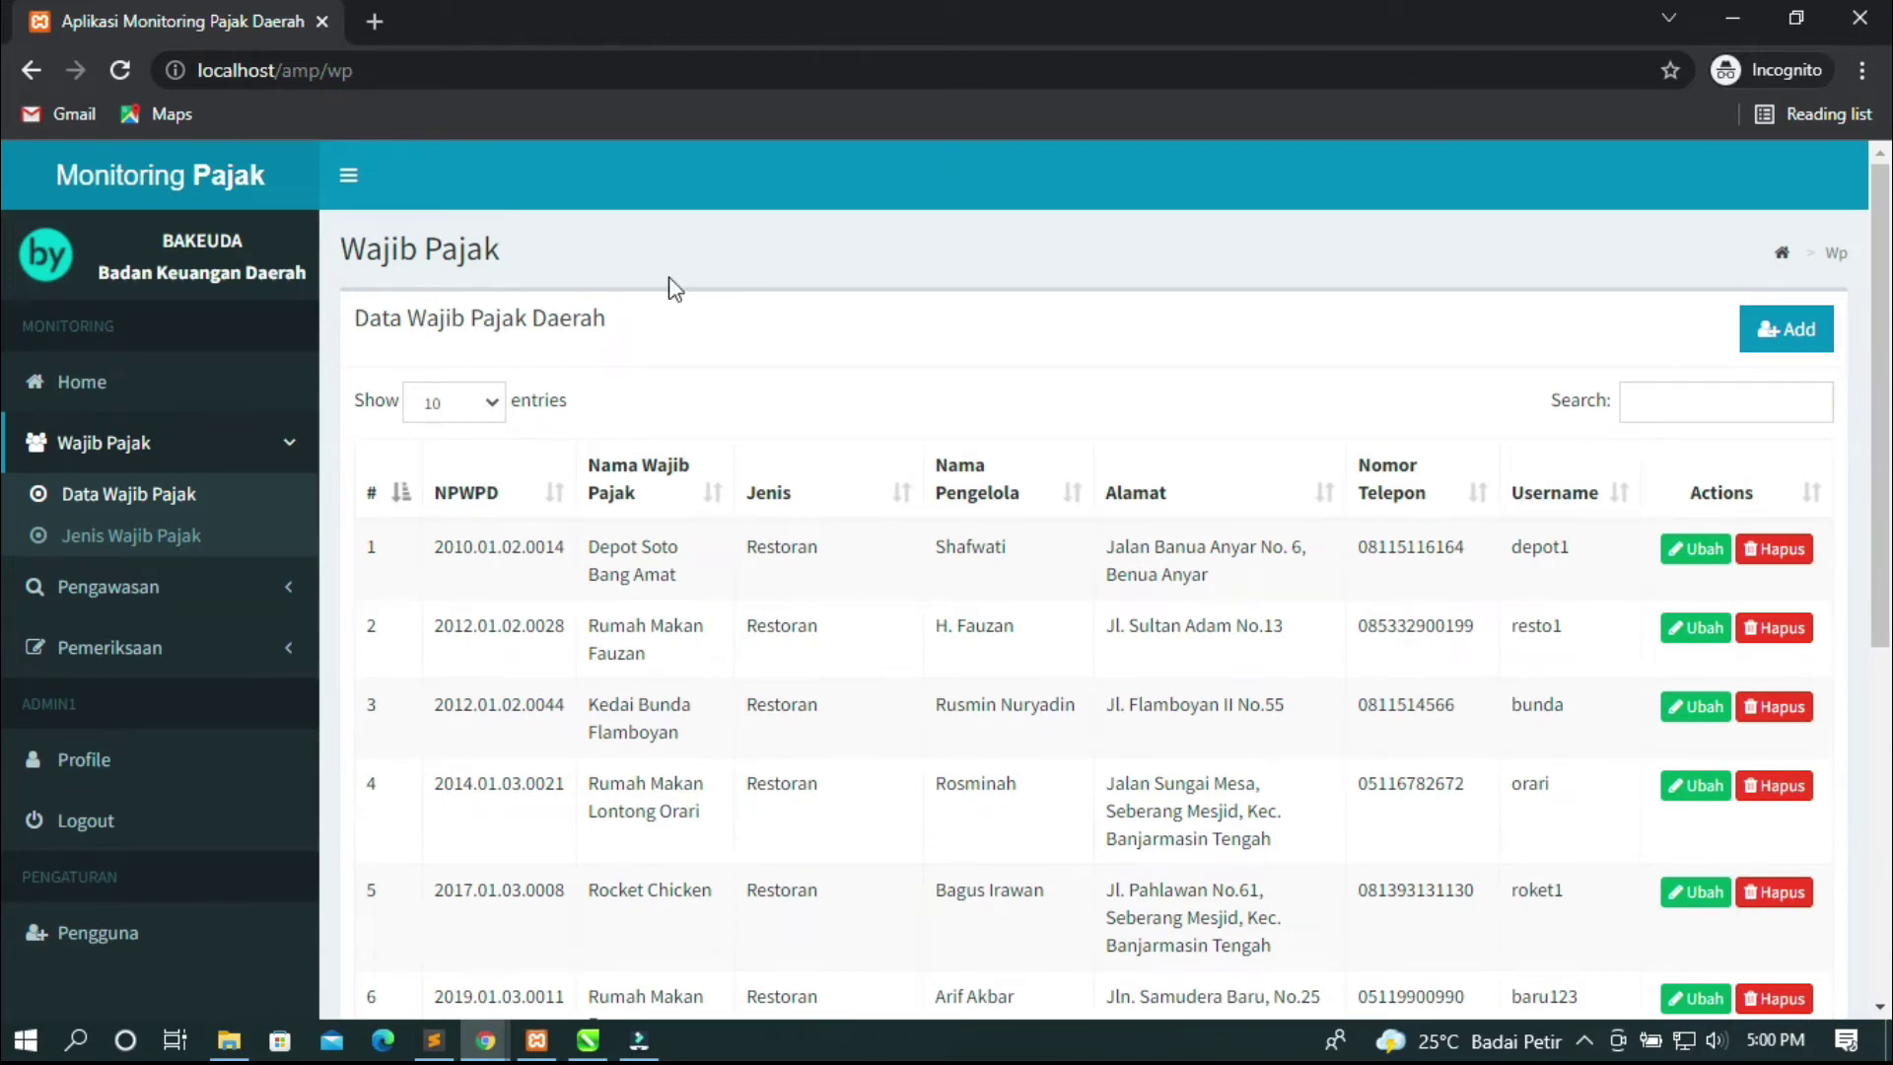
Open the form for adding a taxpayer and examine the NPWPD and Nama Wajib Pajak fields and the Jenis Wajib Pajak options.
{"action": "left_click", "coordinate": [1772, 335]}
{"action": "left_click", "coordinate": [1065, 432]}
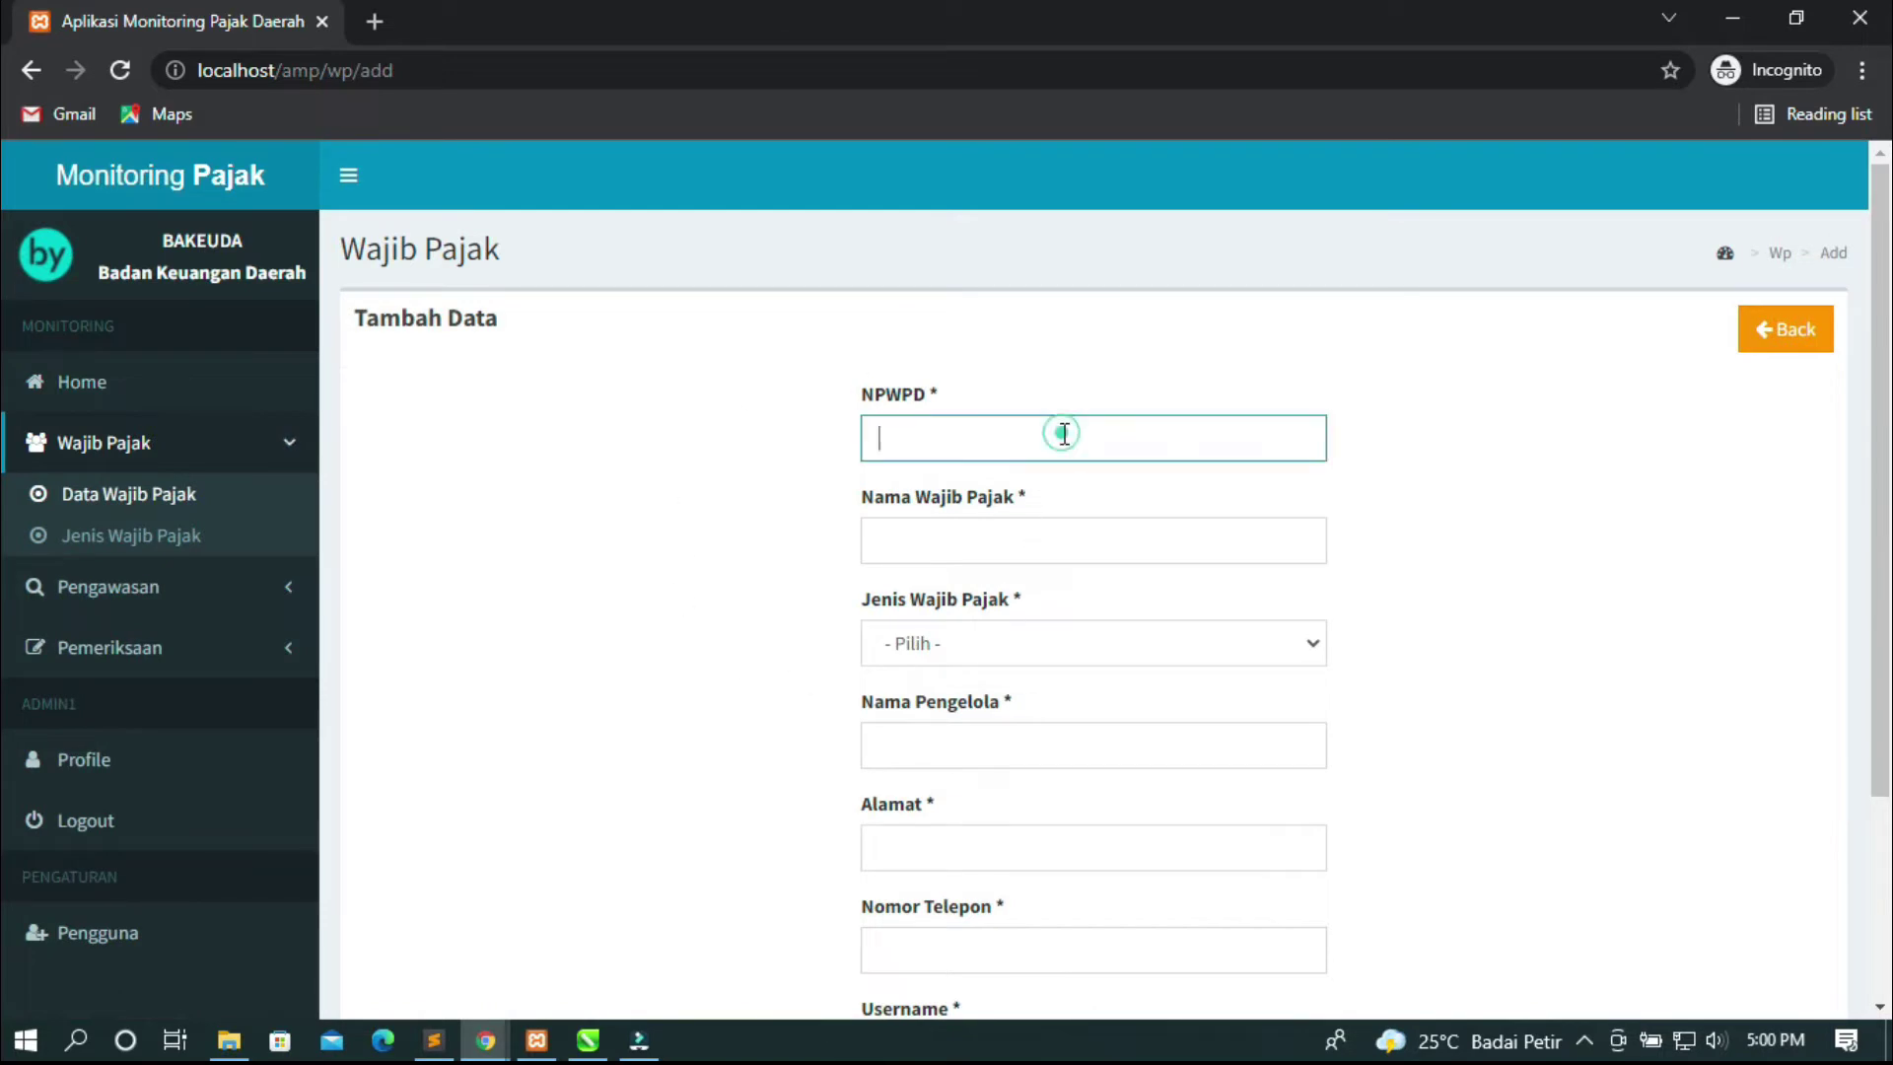
{"action": "left_click", "coordinate": [1419, 454]}
{"action": "left_click", "coordinate": [1014, 552]}
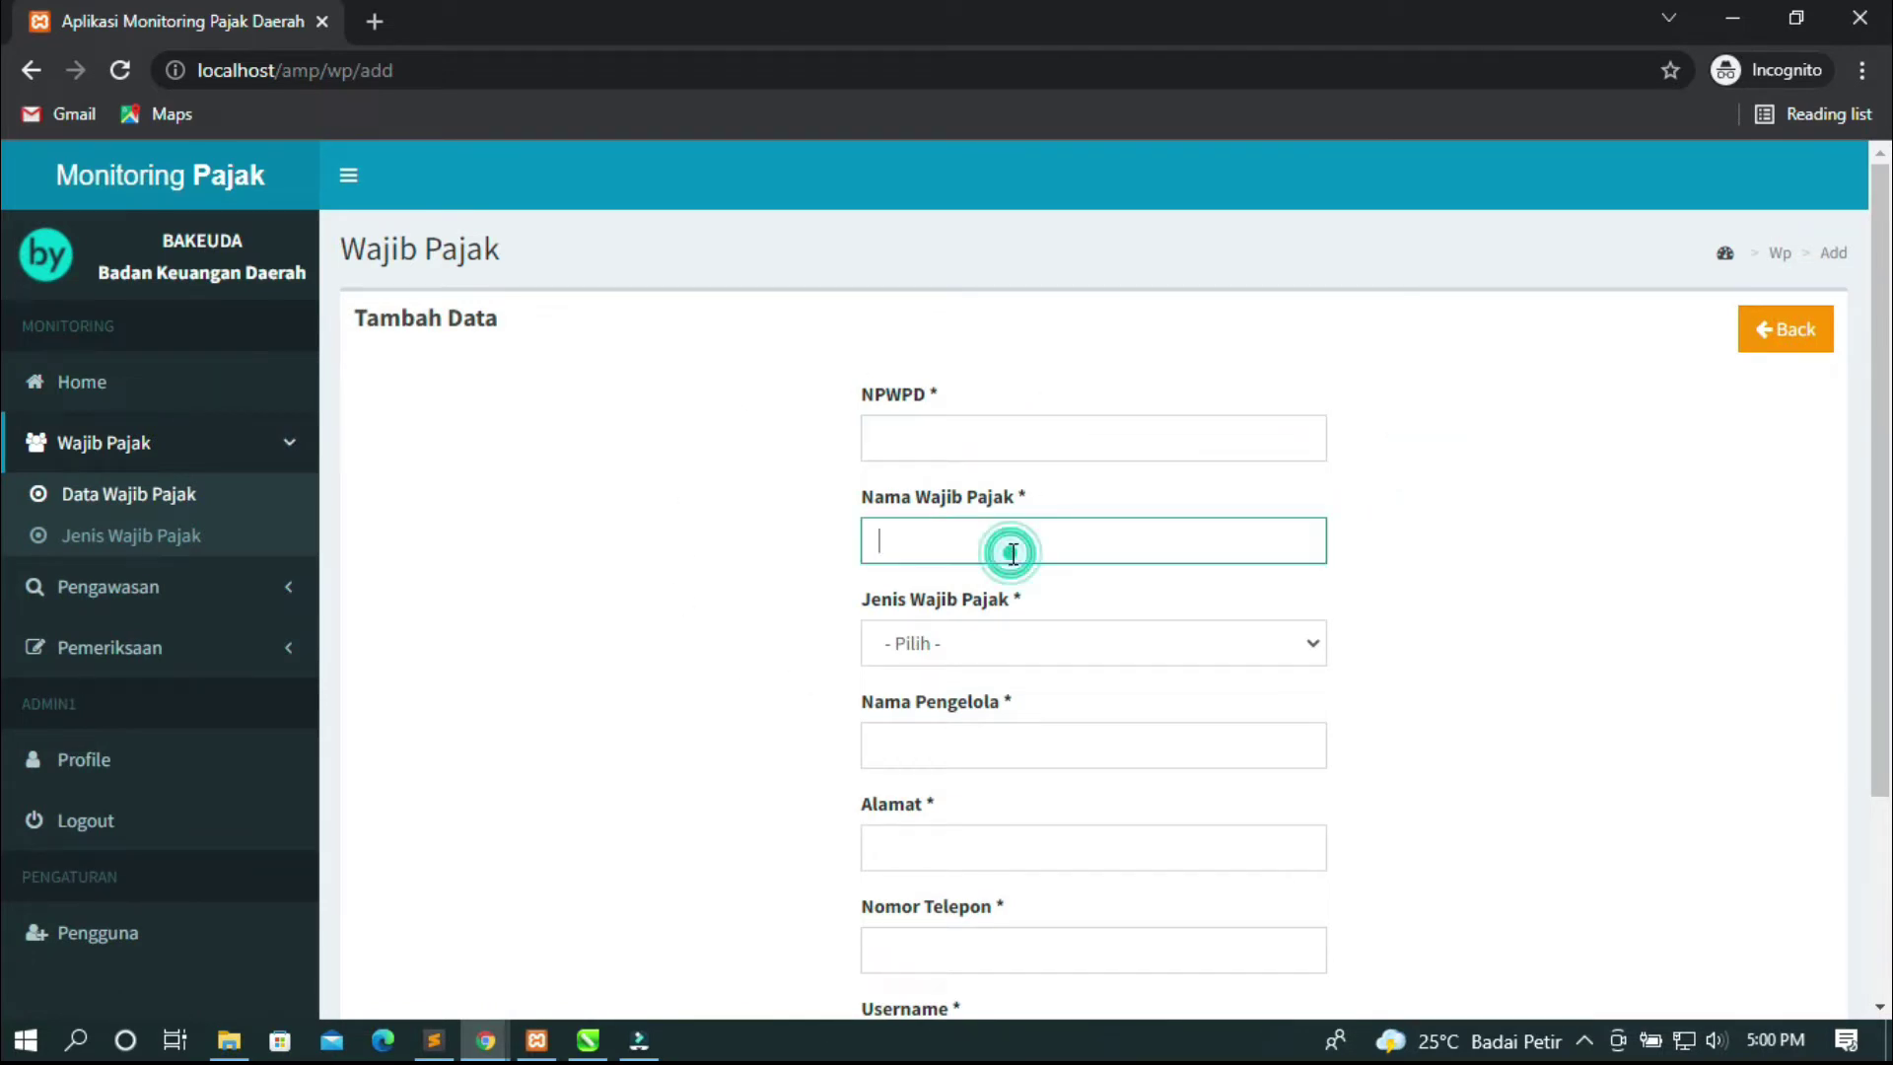
{"action": "left_click", "coordinate": [1504, 490]}
{"action": "scroll", "coordinate": [1136, 622], "scroll_direction": "down", "scroll_amount": 3}
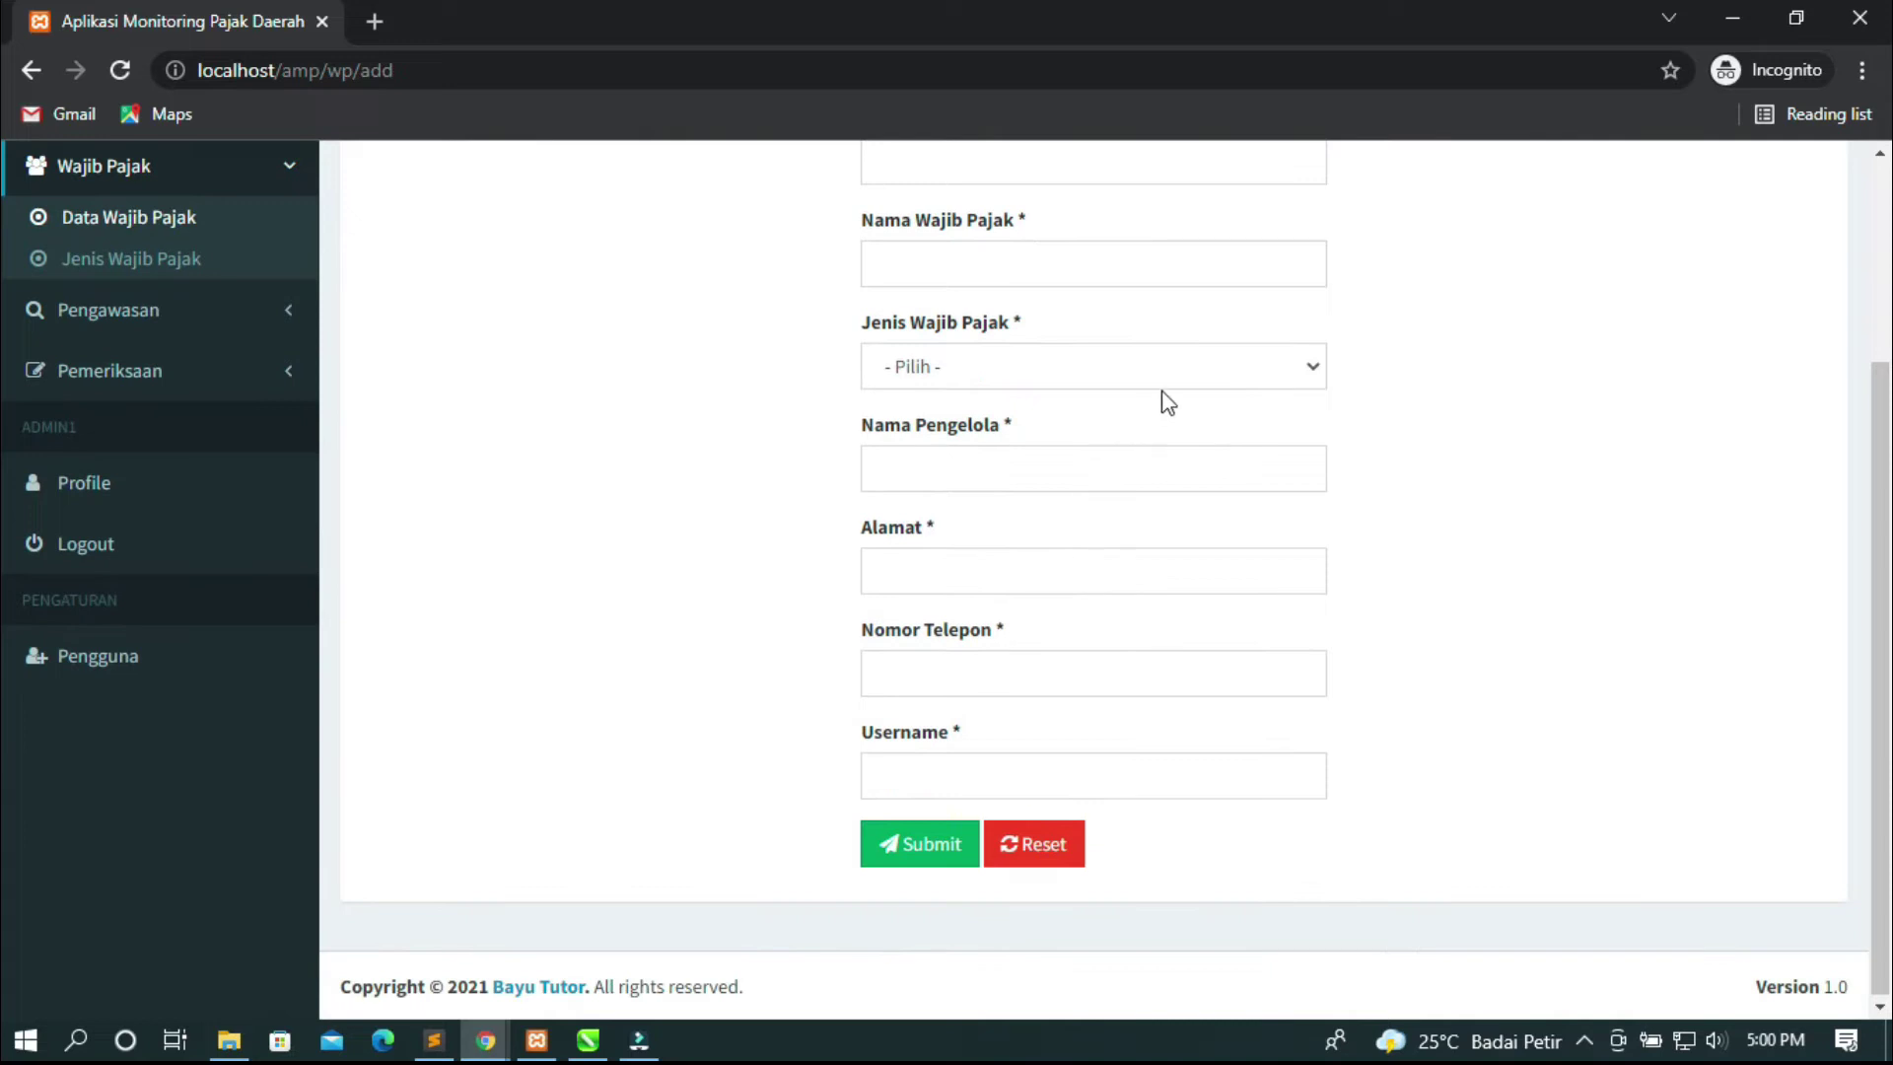
{"action": "left_click", "coordinate": [1197, 364]}
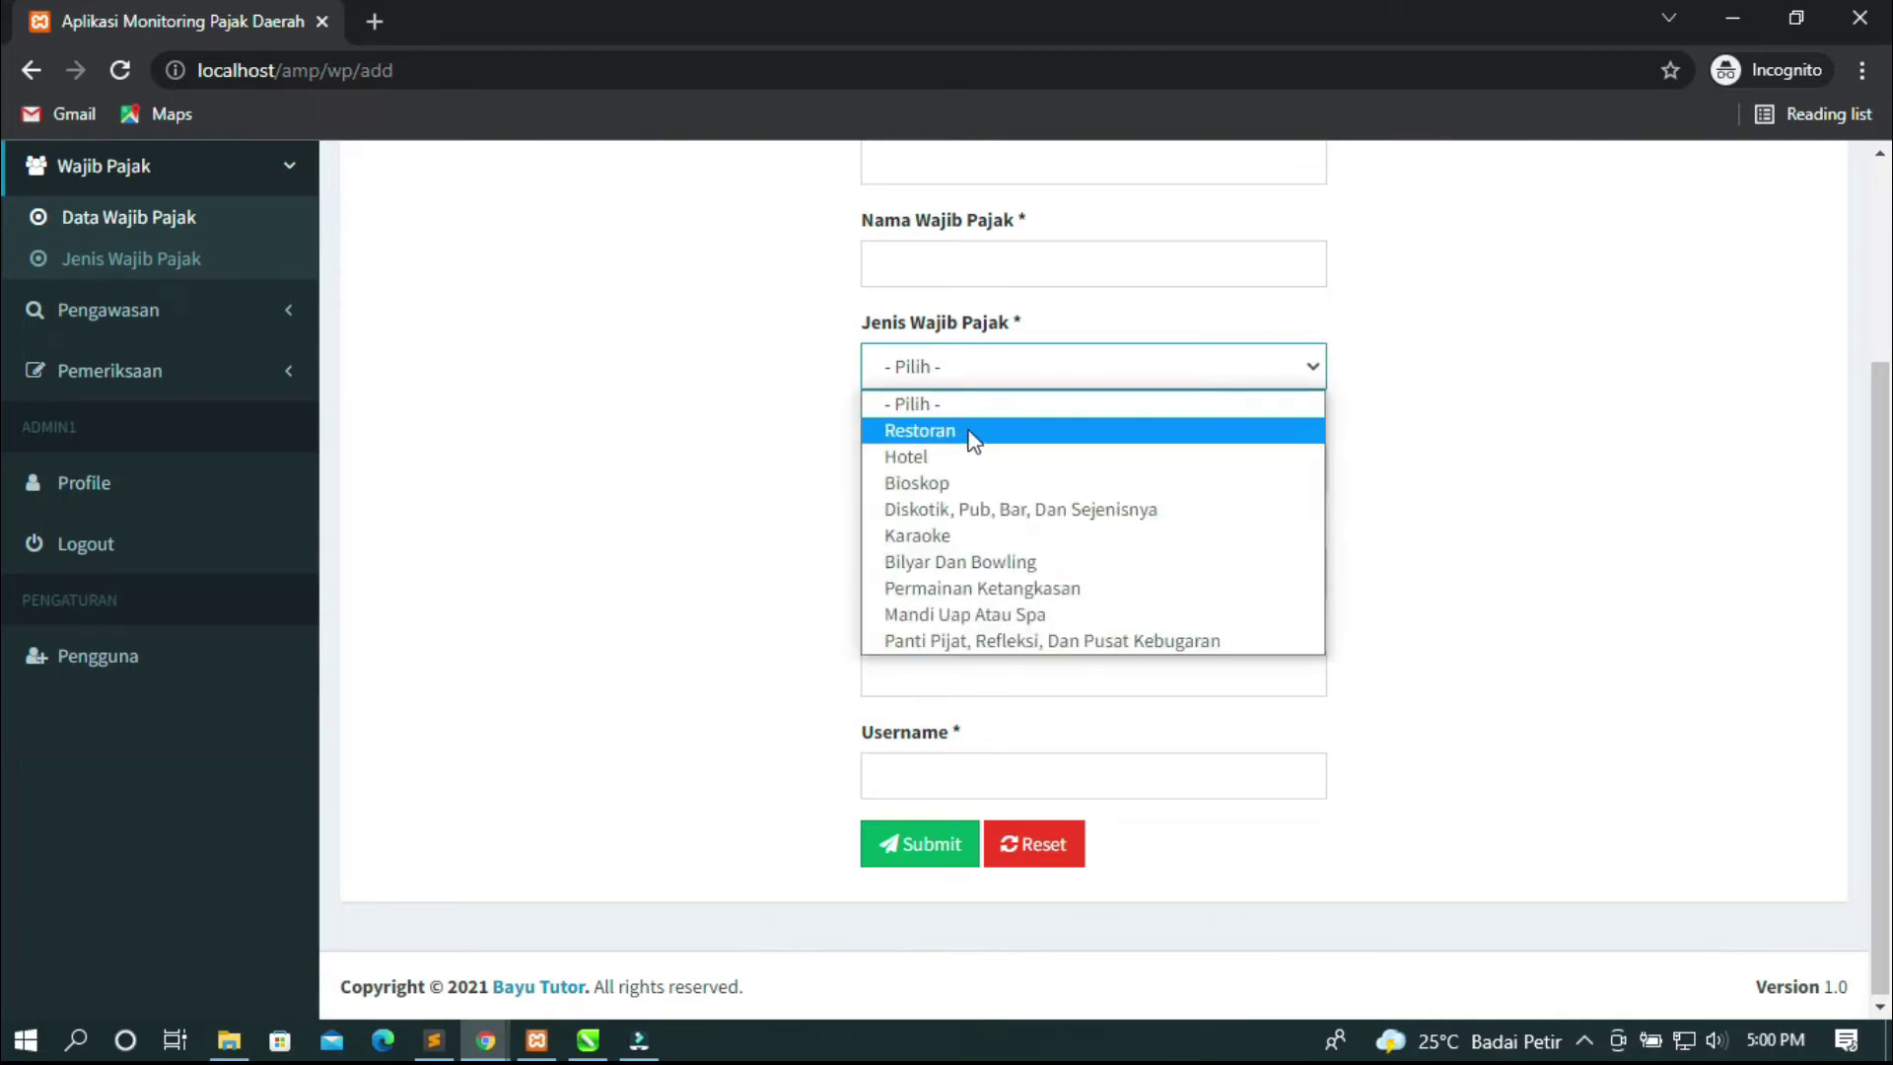
{"action": "left_click", "coordinate": [1570, 459]}
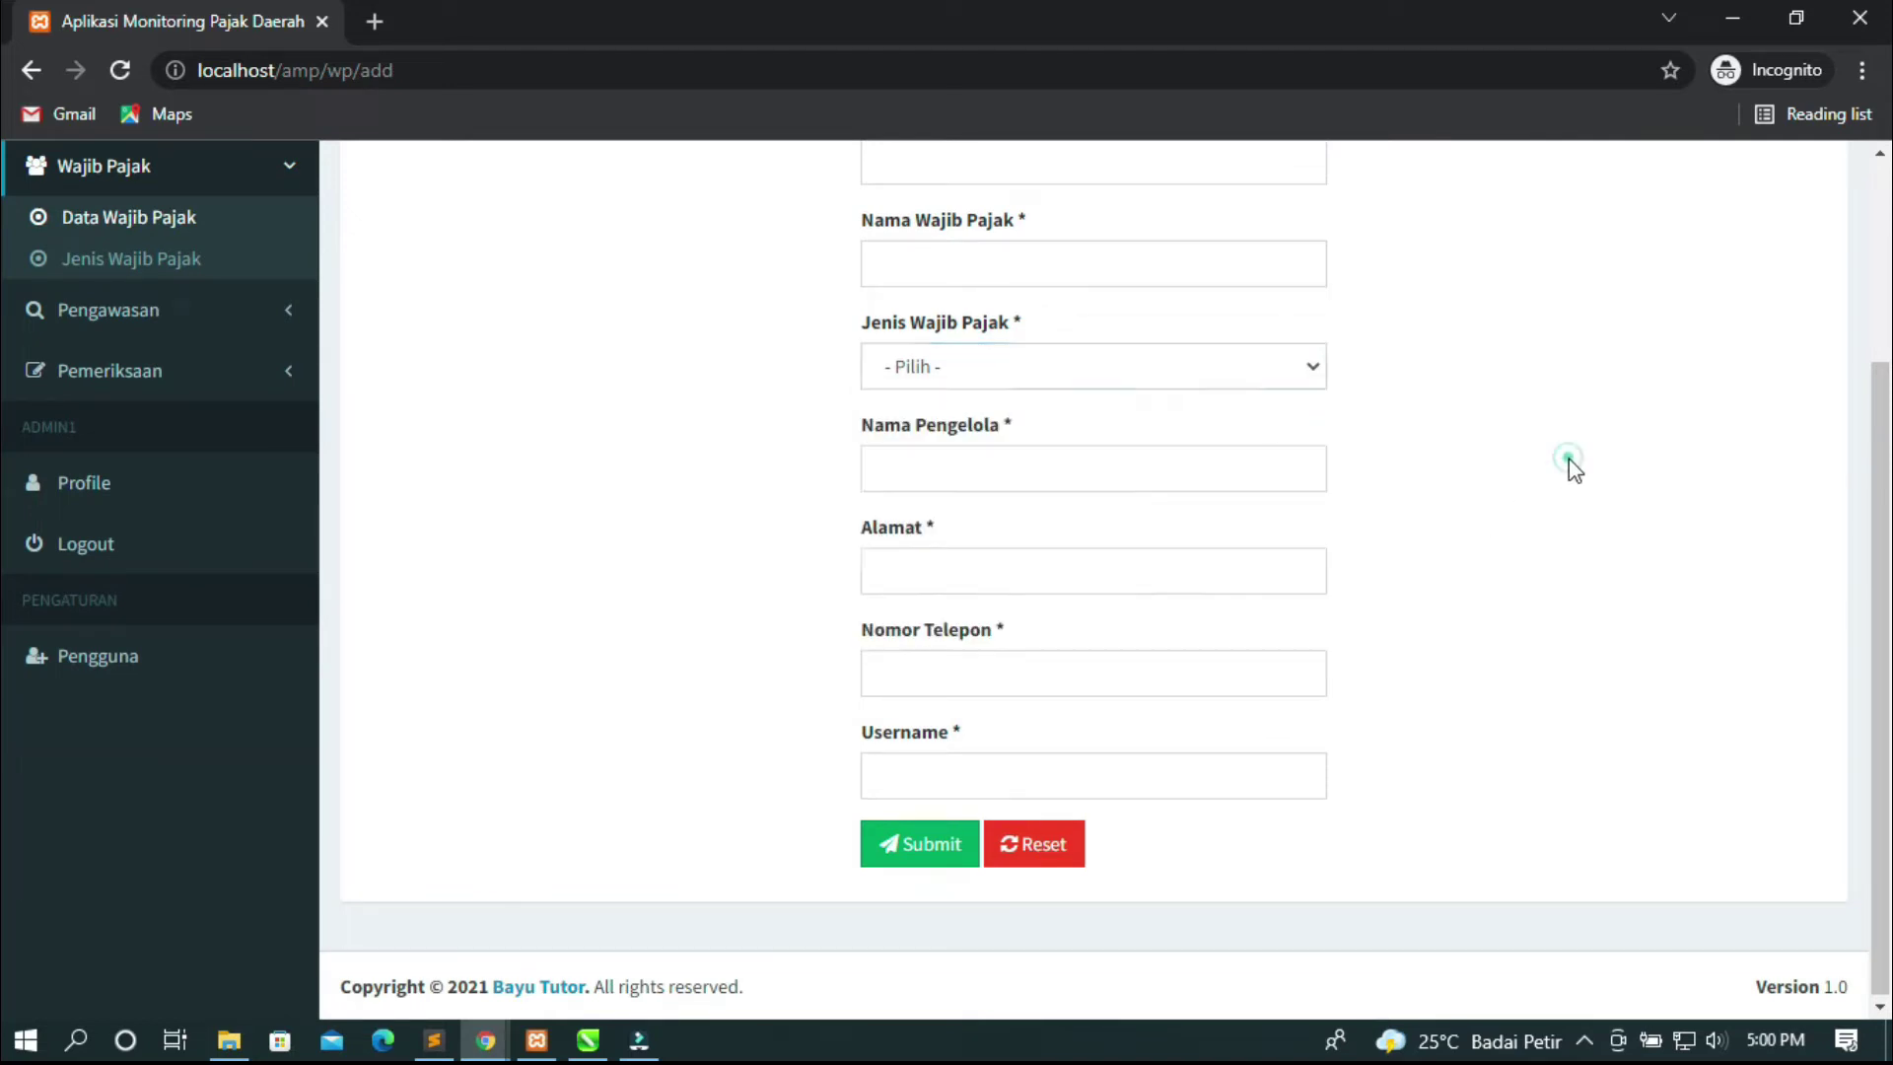
Examine the Nama Pengelola, Alamat, Nomor Telepon and Username fields of the add-taxpayer form without filling them in.
{"action": "left_click", "coordinate": [1066, 460]}
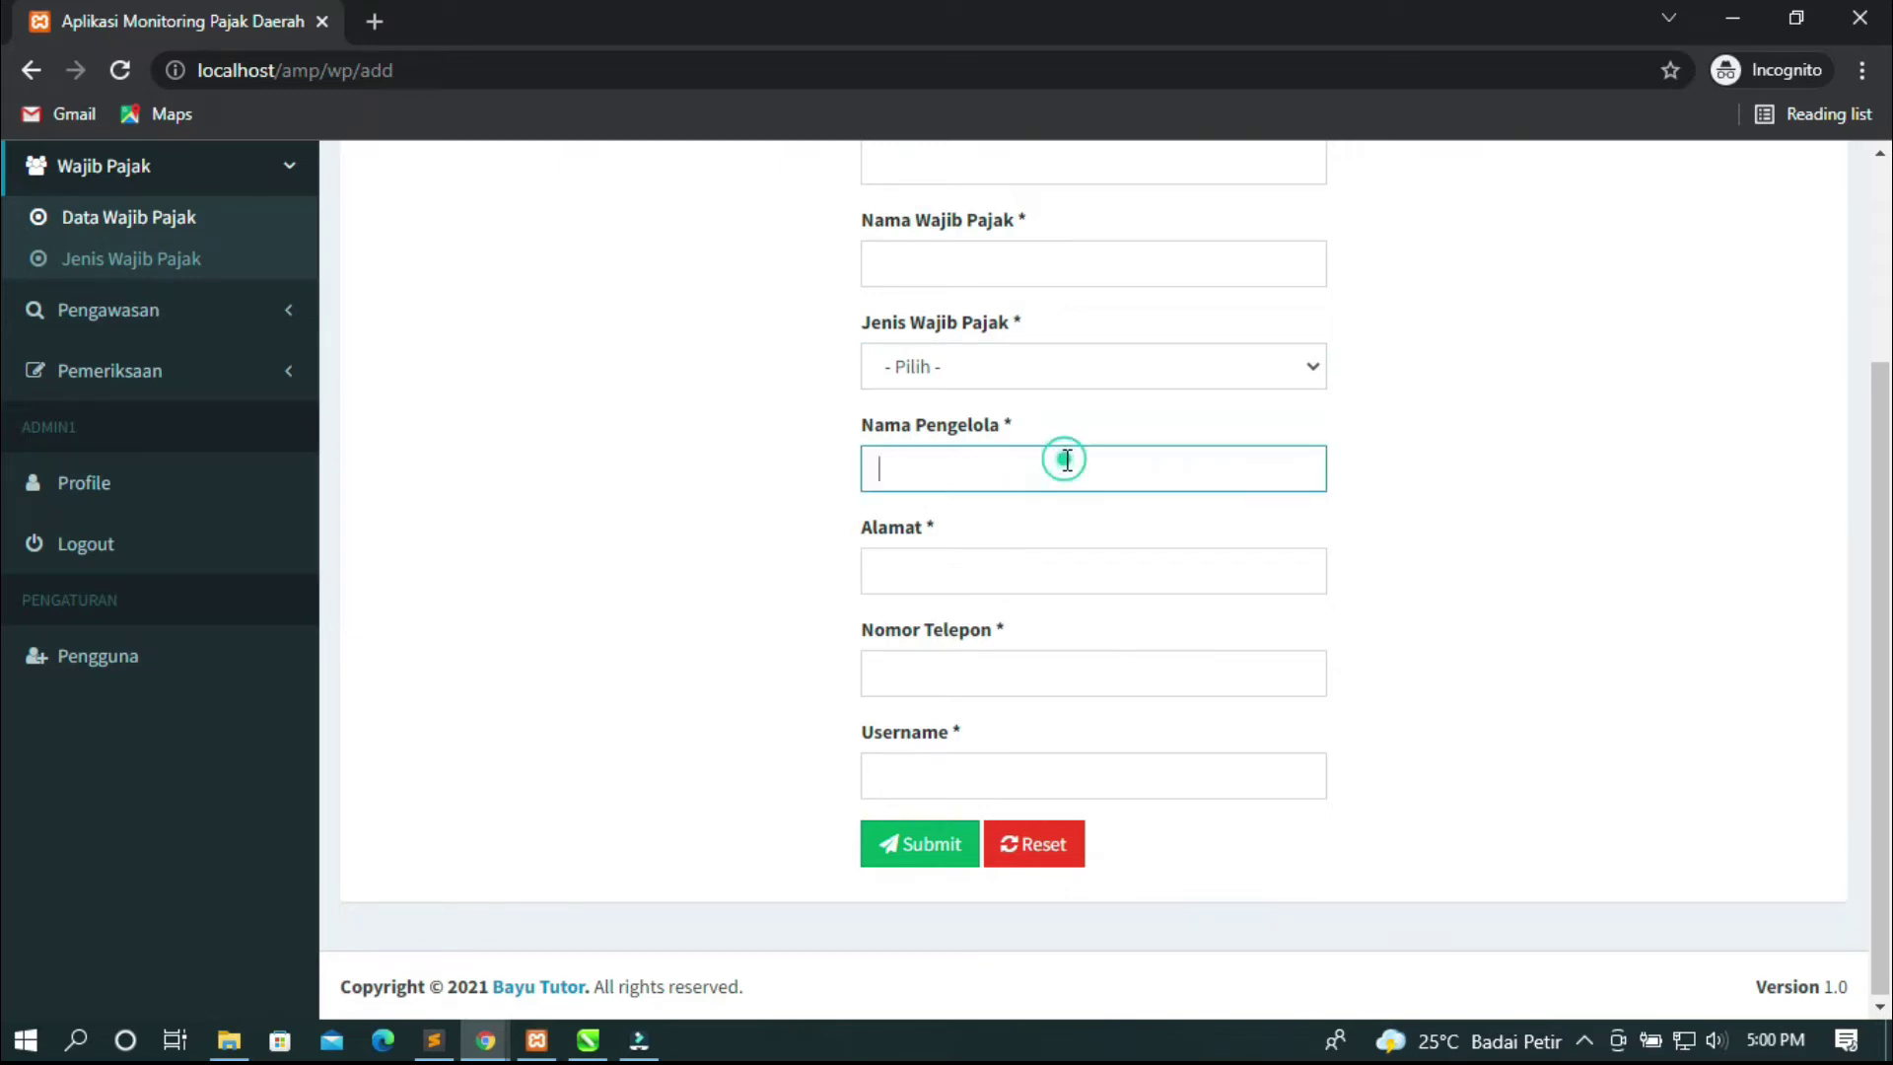
{"action": "left_click", "coordinate": [1098, 555]}
{"action": "left_click", "coordinate": [1568, 552]}
{"action": "left_click", "coordinate": [1014, 671]}
{"action": "left_click", "coordinate": [1074, 765]}
{"action": "left_click", "coordinate": [1636, 587]}
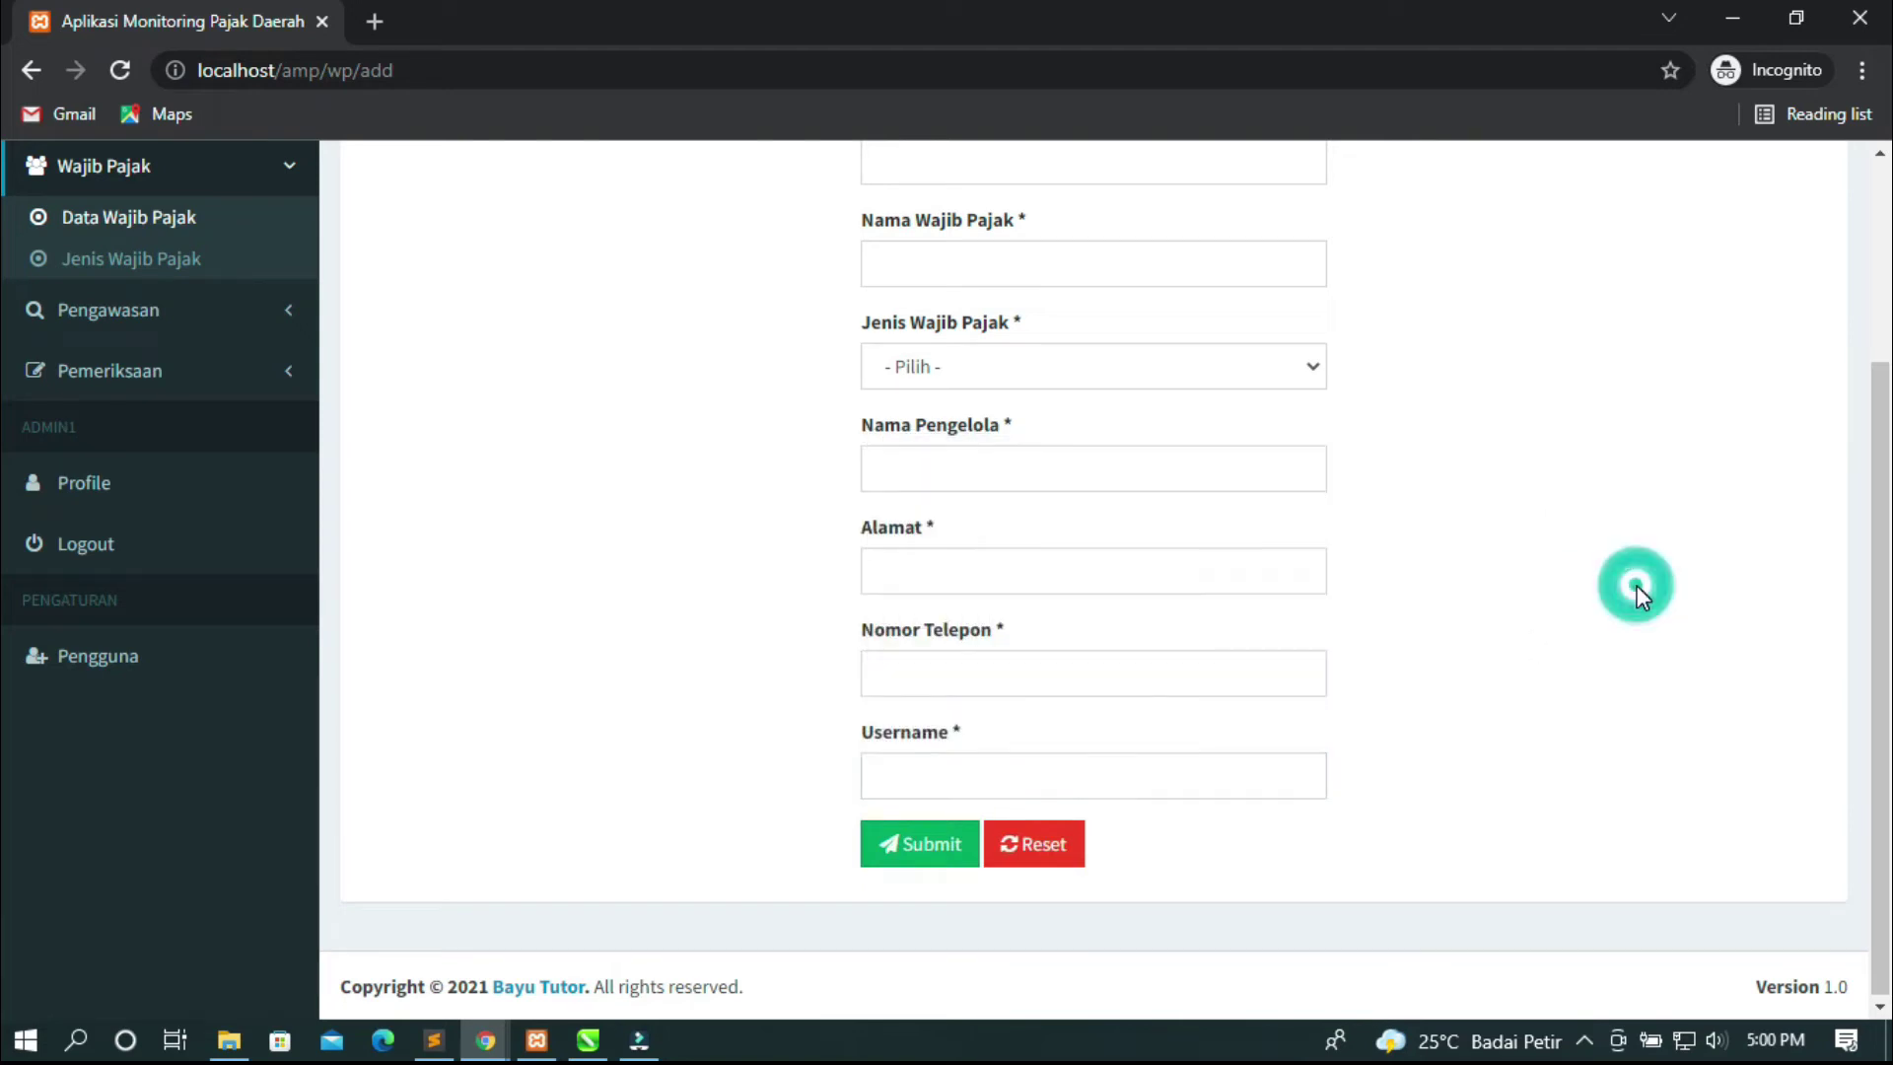
Open the Jenis Wajib Pajak page and examine the taxpayer categories with their types and tax rates.
{"action": "scroll", "coordinate": [670, 610], "scroll_direction": "up", "scroll_amount": 3}
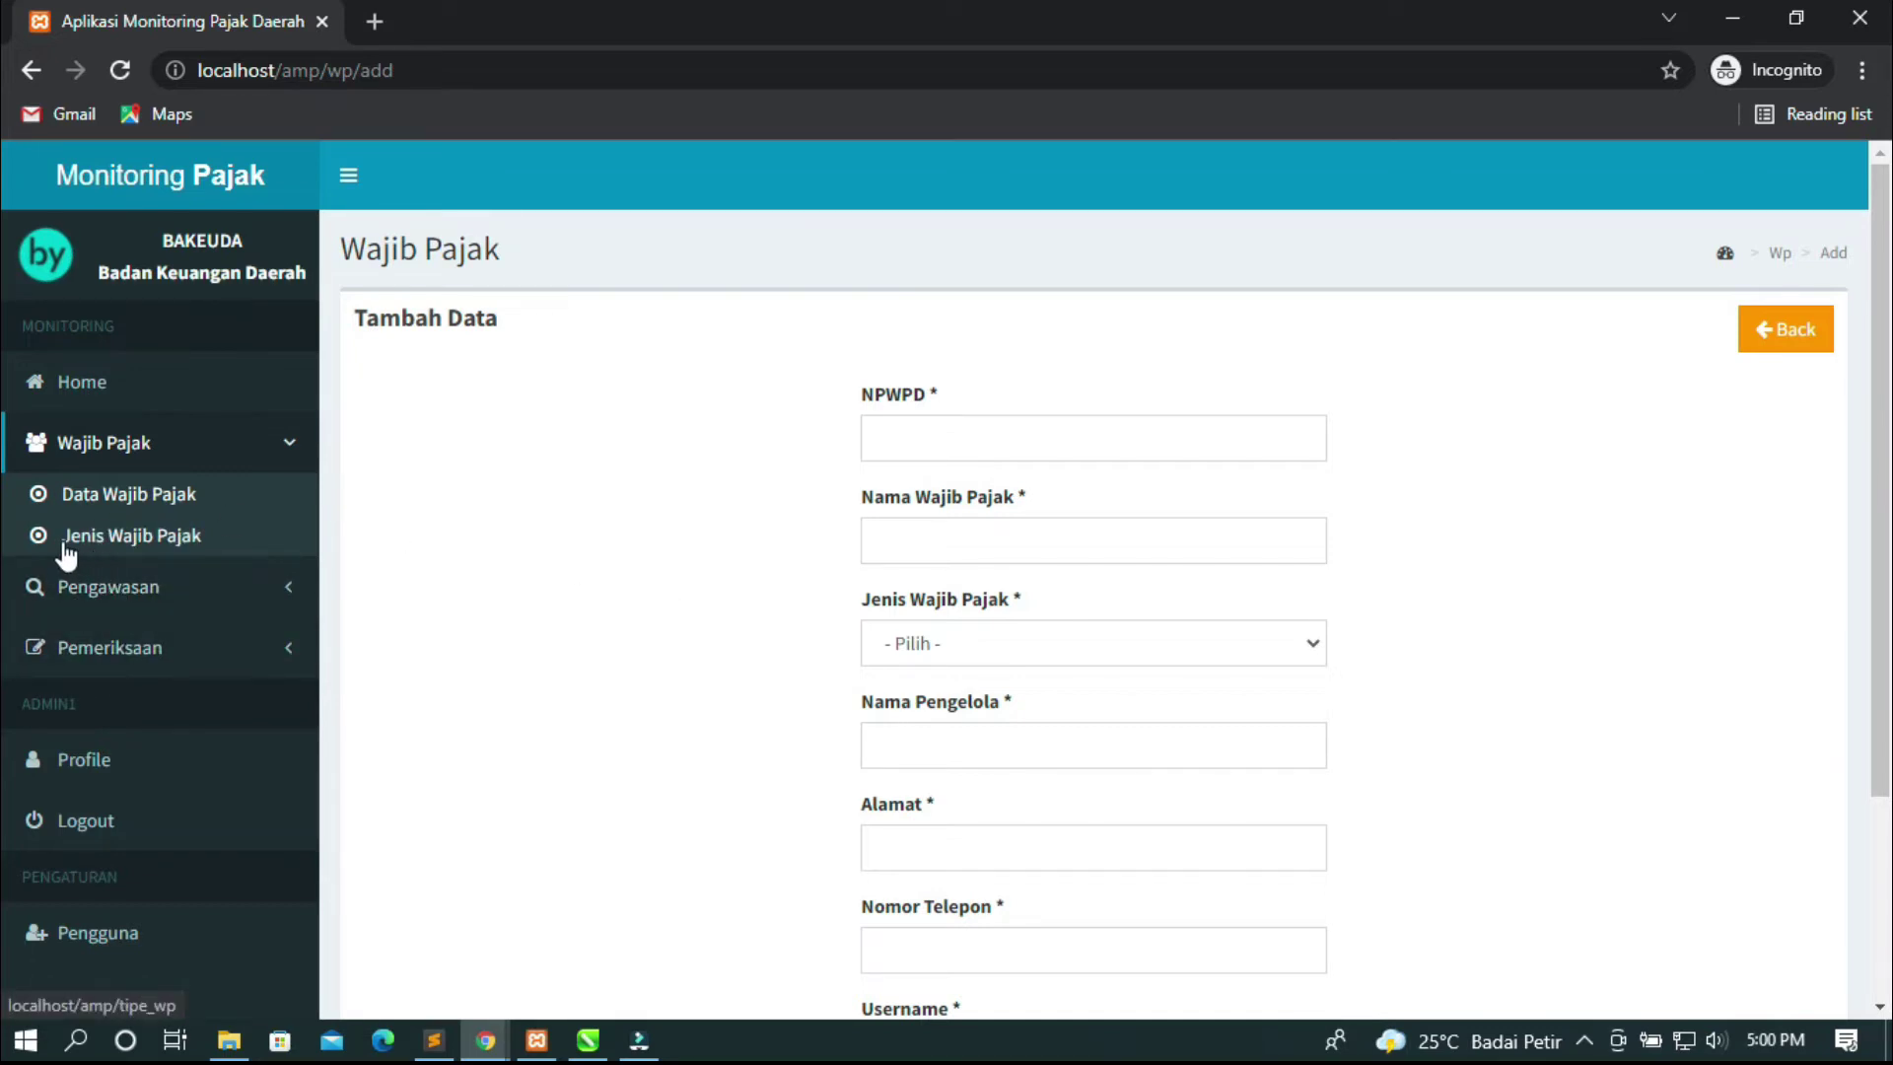
{"action": "left_click", "coordinate": [170, 557]}
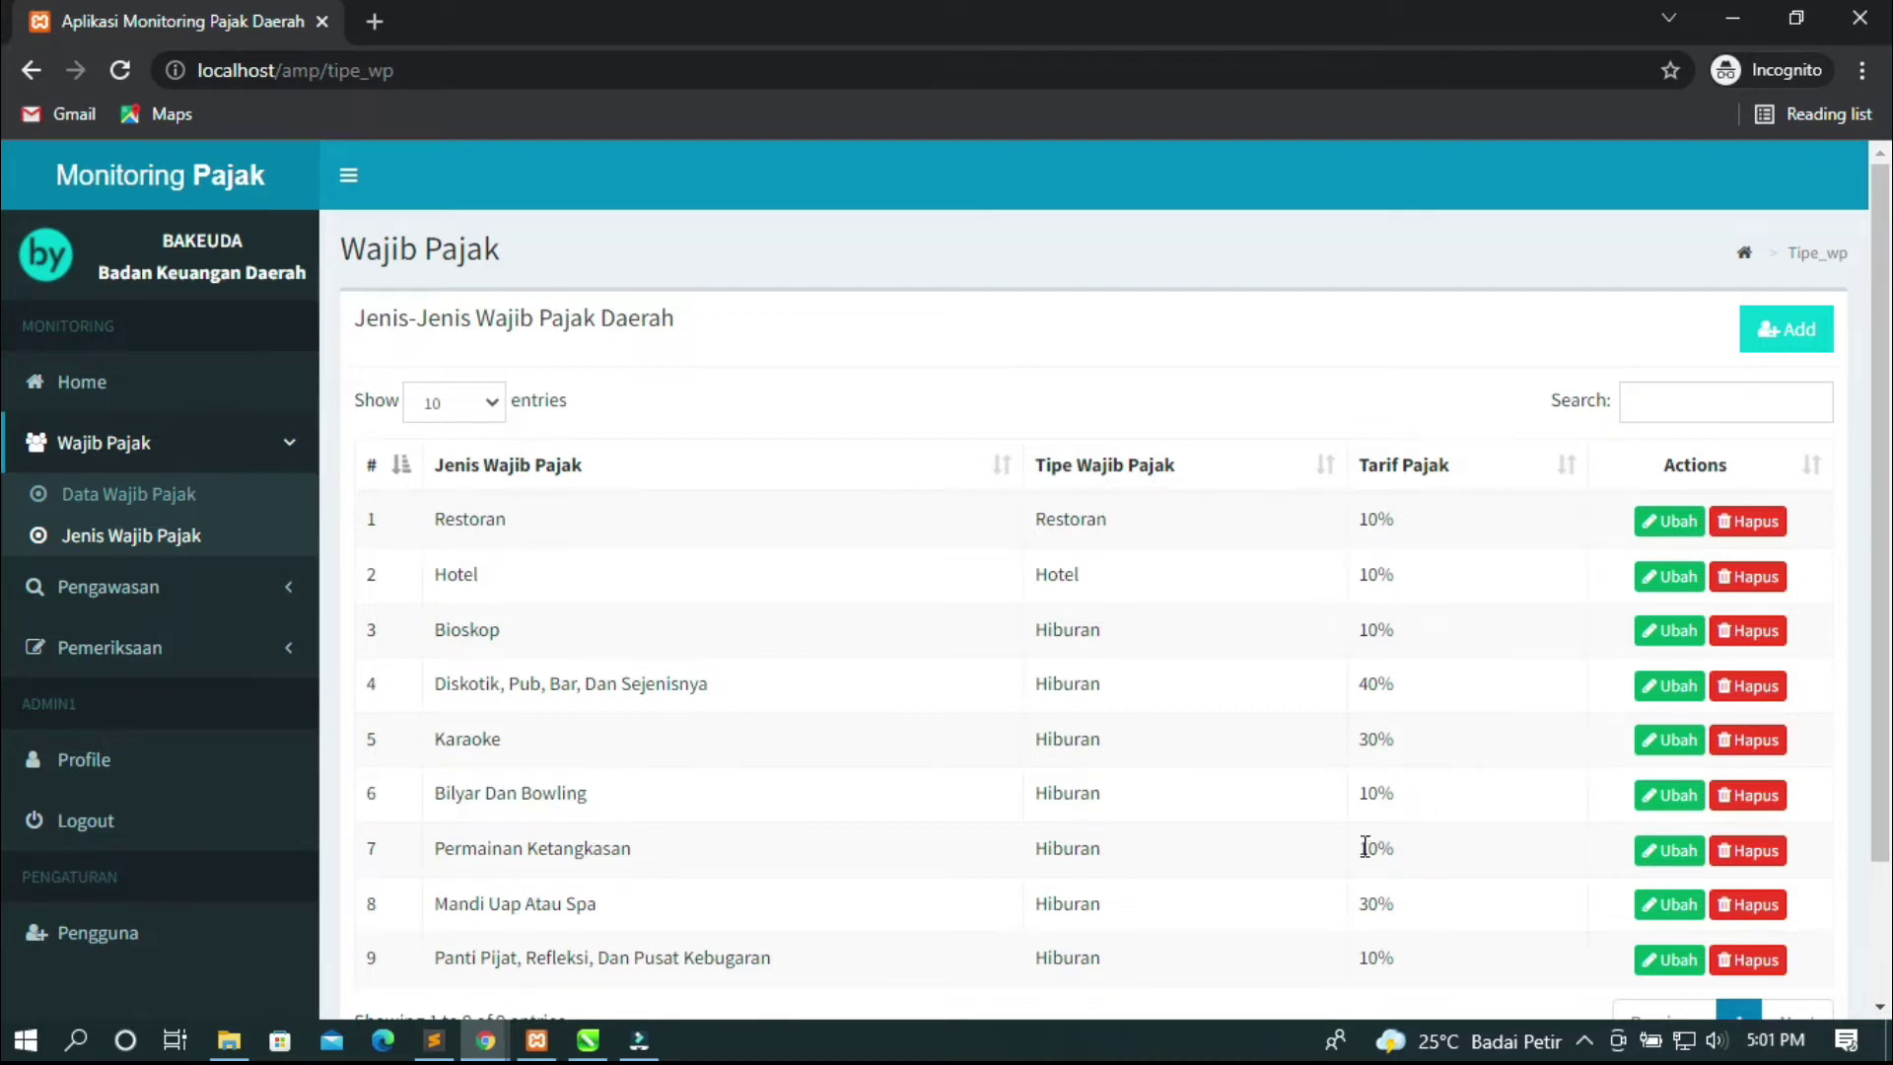
{"action": "scroll", "coordinate": [1457, 517], "scroll_direction": "down", "scroll_amount": 3}
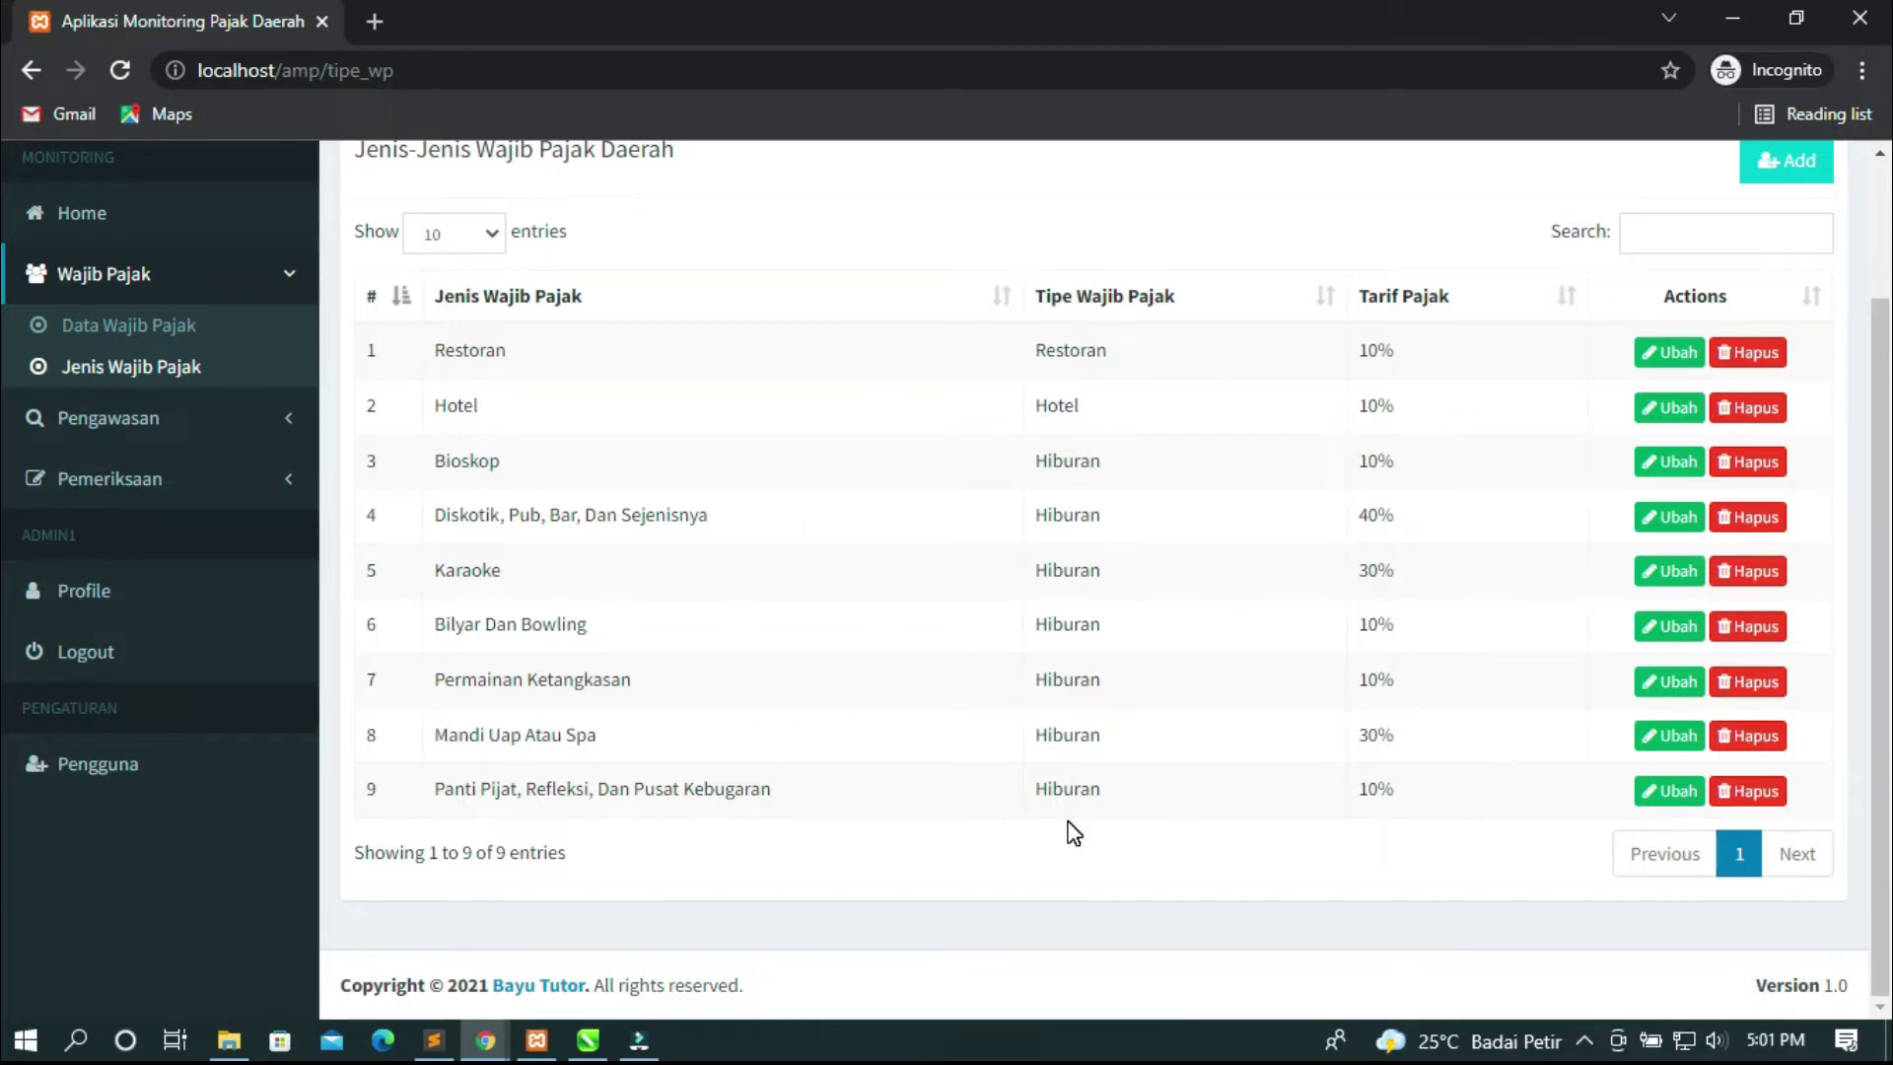
Review the taxpayer category table and open its form for adding a category to examine the Jenis, Tipe Wajib Pajak and Besaran Pajak fields.
{"action": "scroll", "coordinate": [1074, 833], "scroll_direction": "up", "scroll_amount": 2}
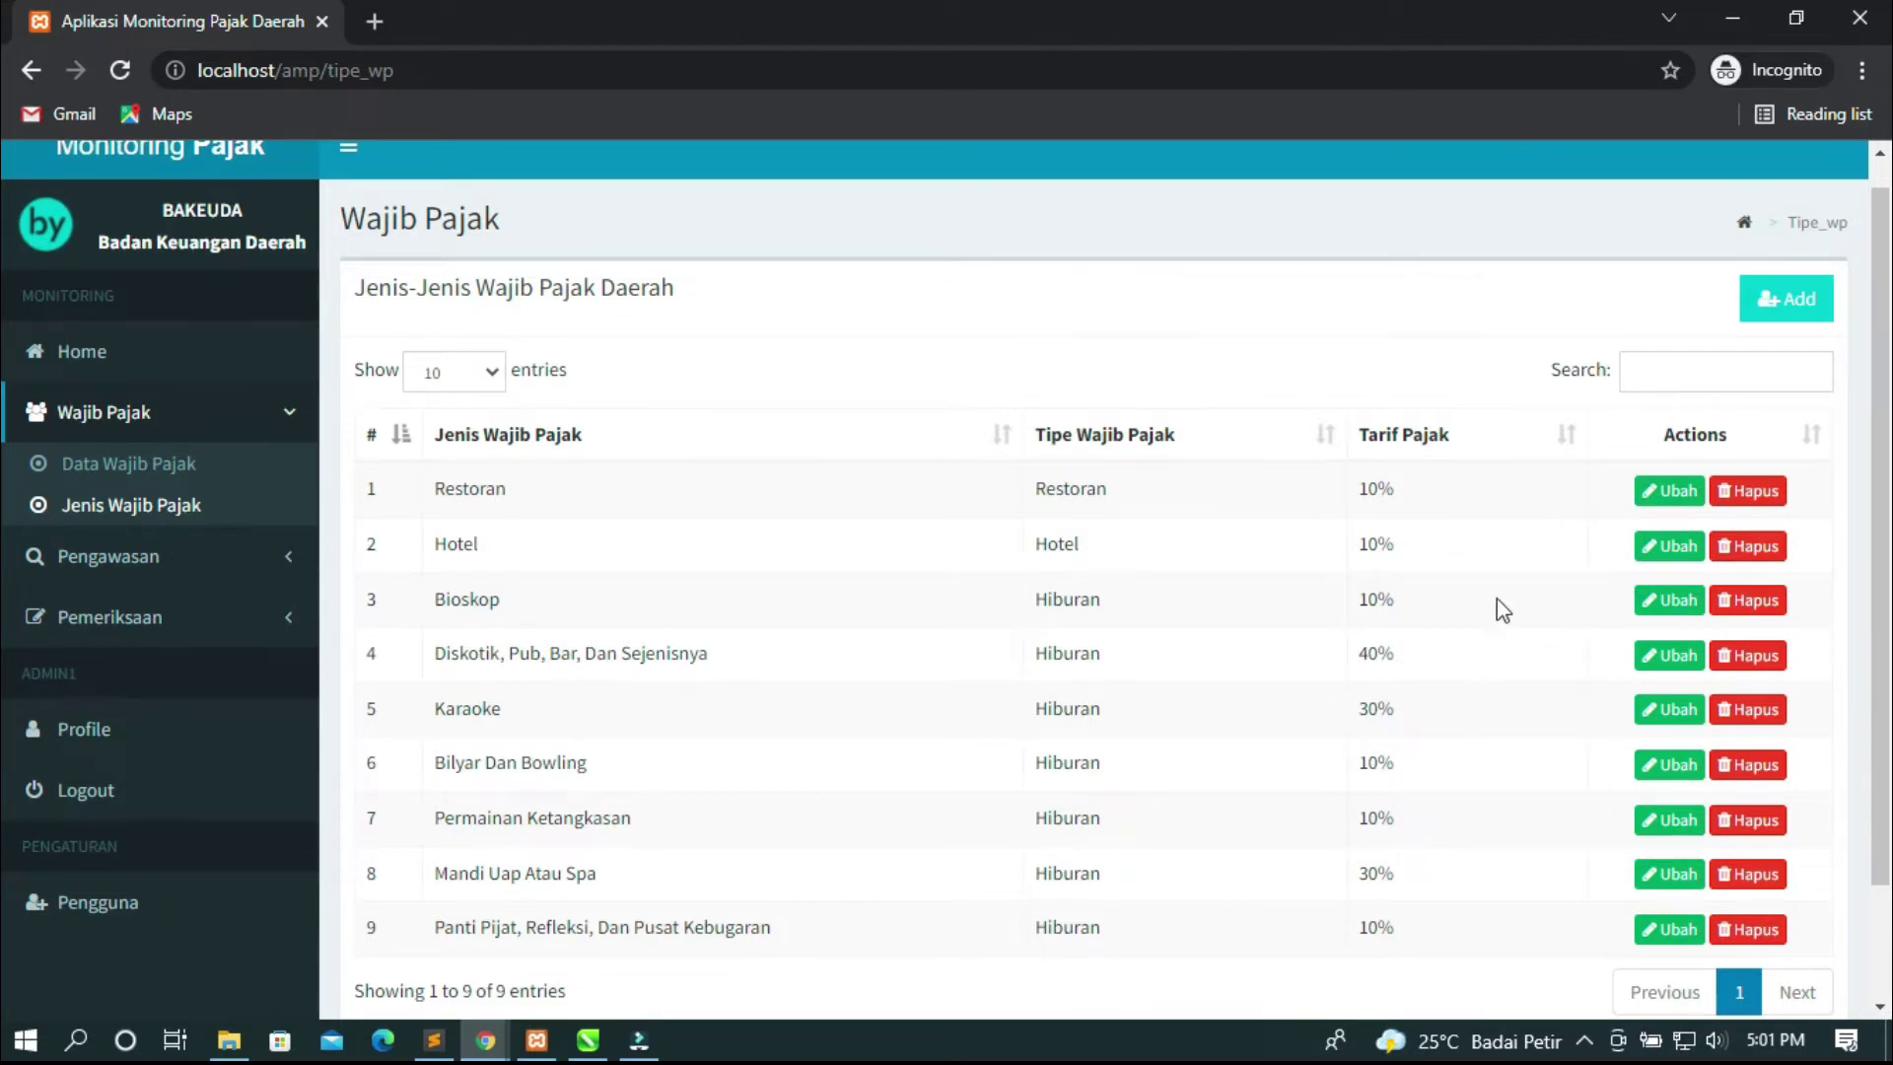
{"action": "scroll", "coordinate": [1495, 608], "scroll_direction": "down", "scroll_amount": 2}
{"action": "scroll", "coordinate": [1318, 754], "scroll_direction": "up", "scroll_amount": 2}
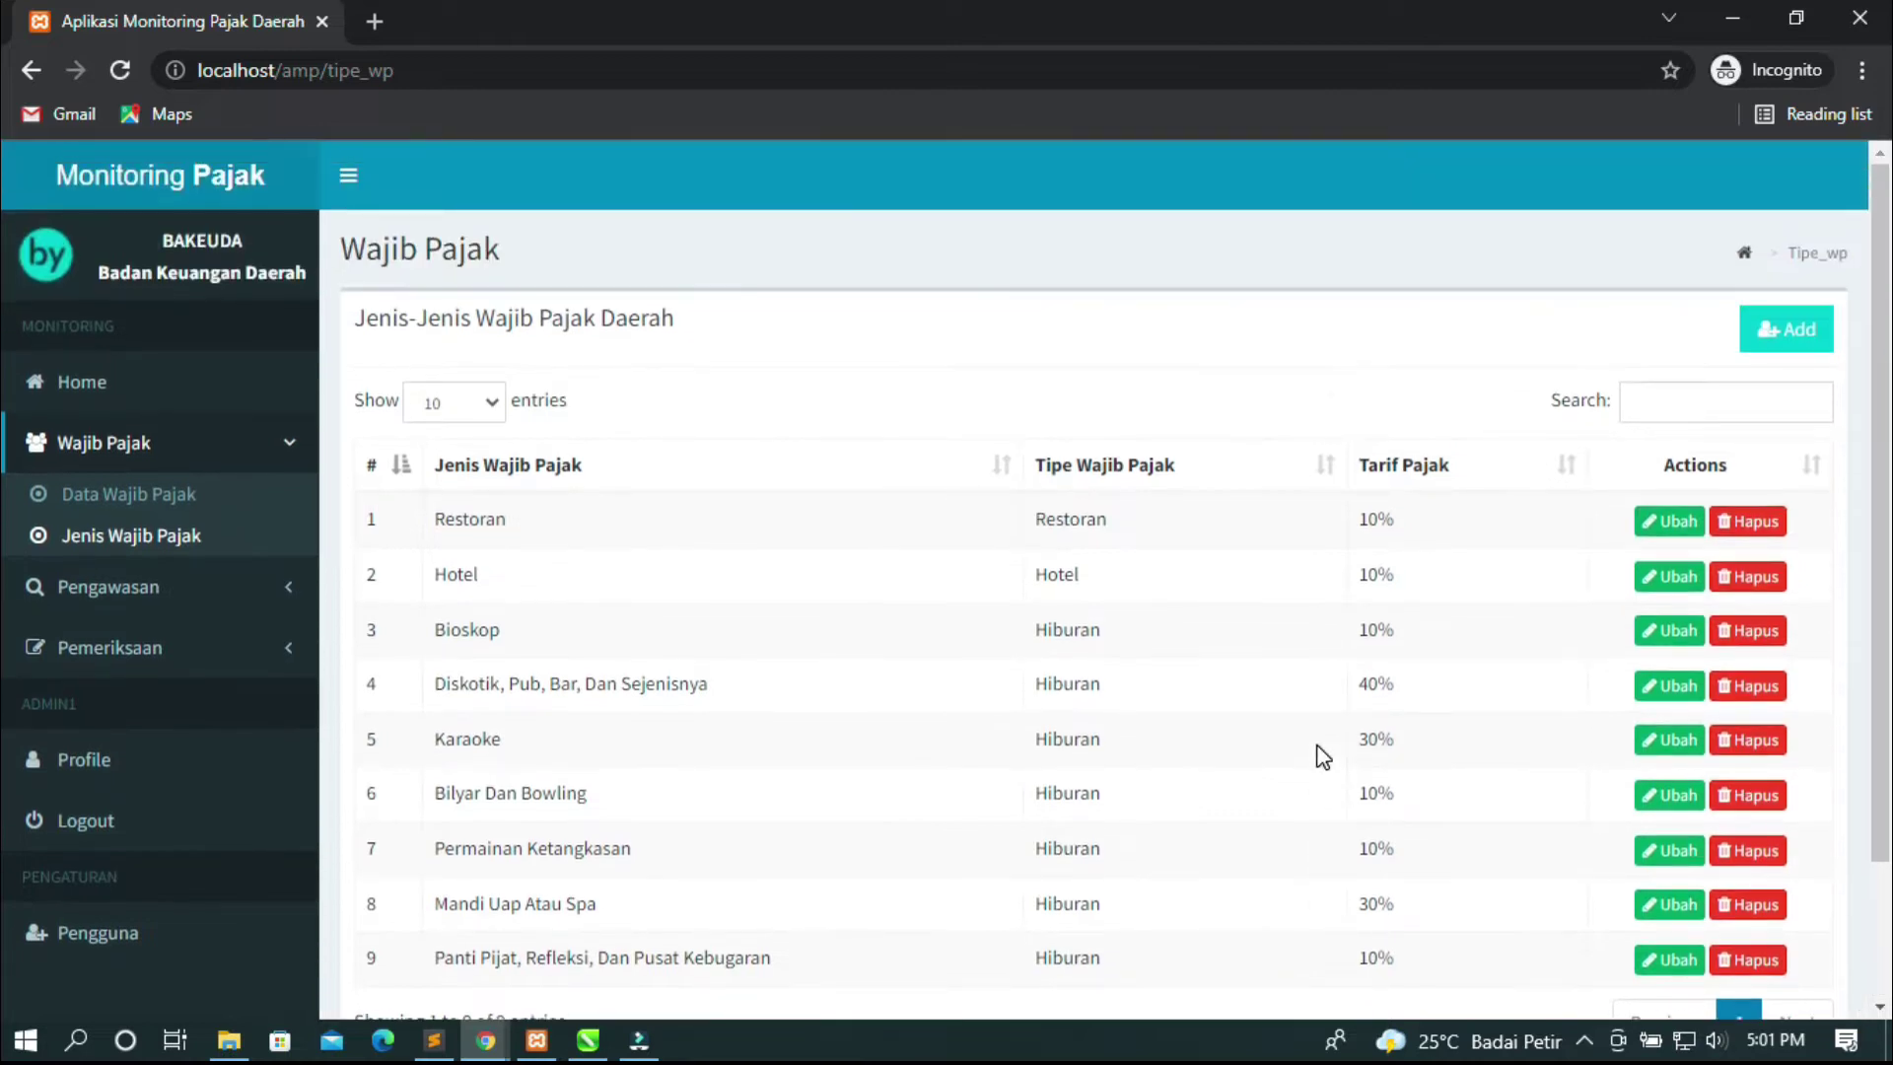
{"action": "left_click", "coordinate": [1771, 328]}
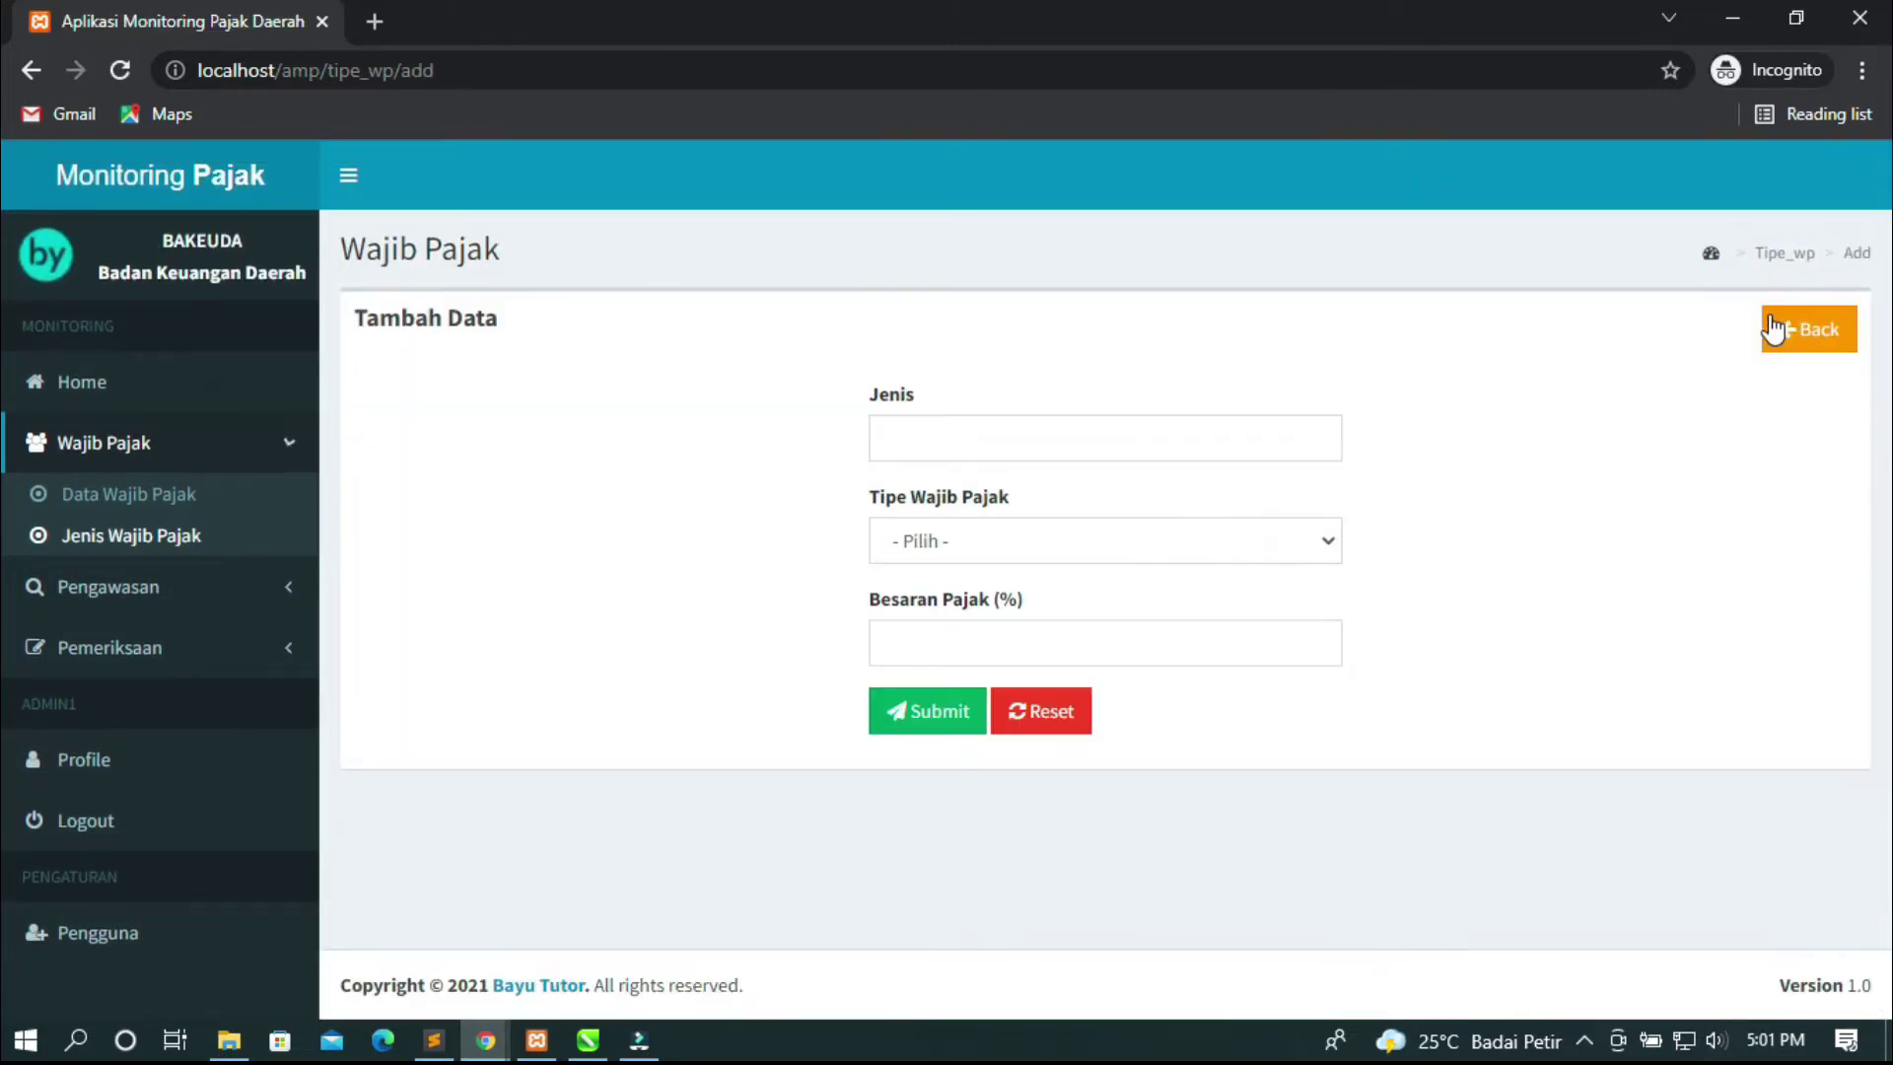
{"action": "left_click", "coordinate": [935, 435]}
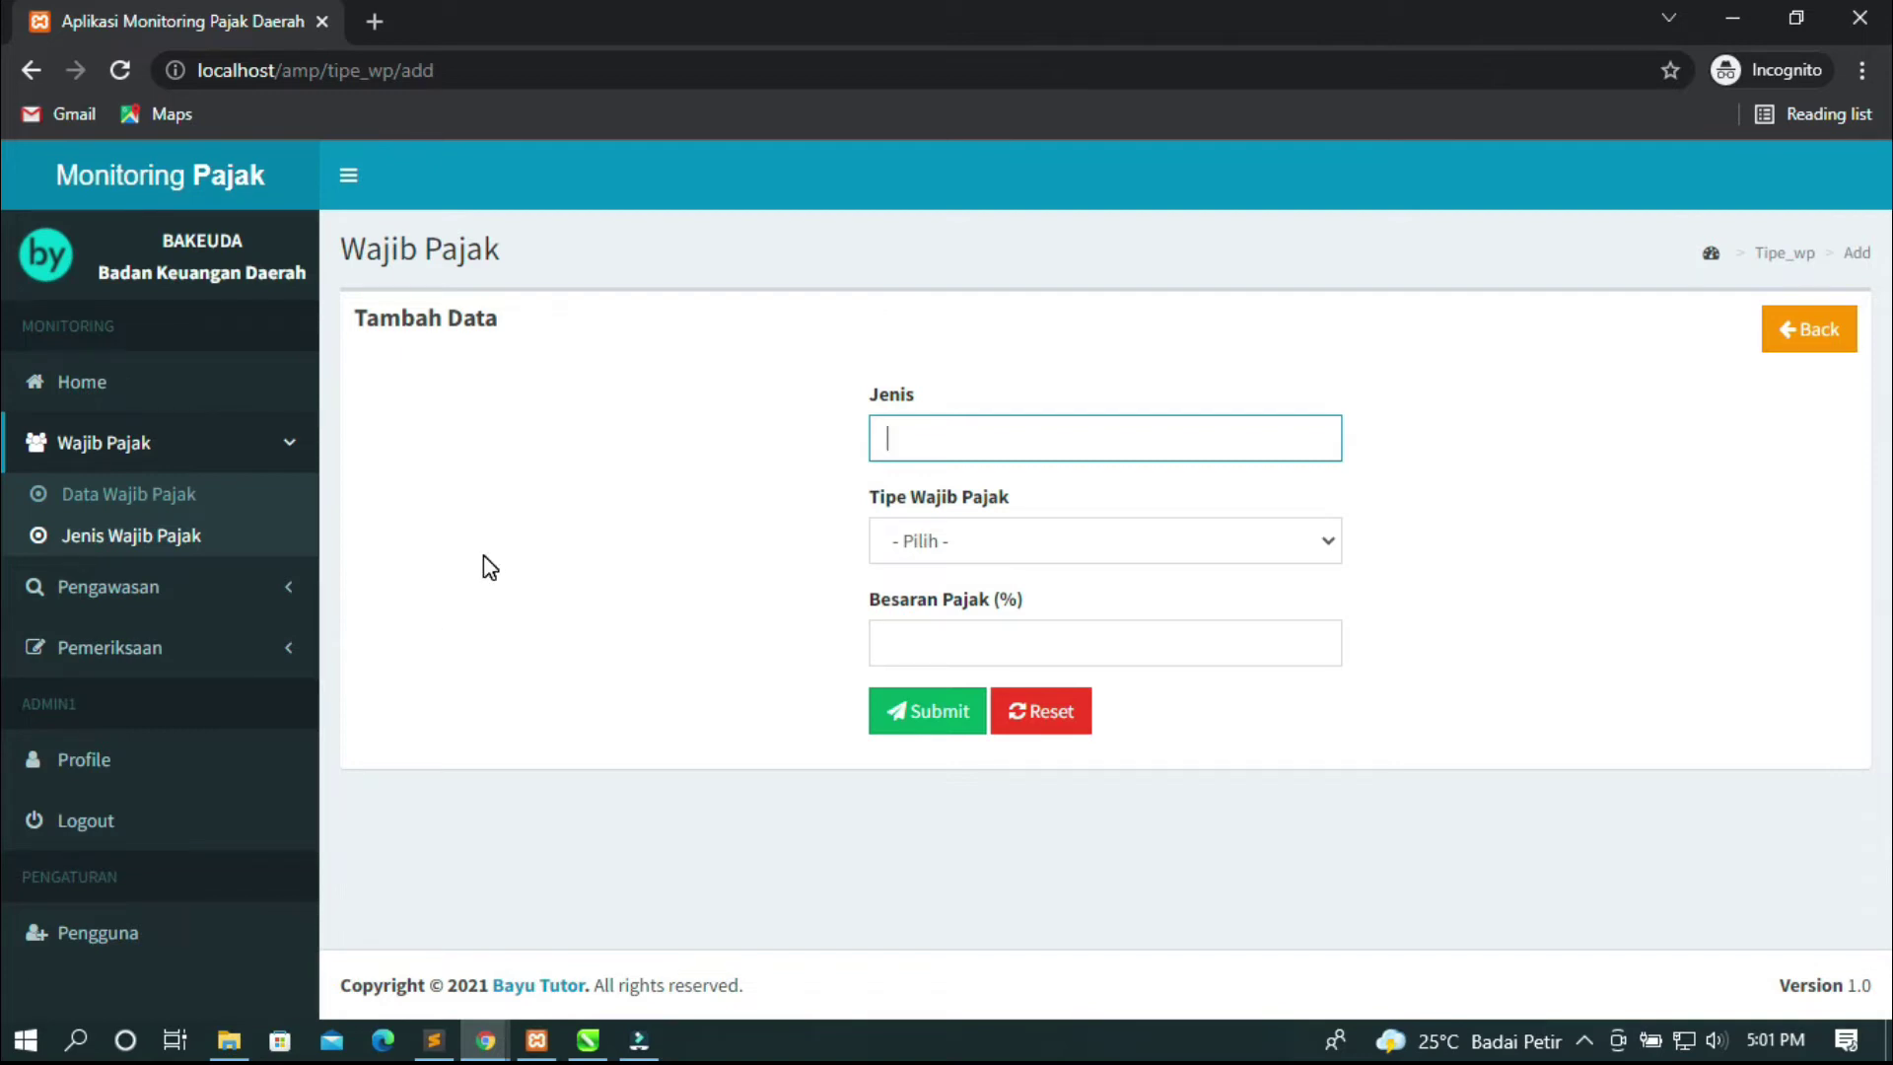
Open the Pajak Hotel monitoring page under Pengawasan and look through its records.
{"action": "left_click", "coordinate": [133, 596]}
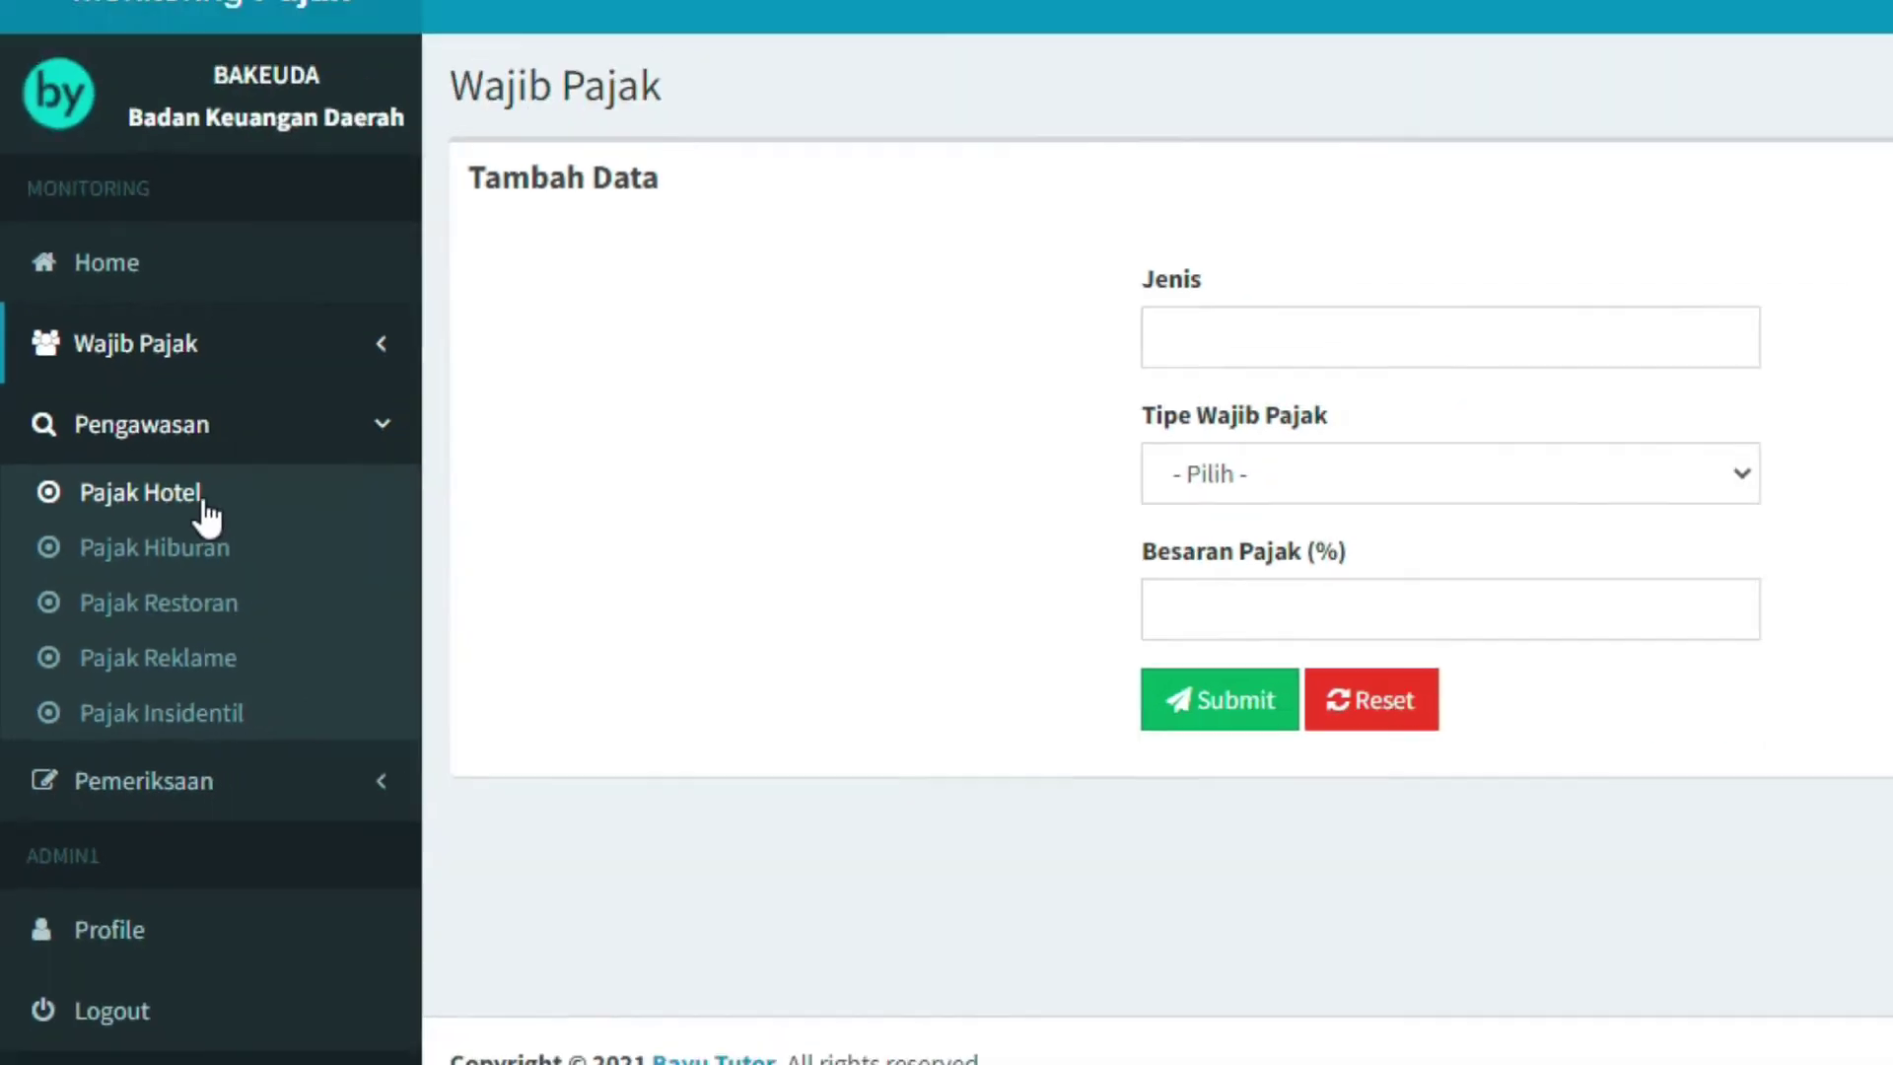
{"action": "left_click", "coordinate": [234, 444]}
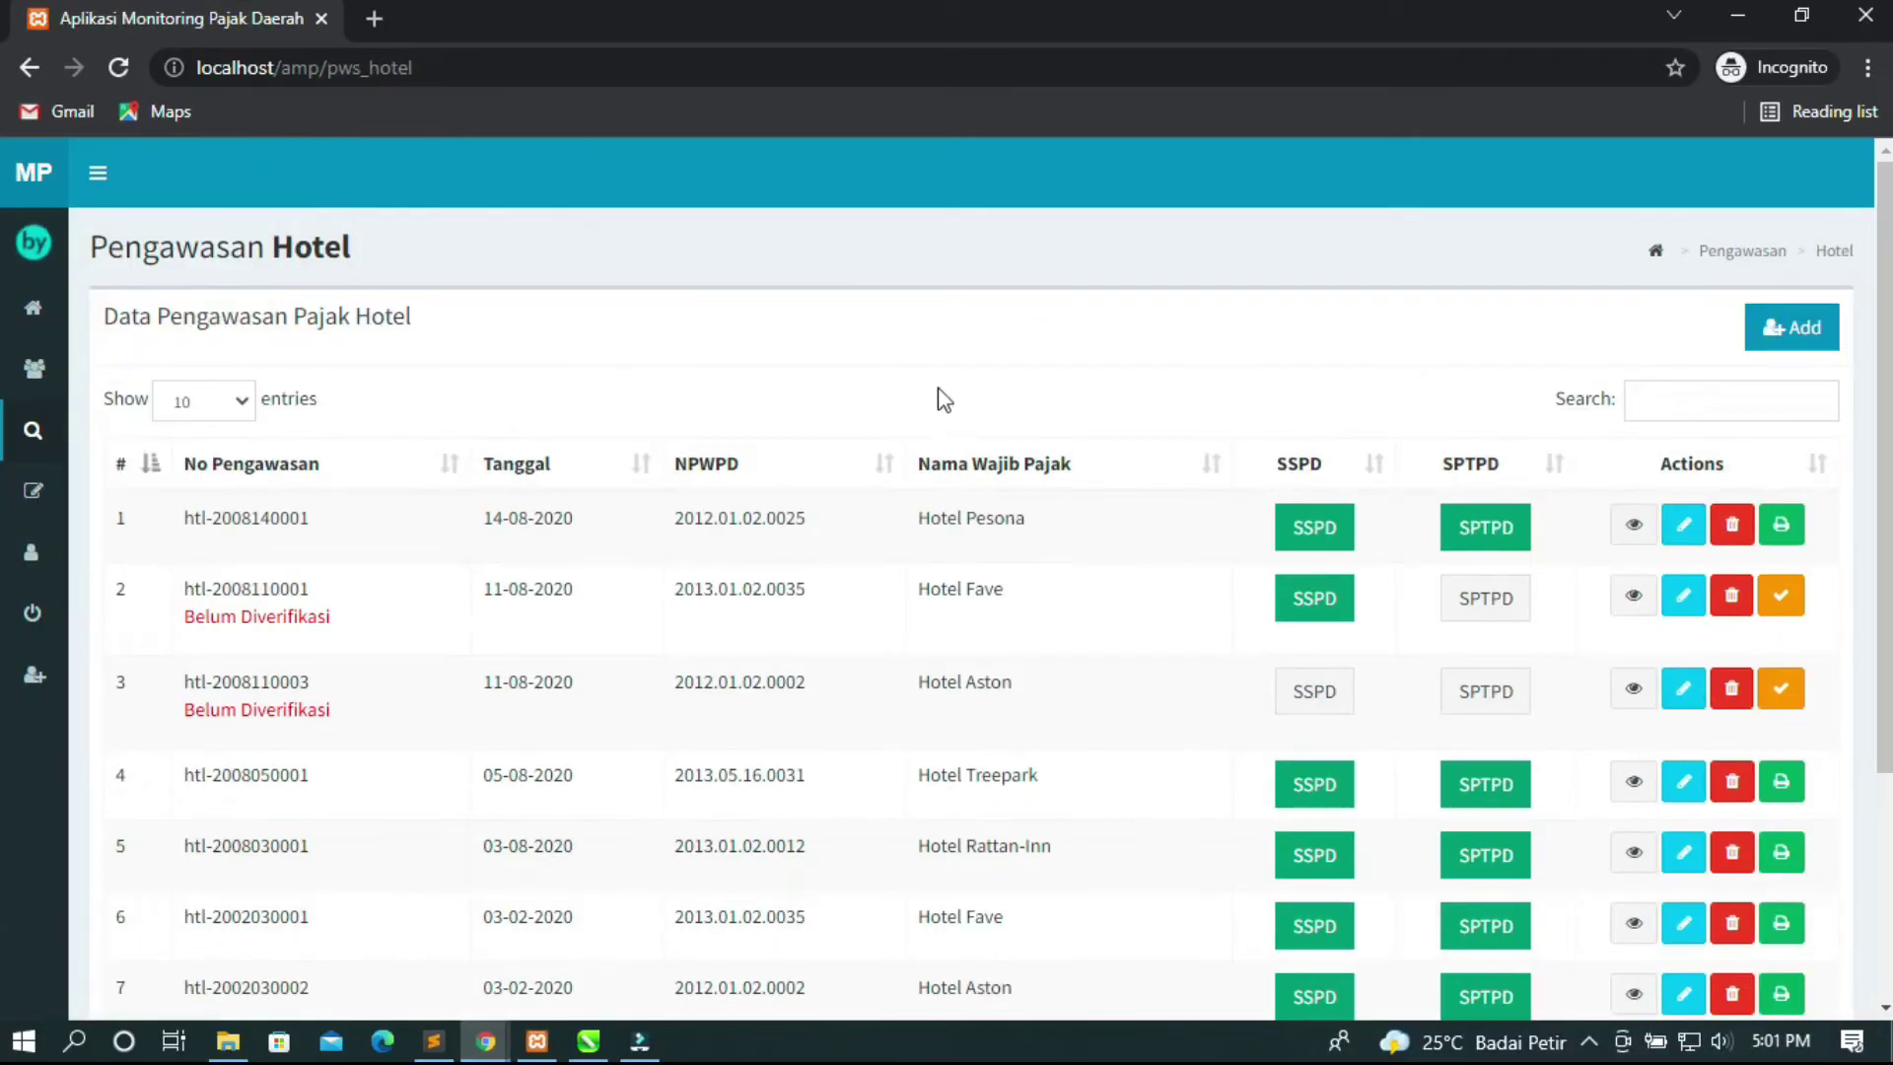
{"action": "scroll", "coordinate": [947, 404], "scroll_direction": "down", "scroll_amount": 1}
{"action": "scroll", "coordinate": [951, 414], "scroll_direction": "down", "scroll_amount": 2}
{"action": "scroll", "coordinate": [951, 419], "scroll_direction": "up", "scroll_amount": 3}
View the details of the first Hotel Pesona monitoring record from taxpayer data to additional notes, and close them.
{"action": "left_click", "coordinate": [1628, 525]}
{"action": "scroll", "coordinate": [842, 438], "scroll_direction": "down", "scroll_amount": 5}
{"action": "scroll", "coordinate": [842, 465], "scroll_direction": "up", "scroll_amount": 5}
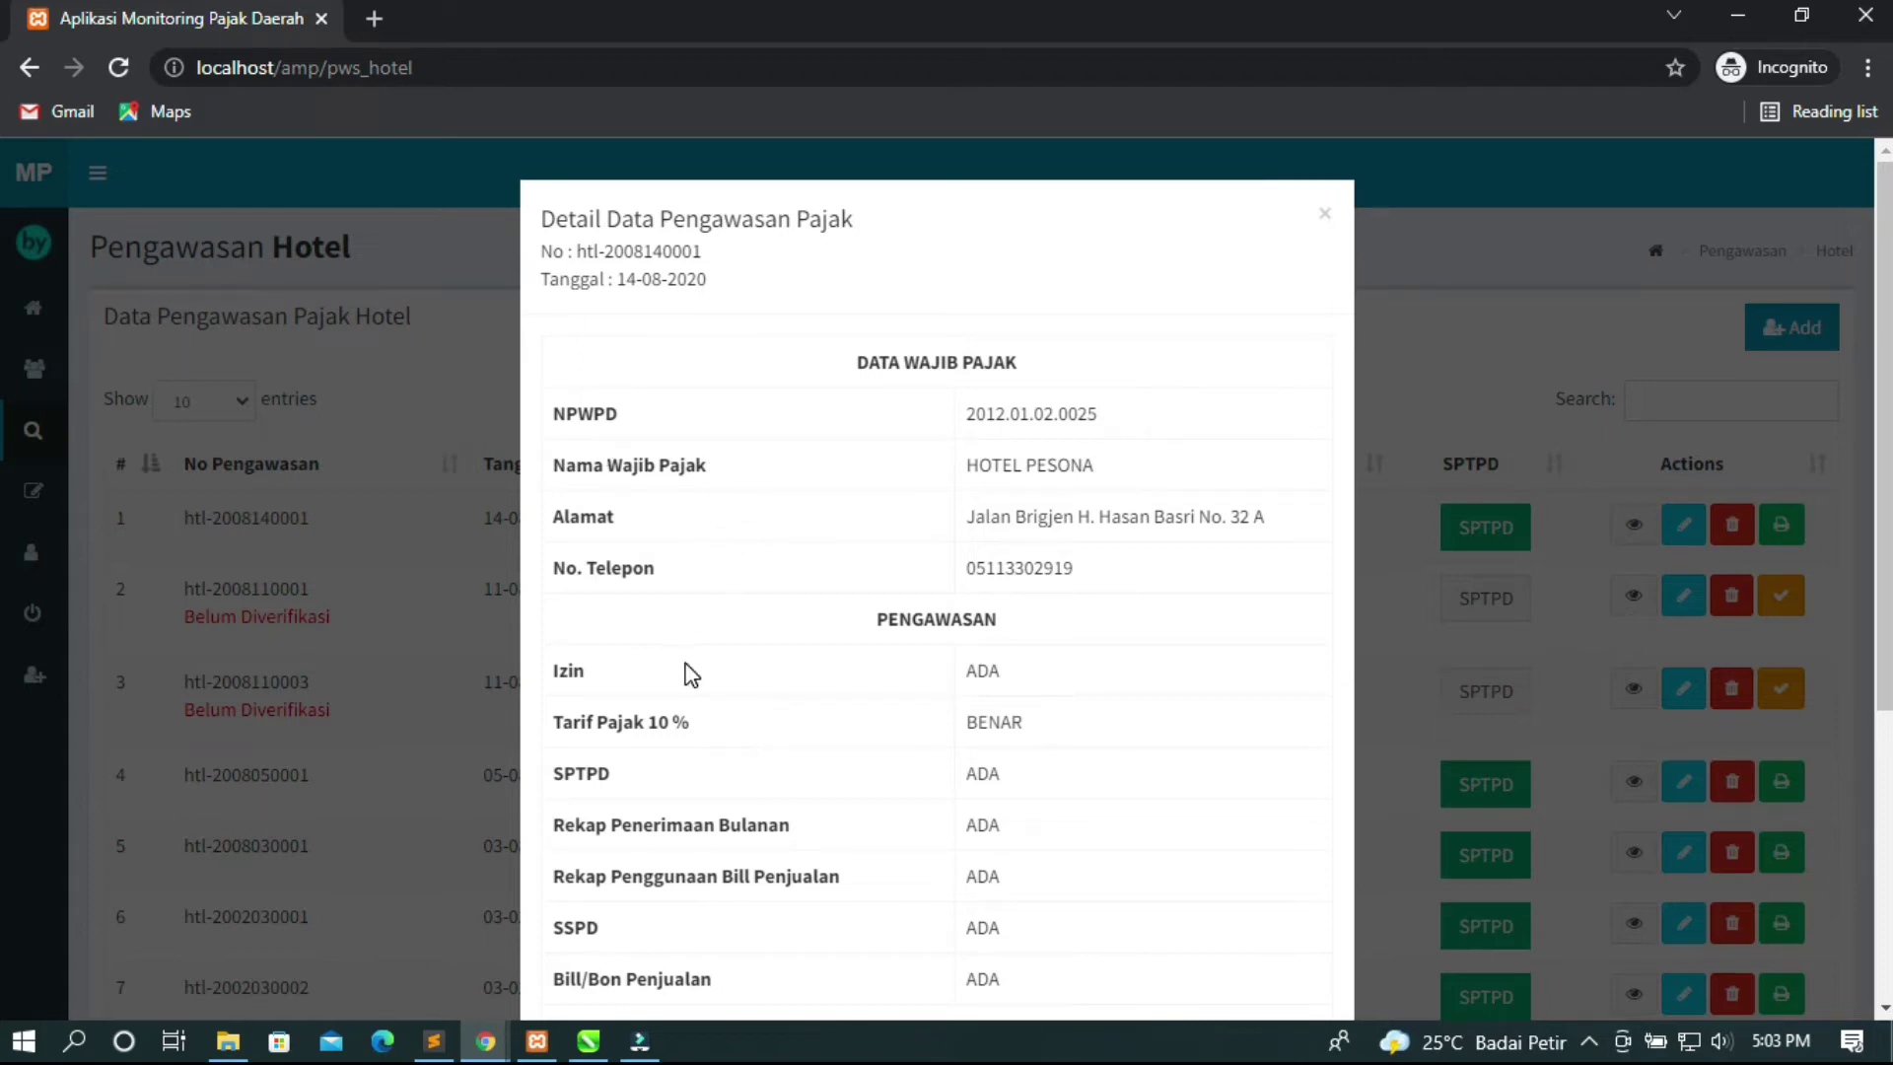
{"action": "scroll", "coordinate": [643, 631], "scroll_direction": "down", "scroll_amount": 3}
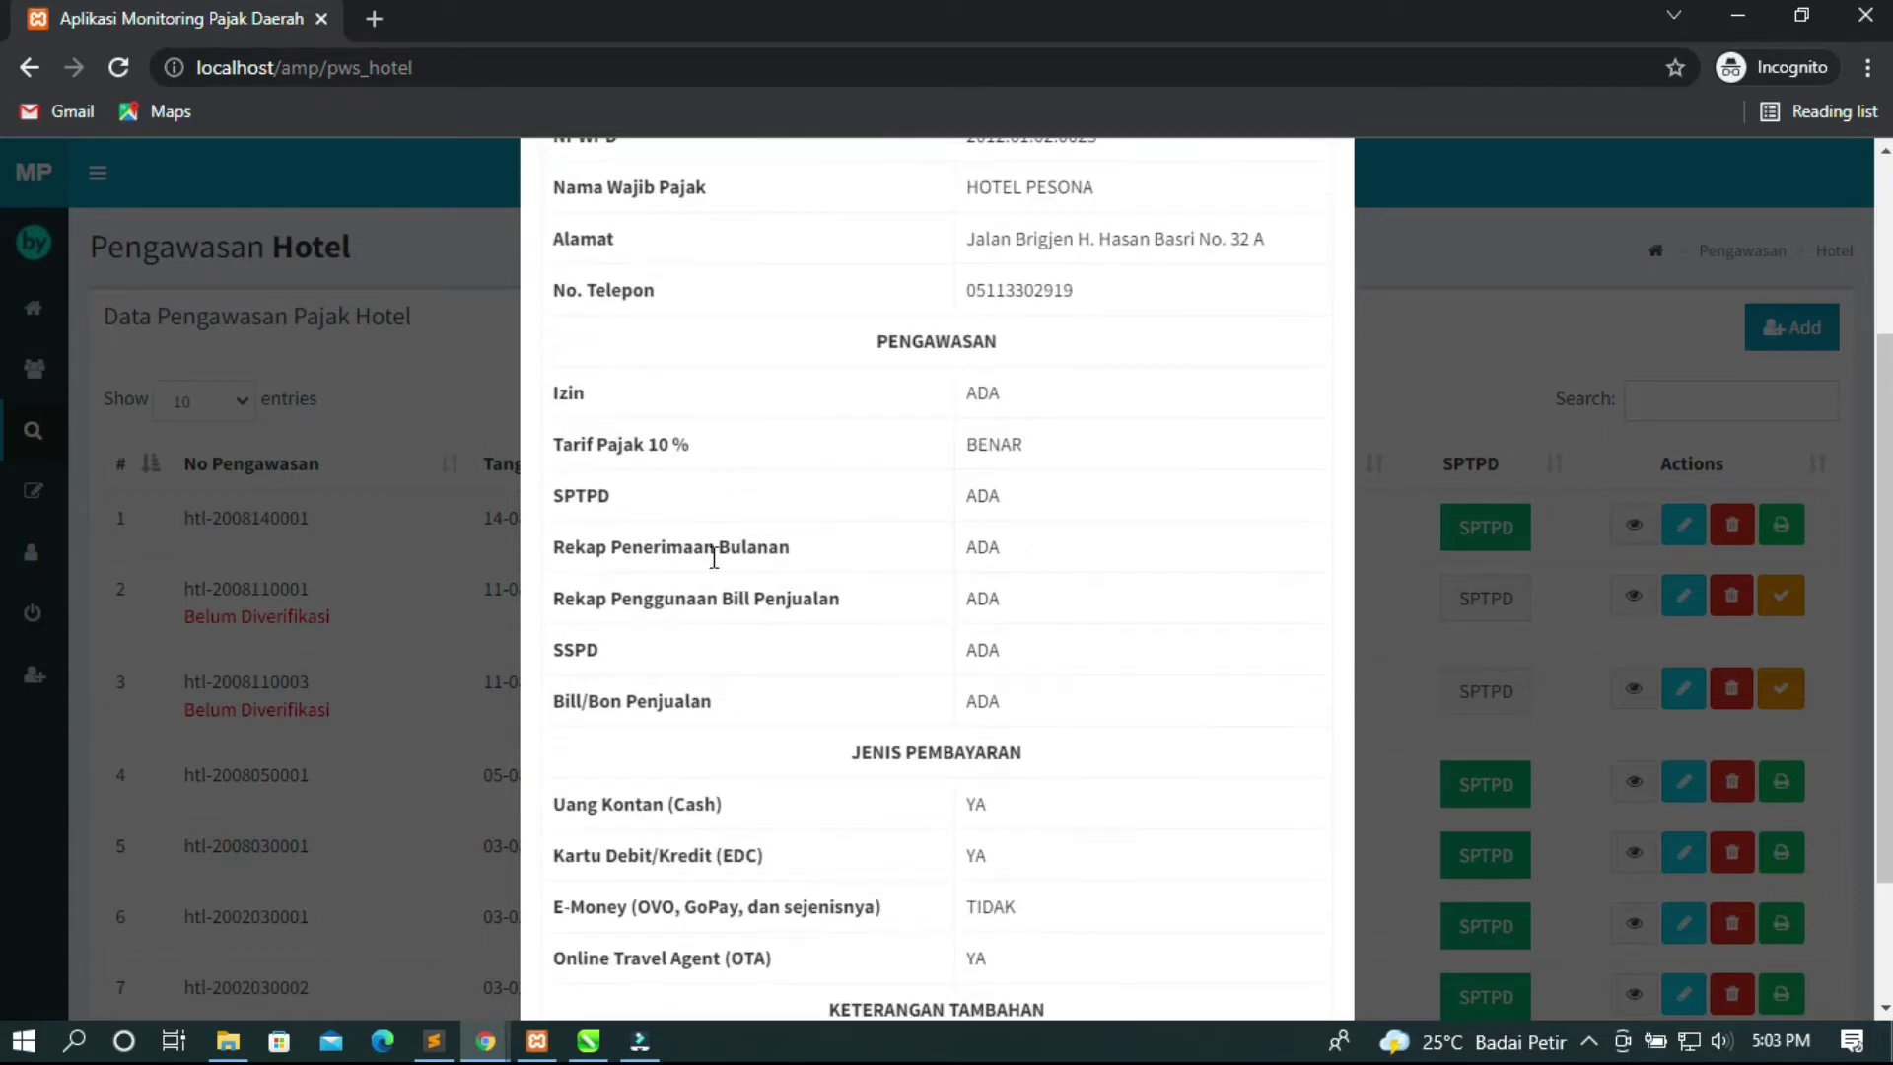
{"action": "scroll", "coordinate": [697, 759], "scroll_direction": "down", "scroll_amount": 2}
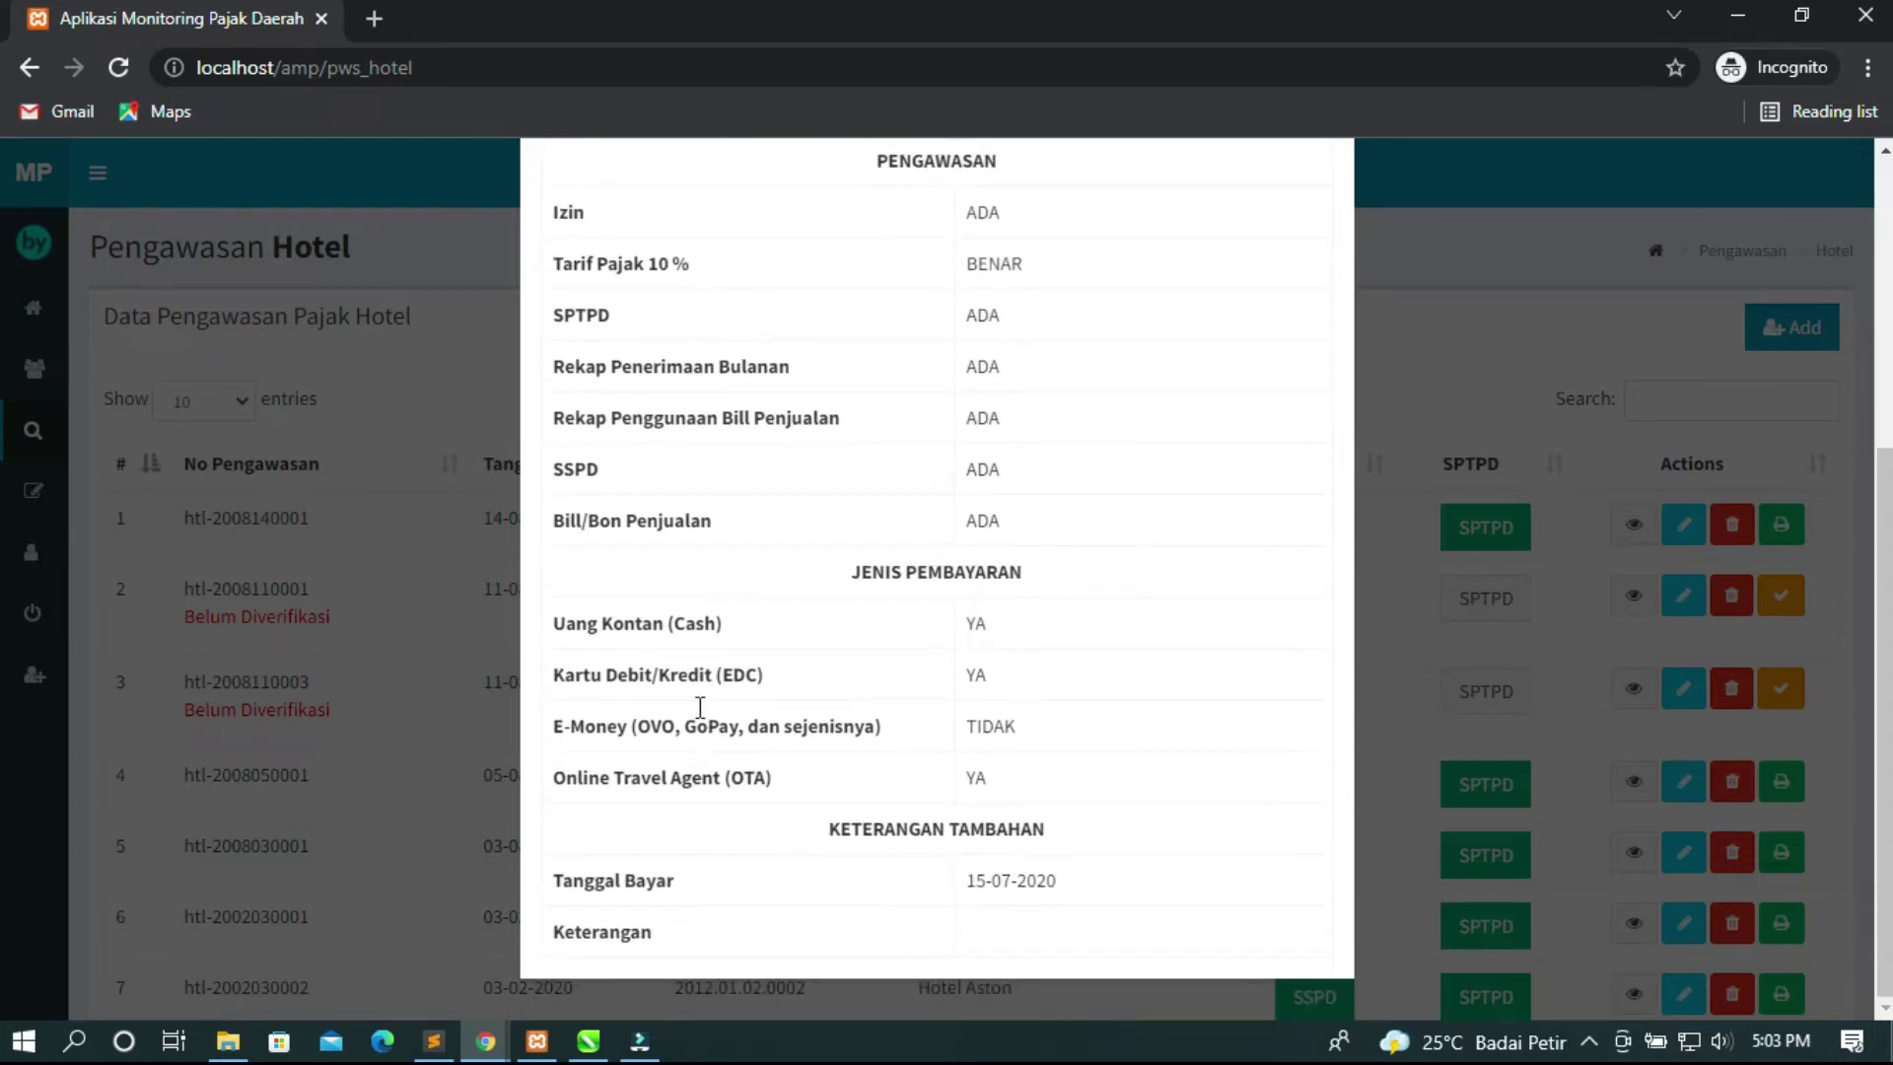
{"action": "scroll", "coordinate": [1272, 497], "scroll_direction": "up", "scroll_amount": 5}
{"action": "left_click", "coordinate": [1529, 346]}
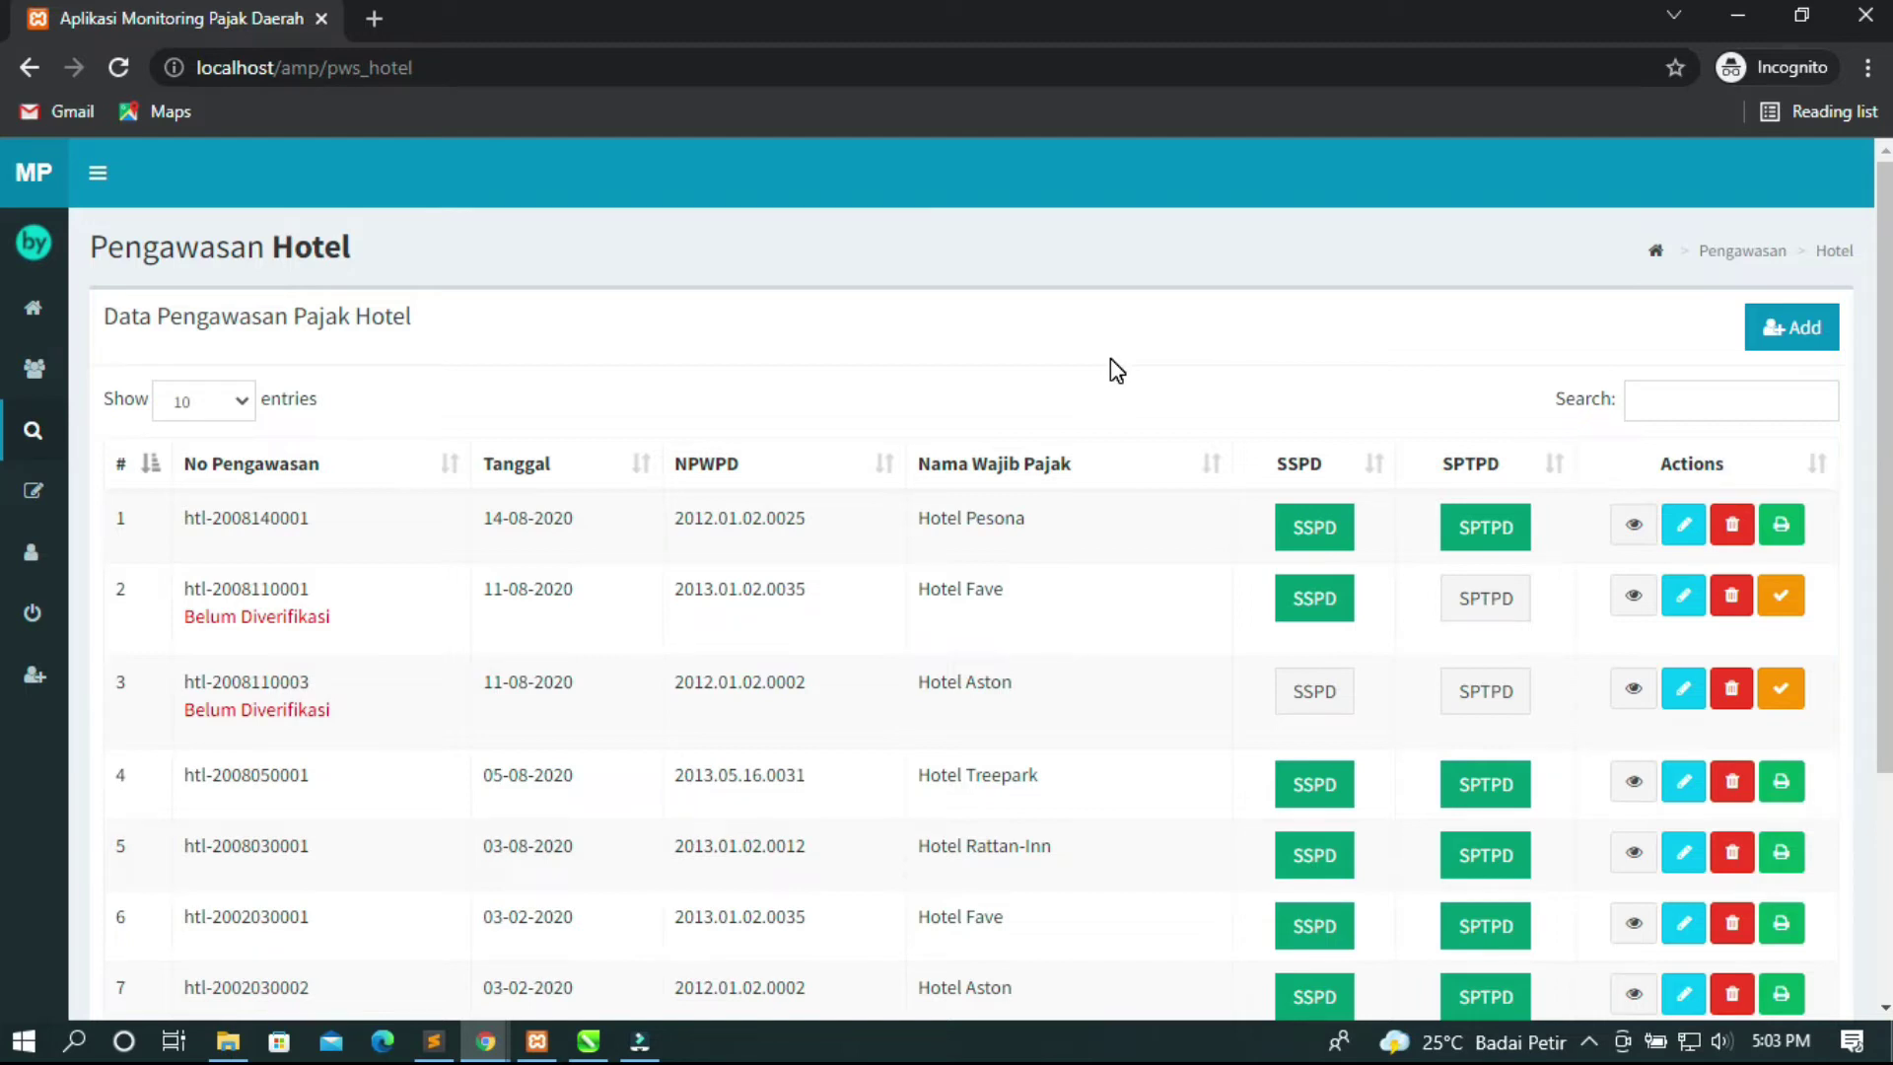
Open the printable hotel tax monitoring form for the first Hotel Pesona record and read through the document.
{"action": "left_click", "coordinate": [1785, 542]}
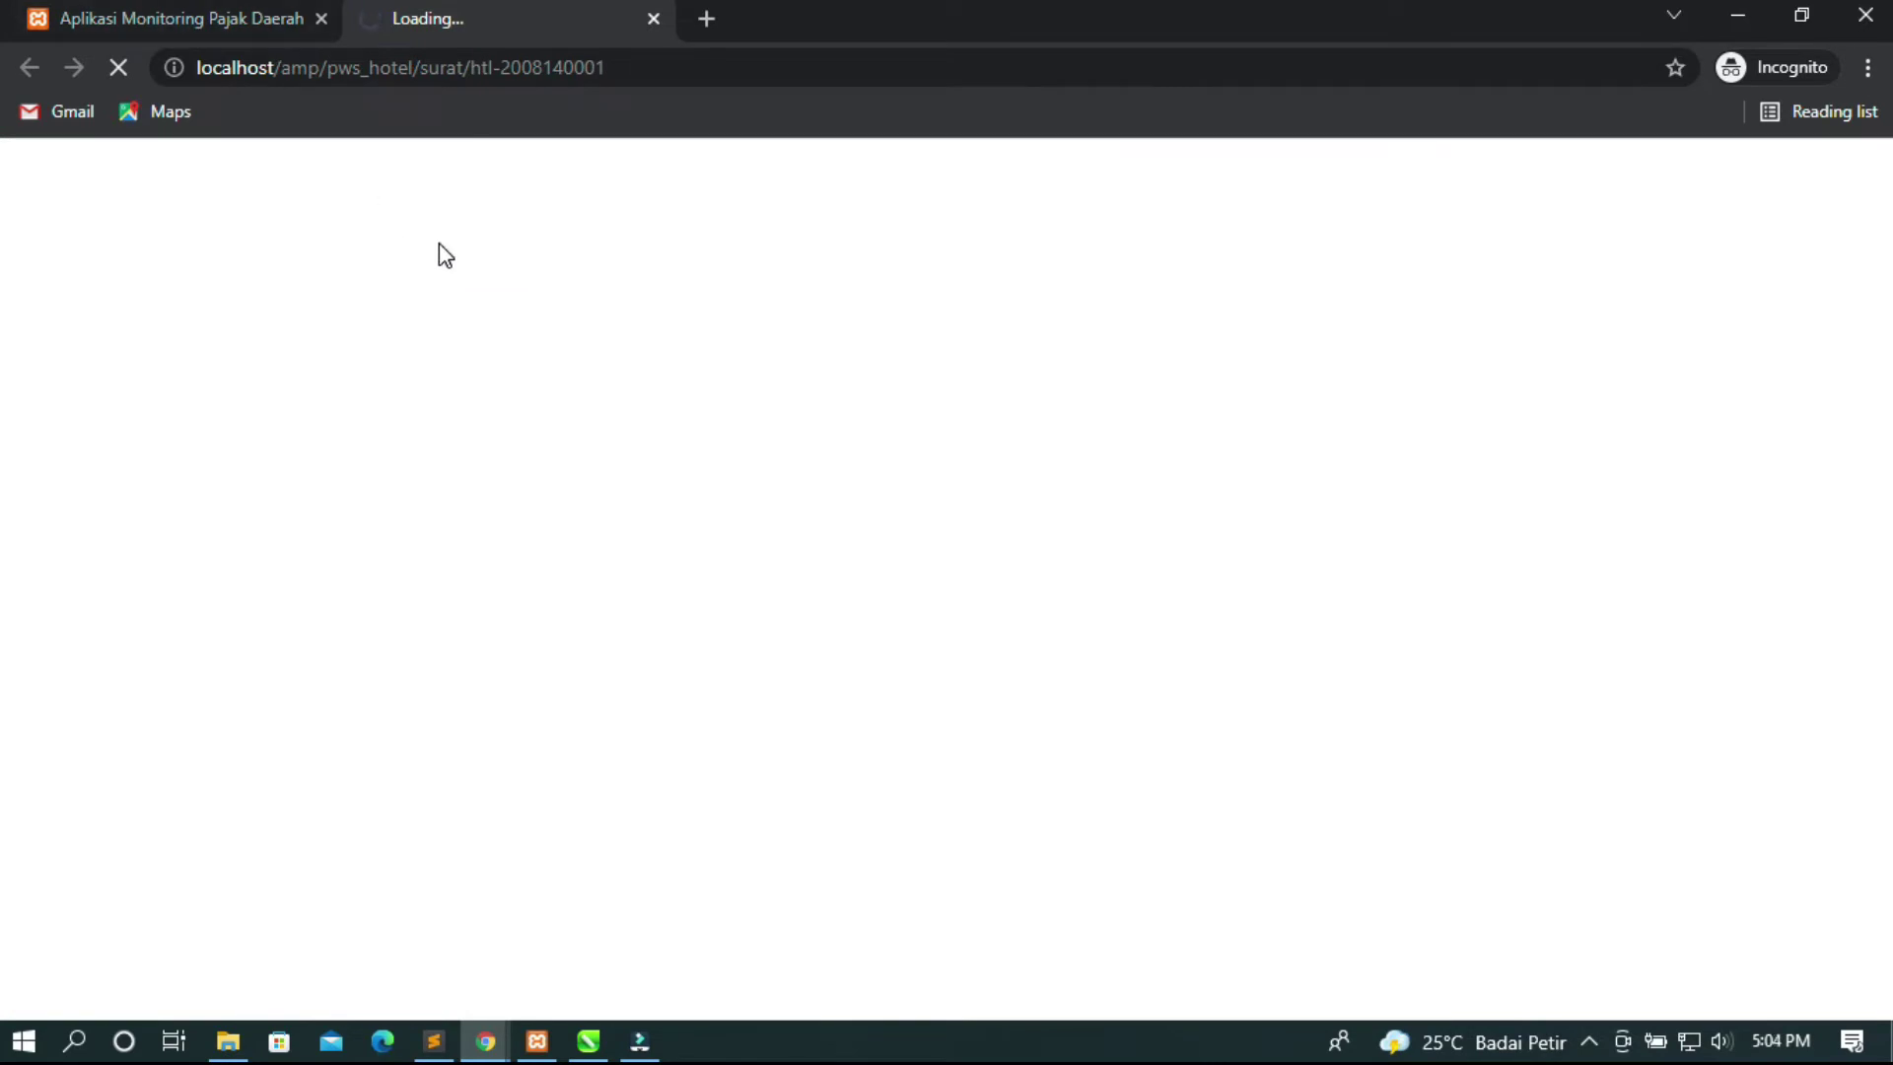
{"action": "scroll", "coordinate": [1335, 411], "scroll_direction": "down", "scroll_amount": 6}
{"action": "scroll", "coordinate": [1333, 412], "scroll_direction": "up", "scroll_amount": 5}
{"action": "scroll", "coordinate": [1331, 408], "scroll_direction": "up", "scroll_amount": 2}
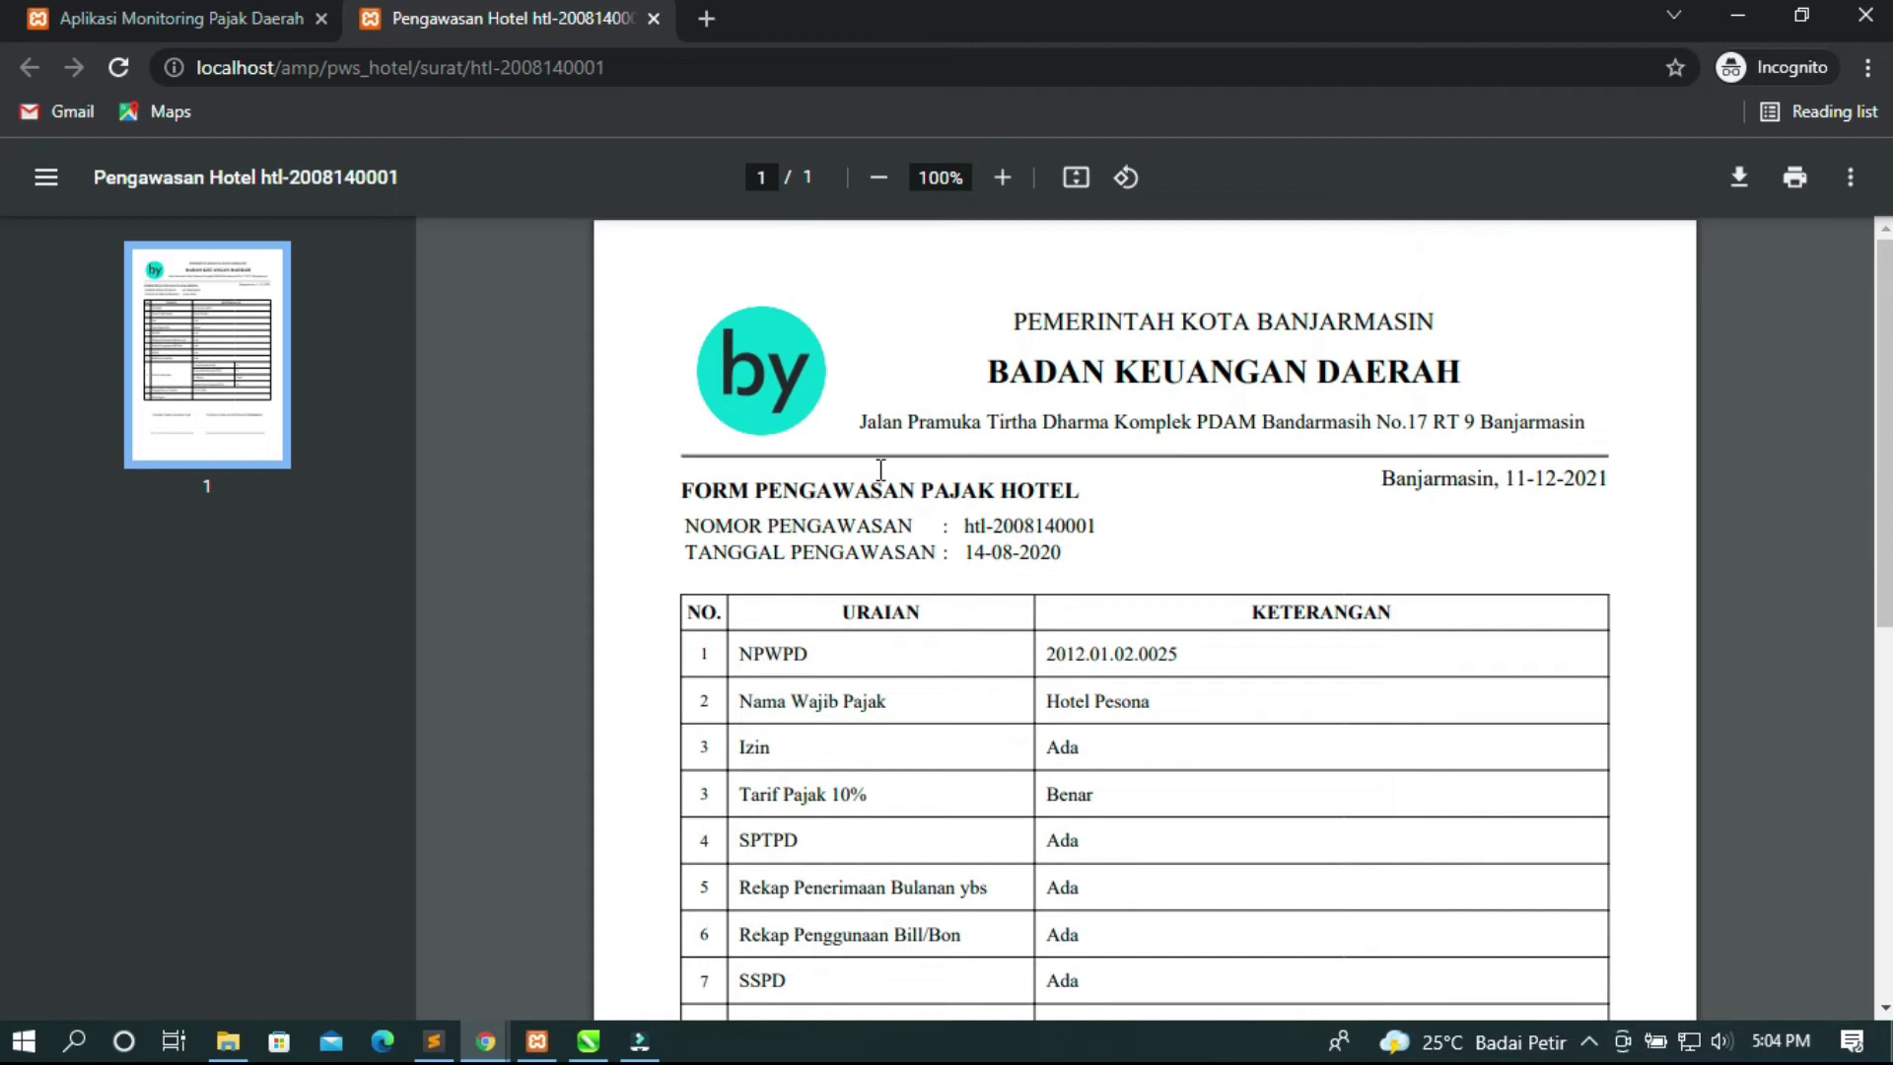
{"action": "scroll", "coordinate": [906, 469], "scroll_direction": "down", "scroll_amount": 8}
{"action": "scroll", "coordinate": [904, 469], "scroll_direction": "up", "scroll_amount": 6}
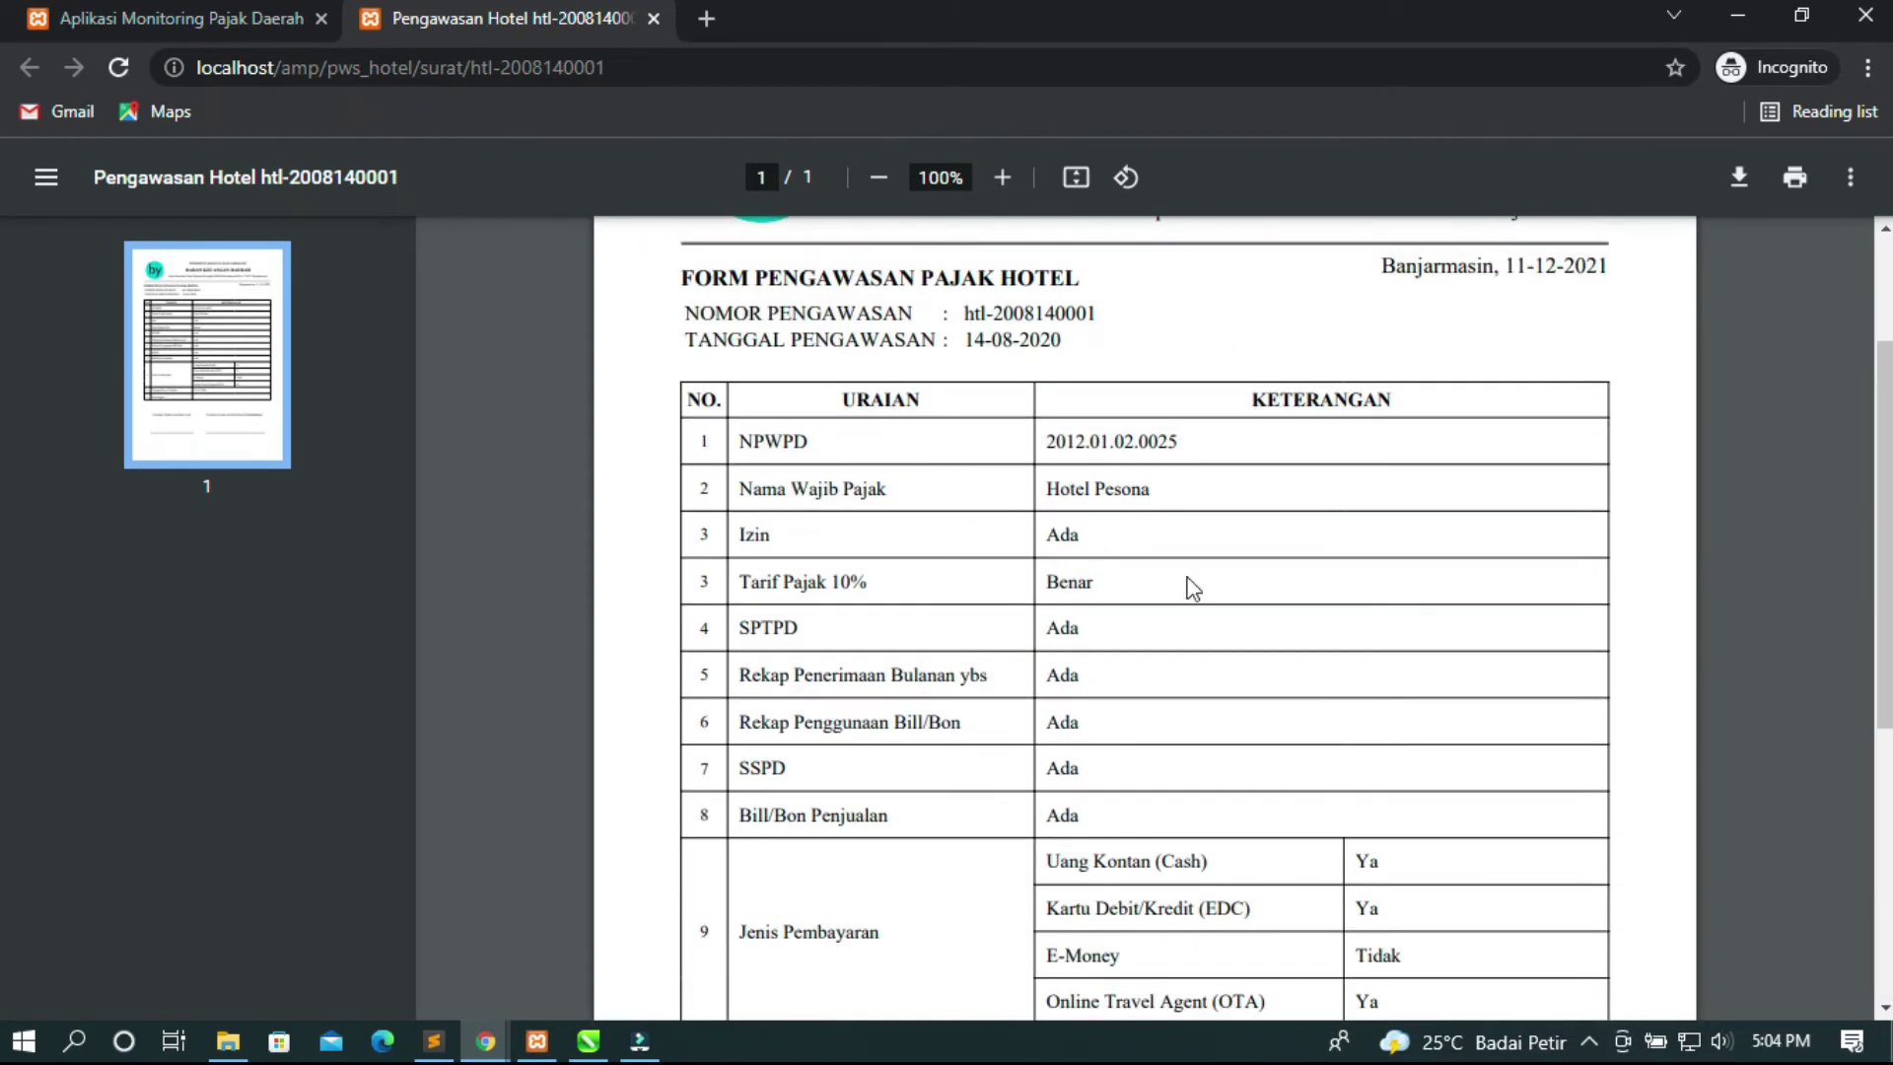
Return to the monitoring application and open the Pajak Hiburan page to examine its records and the date-range recap printing options.
{"action": "left_click", "coordinate": [224, 17]}
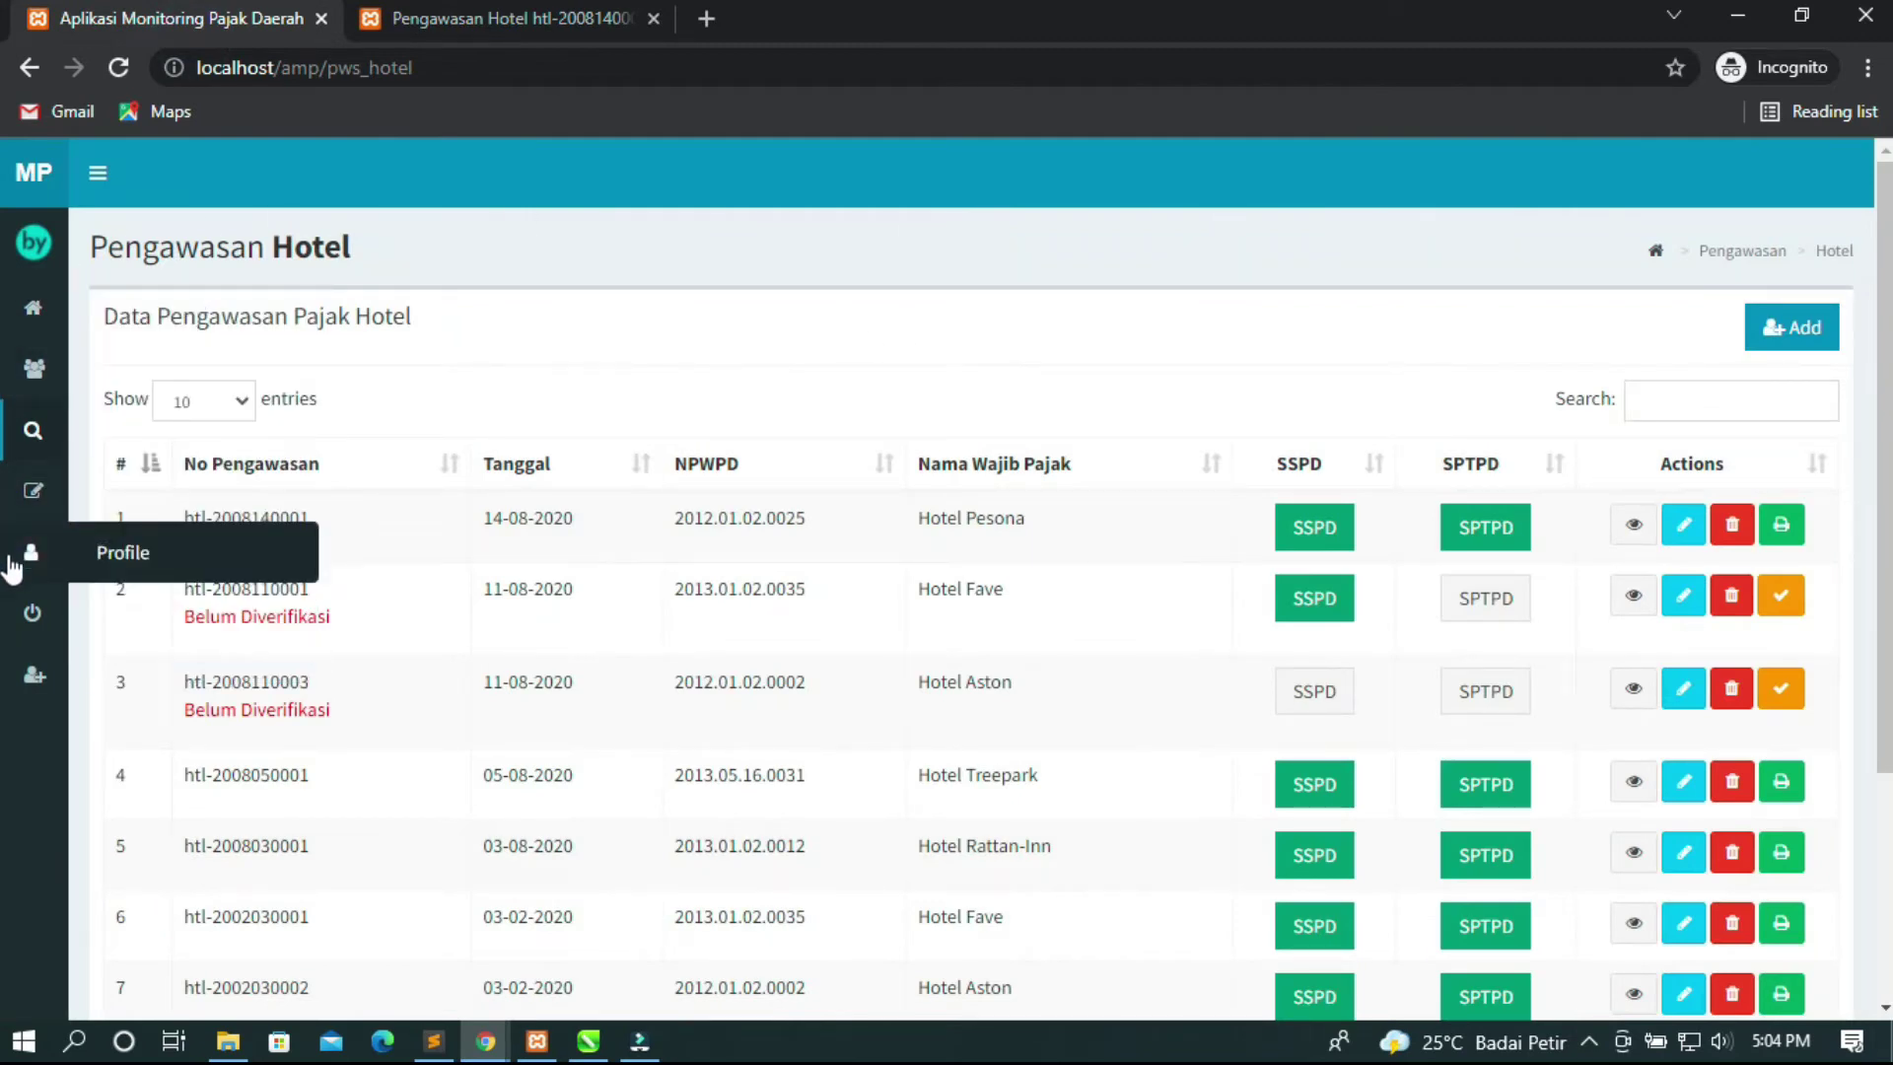
{"action": "mouse_move", "coordinate": [37, 368]}
{"action": "left_click", "coordinate": [32, 309]}
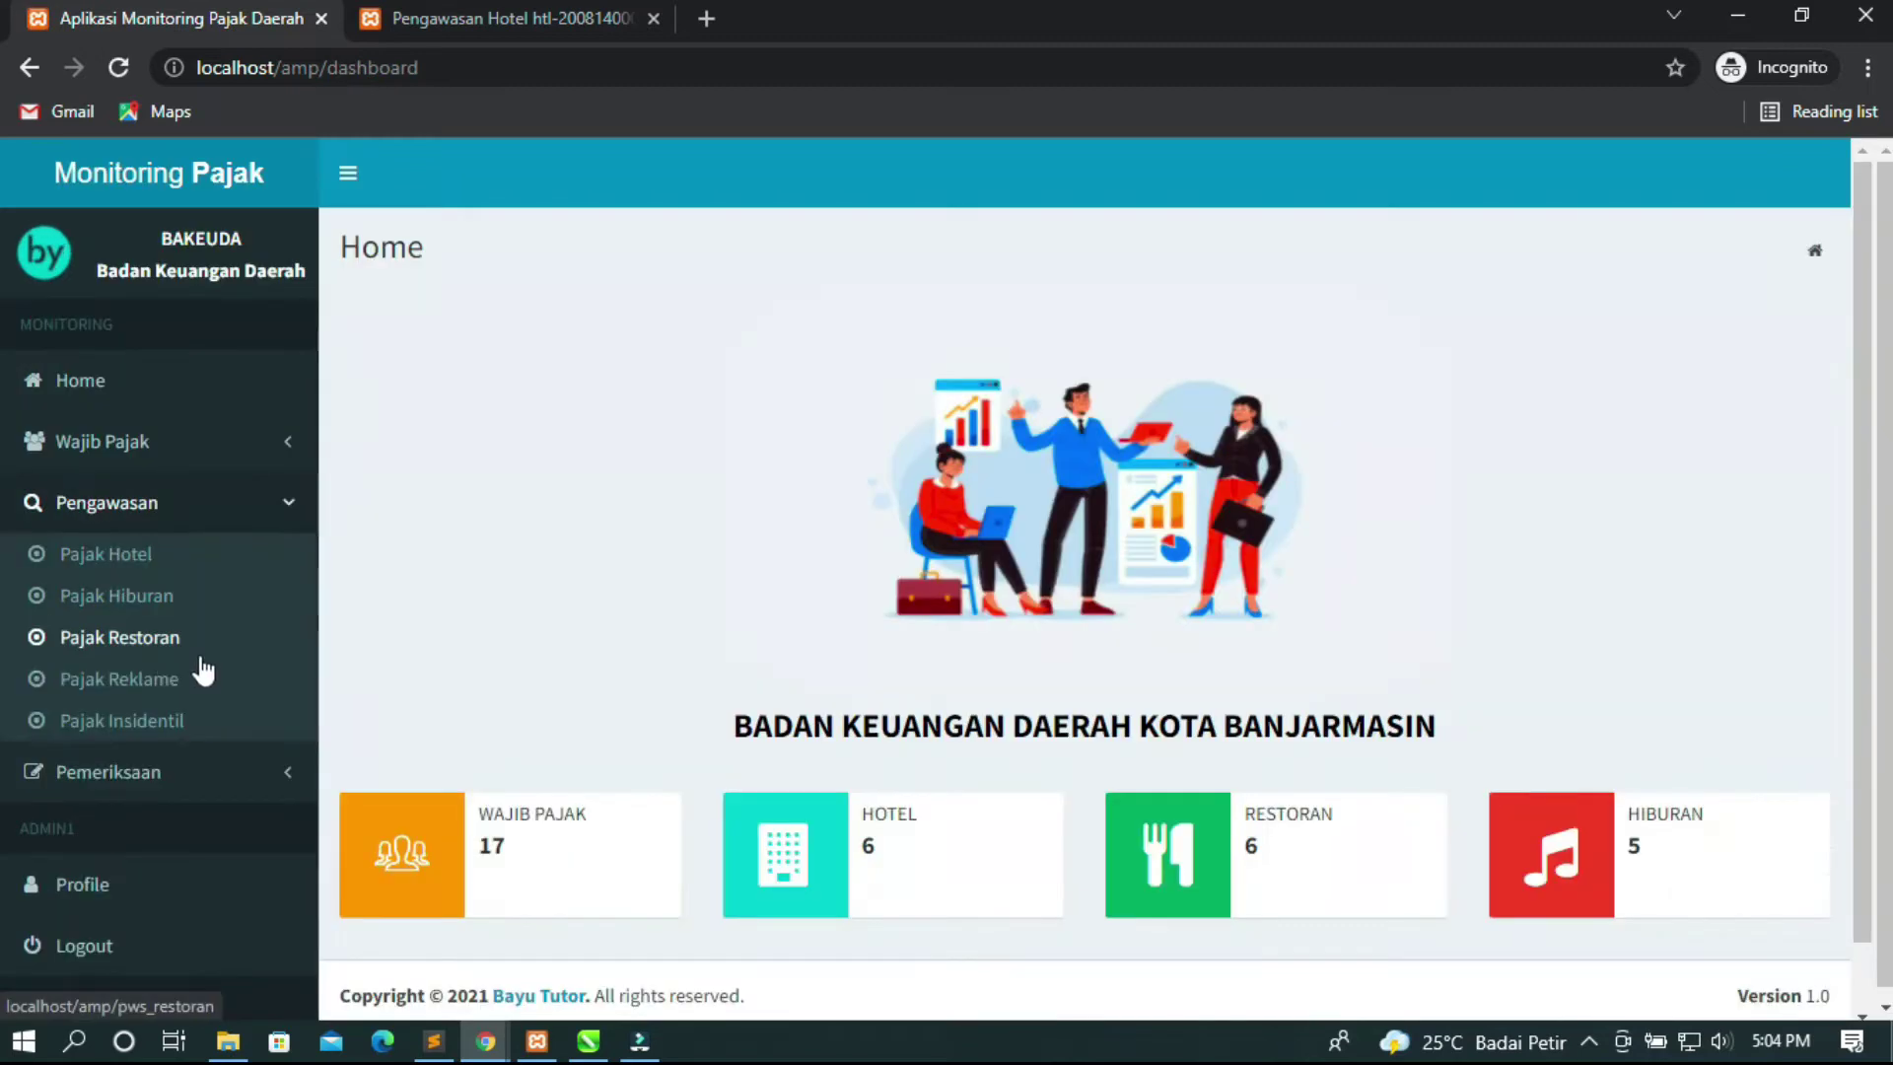
{"action": "left_click", "coordinate": [138, 603]}
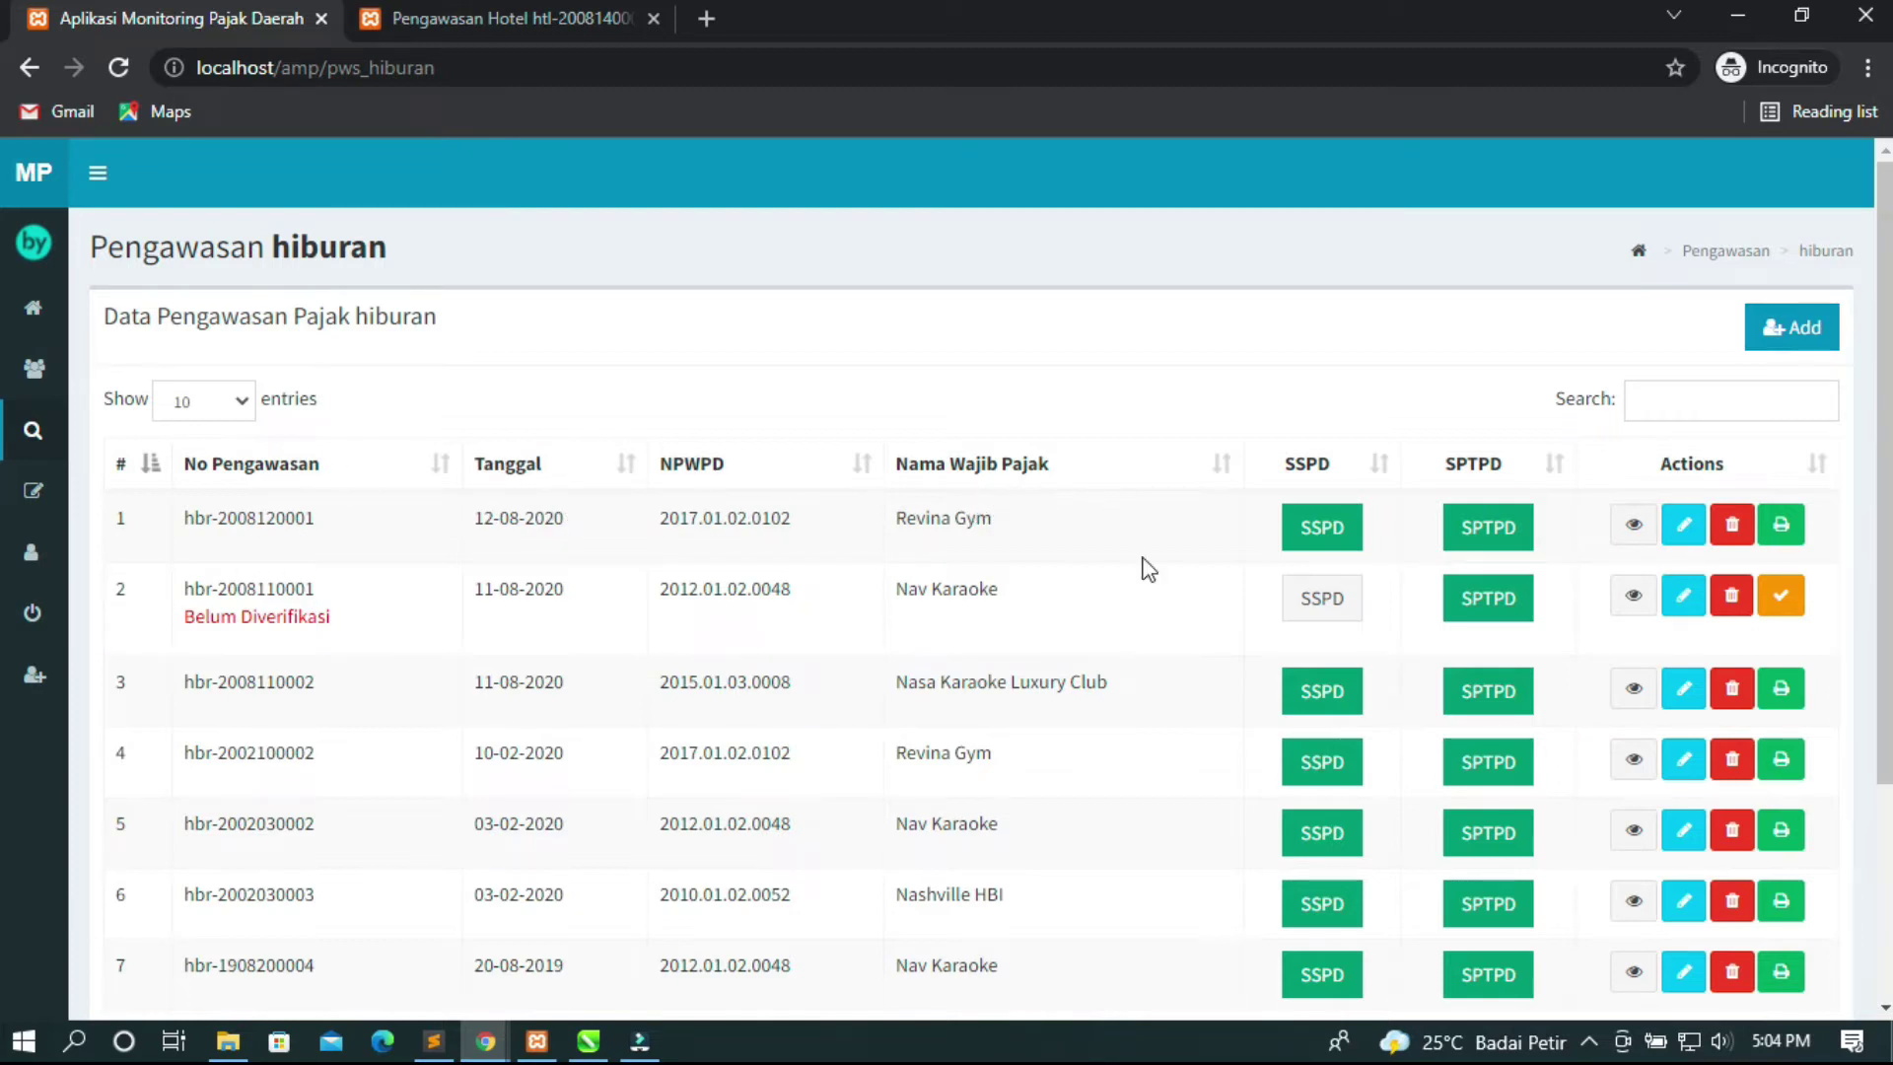
{"action": "scroll", "coordinate": [961, 818], "scroll_direction": "down", "scroll_amount": 3}
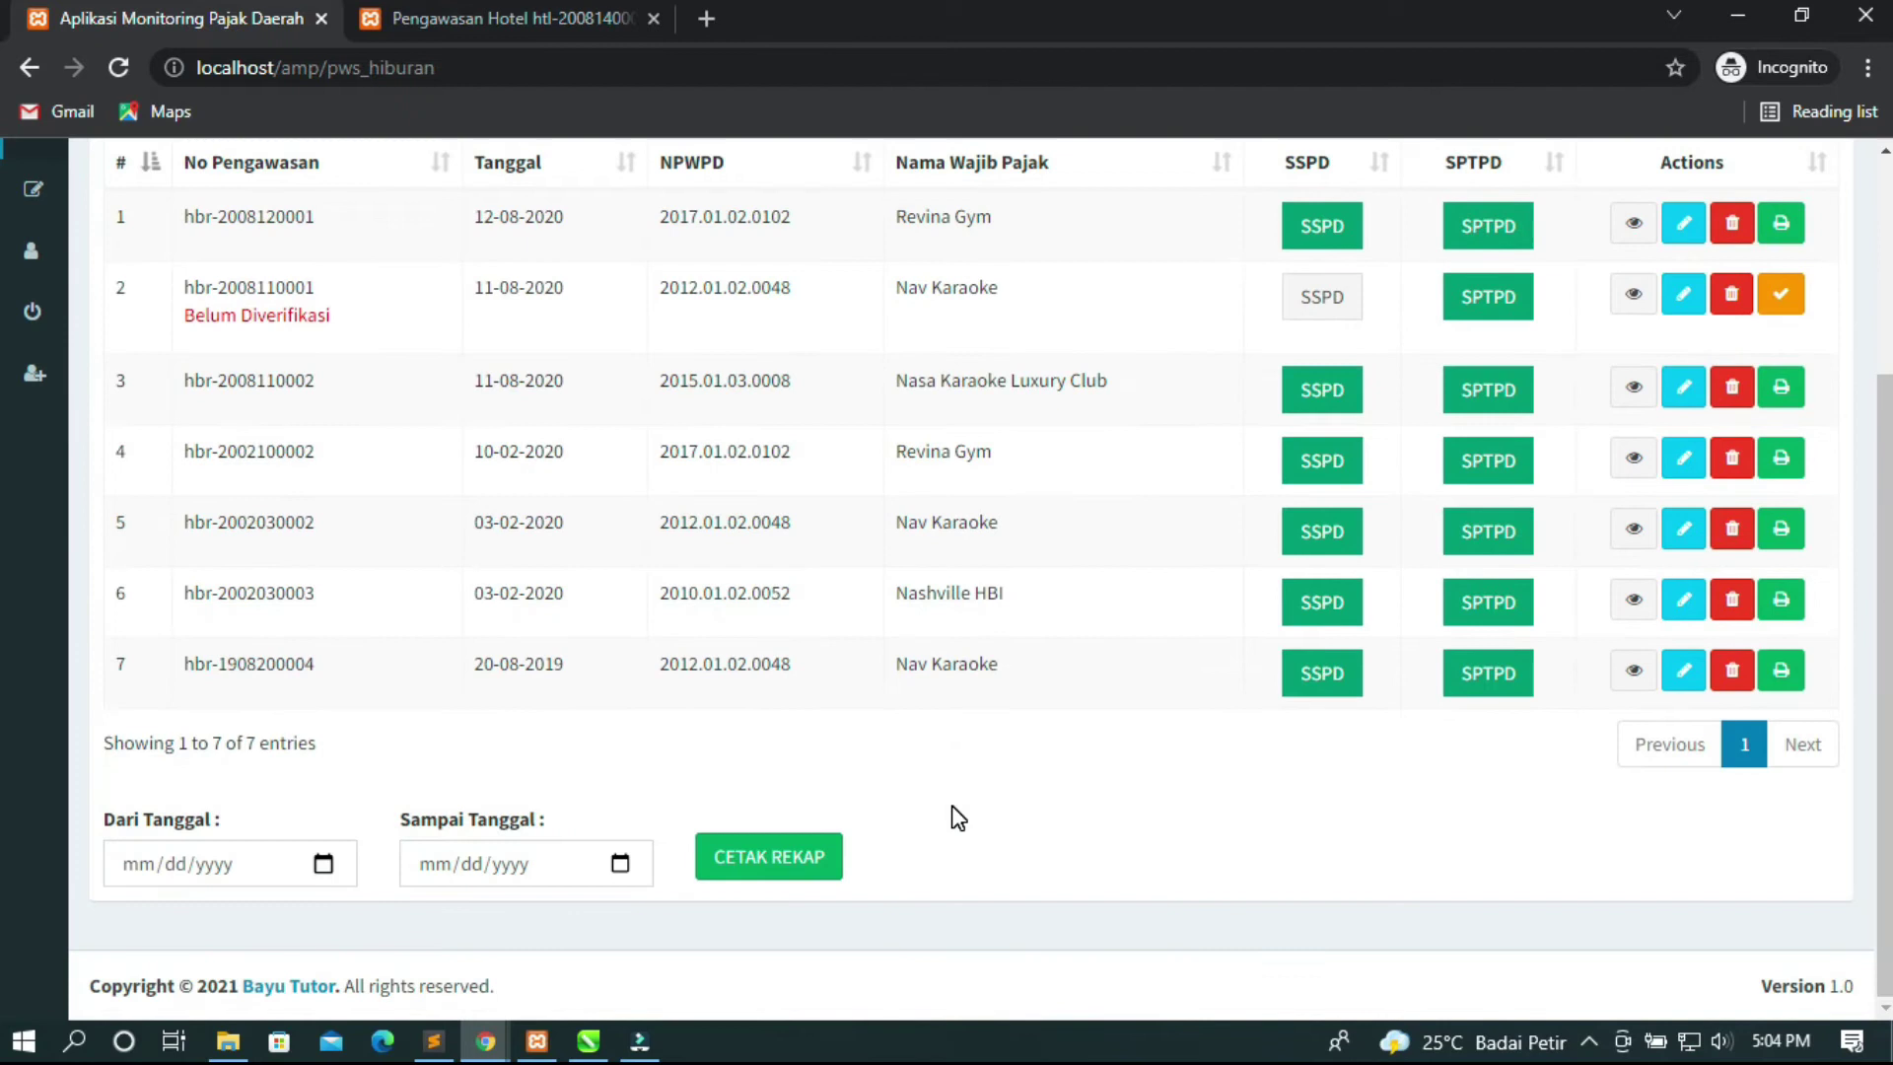
{"action": "scroll", "coordinate": [958, 817], "scroll_direction": "up", "scroll_amount": 3}
Open the form for adding an entertainment tax monitoring record and set Tanggal Pengawasan to 01/01/2022.
{"action": "left_click", "coordinate": [1804, 328]}
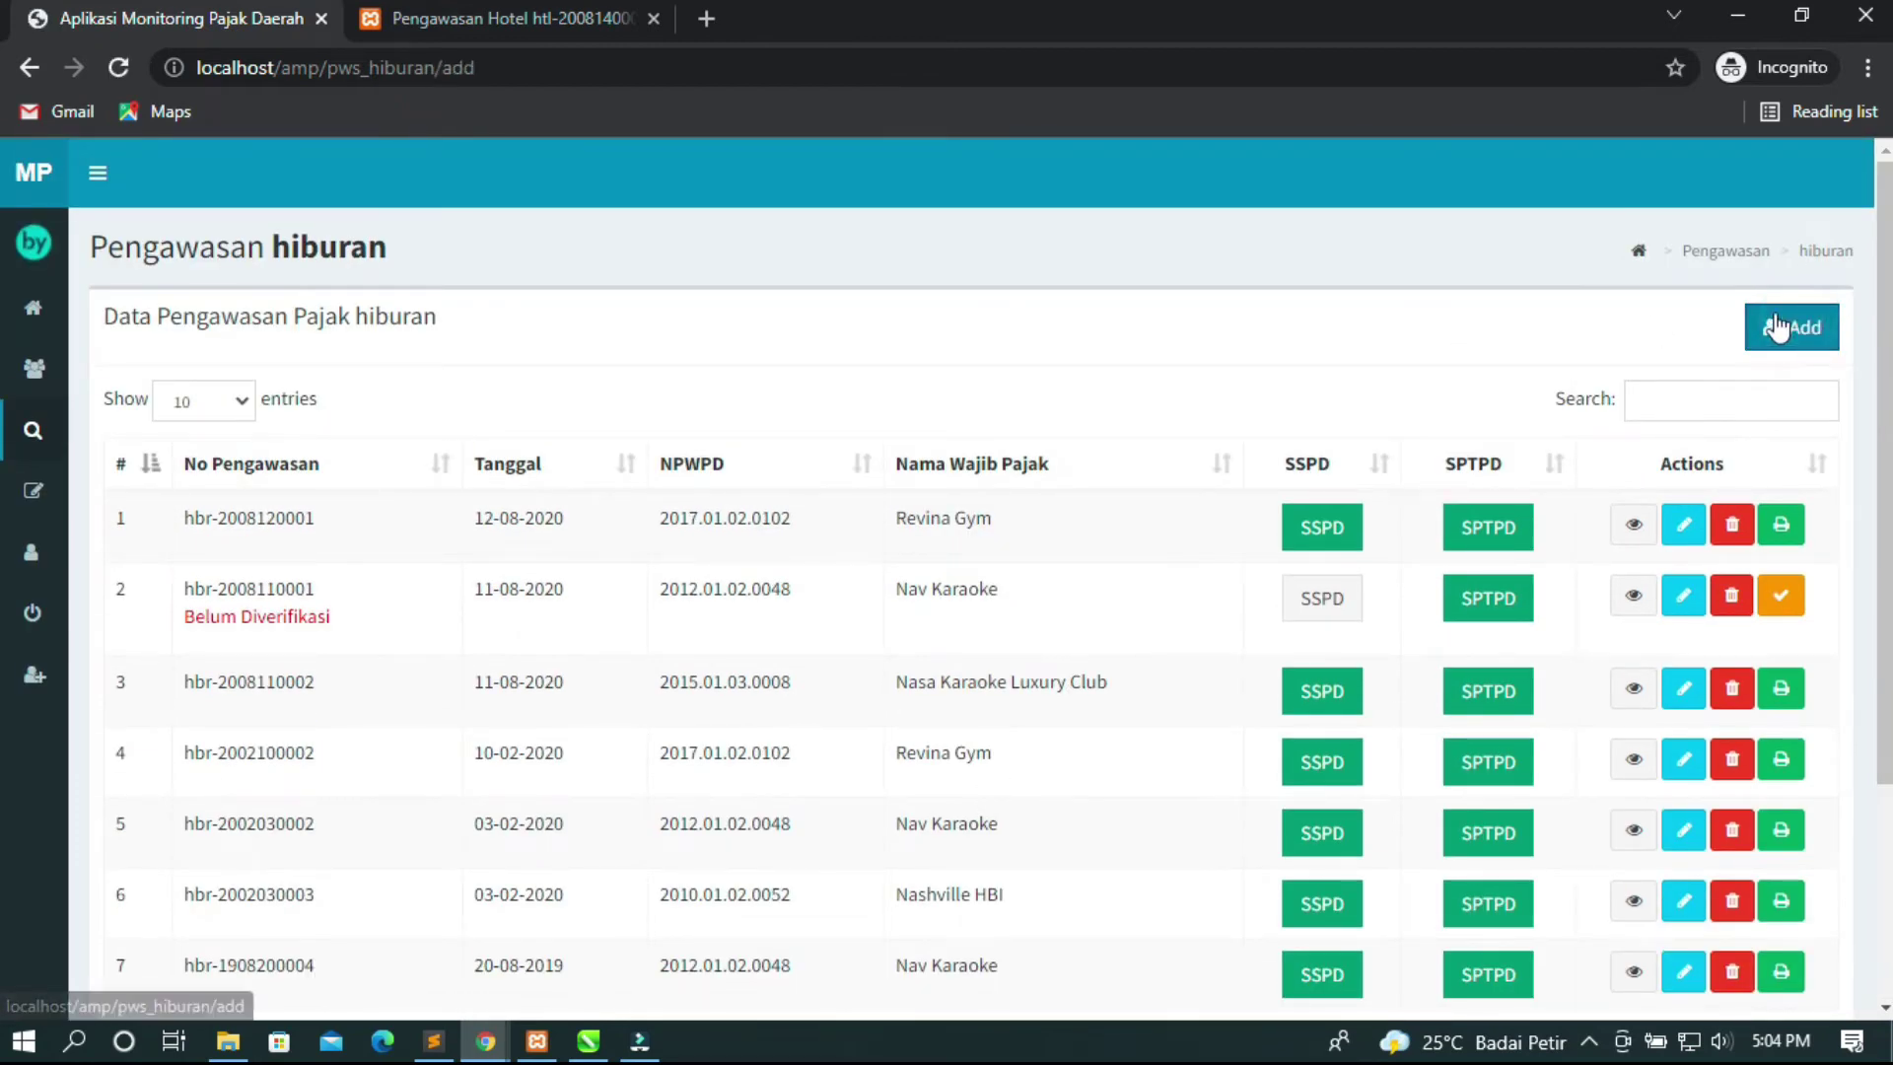
{"action": "scroll", "coordinate": [871, 609], "scroll_direction": "down", "scroll_amount": 8}
{"action": "scroll", "coordinate": [870, 610], "scroll_direction": "up", "scroll_amount": 8}
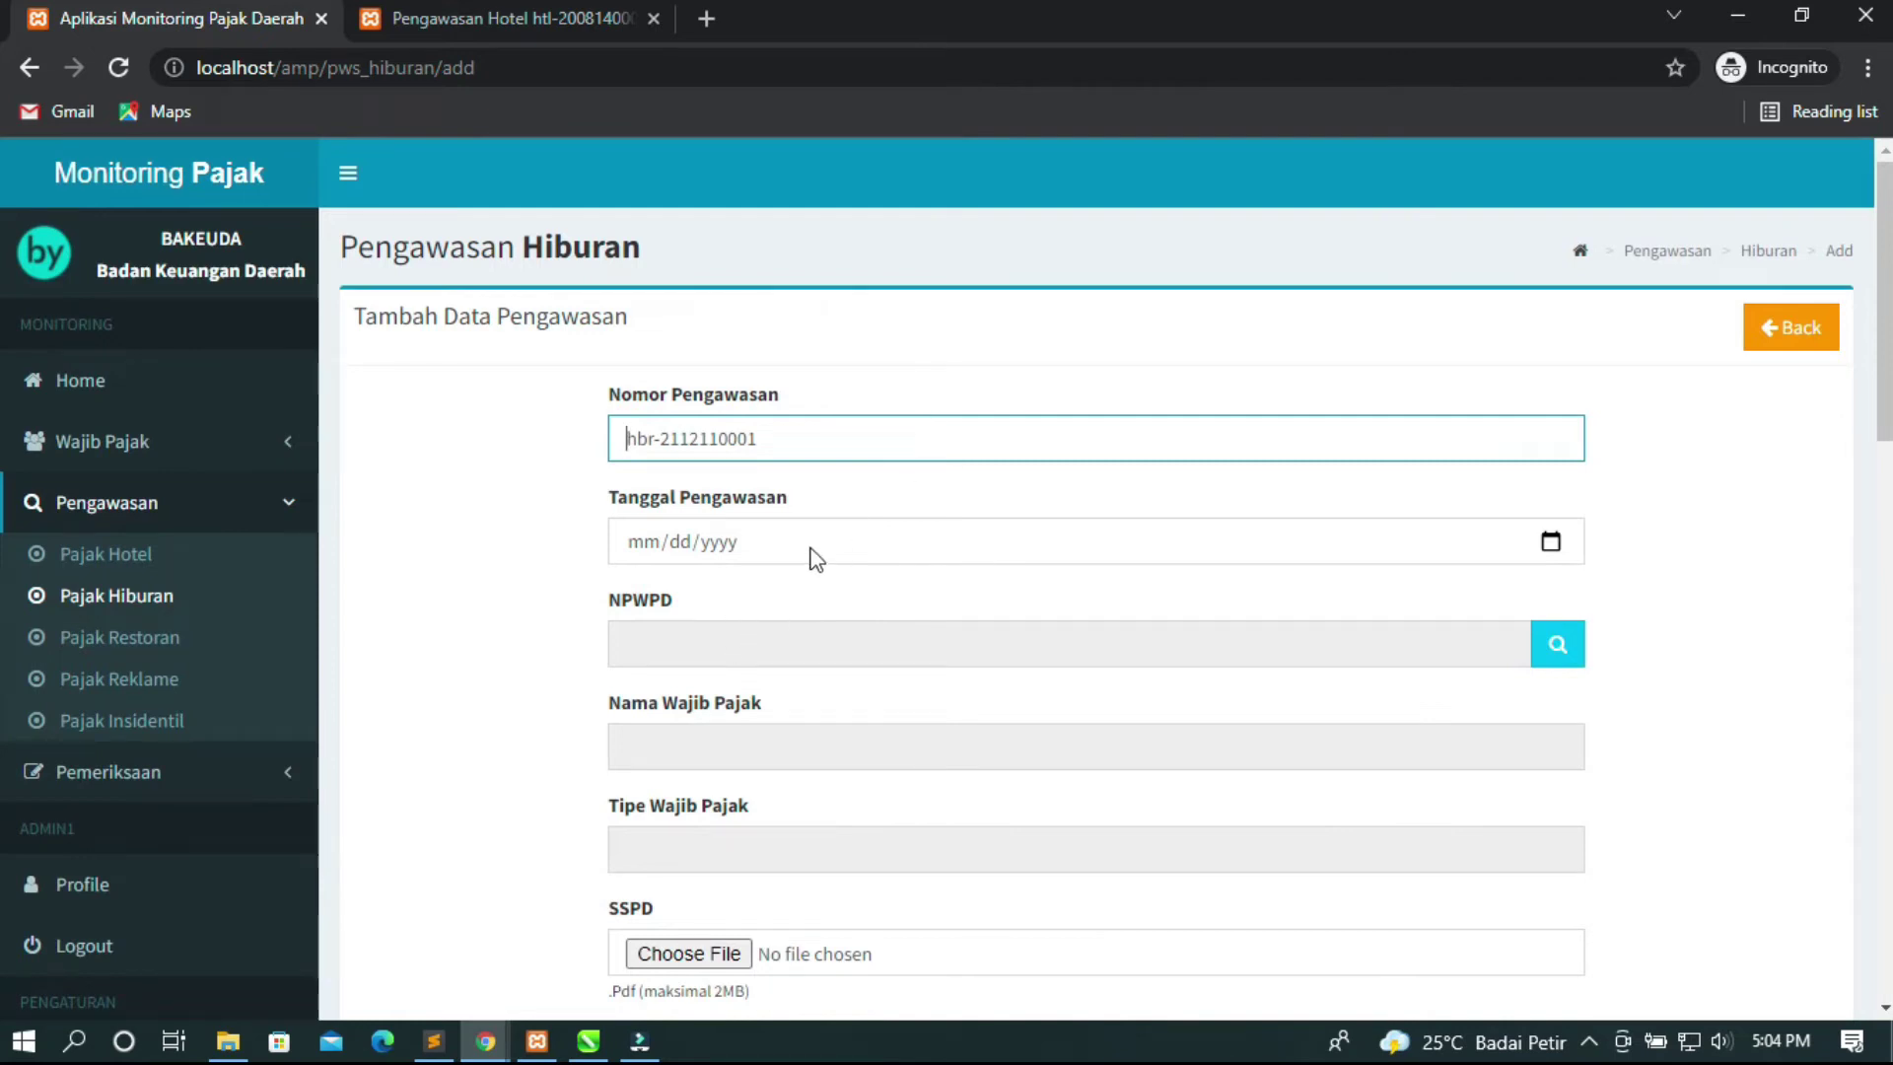
{"action": "scroll", "coordinate": [1005, 533], "scroll_direction": "down", "scroll_amount": 1}
{"action": "left_click", "coordinate": [1553, 404]}
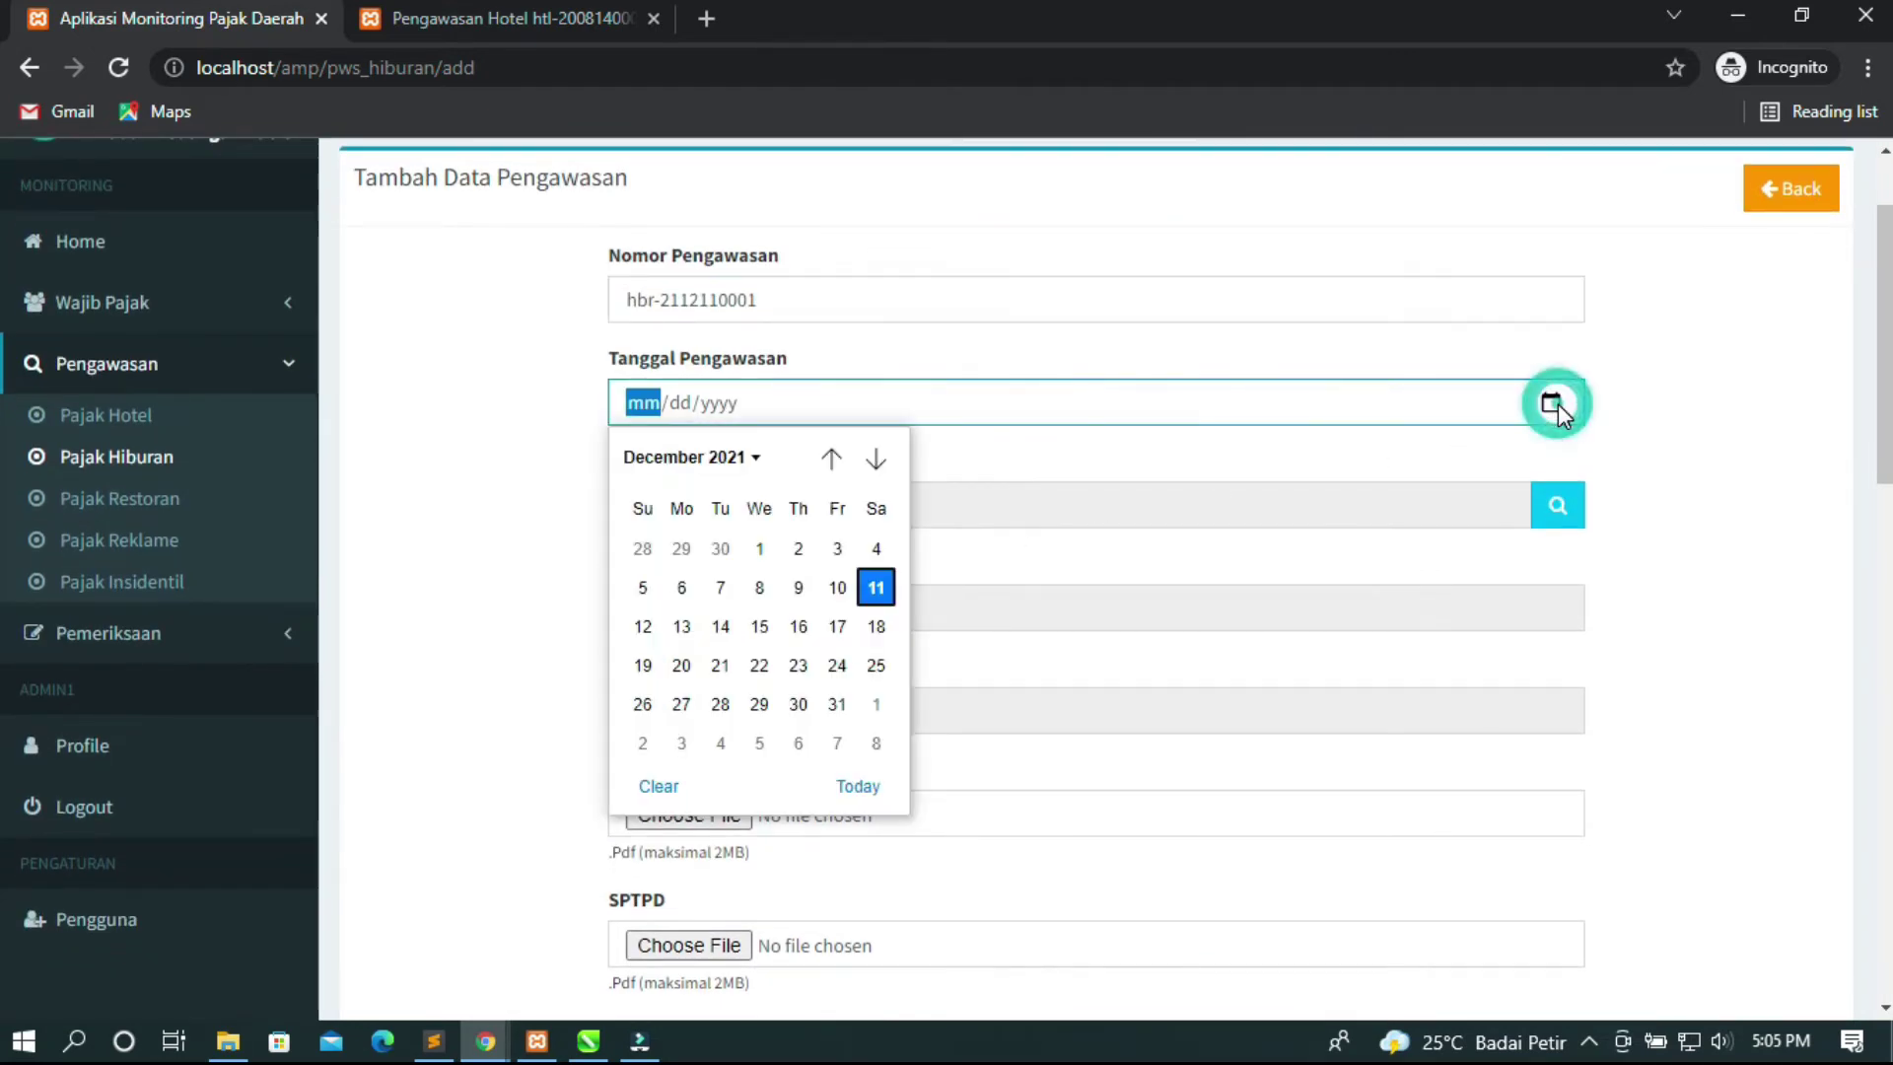
{"action": "left_click", "coordinate": [875, 703]}
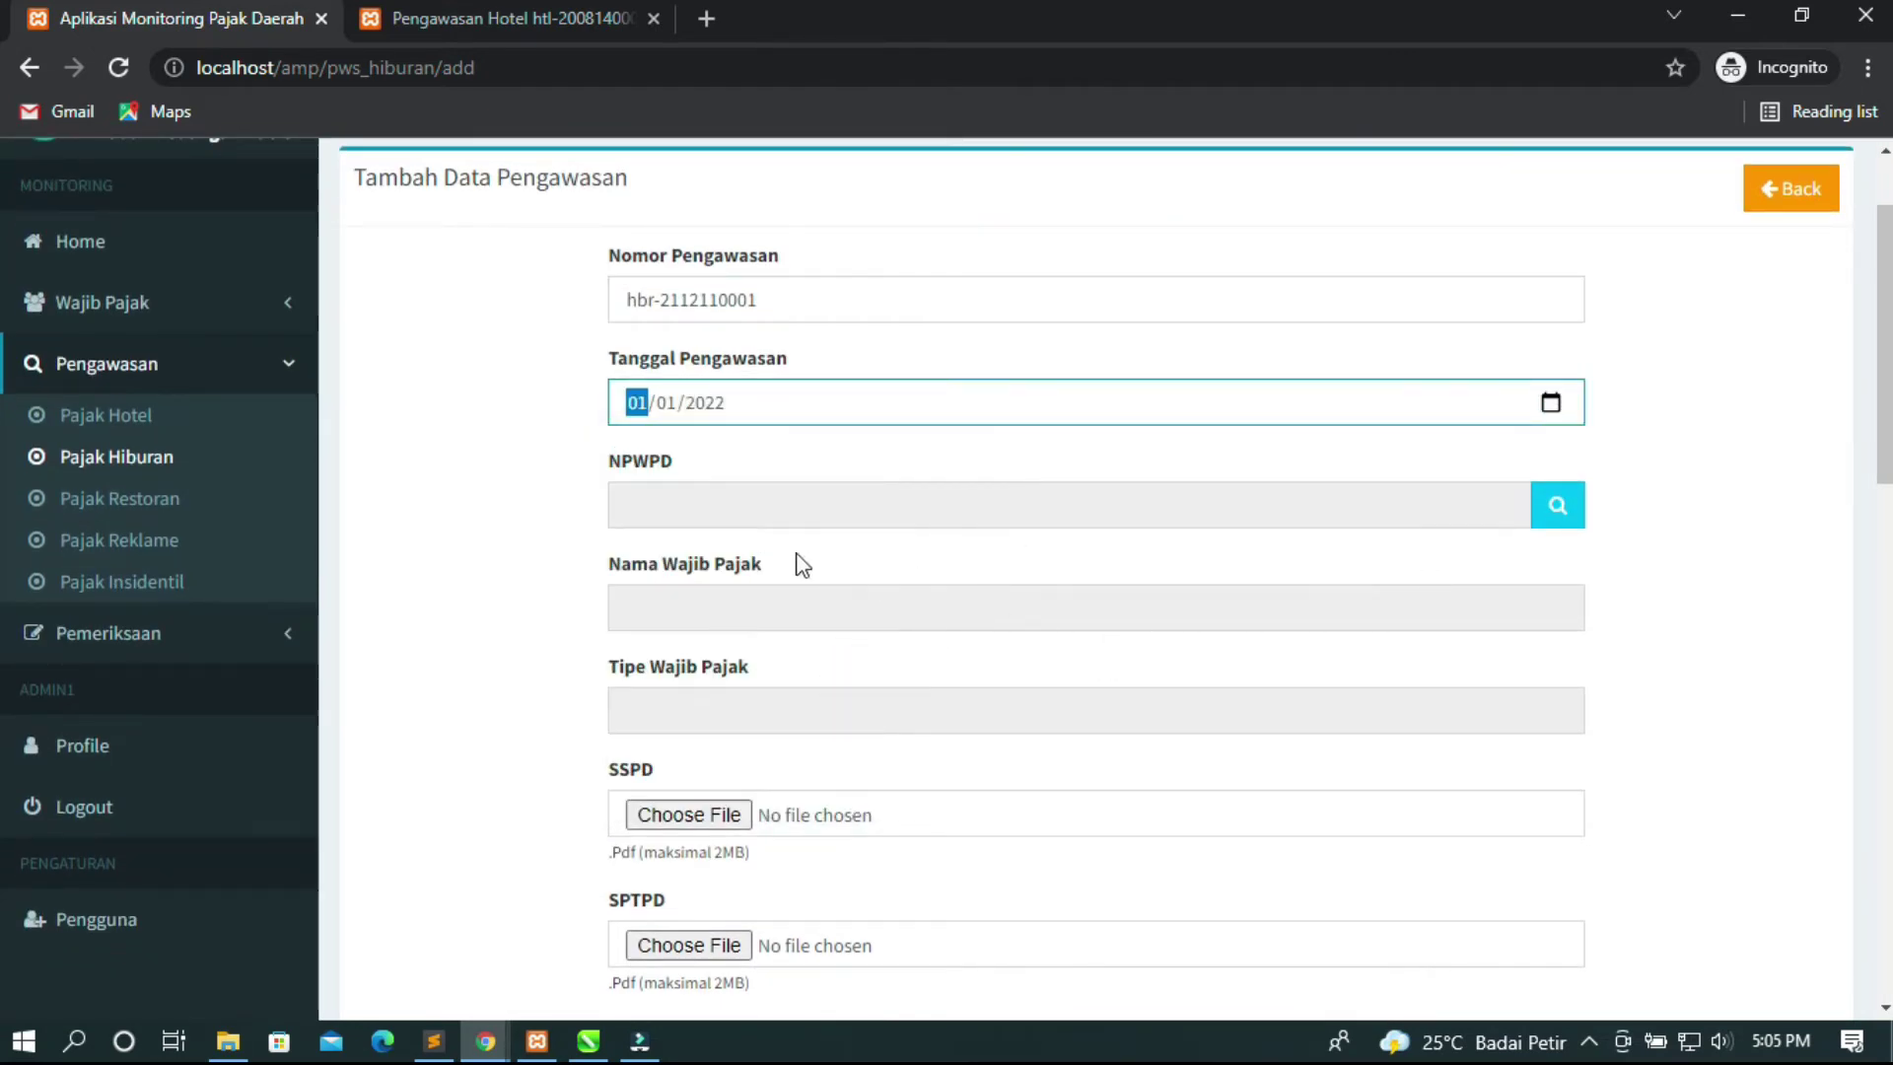
Examine the NPWPD, Nama Wajib Pajak and Tipe Wajib Pajak fields of the monitoring form without filling them in.
{"action": "left_click", "coordinate": [735, 478]}
{"action": "left_click", "coordinate": [530, 477]}
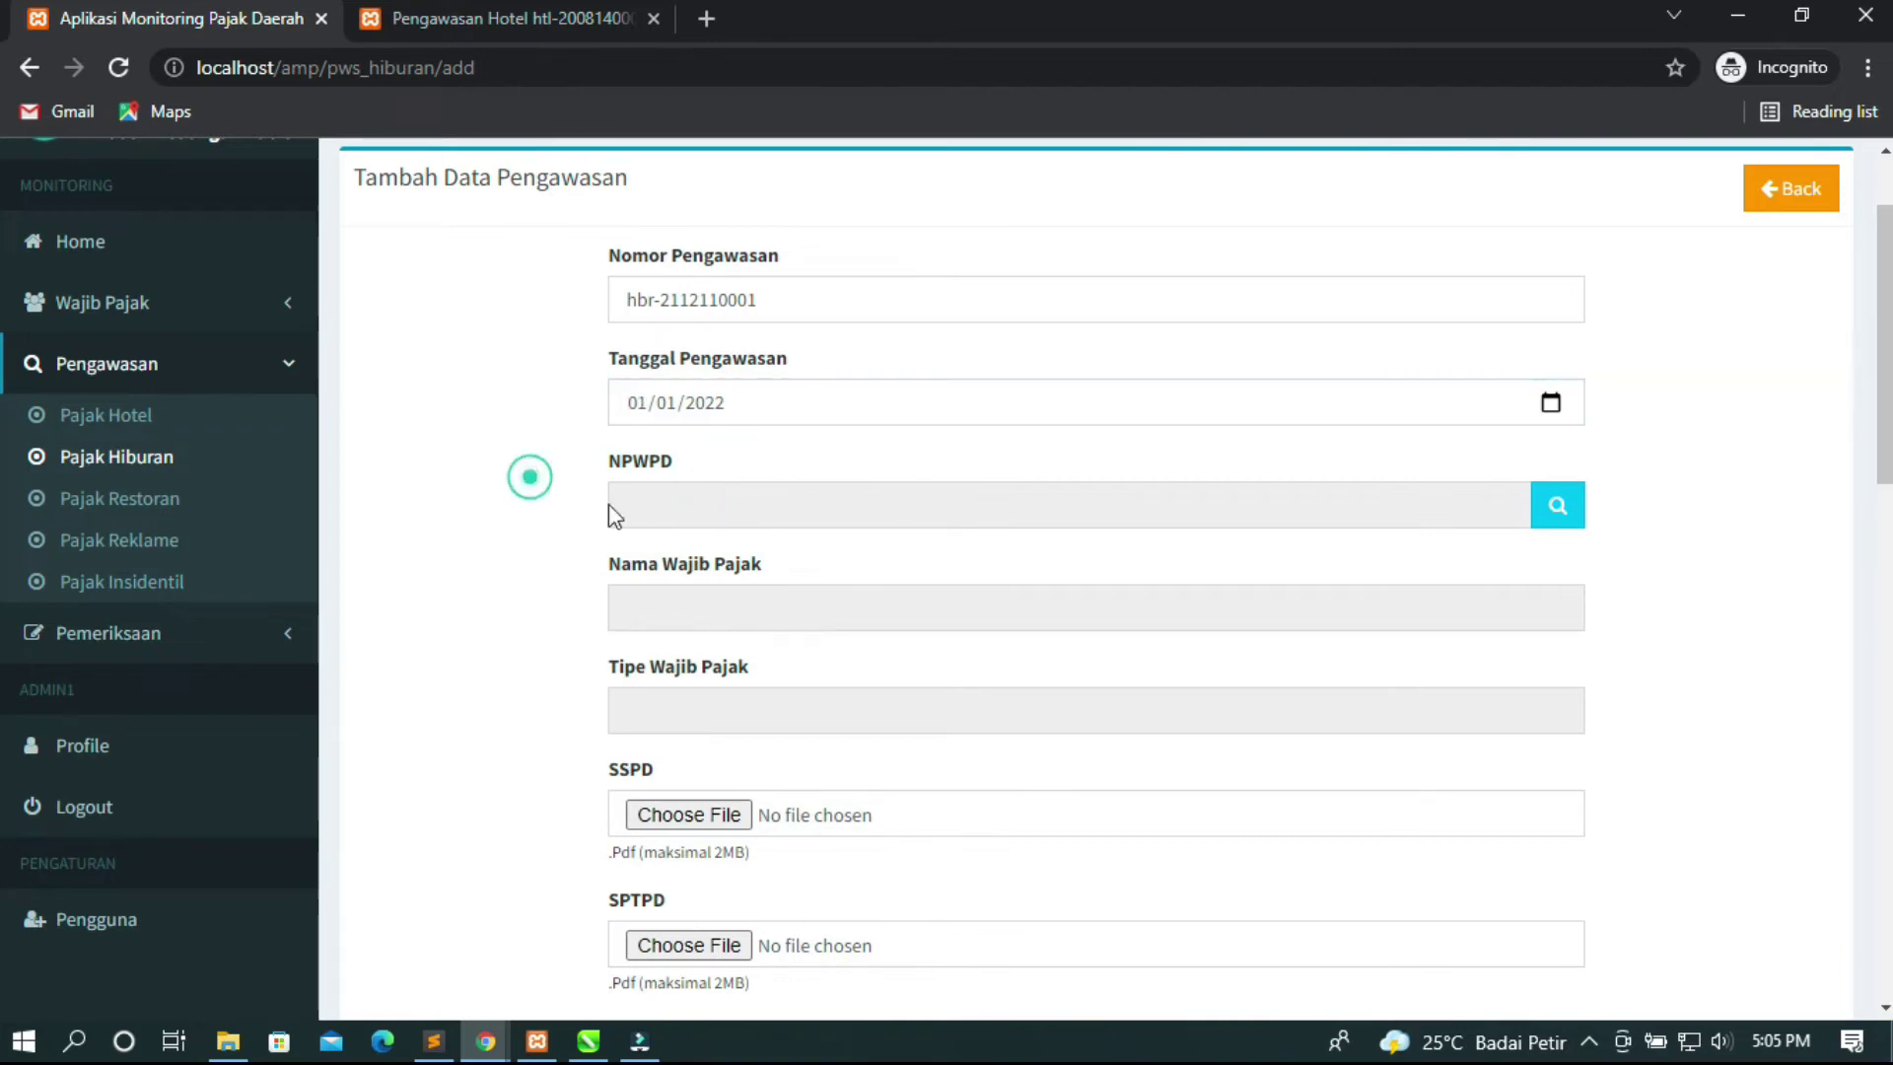
{"action": "left_click", "coordinate": [937, 596]}
{"action": "left_click", "coordinate": [990, 717]}
{"action": "scroll", "coordinate": [552, 695], "scroll_direction": "down", "scroll_amount": 5}
{"action": "scroll", "coordinate": [631, 631], "scroll_direction": "up", "scroll_amount": 4}
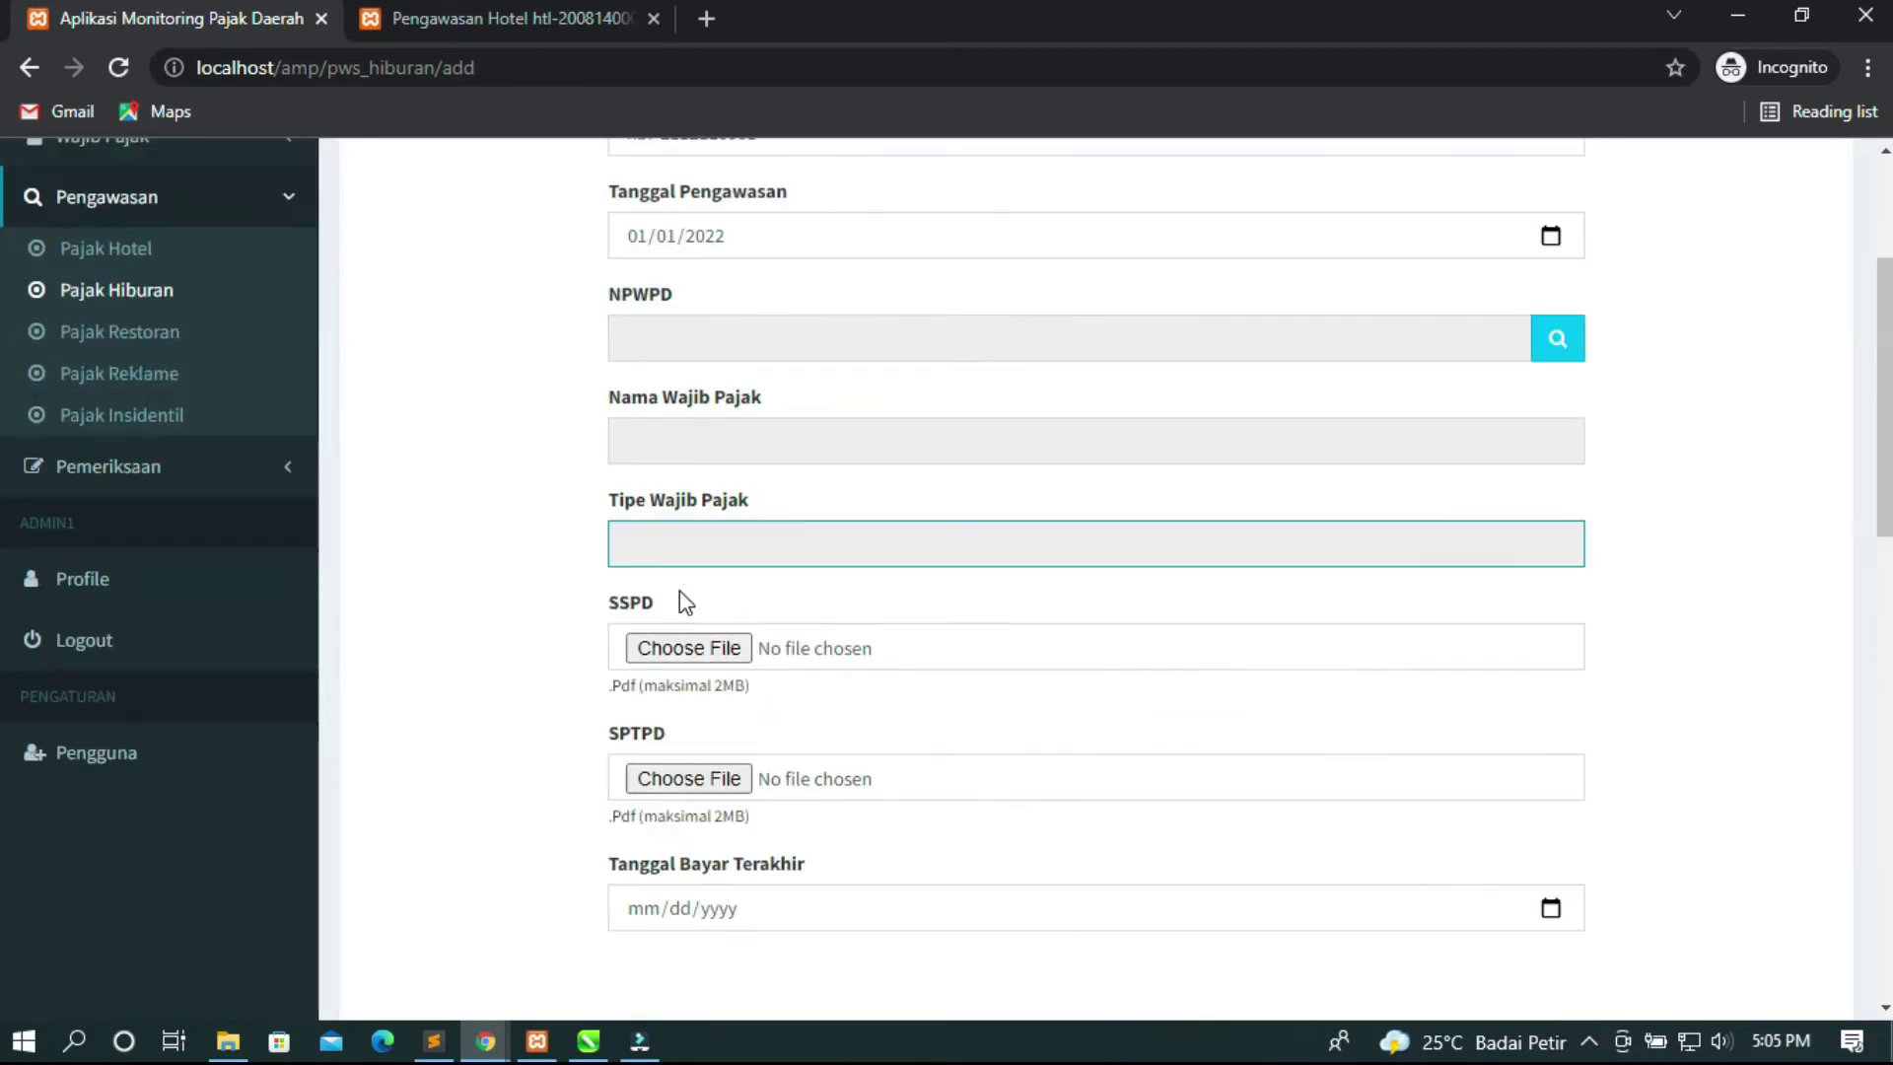
Examine the SSPD and SPTPD upload fields and their PDF size limit without attaching a file.
{"action": "left_click", "coordinate": [495, 637]}
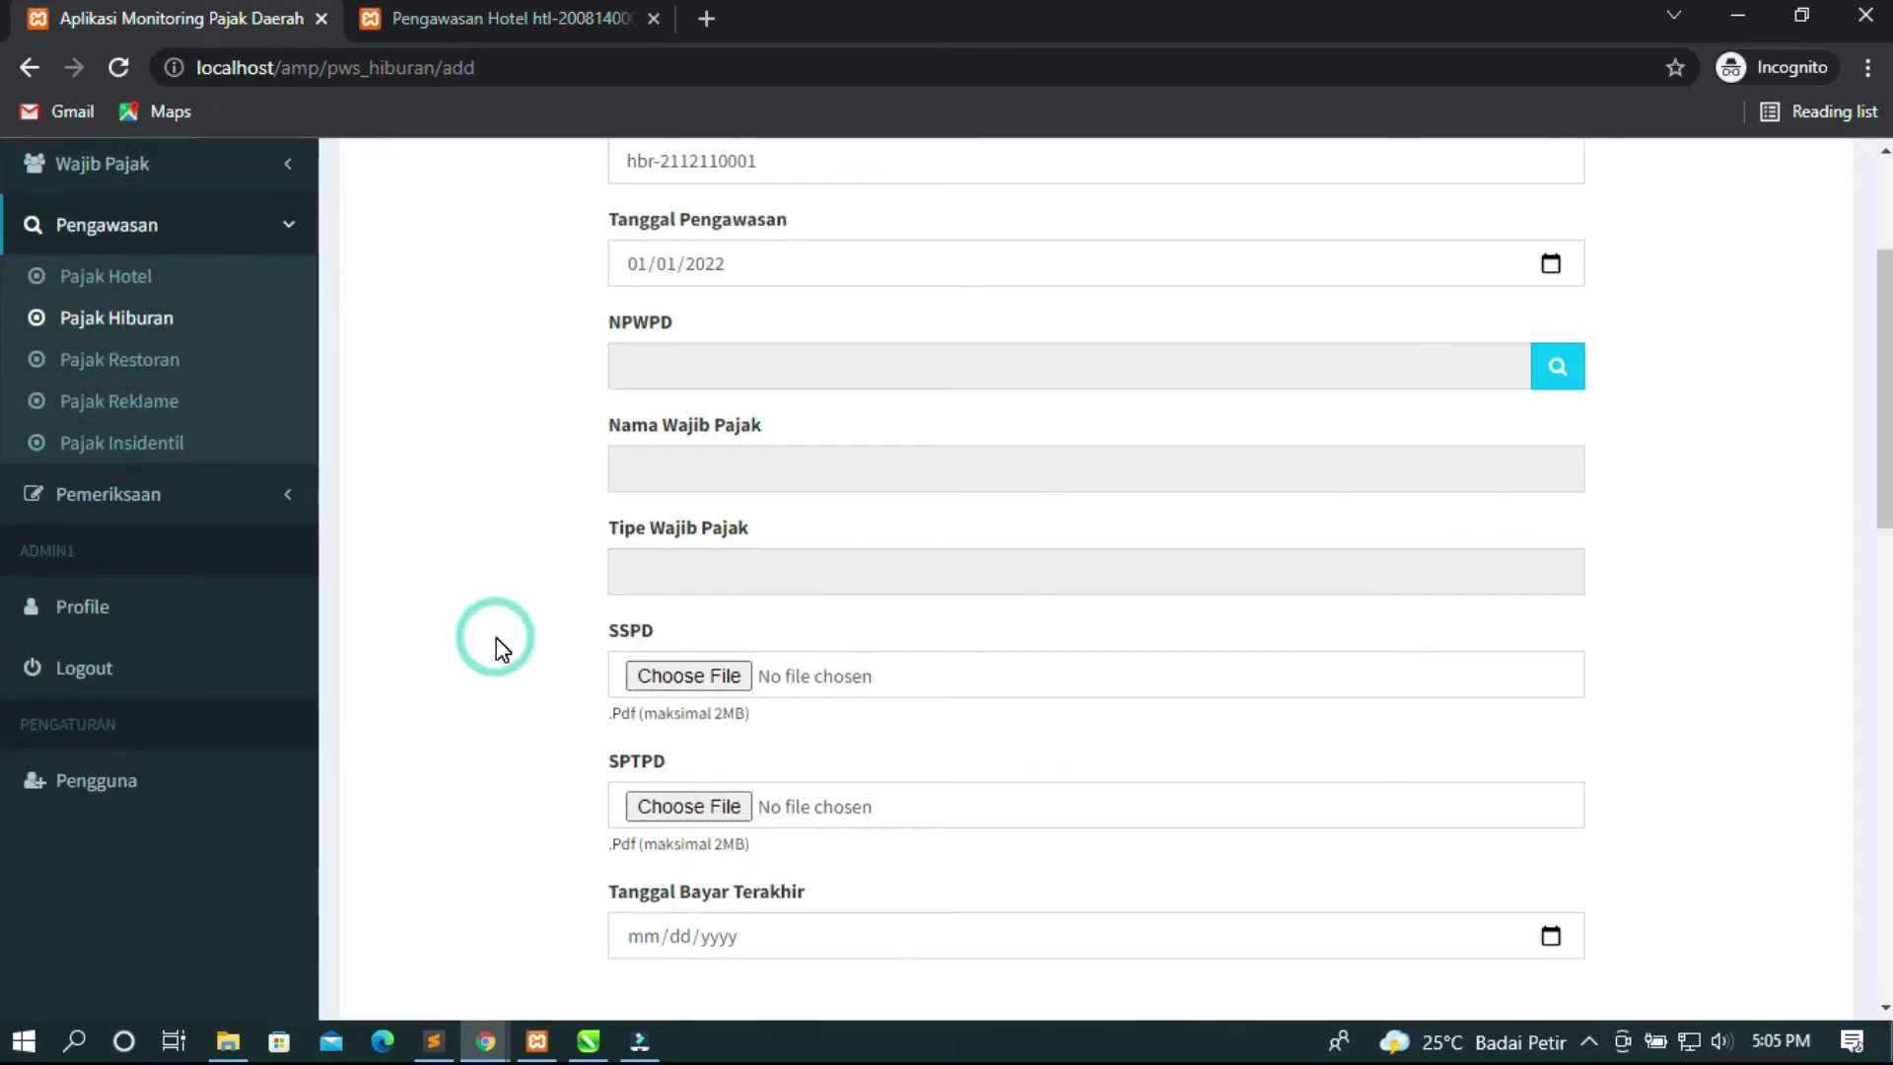
{"action": "left_click", "coordinate": [720, 677]}
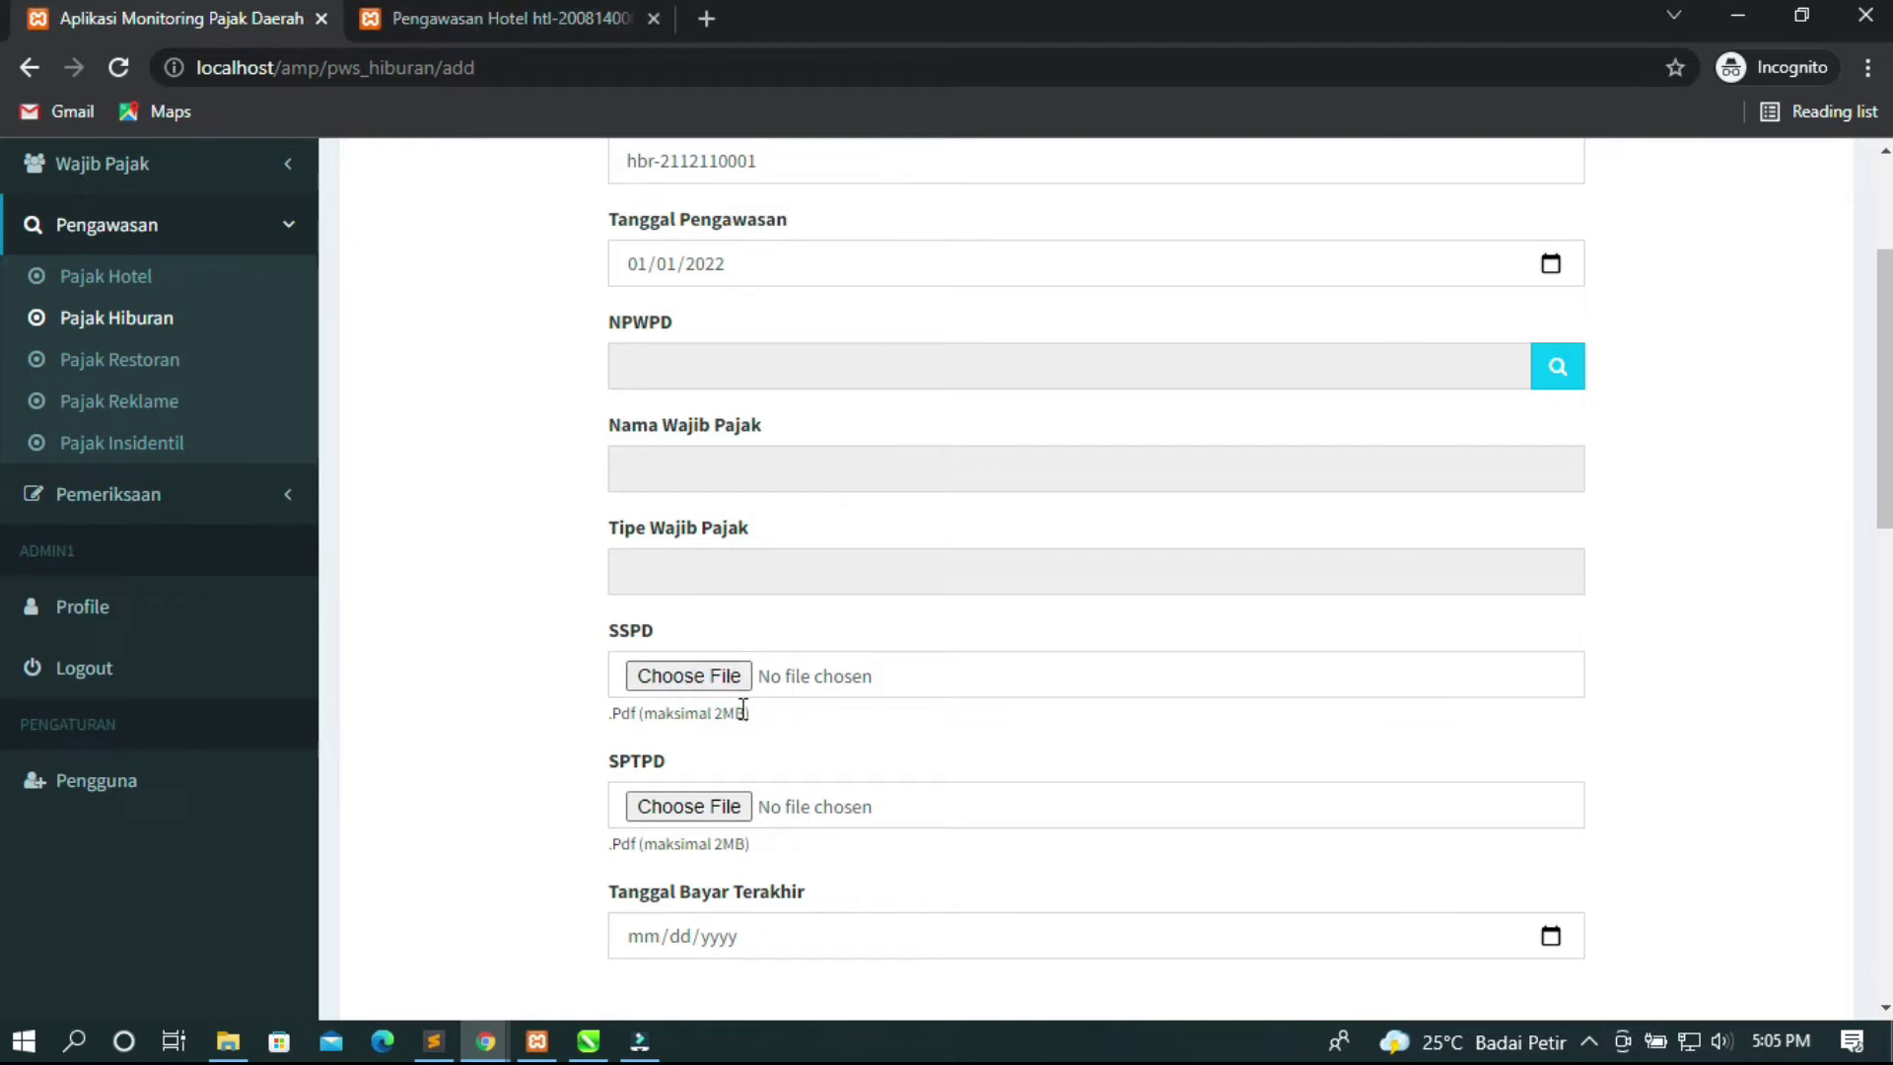
{"action": "left_click_drag", "start_coordinate": [773, 718], "coordinate": [637, 714]}
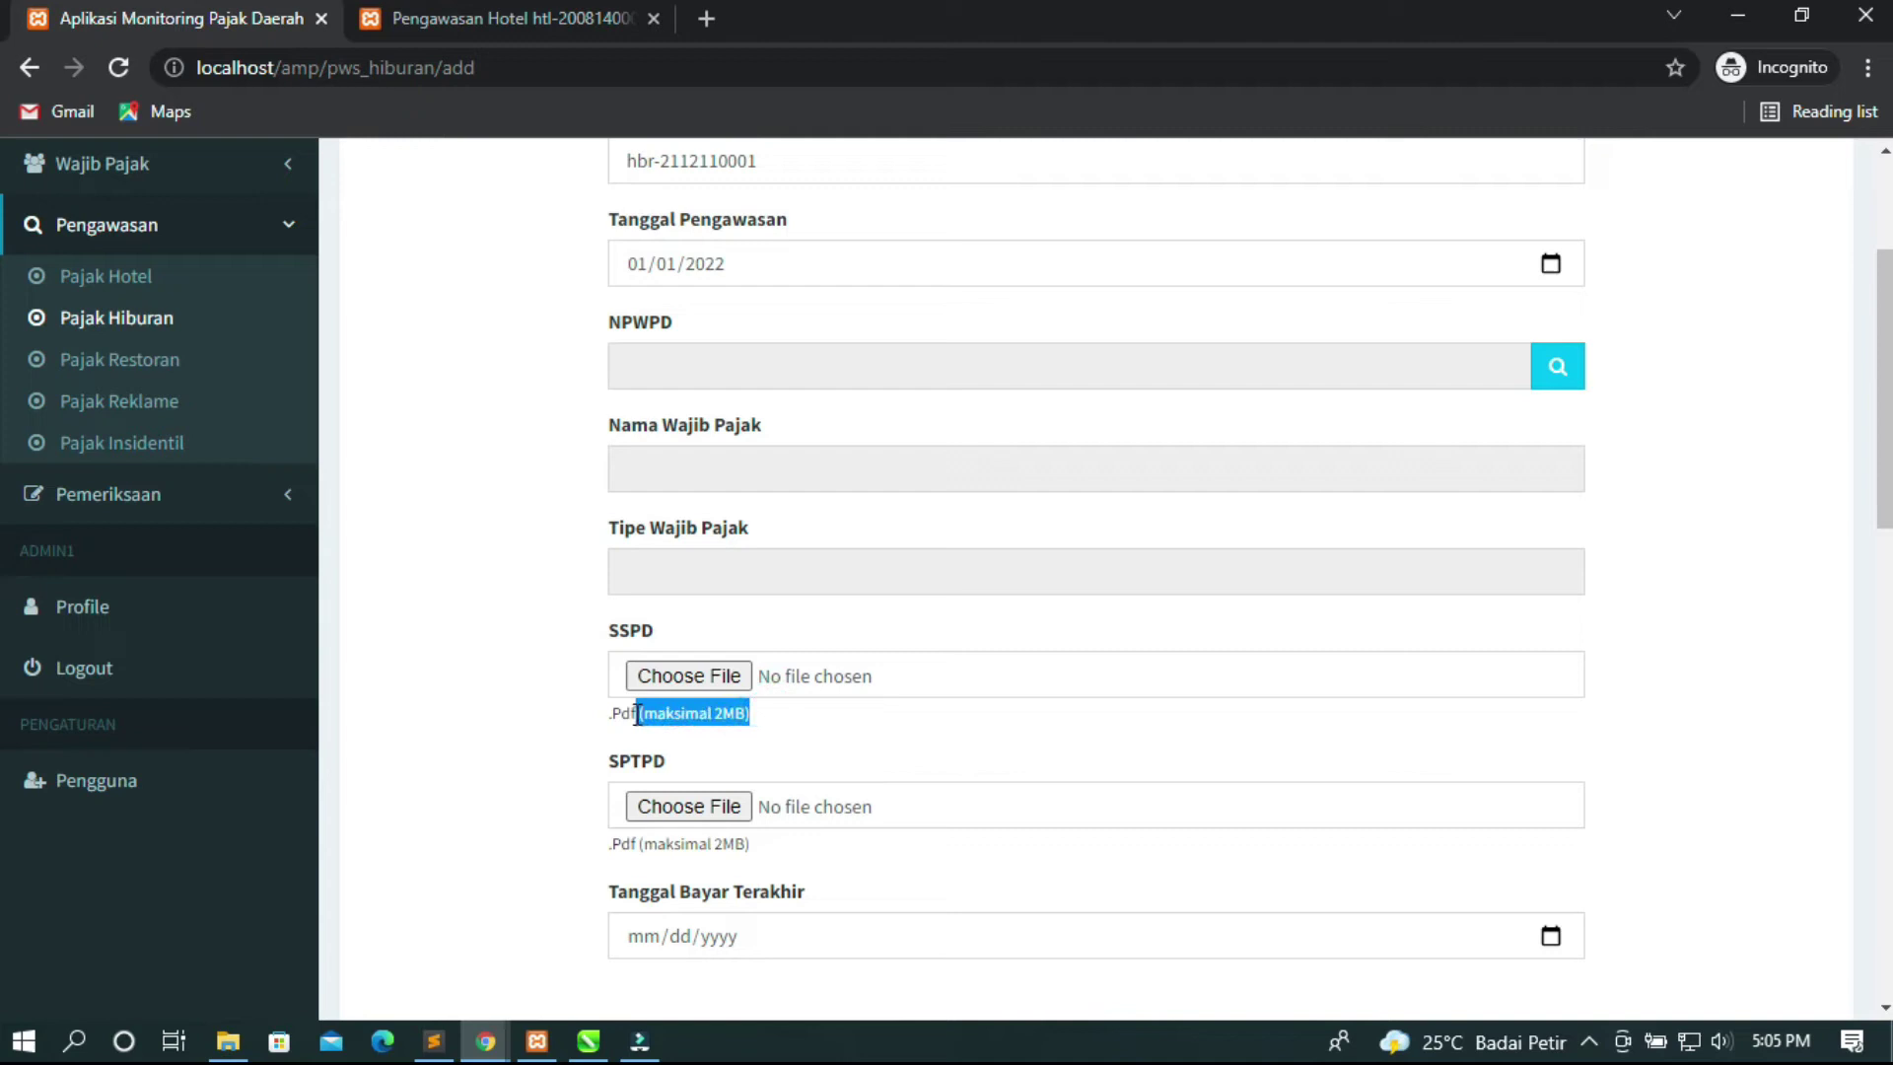
{"action": "left_click", "coordinate": [828, 725]}
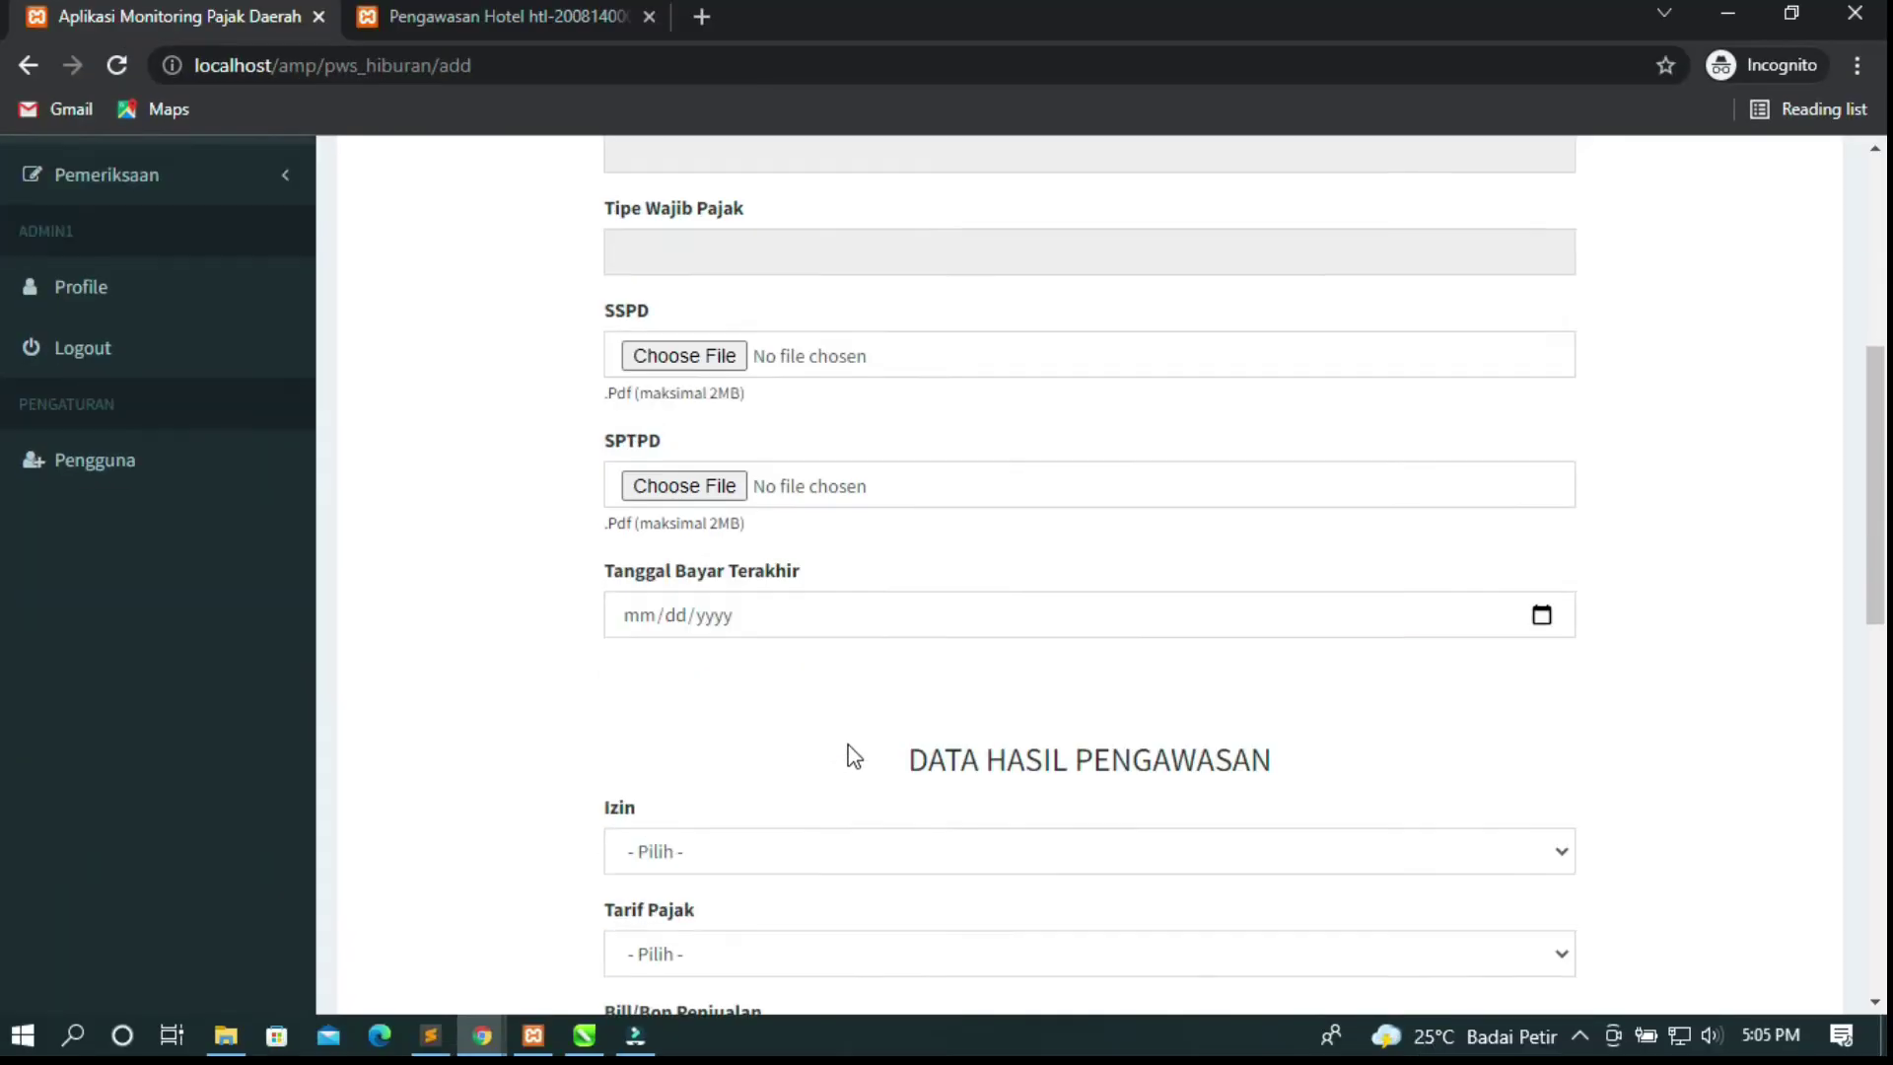
View the calendar of the Tanggal Bayar Terakhir field and close it without choosing a date.
{"action": "scroll", "coordinate": [854, 755], "scroll_direction": "down", "scroll_amount": 1}
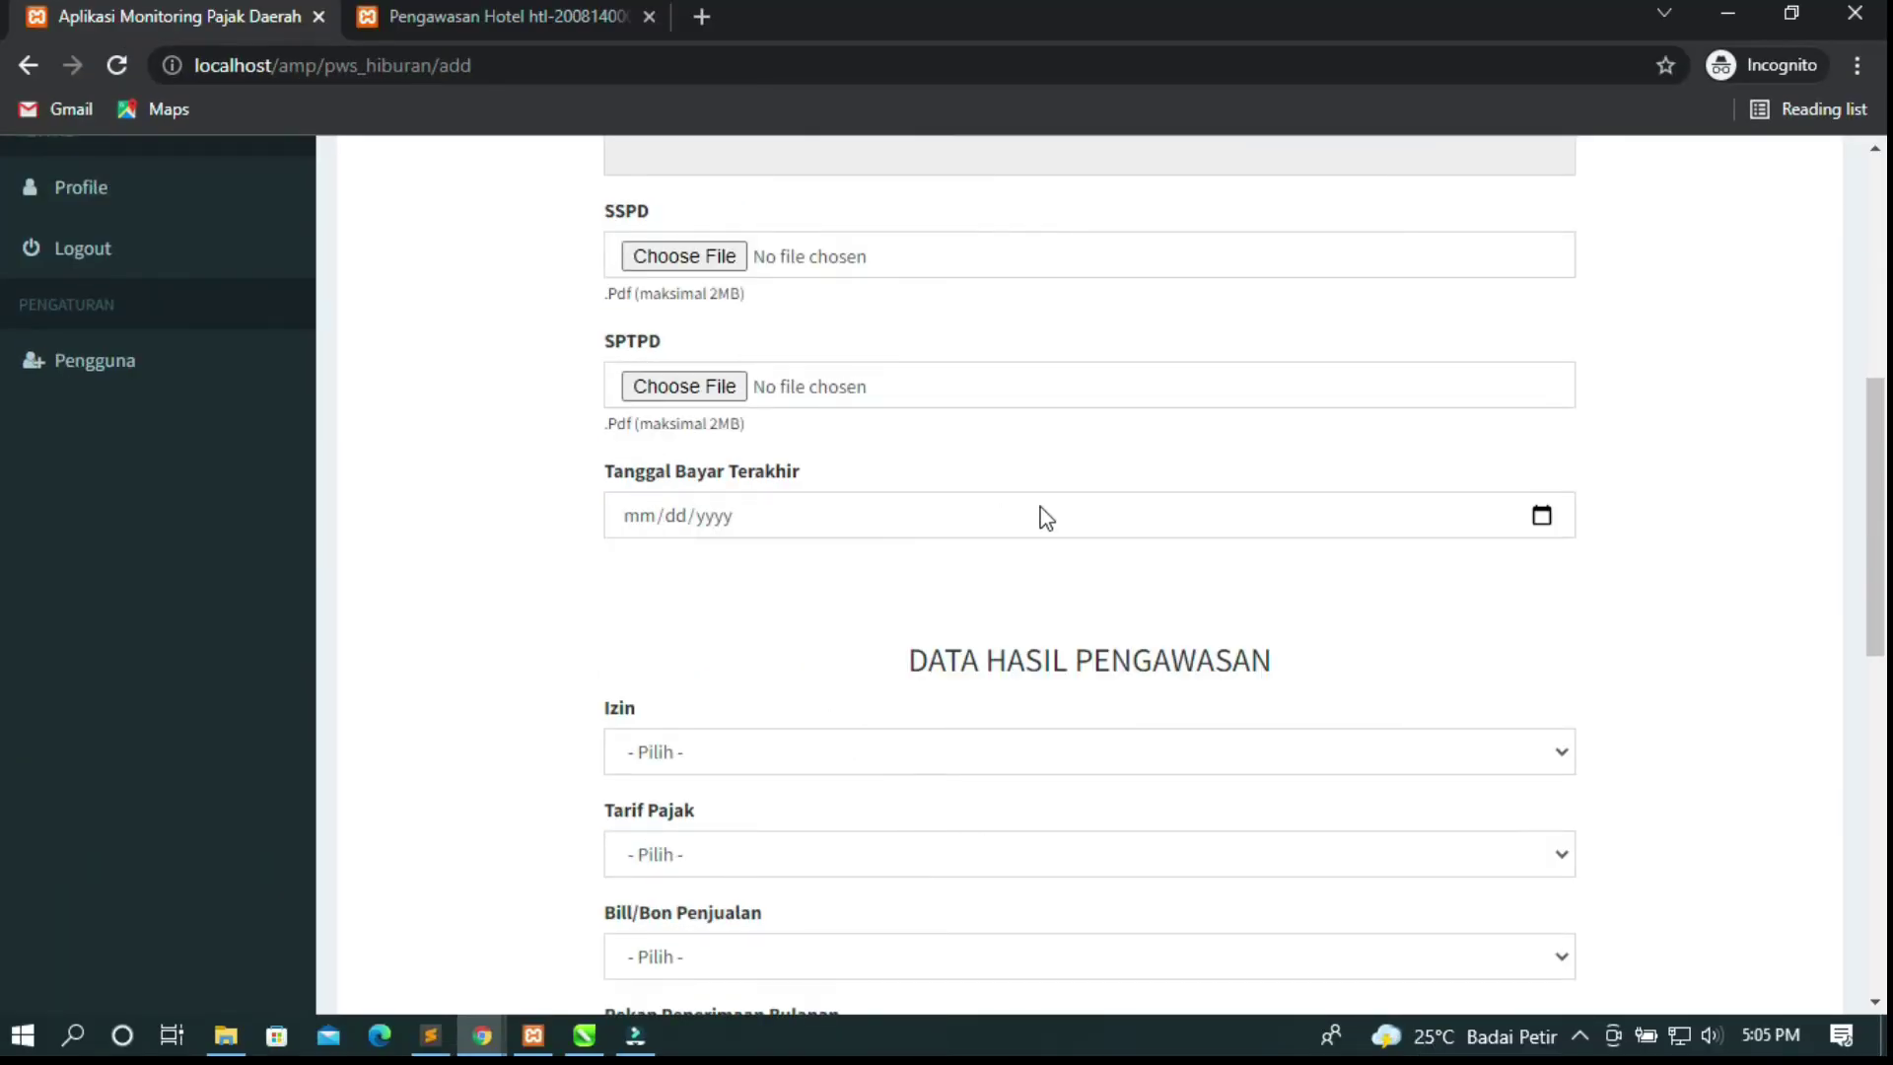
{"action": "left_click", "coordinate": [1543, 517]}
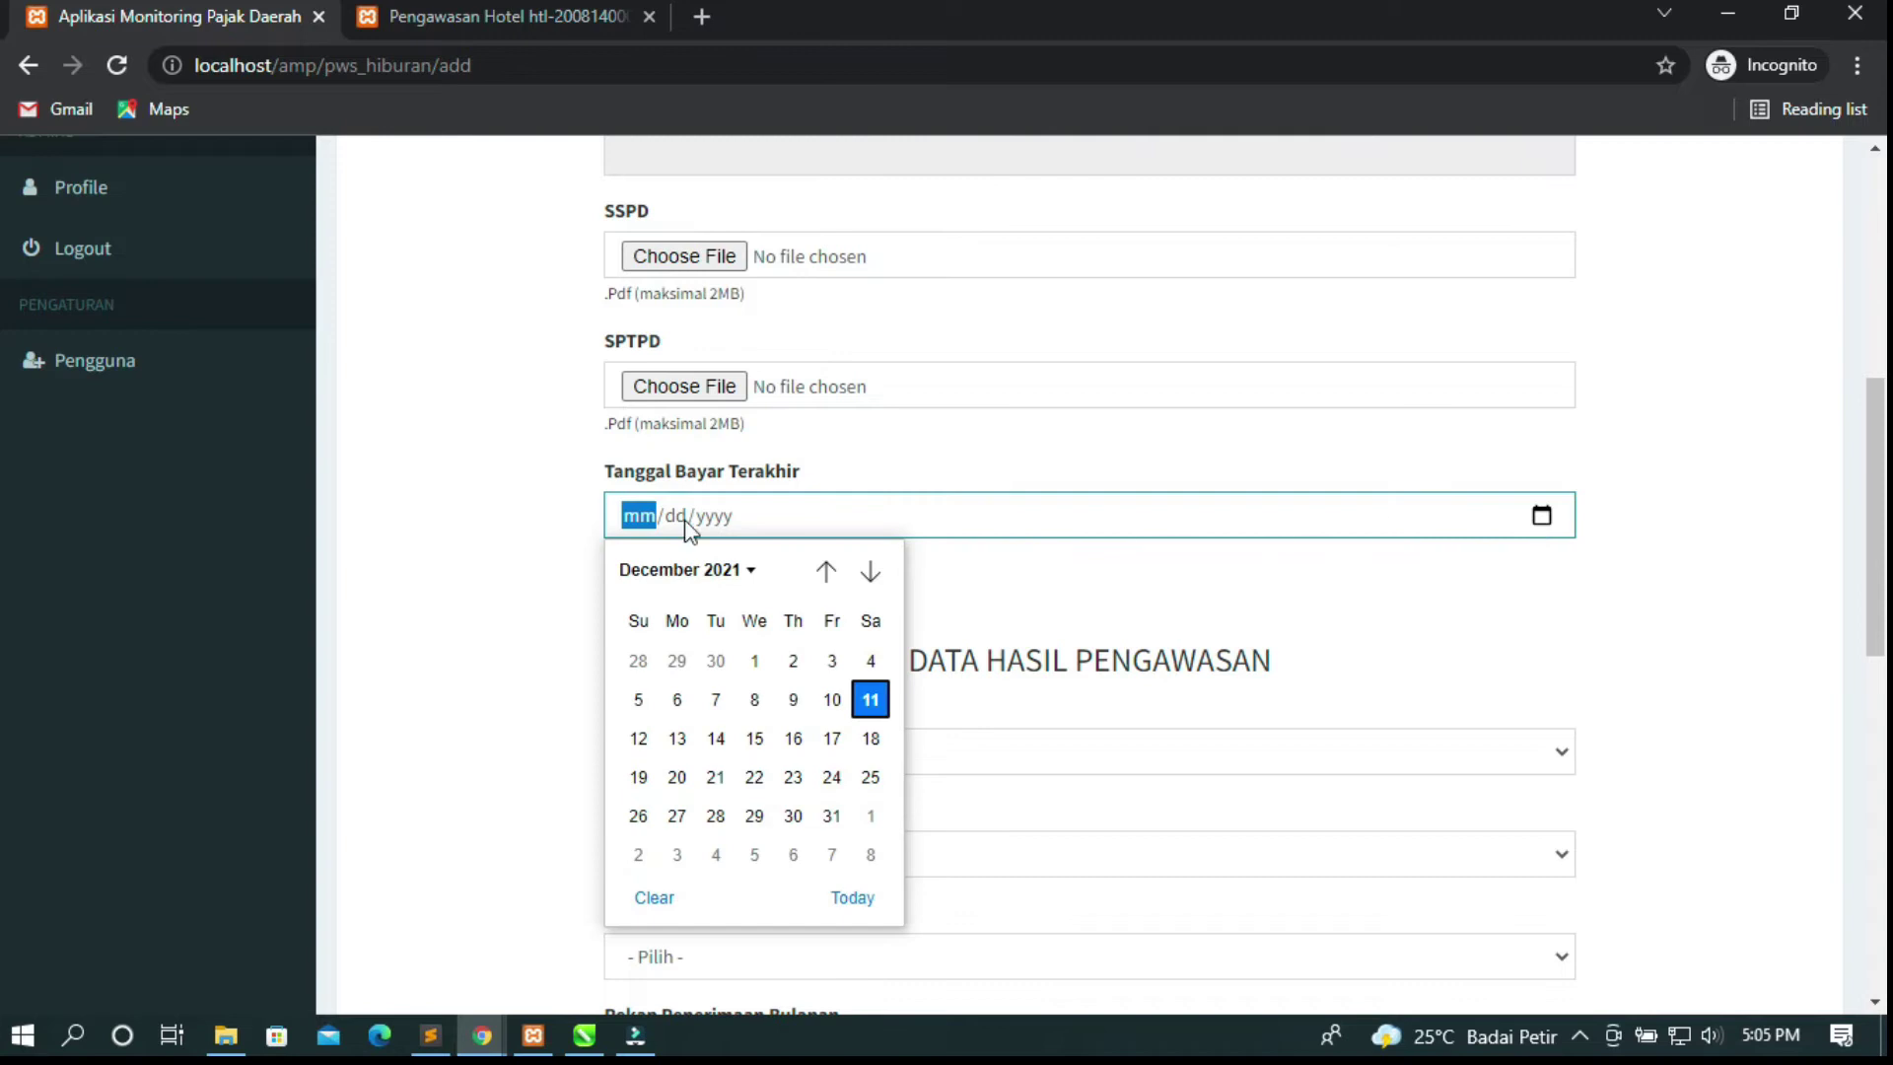
{"action": "left_click", "coordinate": [444, 507]}
Examine the Data Hasil Pengawasan section, checking the Izin and Tarif Pajak options without selecting any.
{"action": "scroll", "coordinate": [782, 708], "scroll_direction": "down", "scroll_amount": 6}
{"action": "scroll", "coordinate": [782, 680], "scroll_direction": "up", "scroll_amount": 3}
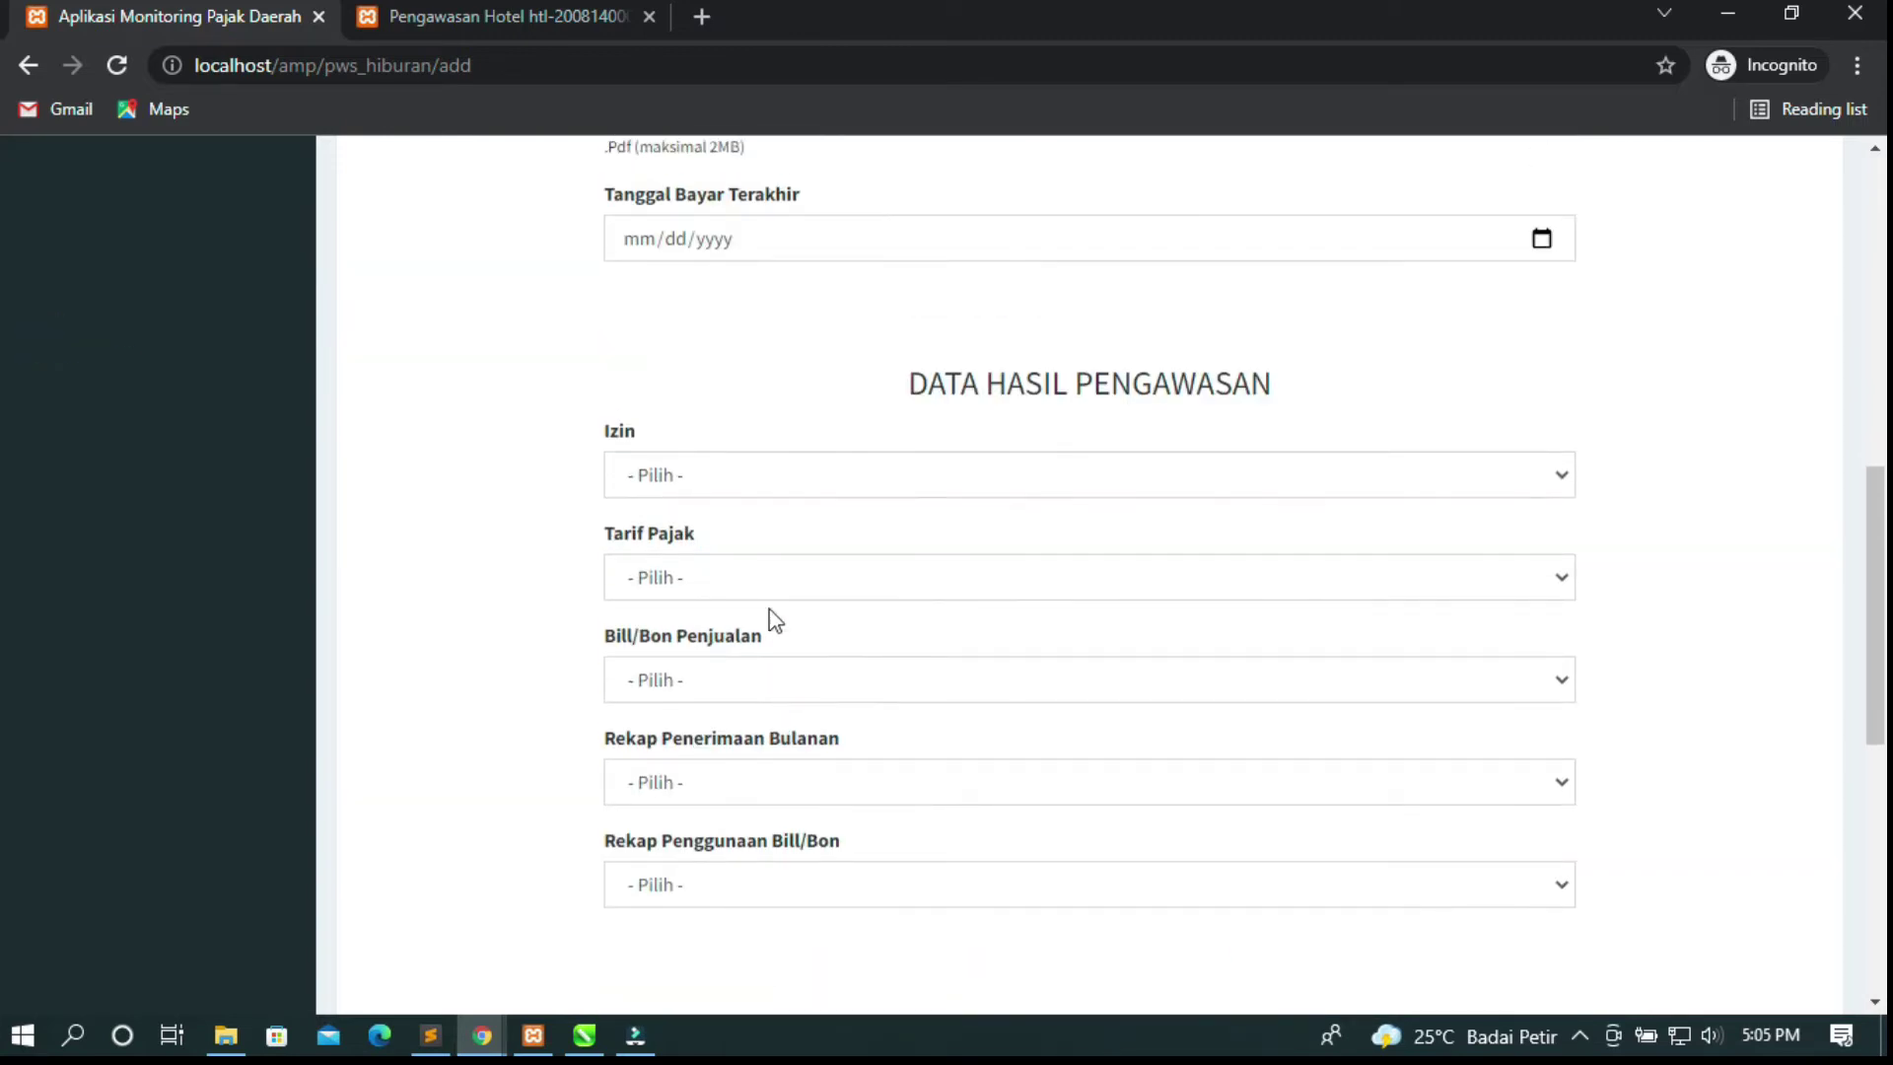
{"action": "left_click", "coordinate": [731, 475]}
{"action": "left_click", "coordinate": [496, 446]}
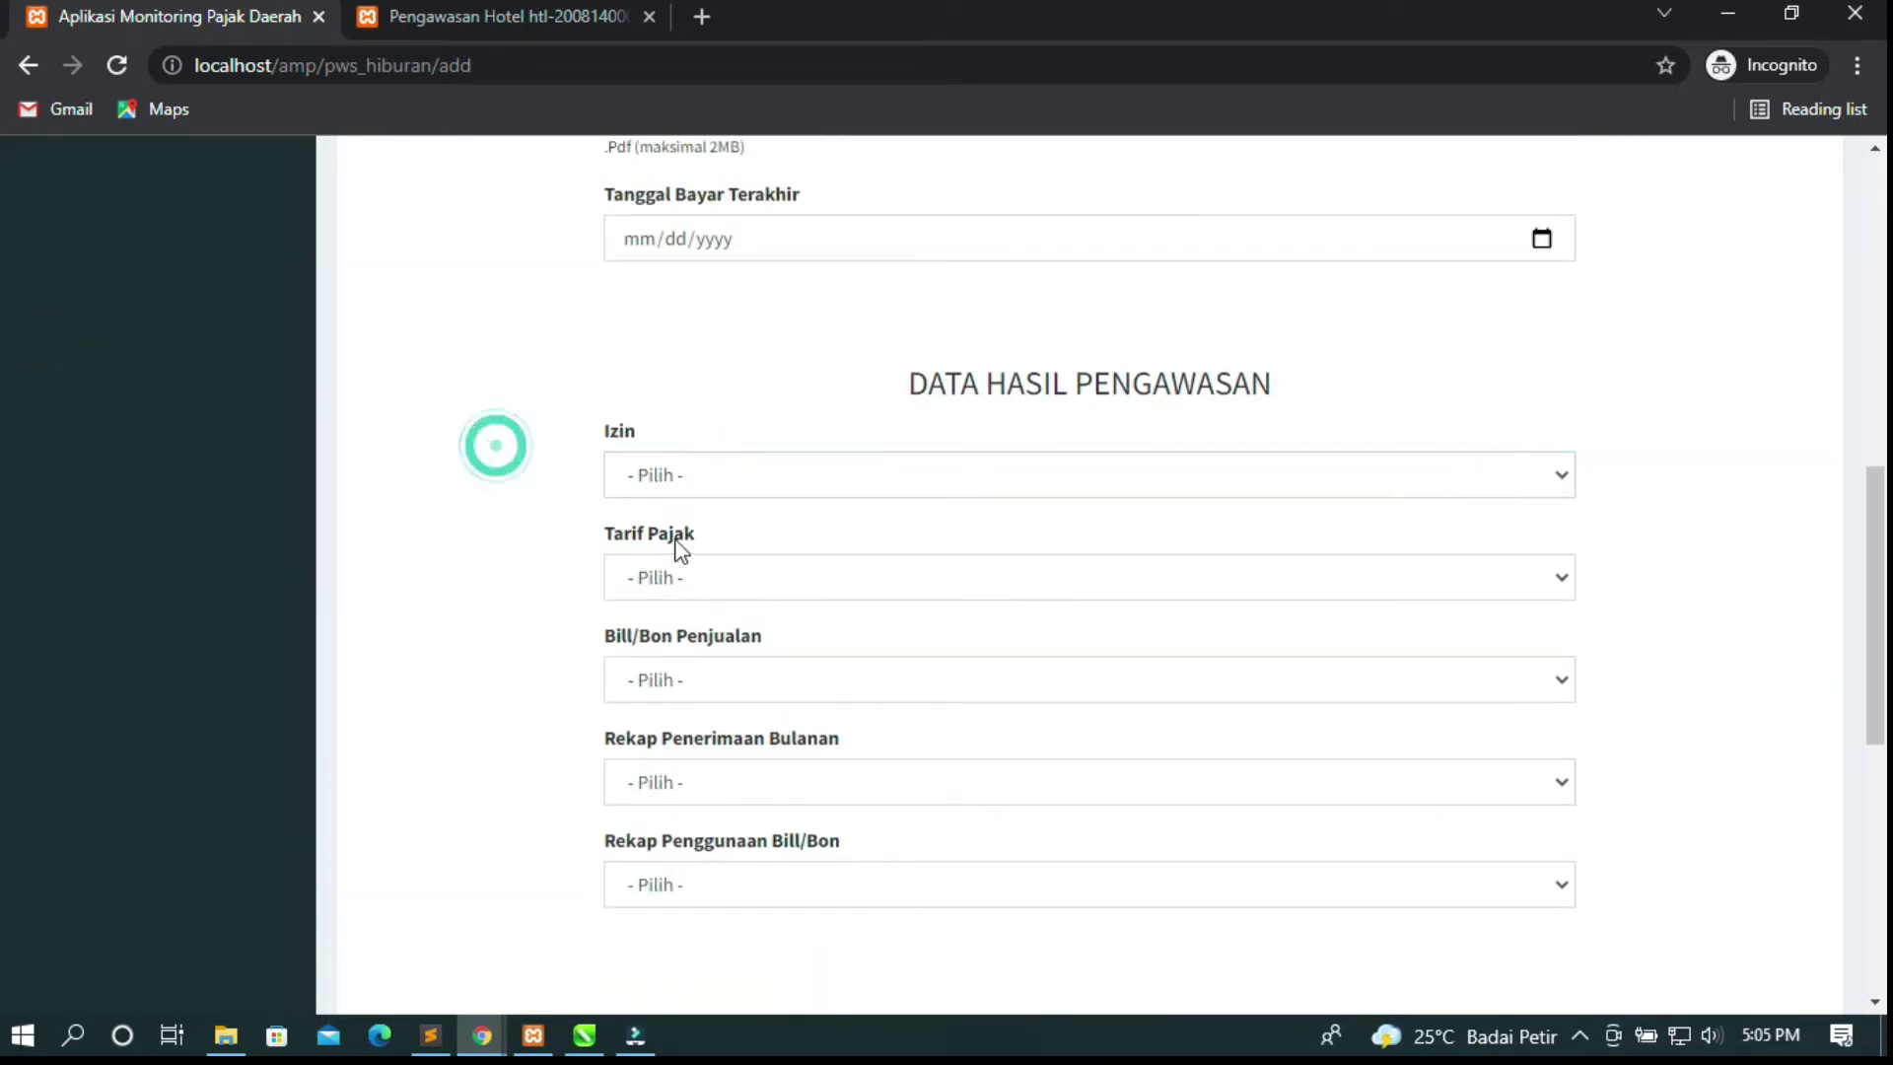
{"action": "left_click", "coordinate": [872, 582]}
{"action": "left_click", "coordinate": [872, 583]}
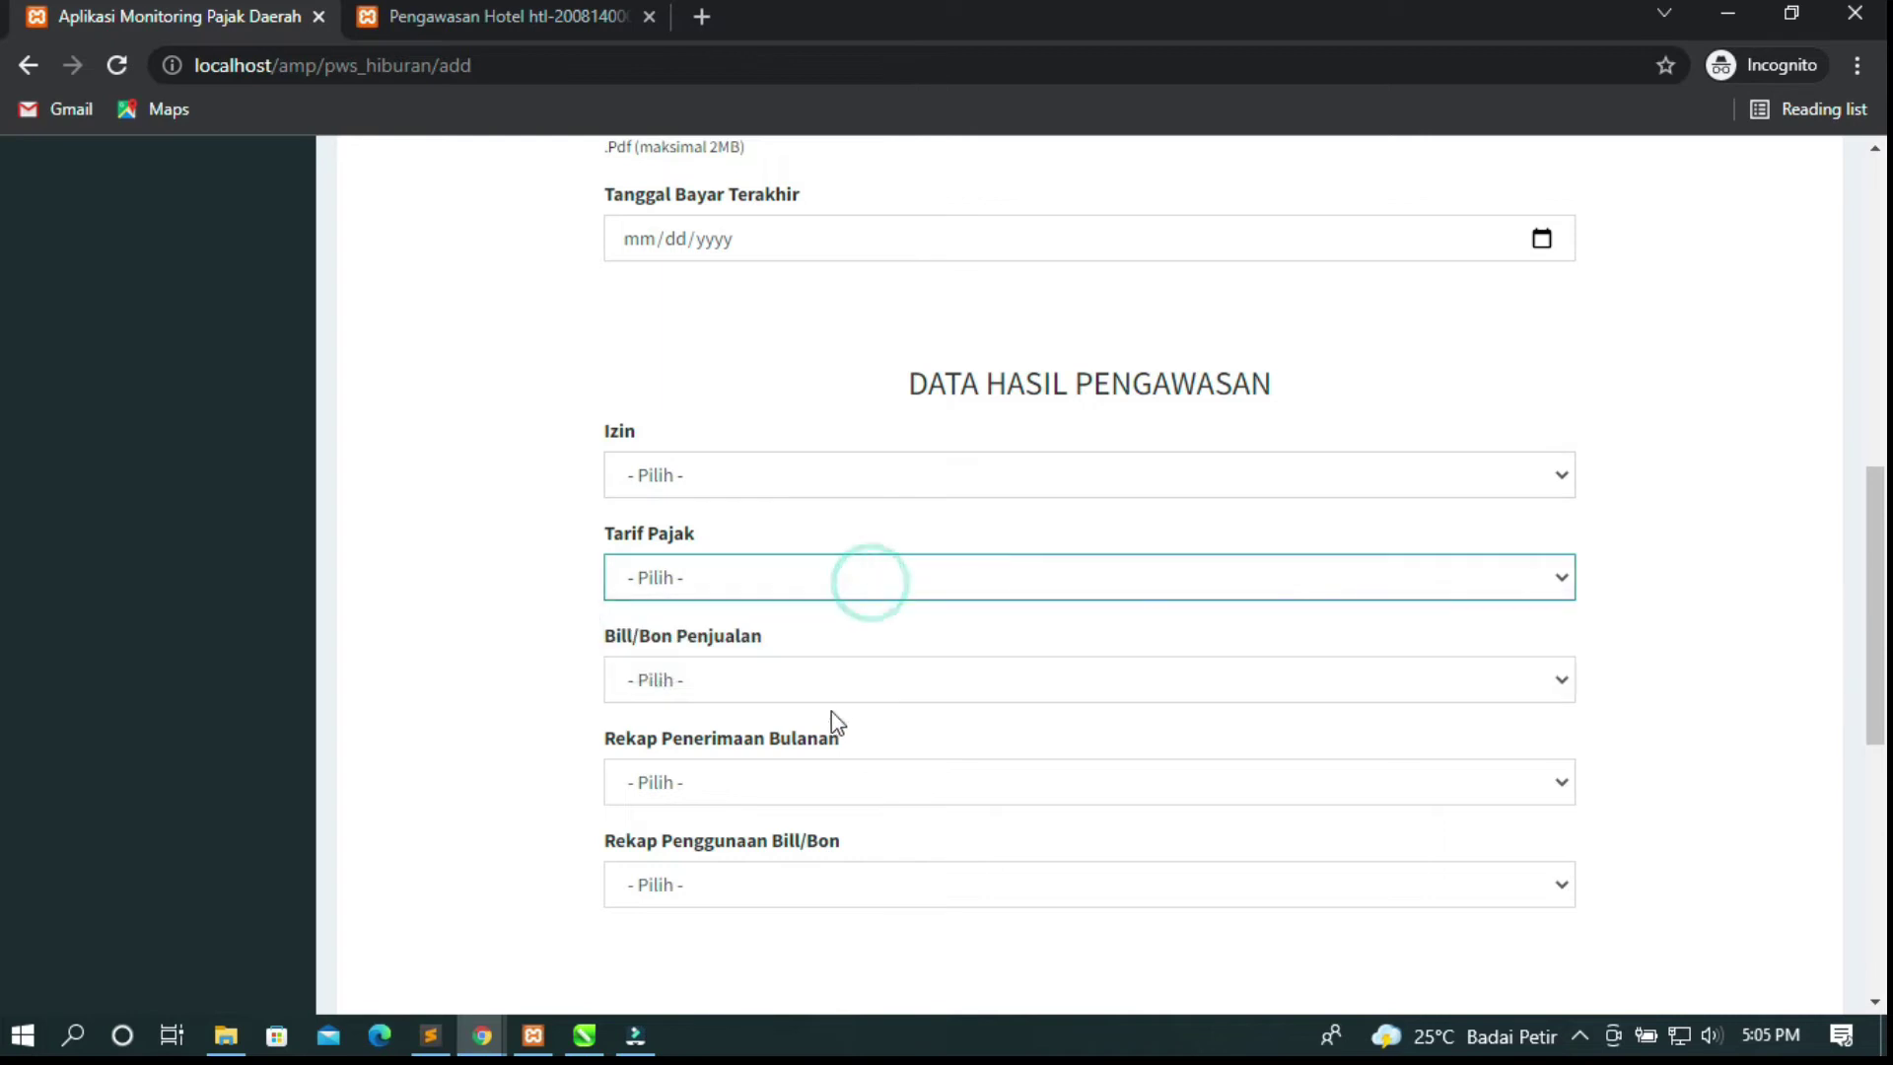
{"action": "scroll", "coordinate": [779, 690], "scroll_direction": "down", "scroll_amount": 1}
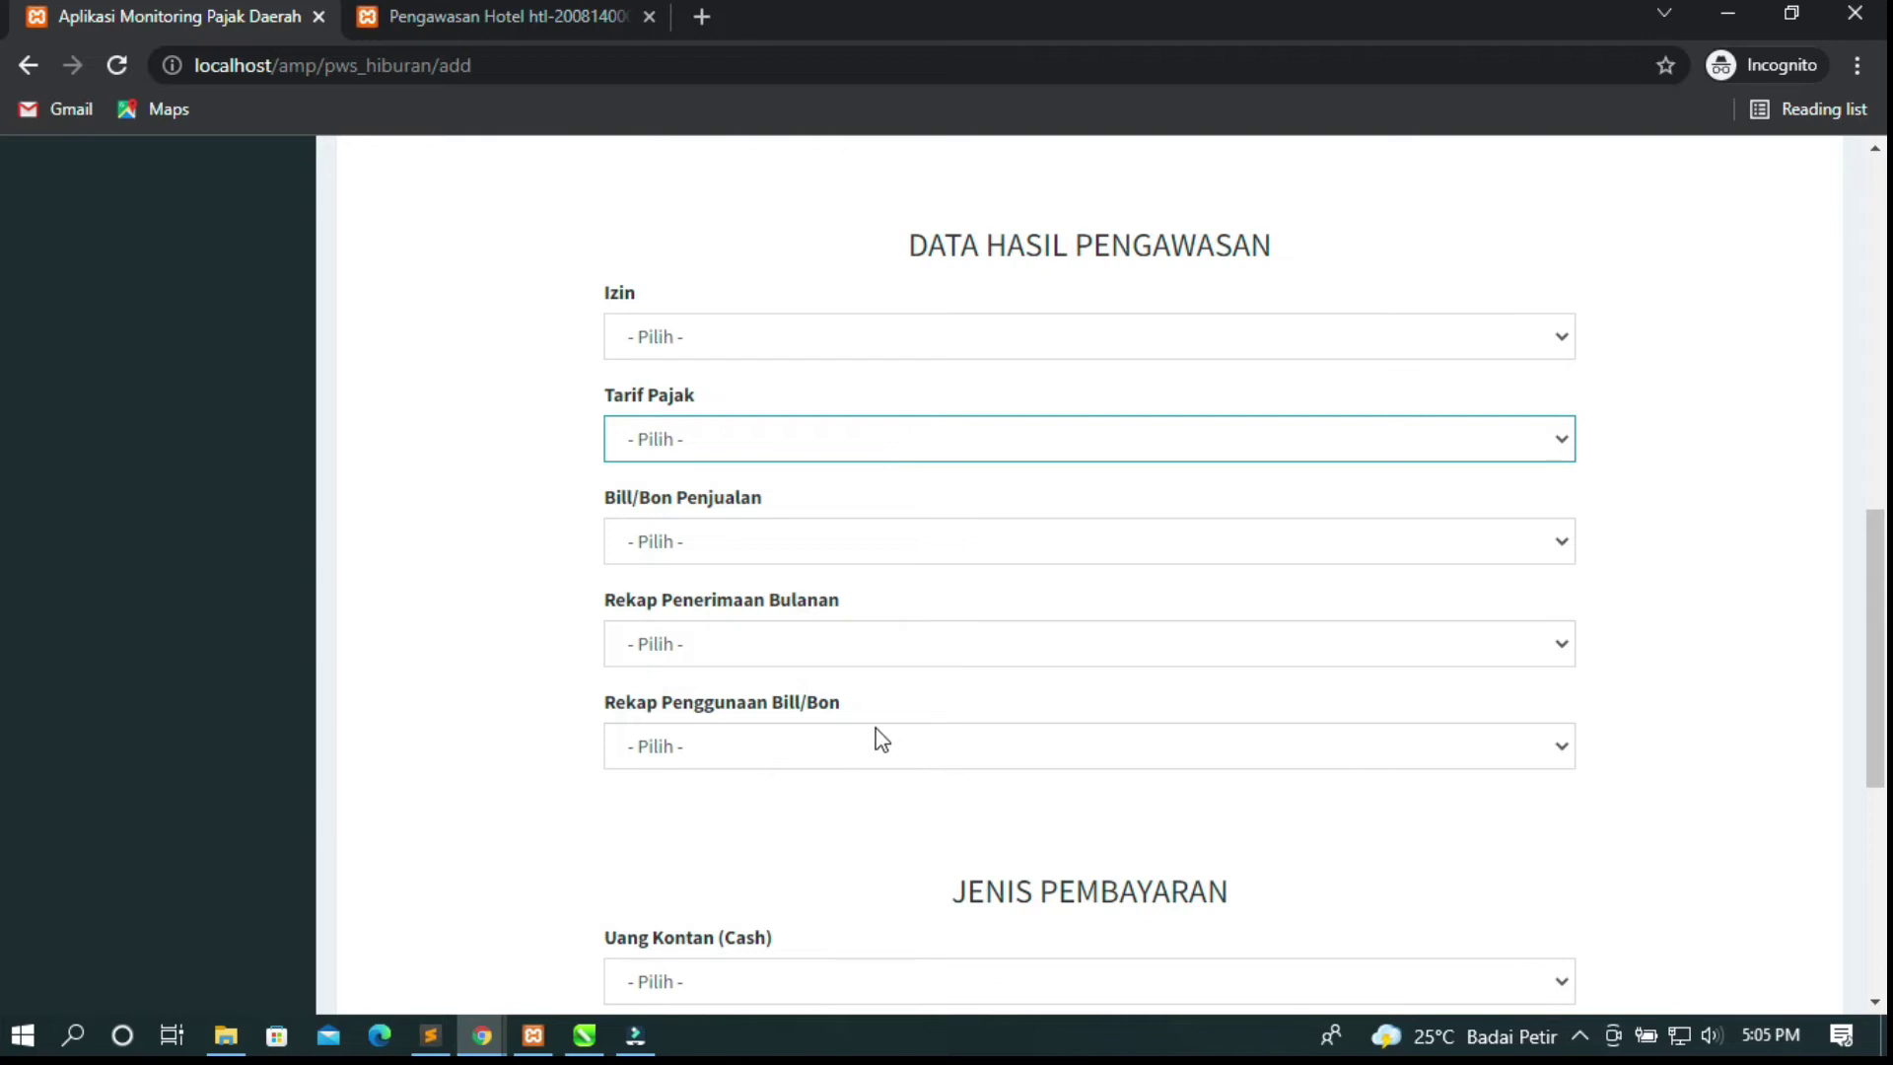
Examine the Jenis Pembayaran section and the Keterangan field at the end of the monitoring form.
{"action": "scroll", "coordinate": [882, 739], "scroll_direction": "down", "scroll_amount": 5}
{"action": "scroll", "coordinate": [934, 542], "scroll_direction": "up", "scroll_amount": 1}
{"action": "scroll", "coordinate": [932, 544], "scroll_direction": "down", "scroll_amount": 1}
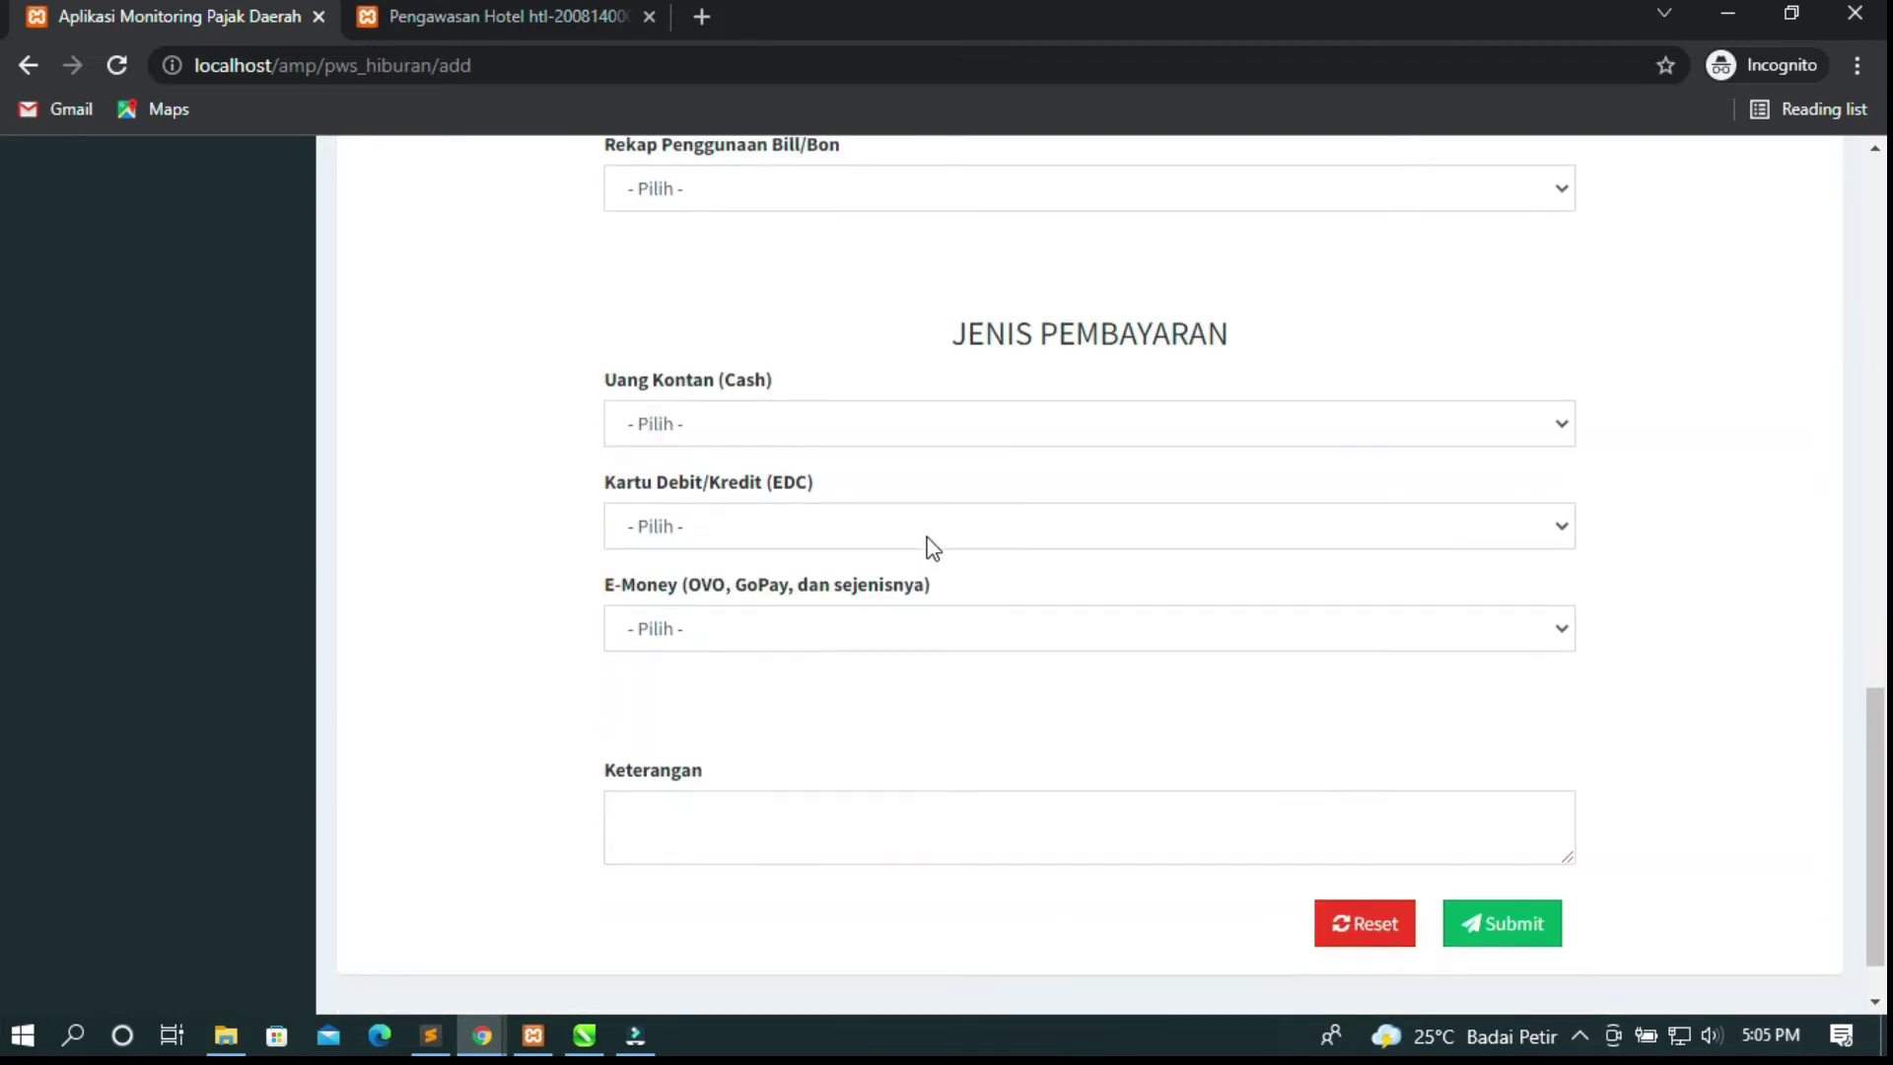
{"action": "scroll", "coordinate": [932, 547], "scroll_direction": "up", "scroll_amount": 2}
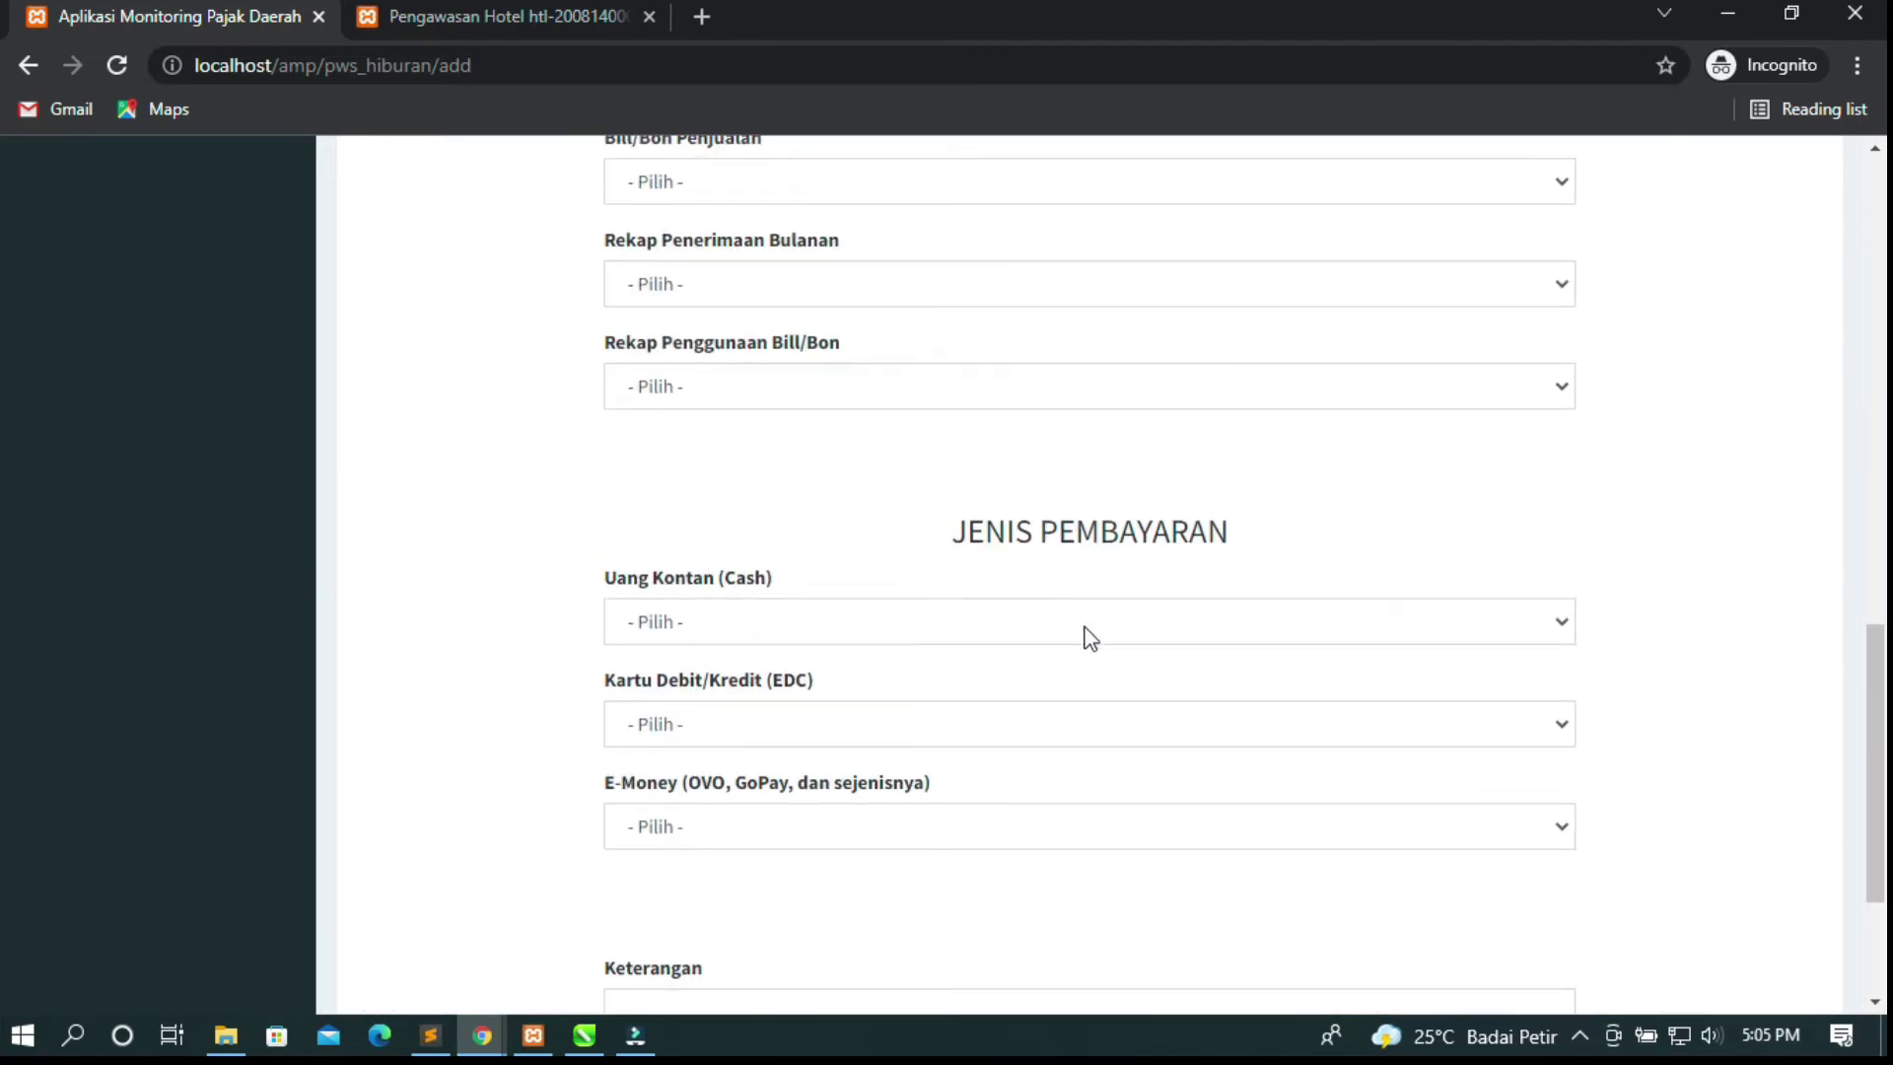
Review the rest of the entertainment monitoring form and return to the Pengawasan Hiburan list without saving.
{"action": "scroll", "coordinate": [1088, 637], "scroll_direction": "down", "scroll_amount": 3}
{"action": "scroll", "coordinate": [1089, 638], "scroll_direction": "up", "scroll_amount": 10}
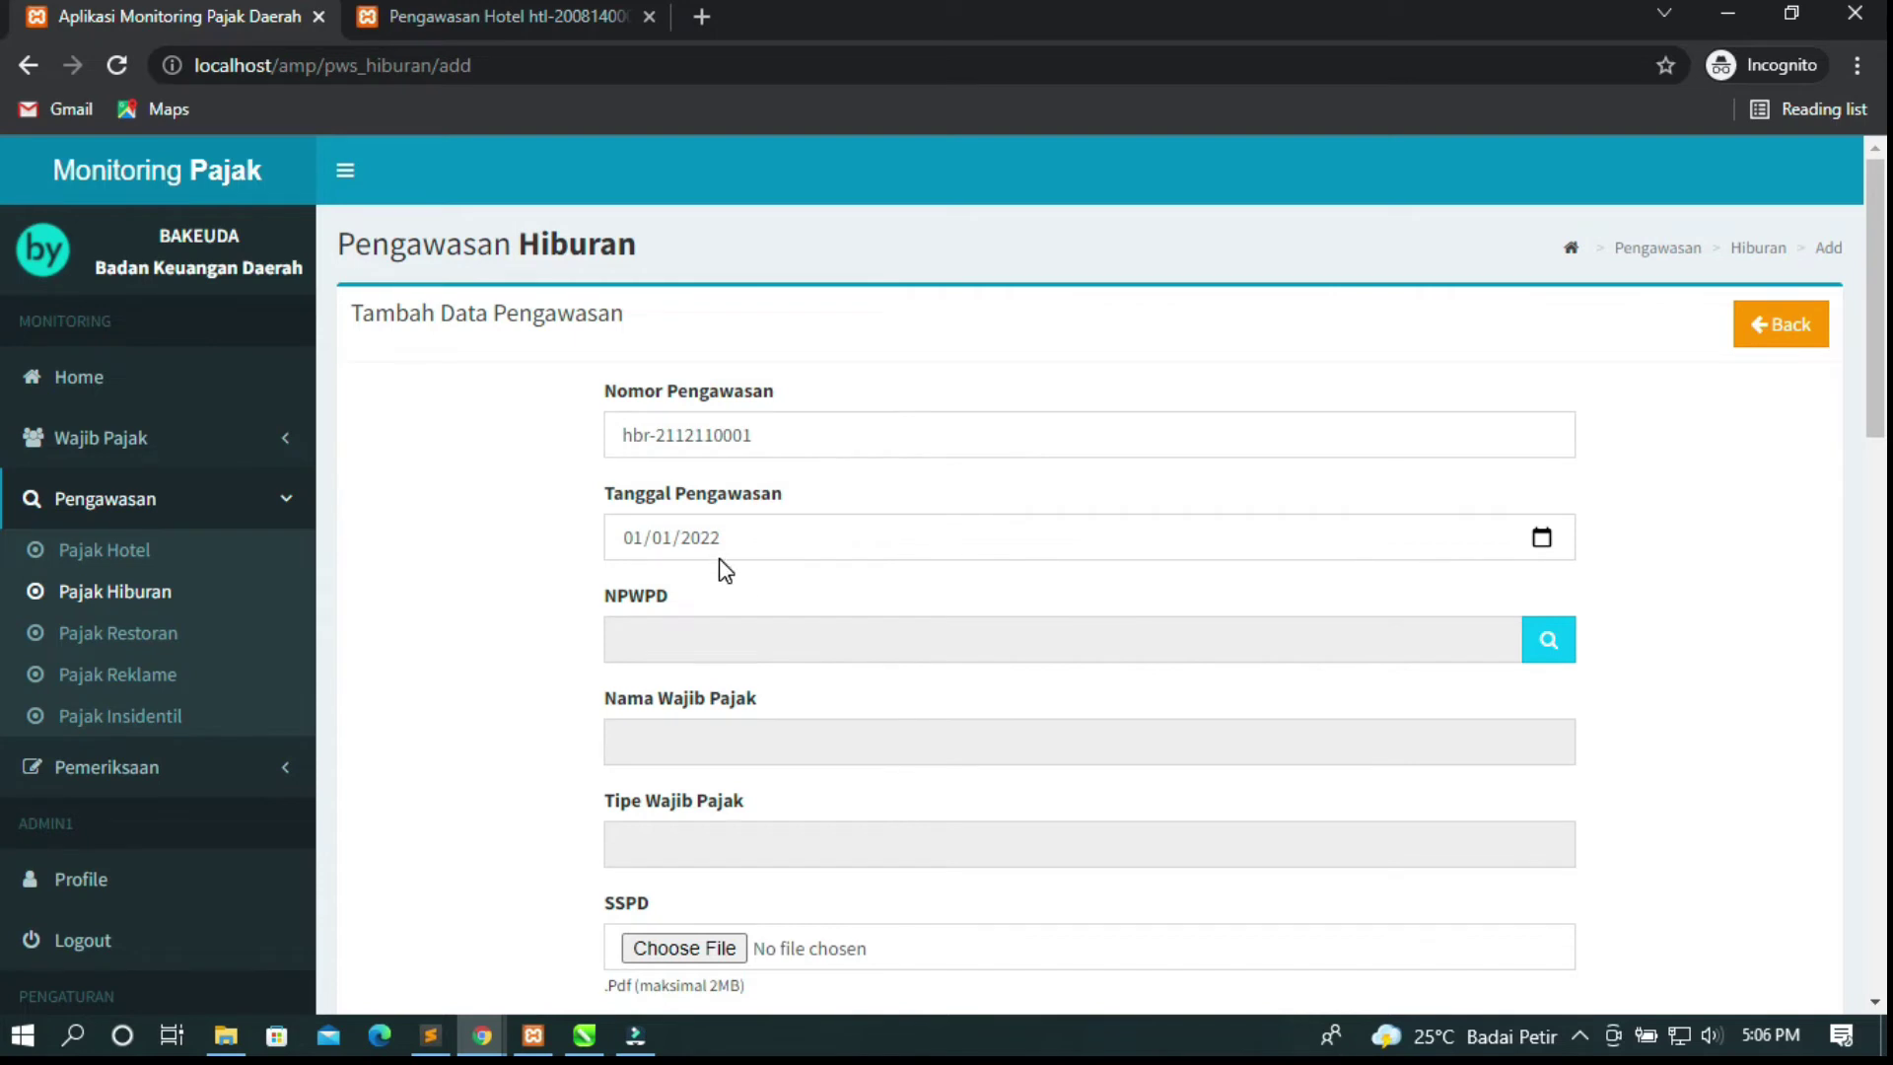
{"action": "left_click", "coordinate": [1774, 334]}
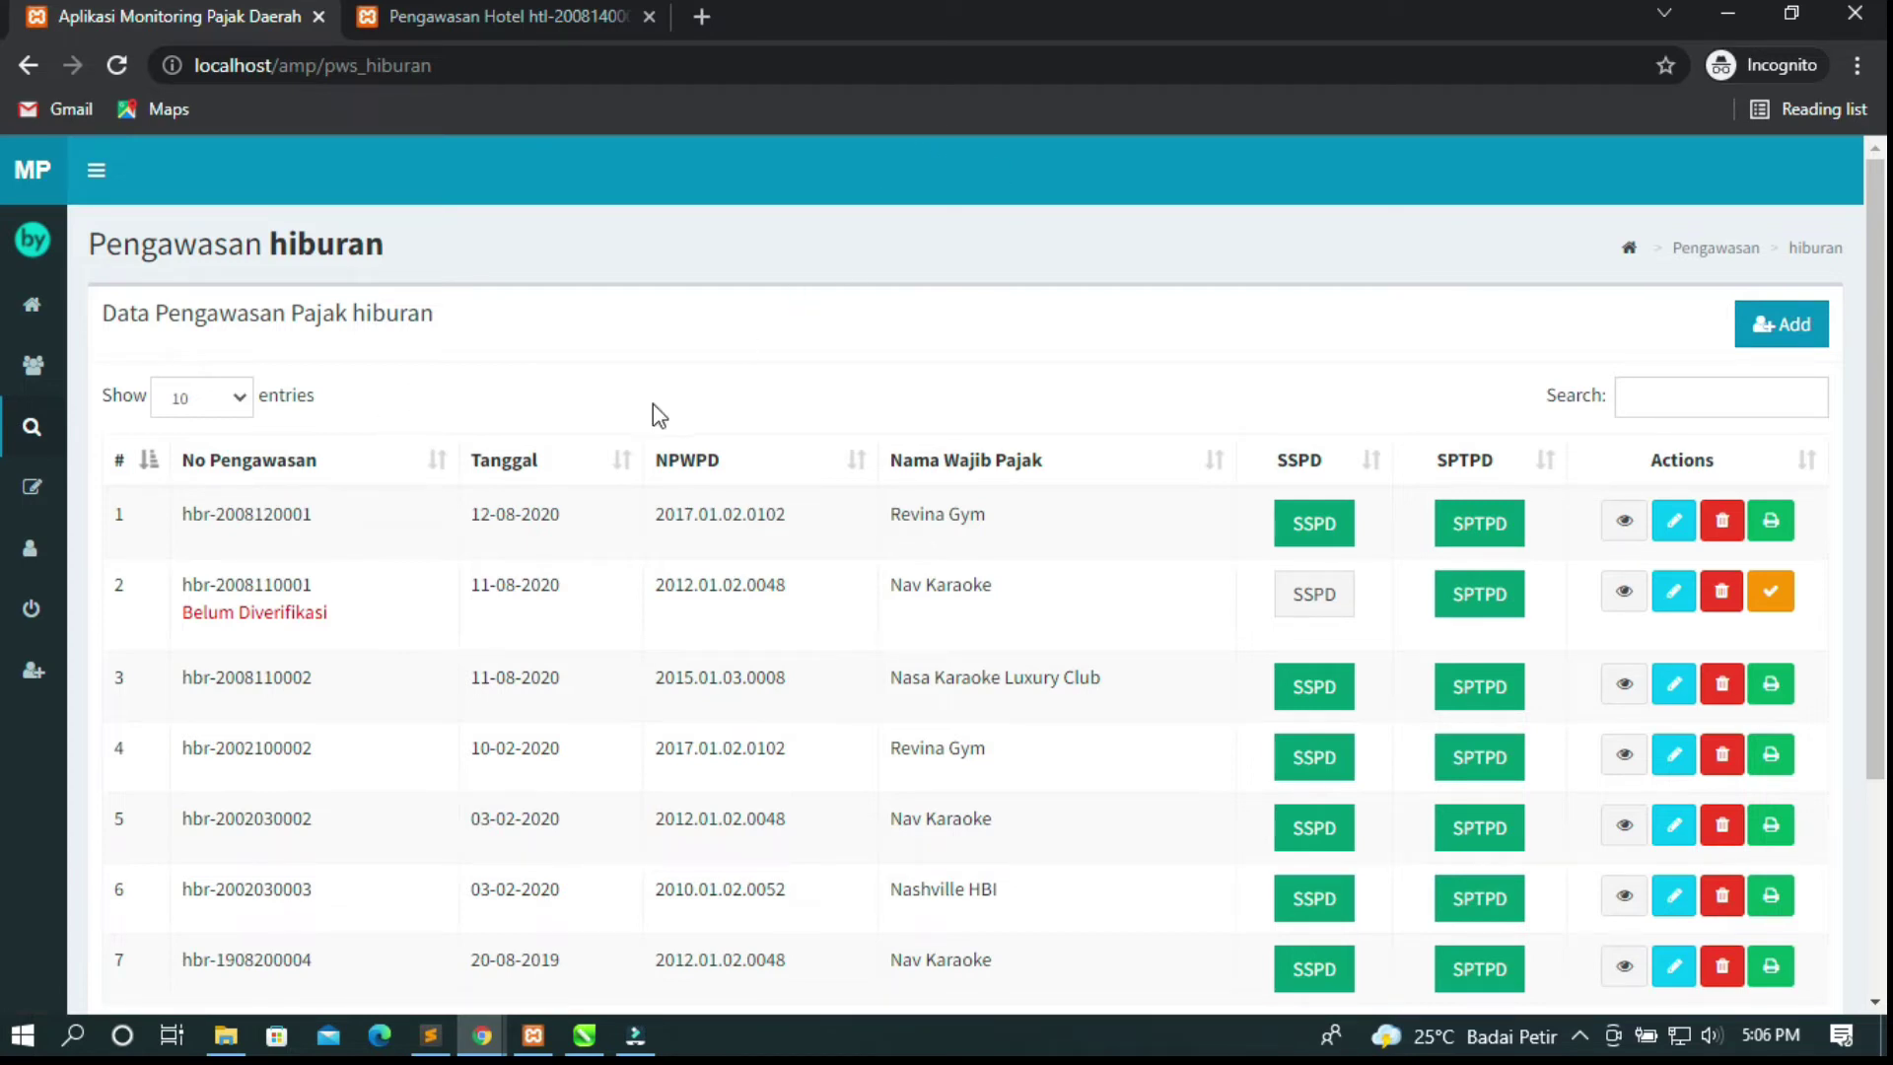
Open the account's Profile settings page and show the tax categories under Pemeriksaan.
{"action": "mouse_move", "coordinate": [37, 493]}
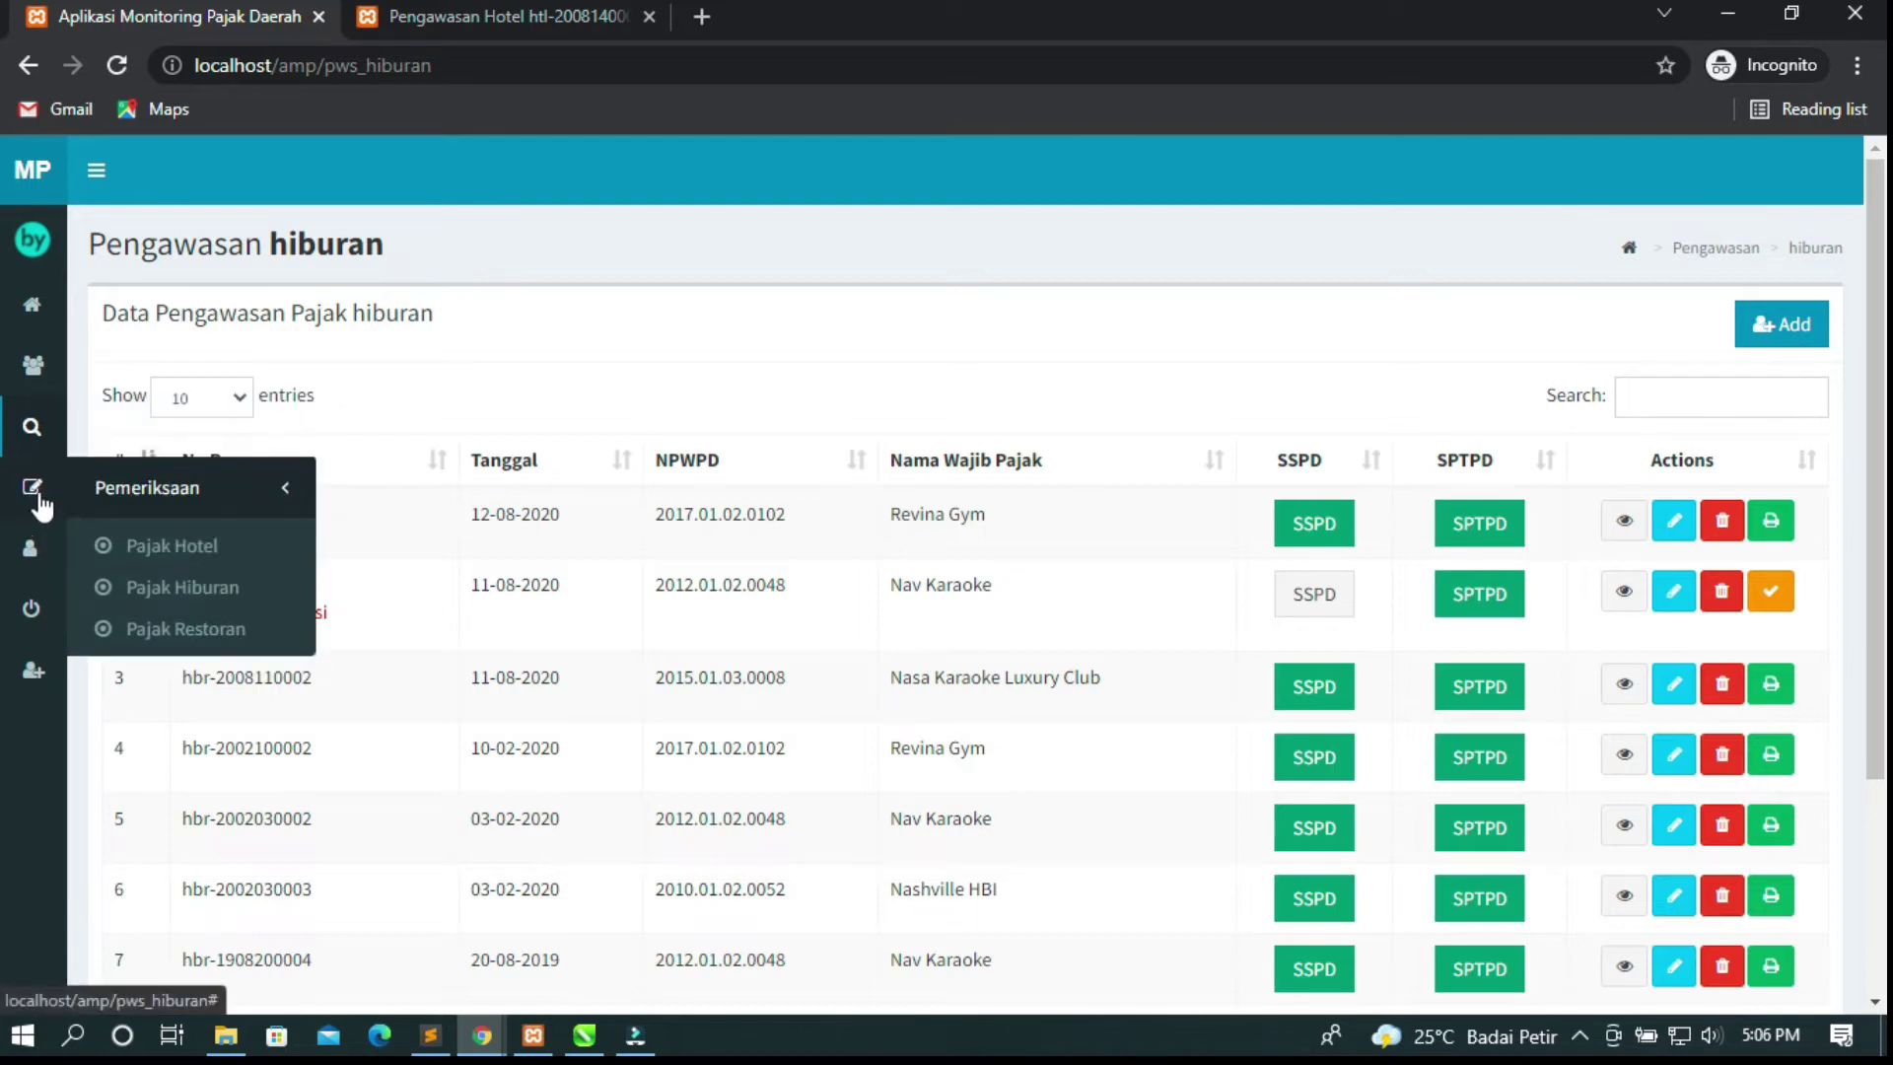
{"action": "left_click", "coordinate": [30, 544]}
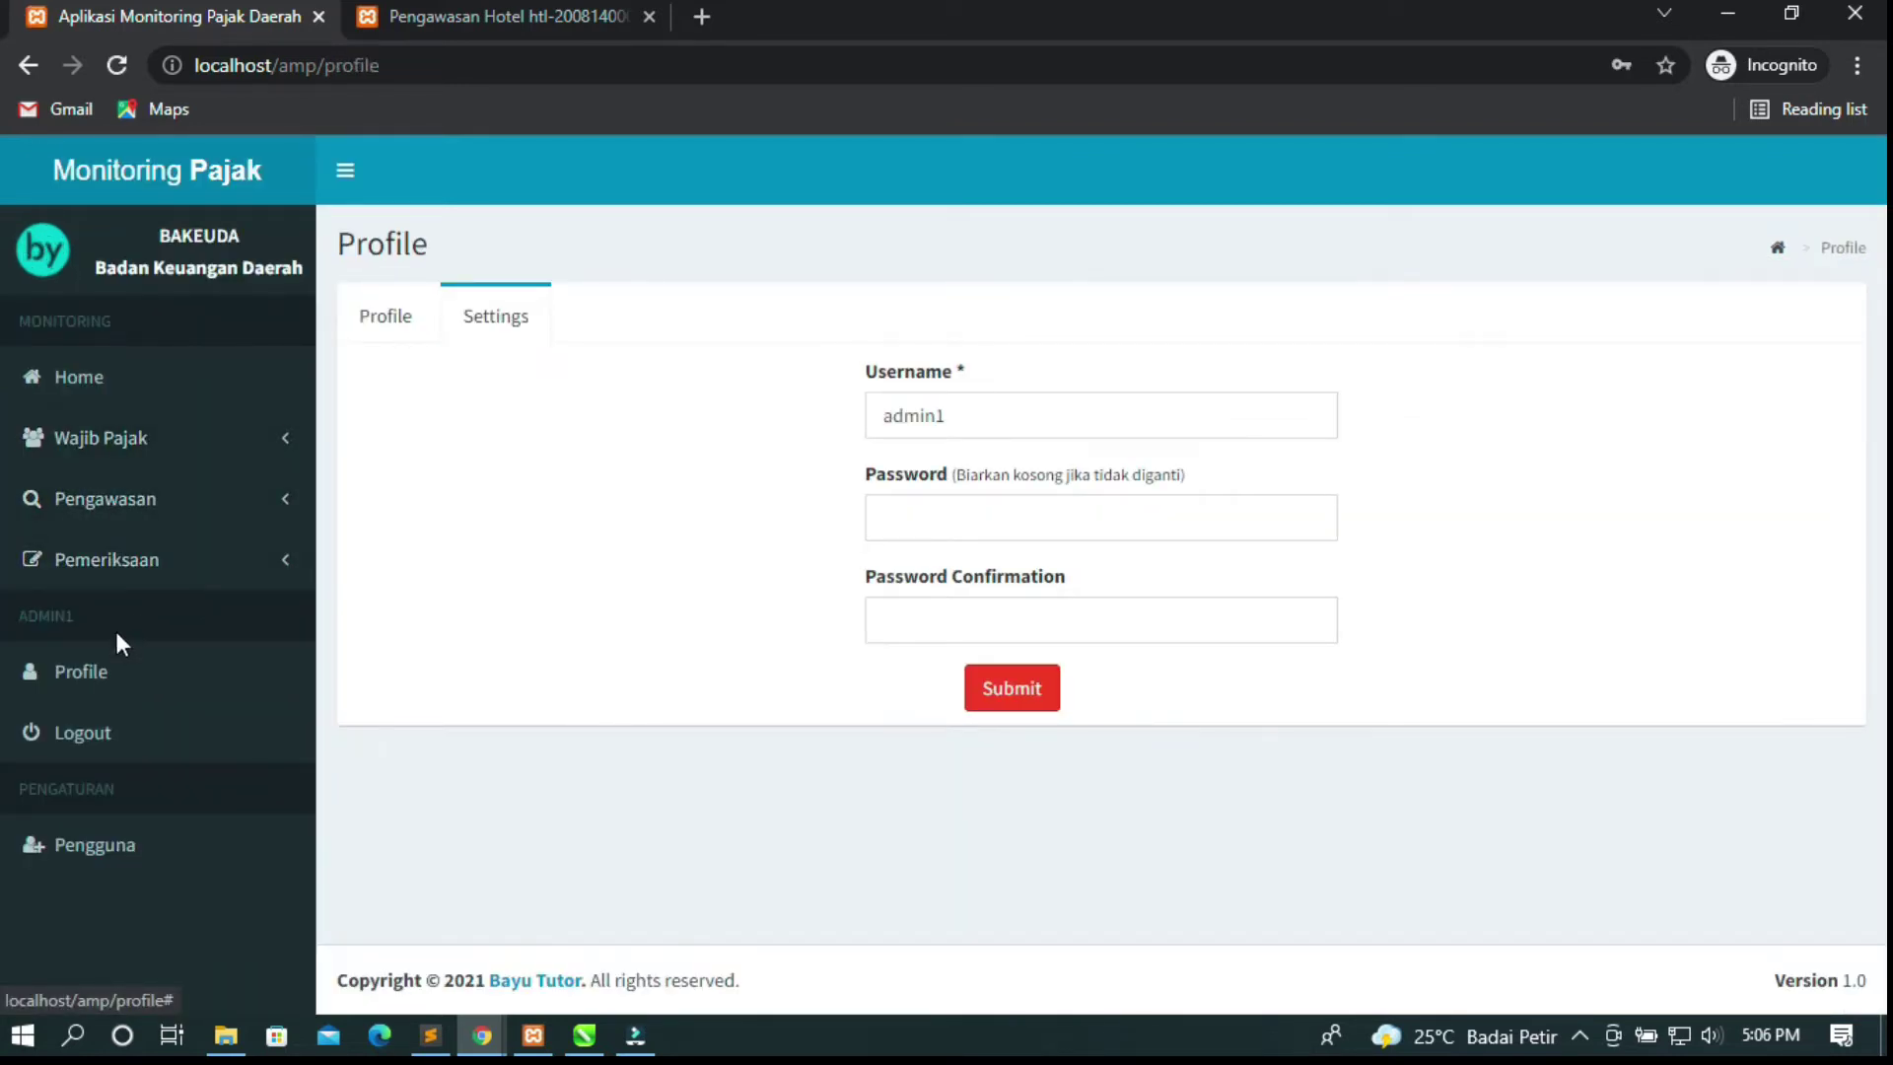
{"action": "left_click", "coordinate": [150, 564]}
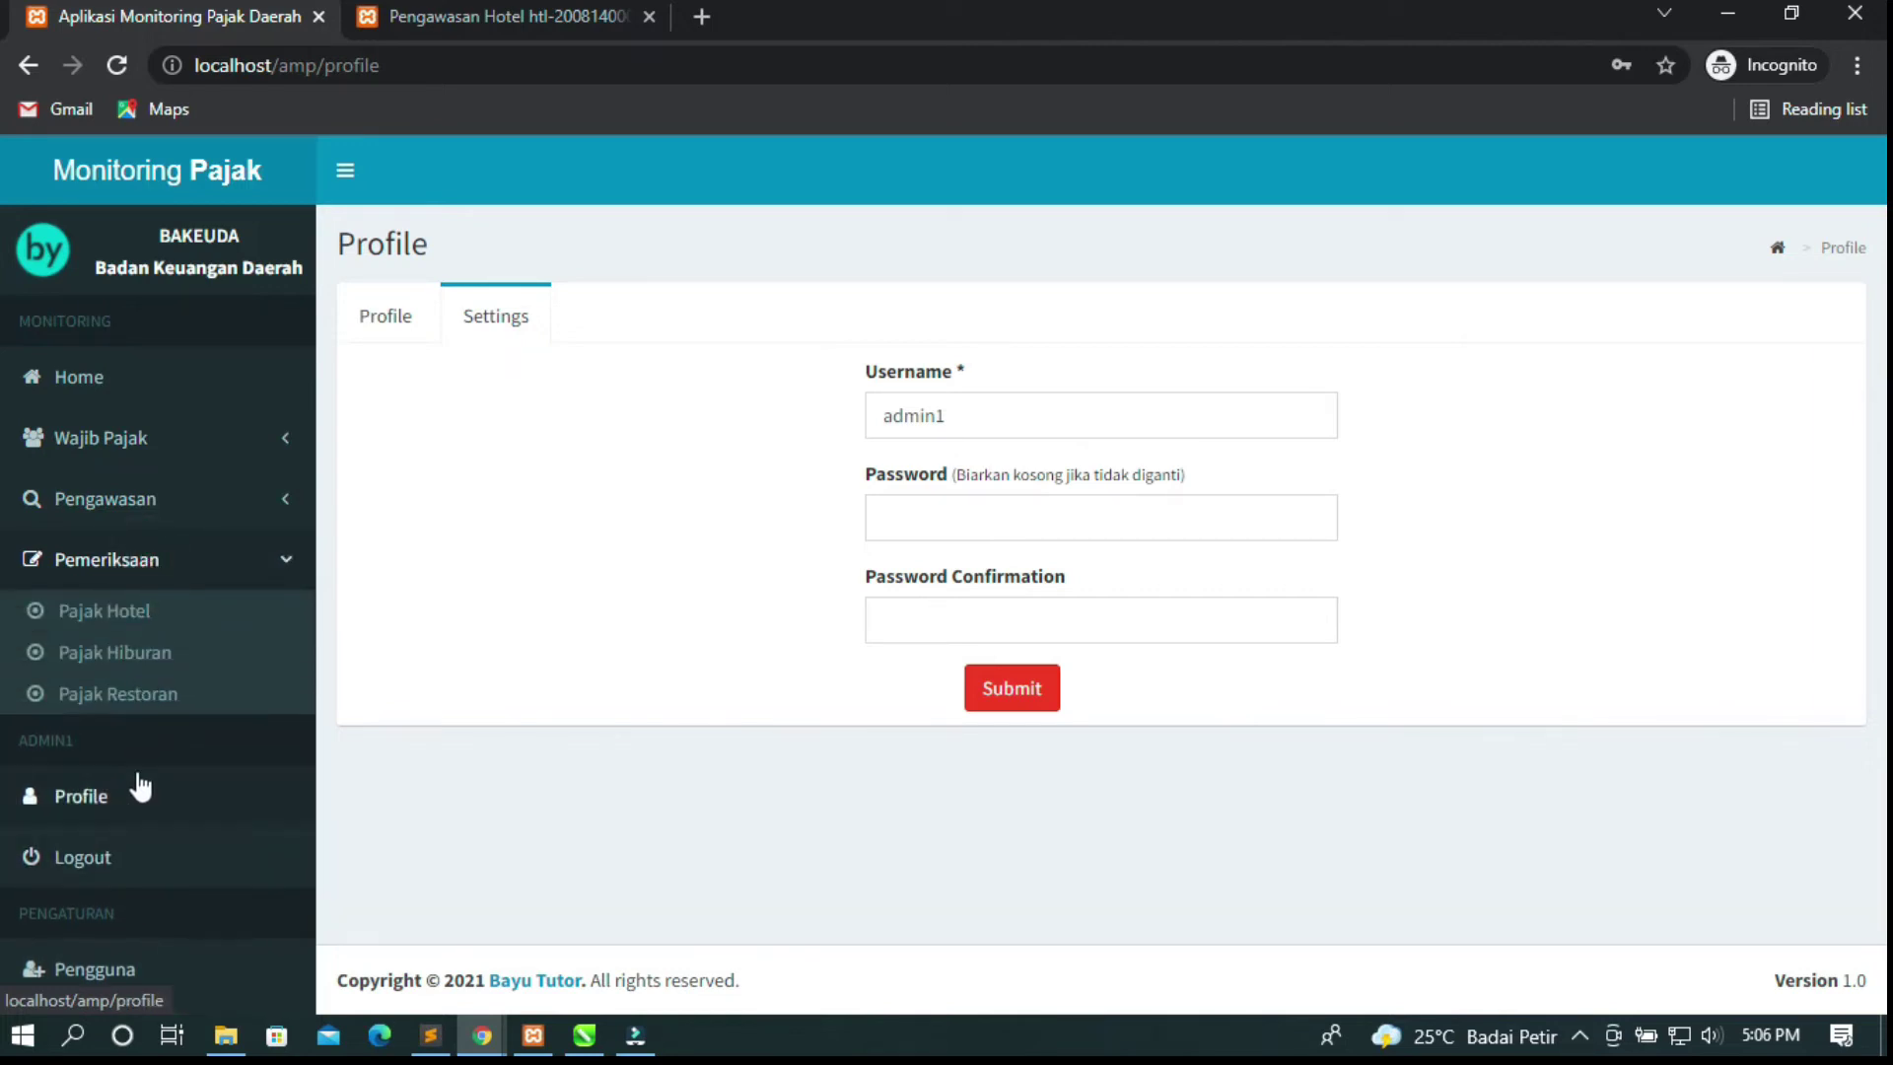
Open the Pengawasan list for Pajak Restoran and examine its records and recap date filters.
{"action": "left_click", "coordinate": [188, 509]}
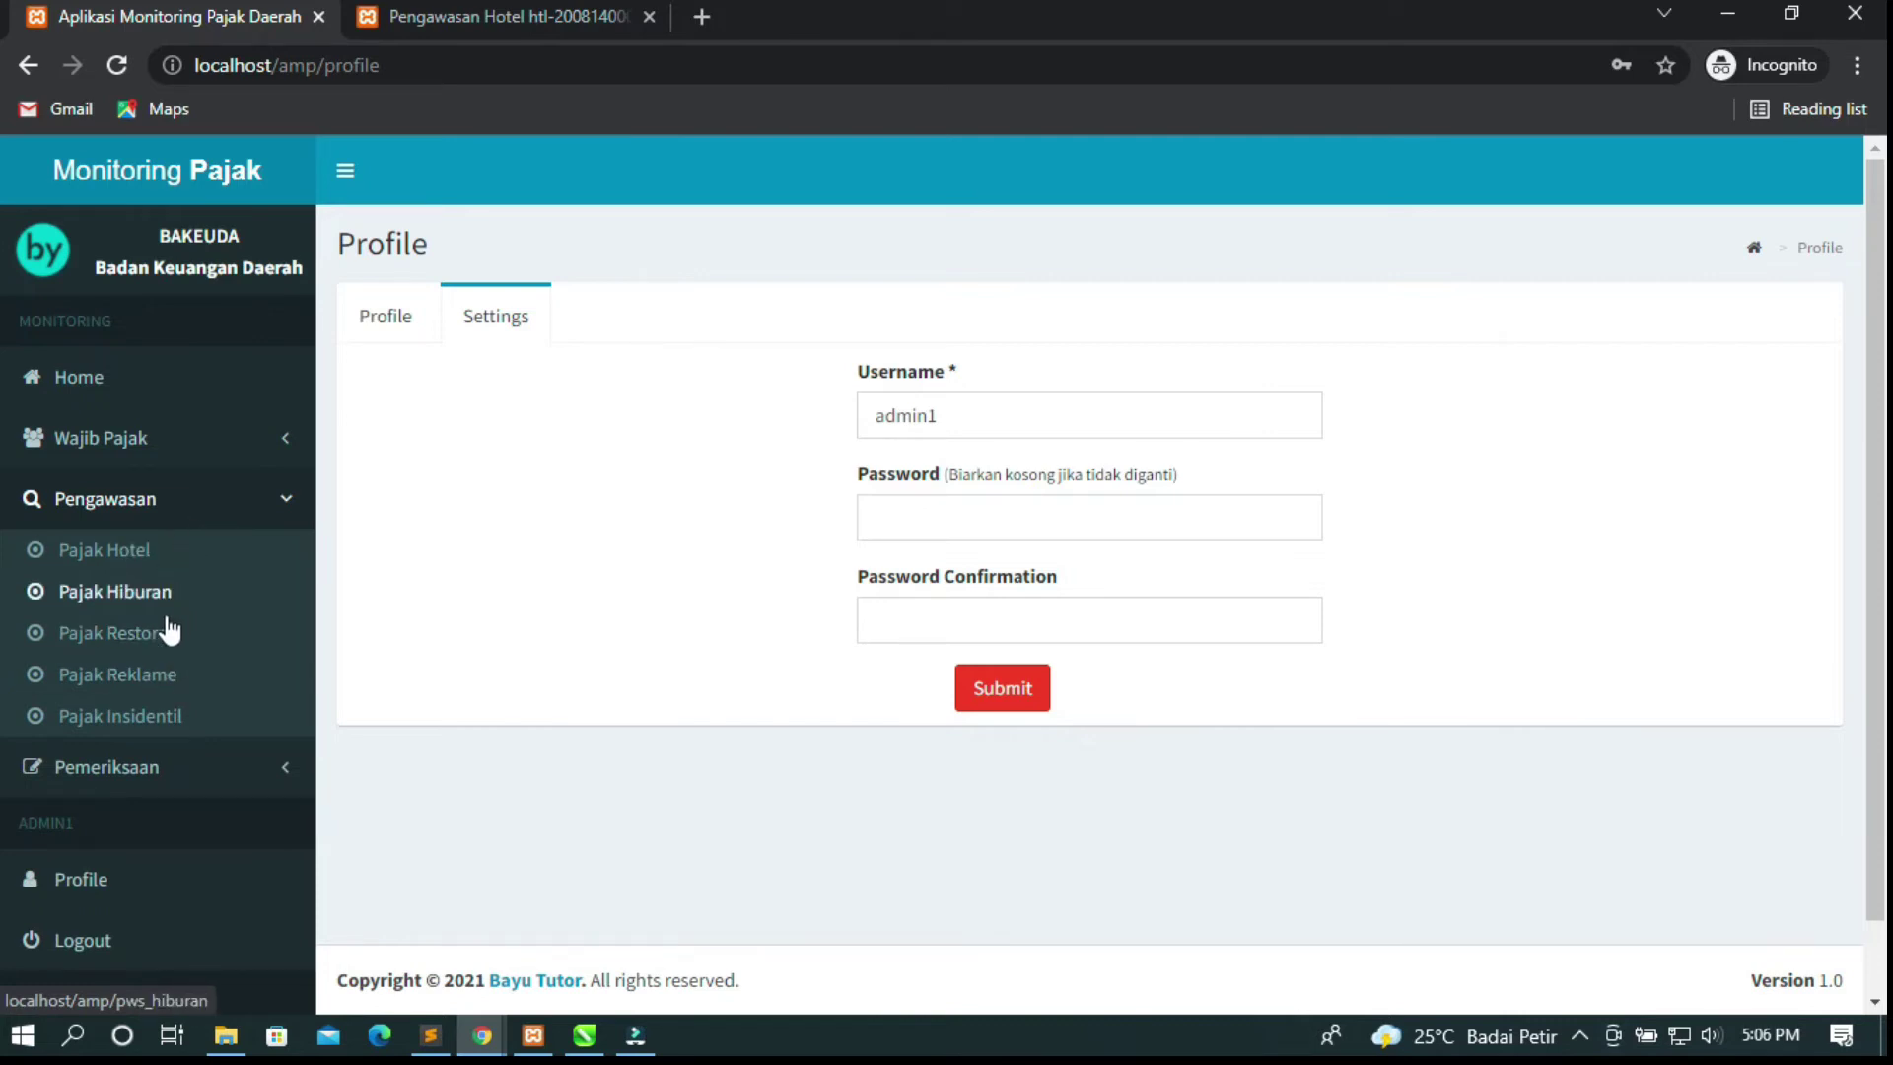
{"action": "left_click", "coordinate": [143, 650]}
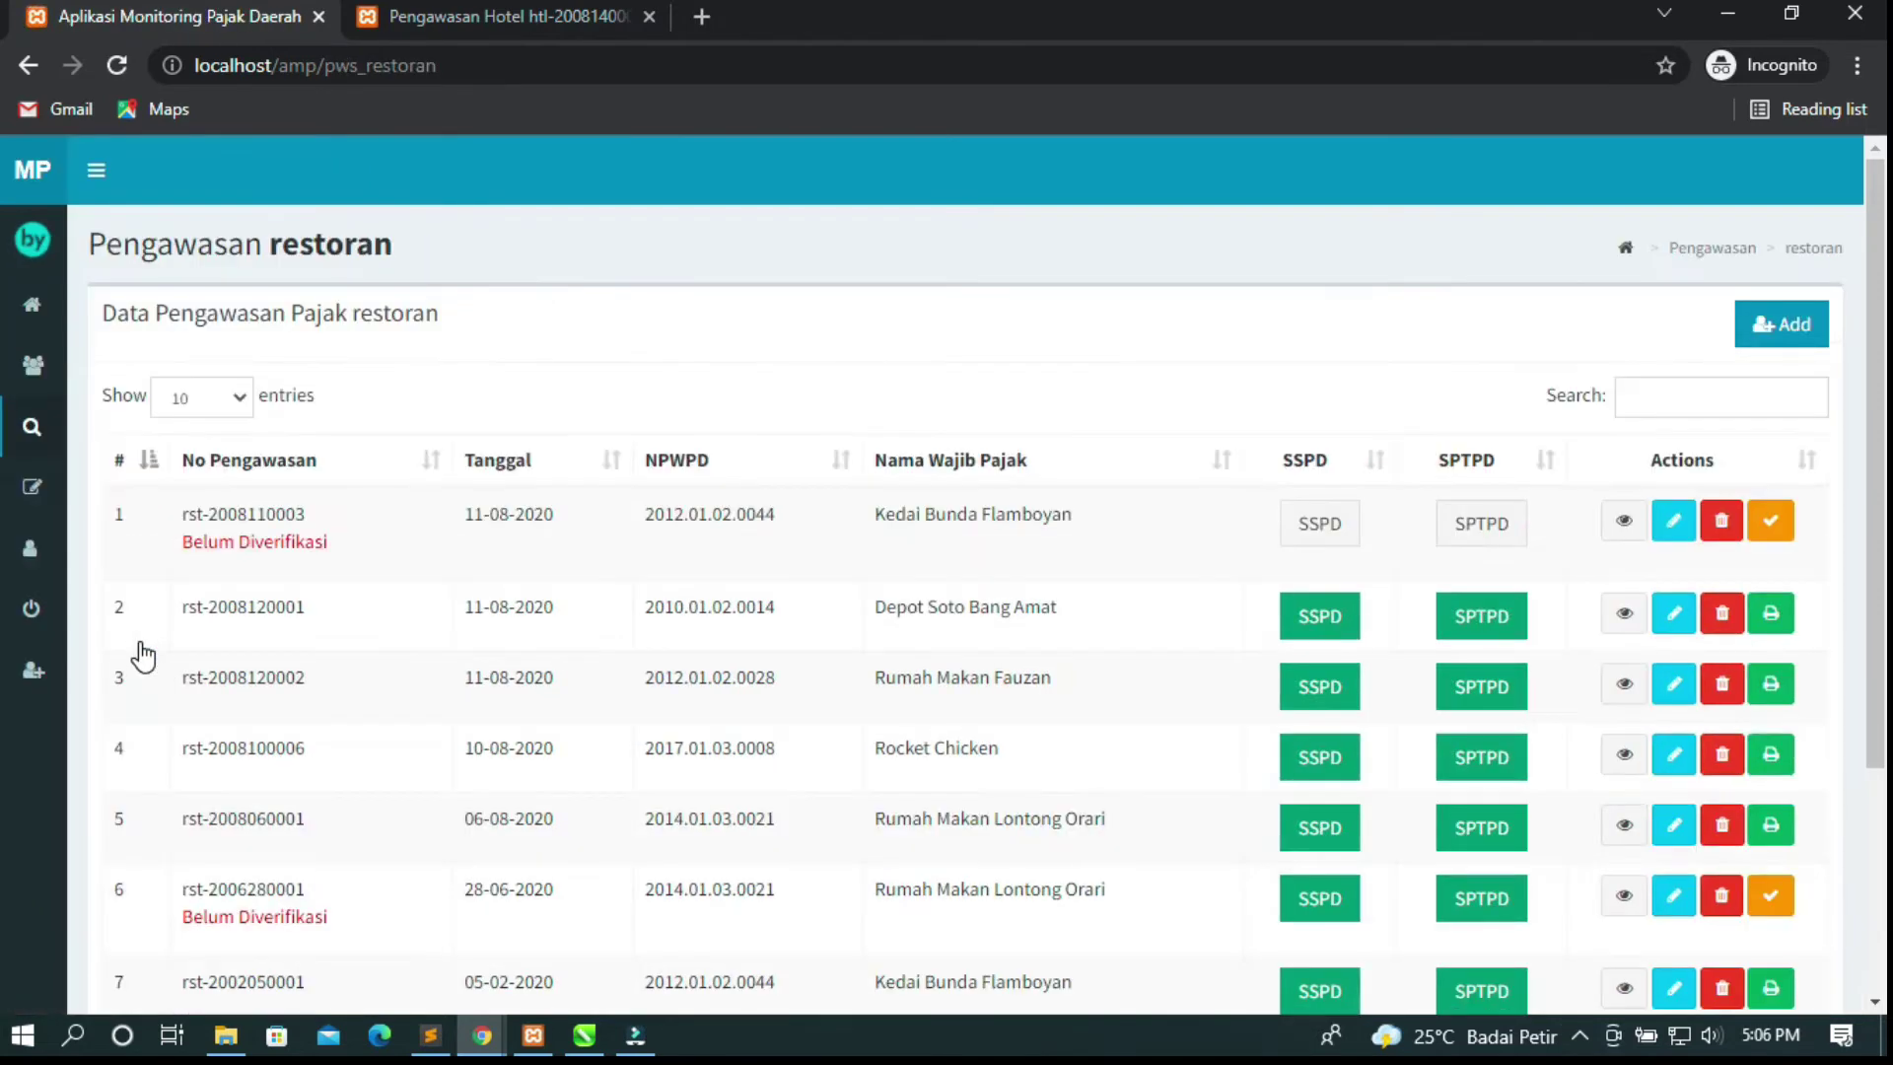
{"action": "scroll", "coordinate": [728, 691], "scroll_direction": "down", "scroll_amount": 3}
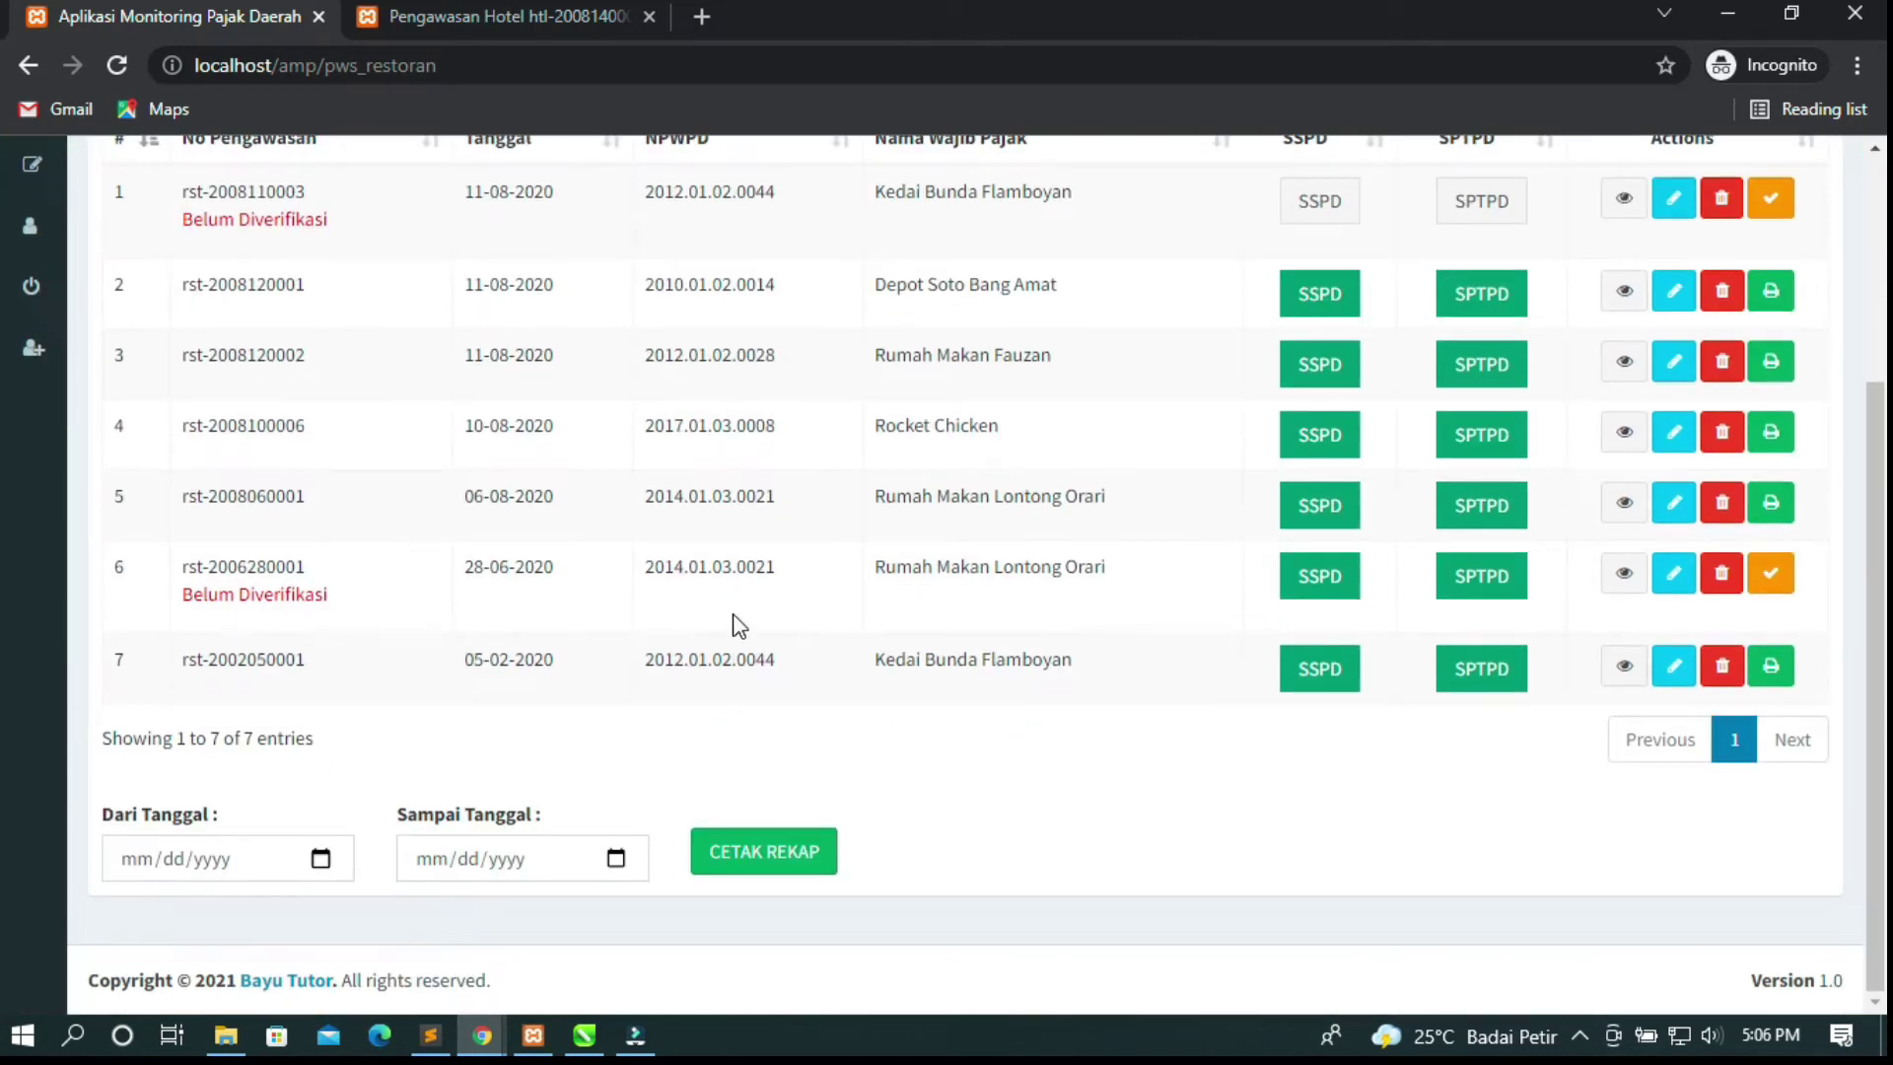
{"action": "scroll", "coordinate": [735, 623], "scroll_direction": "up", "scroll_amount": 3}
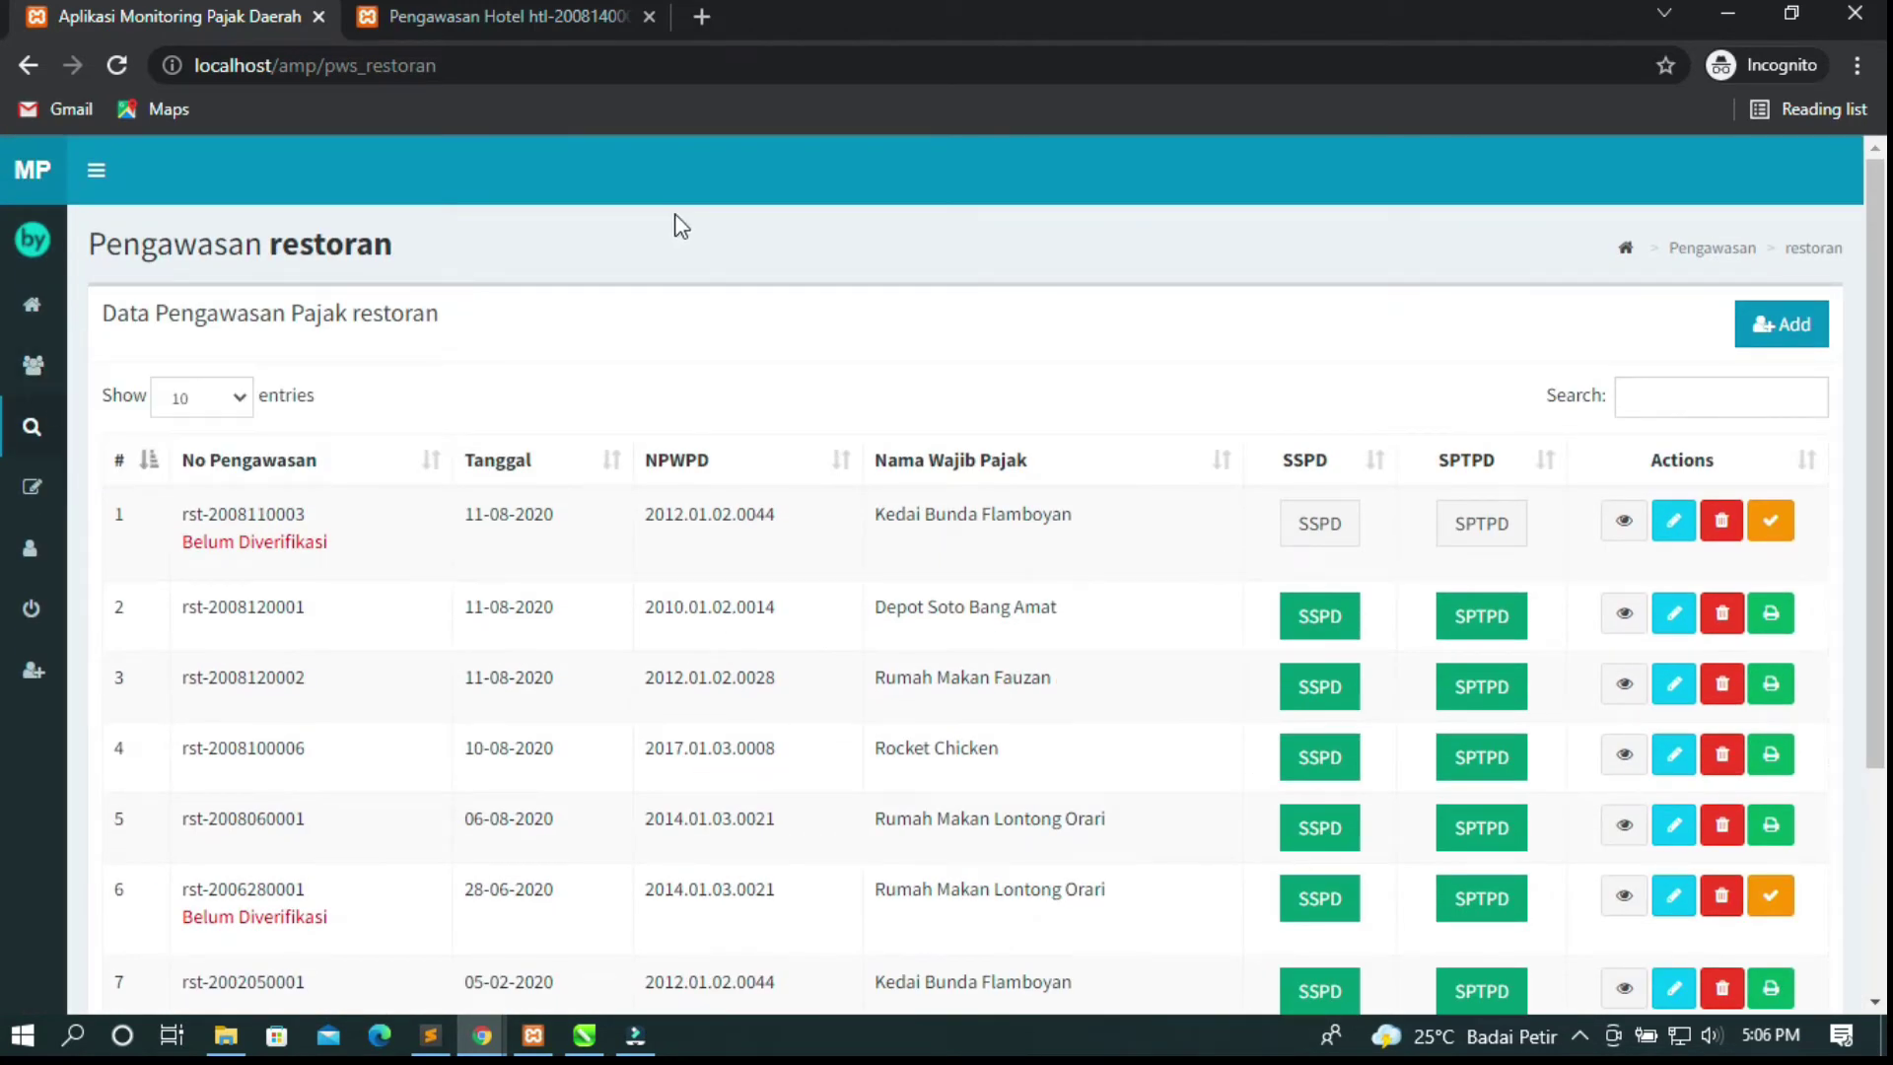
Open the form for adding restaurant monitoring data and examine its fields from beginning to end without filling them in.
{"action": "left_click", "coordinate": [1792, 320]}
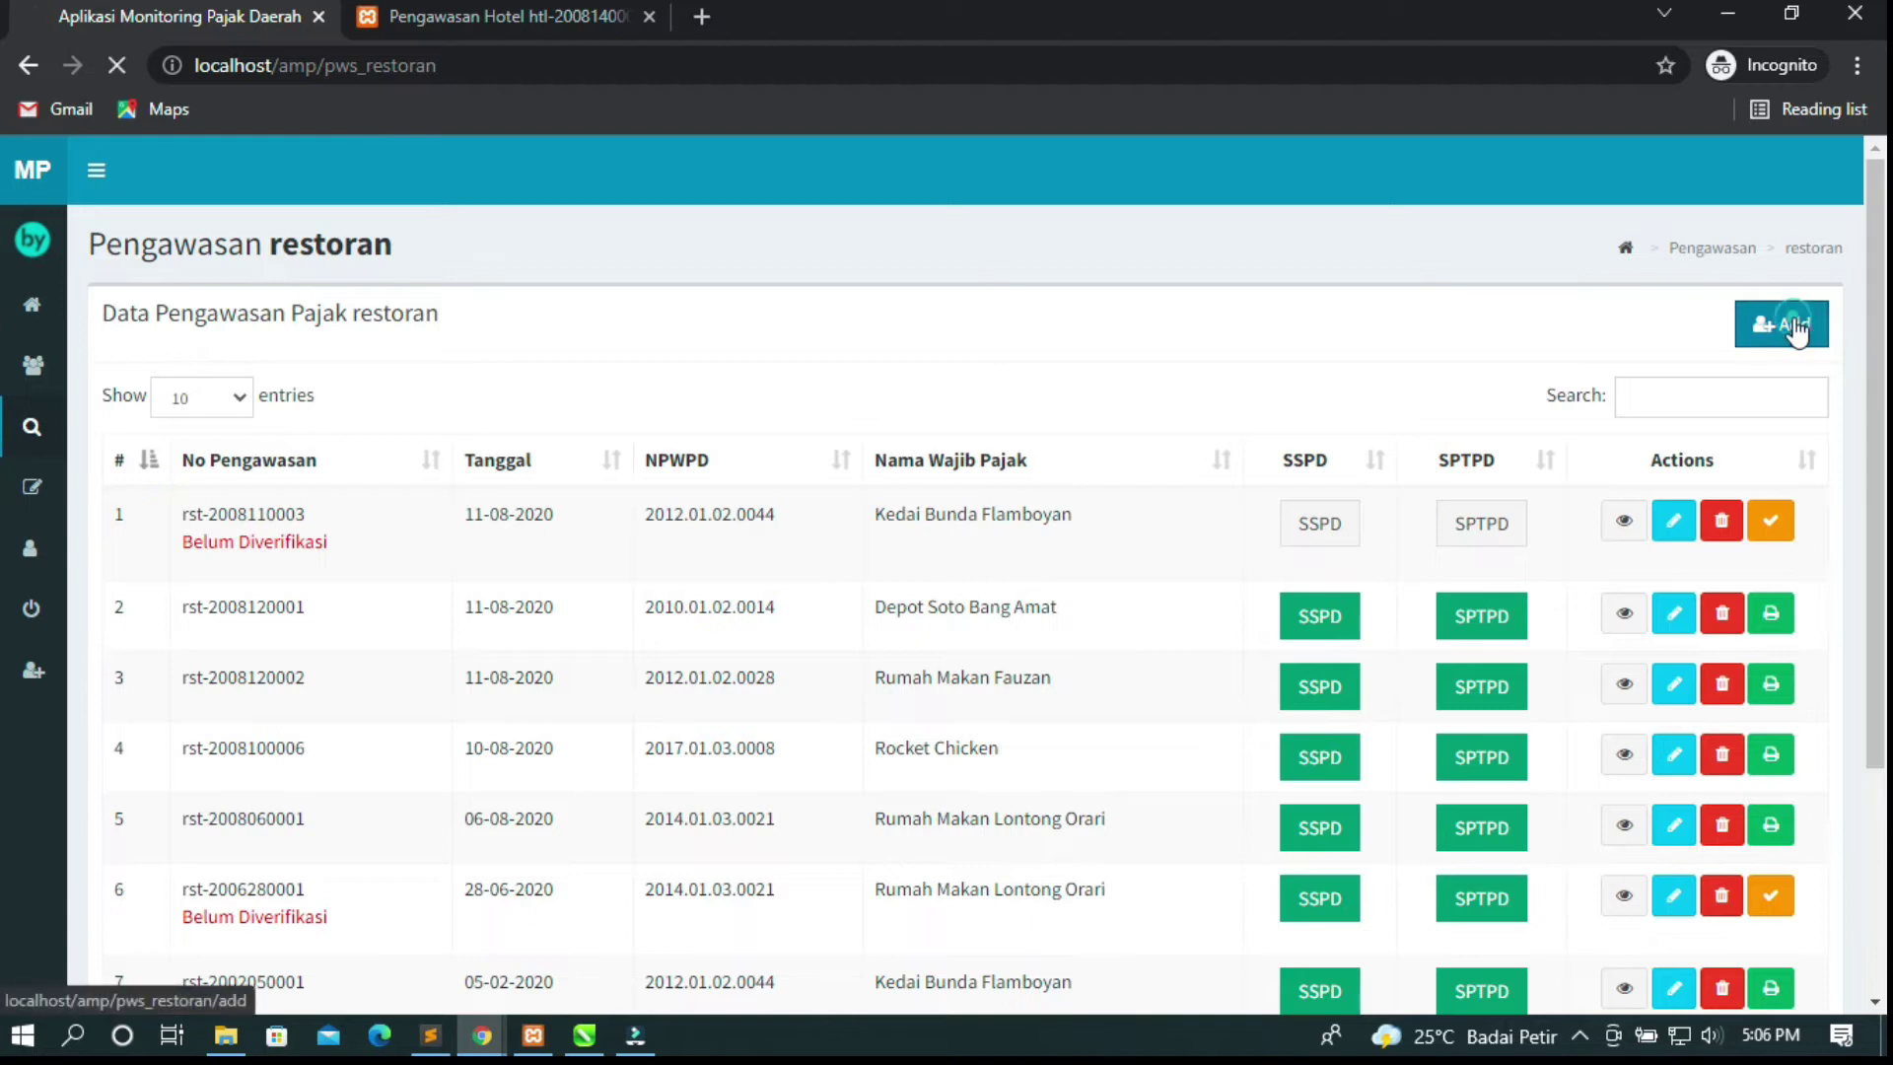
{"action": "scroll", "coordinate": [708, 493], "scroll_direction": "down", "scroll_amount": 15}
{"action": "scroll", "coordinate": [710, 478], "scroll_direction": "down", "scroll_amount": 3}
{"action": "scroll", "coordinate": [819, 625], "scroll_direction": "up", "scroll_amount": 15}
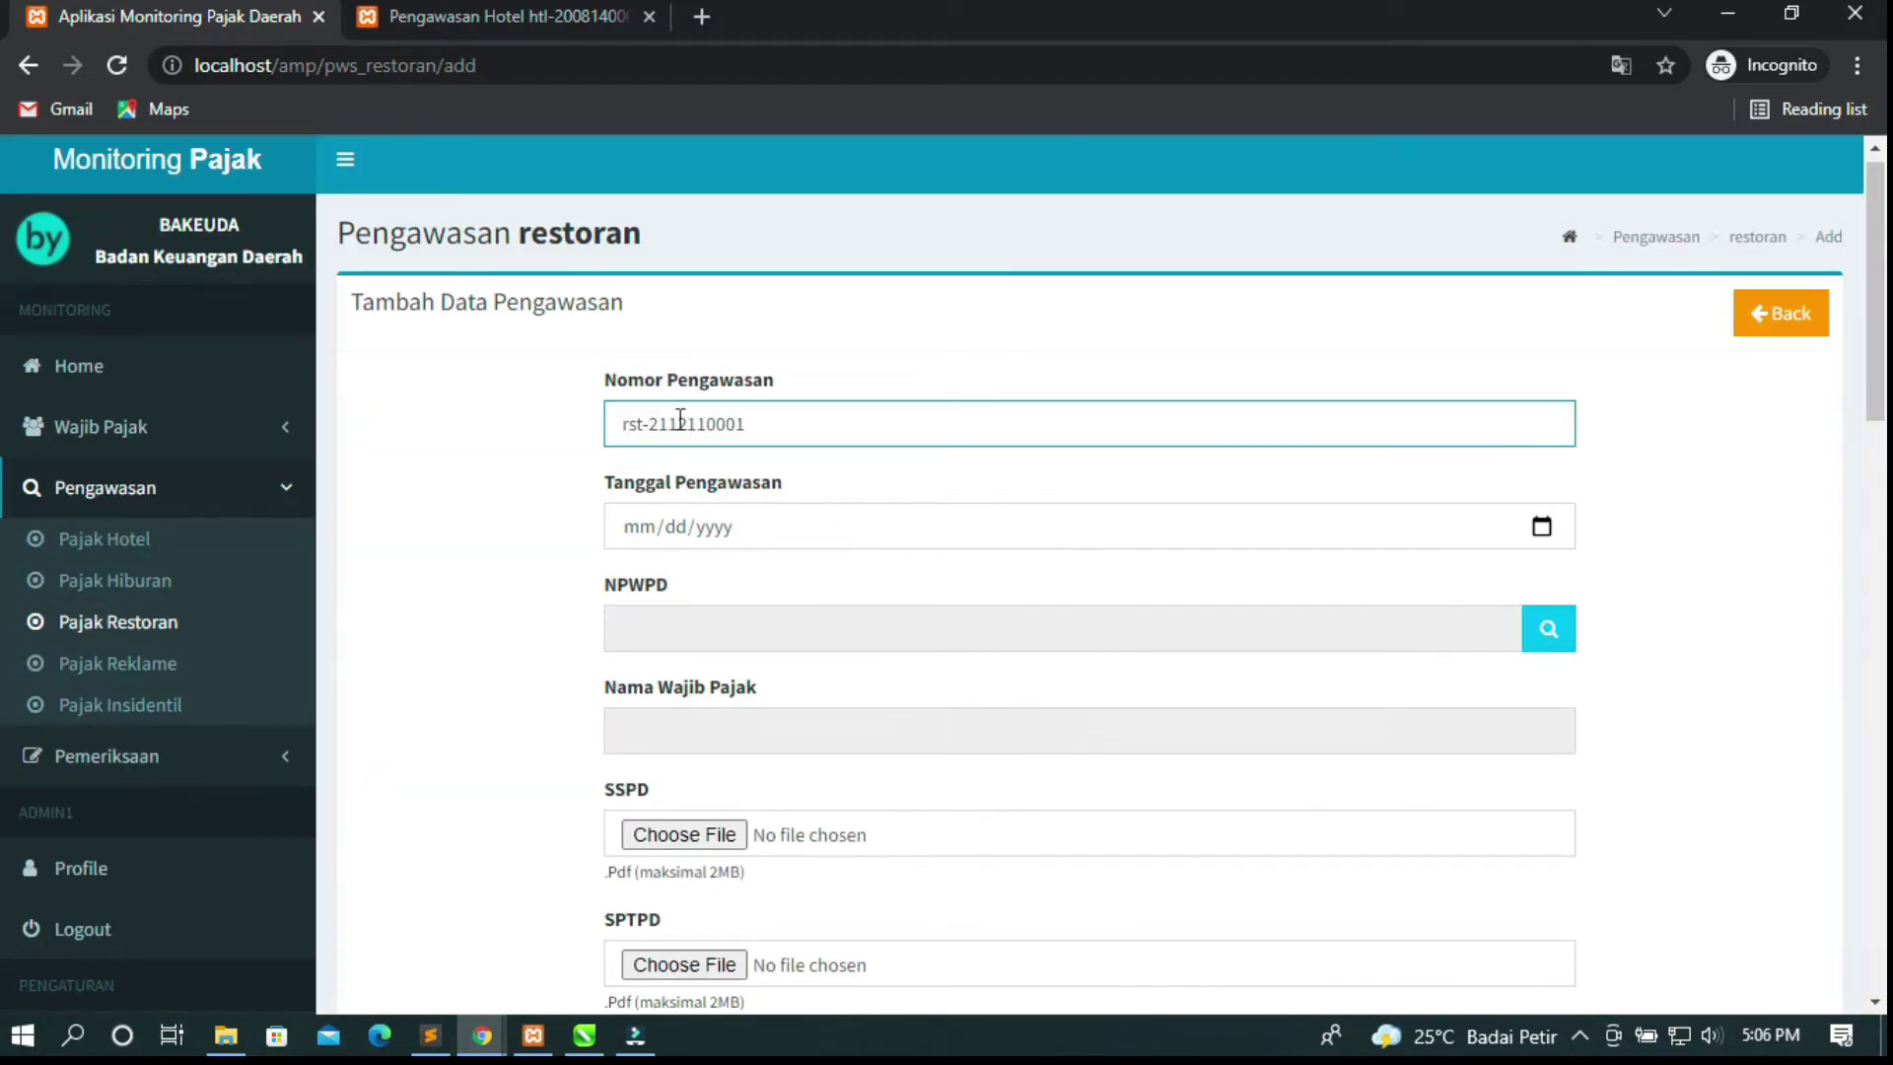
{"action": "left_click_drag", "start_coordinate": [567, 386], "coordinate": [912, 636]}
{"action": "scroll", "coordinate": [887, 710], "scroll_direction": "down", "scroll_amount": 10}
{"action": "scroll", "coordinate": [888, 706], "scroll_direction": "down", "scroll_amount": 3}
{"action": "scroll", "coordinate": [913, 642], "scroll_direction": "up", "scroll_amount": 10}
{"action": "scroll", "coordinate": [357, 475], "scroll_direction": "up", "scroll_amount": 5}
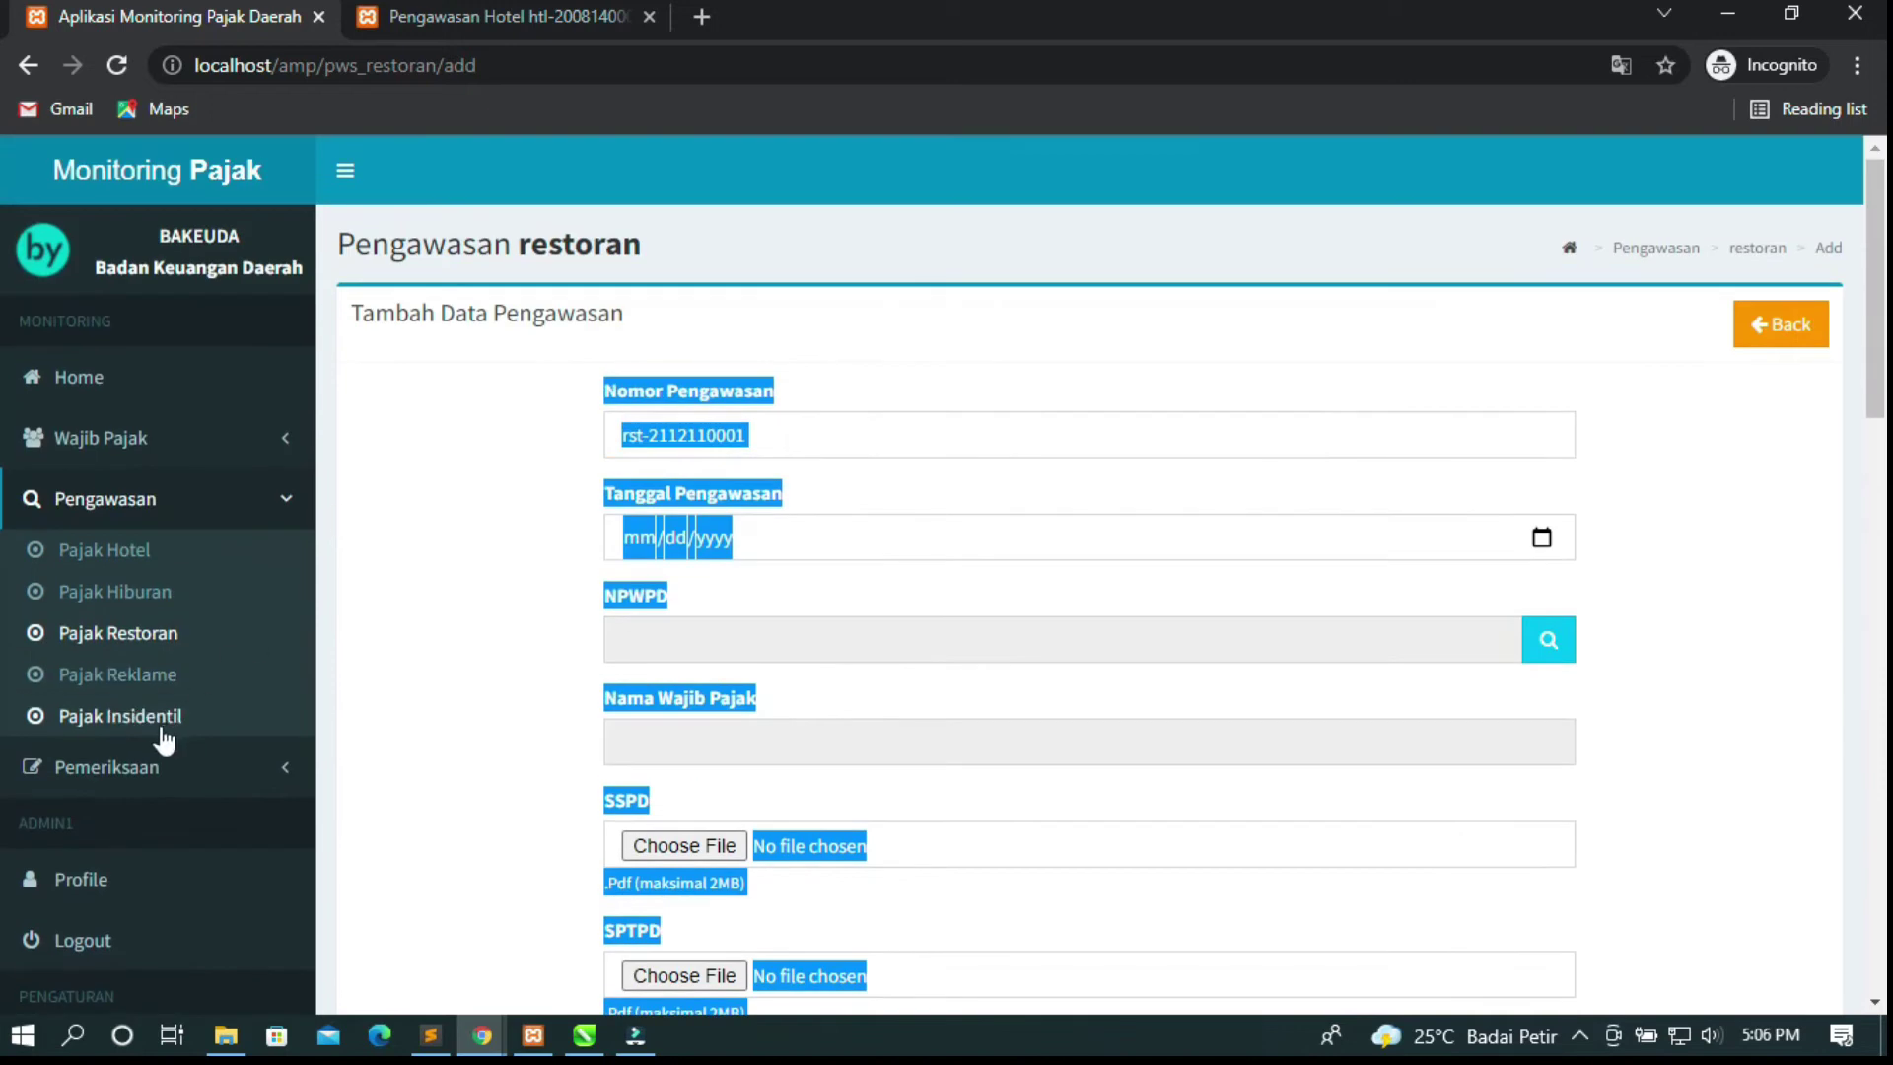
Open the Pengawasan list for Pajak Reklame and look over its records and recap options.
{"action": "left_click", "coordinate": [146, 690]}
{"action": "scroll", "coordinate": [1262, 577], "scroll_direction": "down", "scroll_amount": 2}
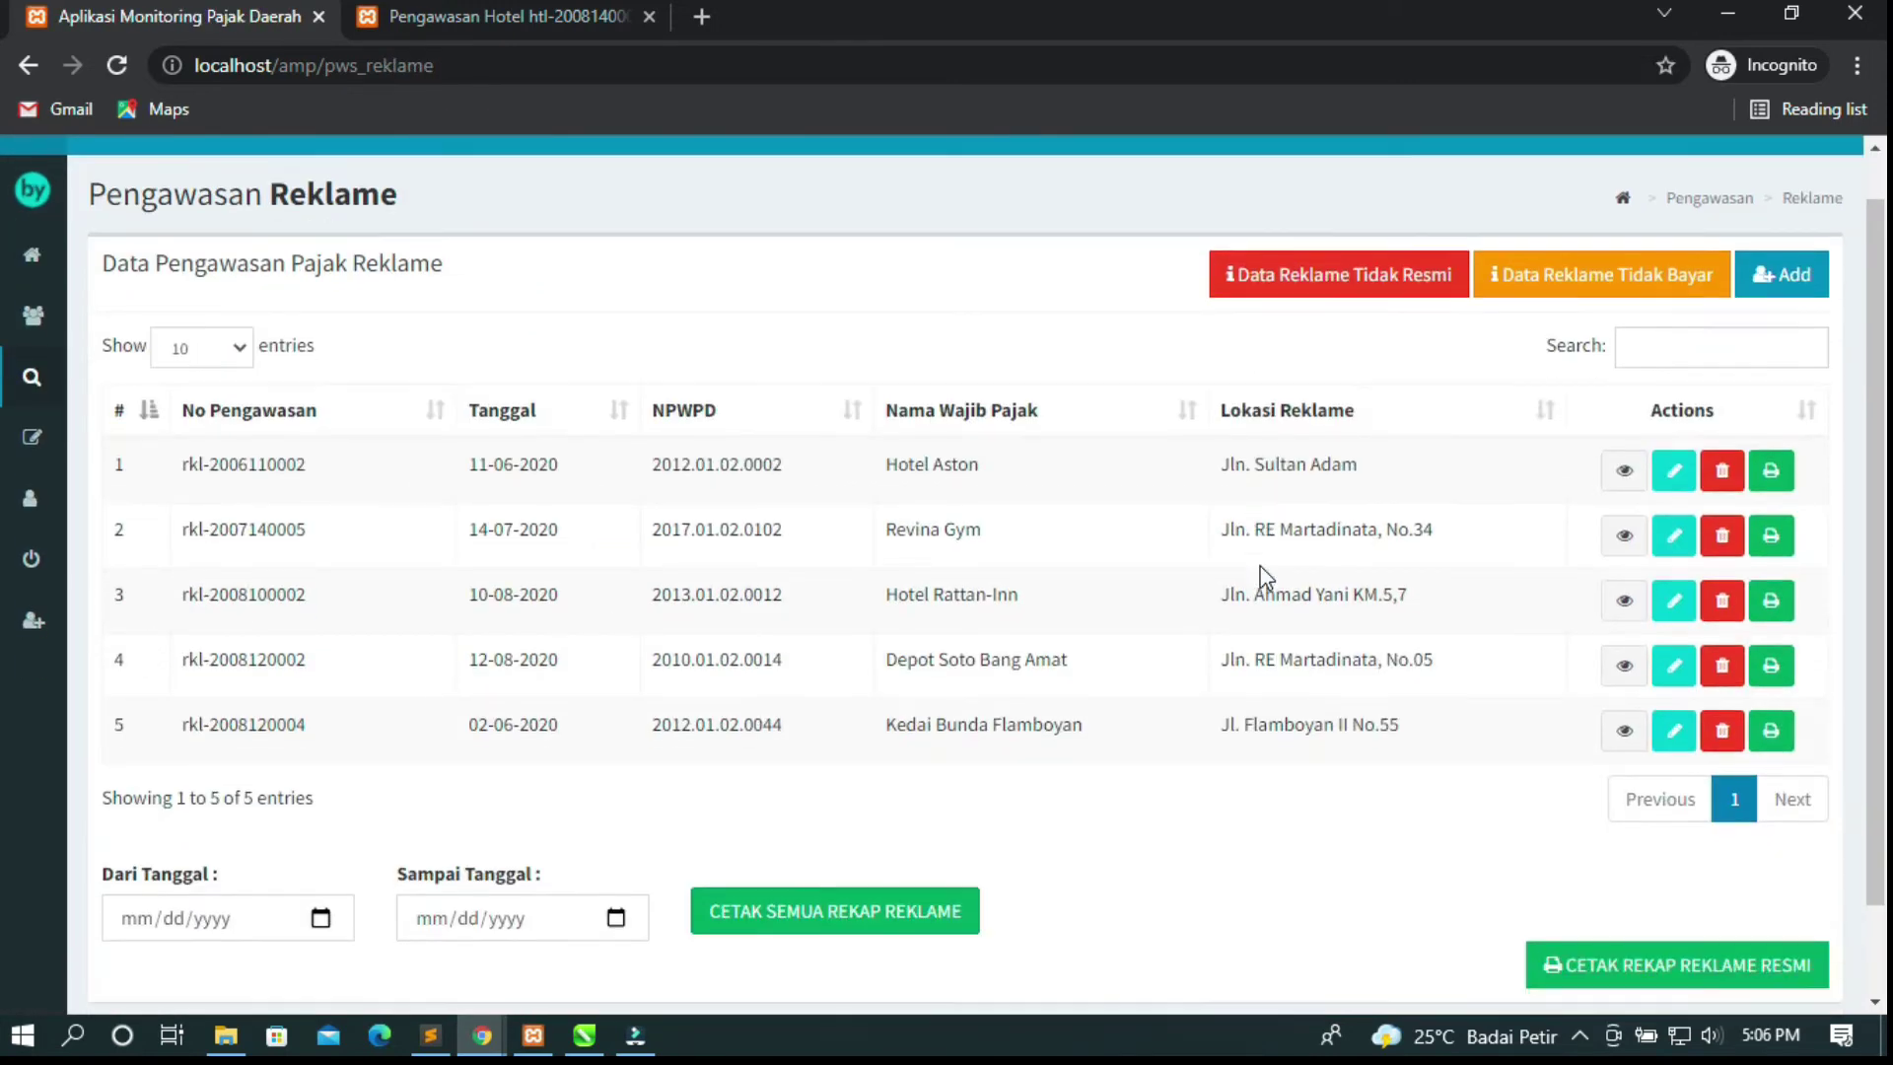
{"action": "scroll", "coordinate": [1266, 576], "scroll_direction": "up", "scroll_amount": 1}
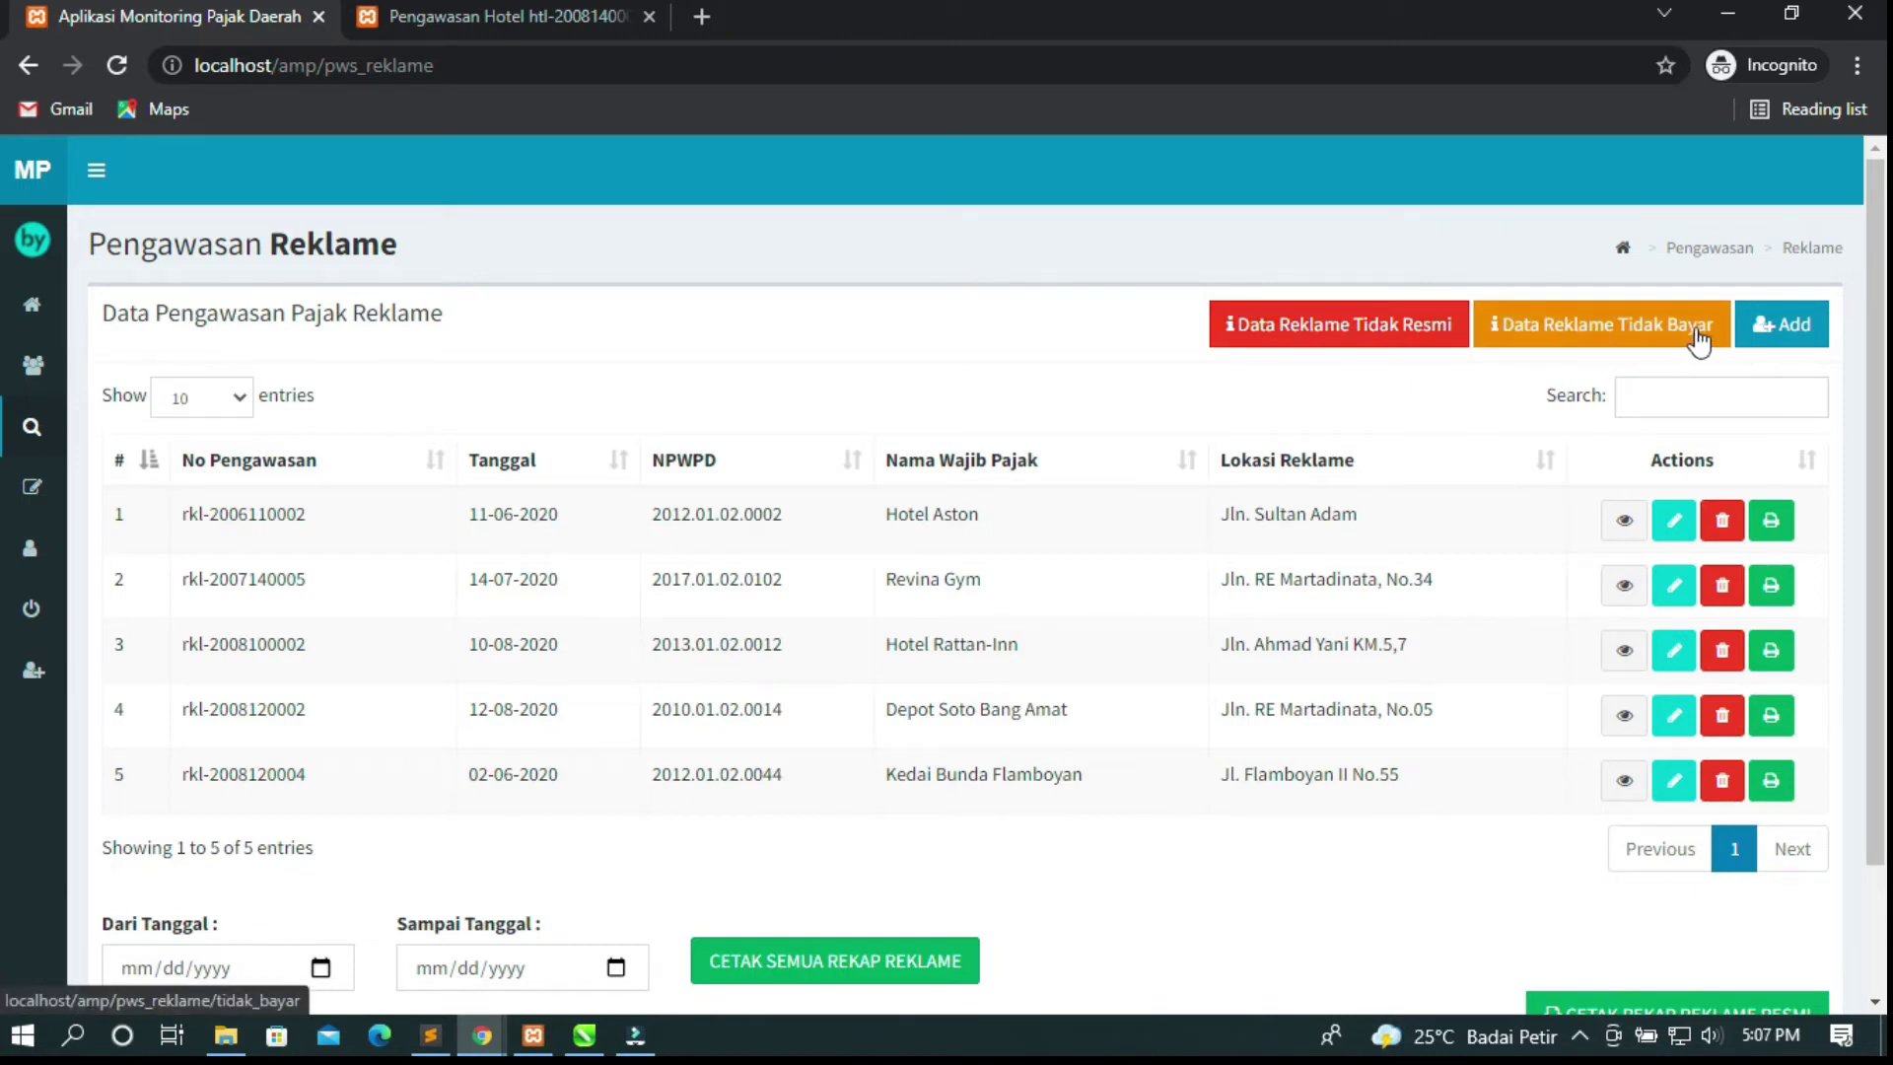
View the Data Reklame Tidak Bayar records and return to the official Reklame data.
{"action": "left_click", "coordinate": [1617, 333]}
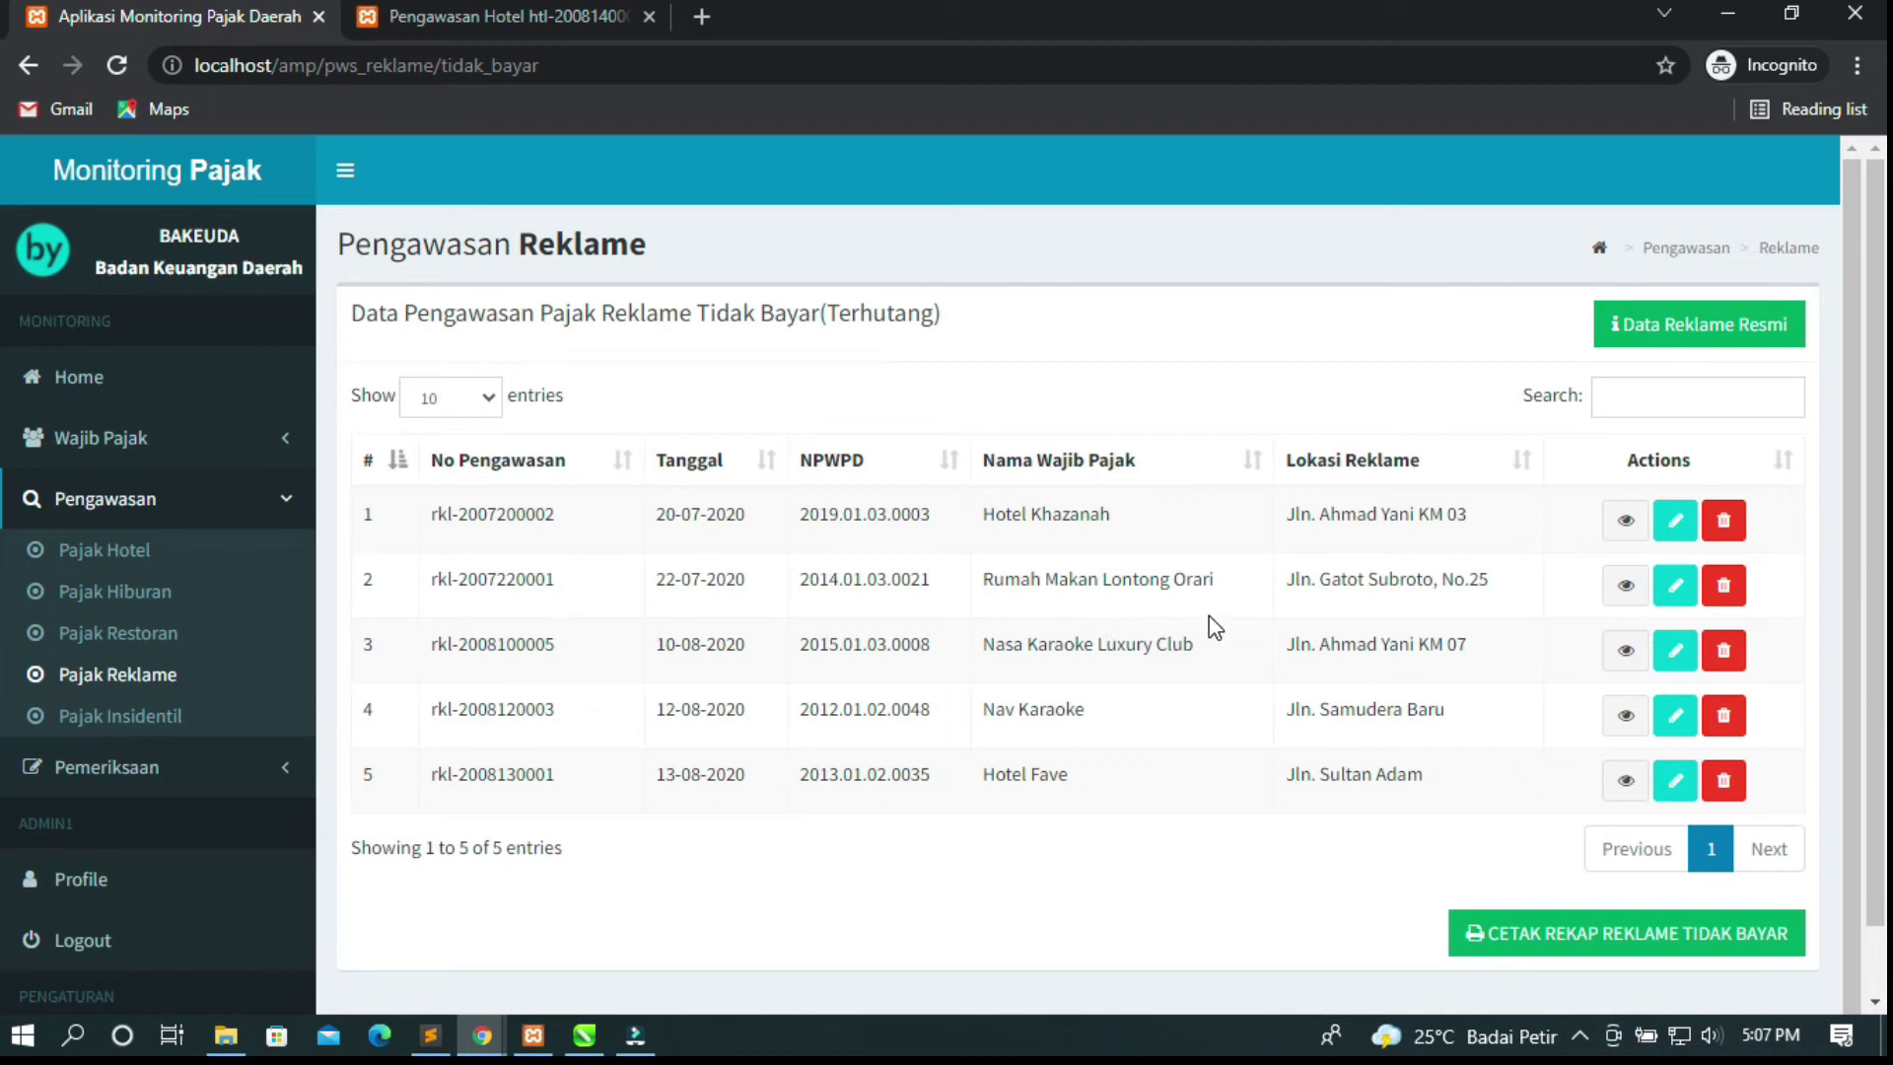
{"action": "scroll", "coordinate": [1244, 725], "scroll_direction": "down", "scroll_amount": 1}
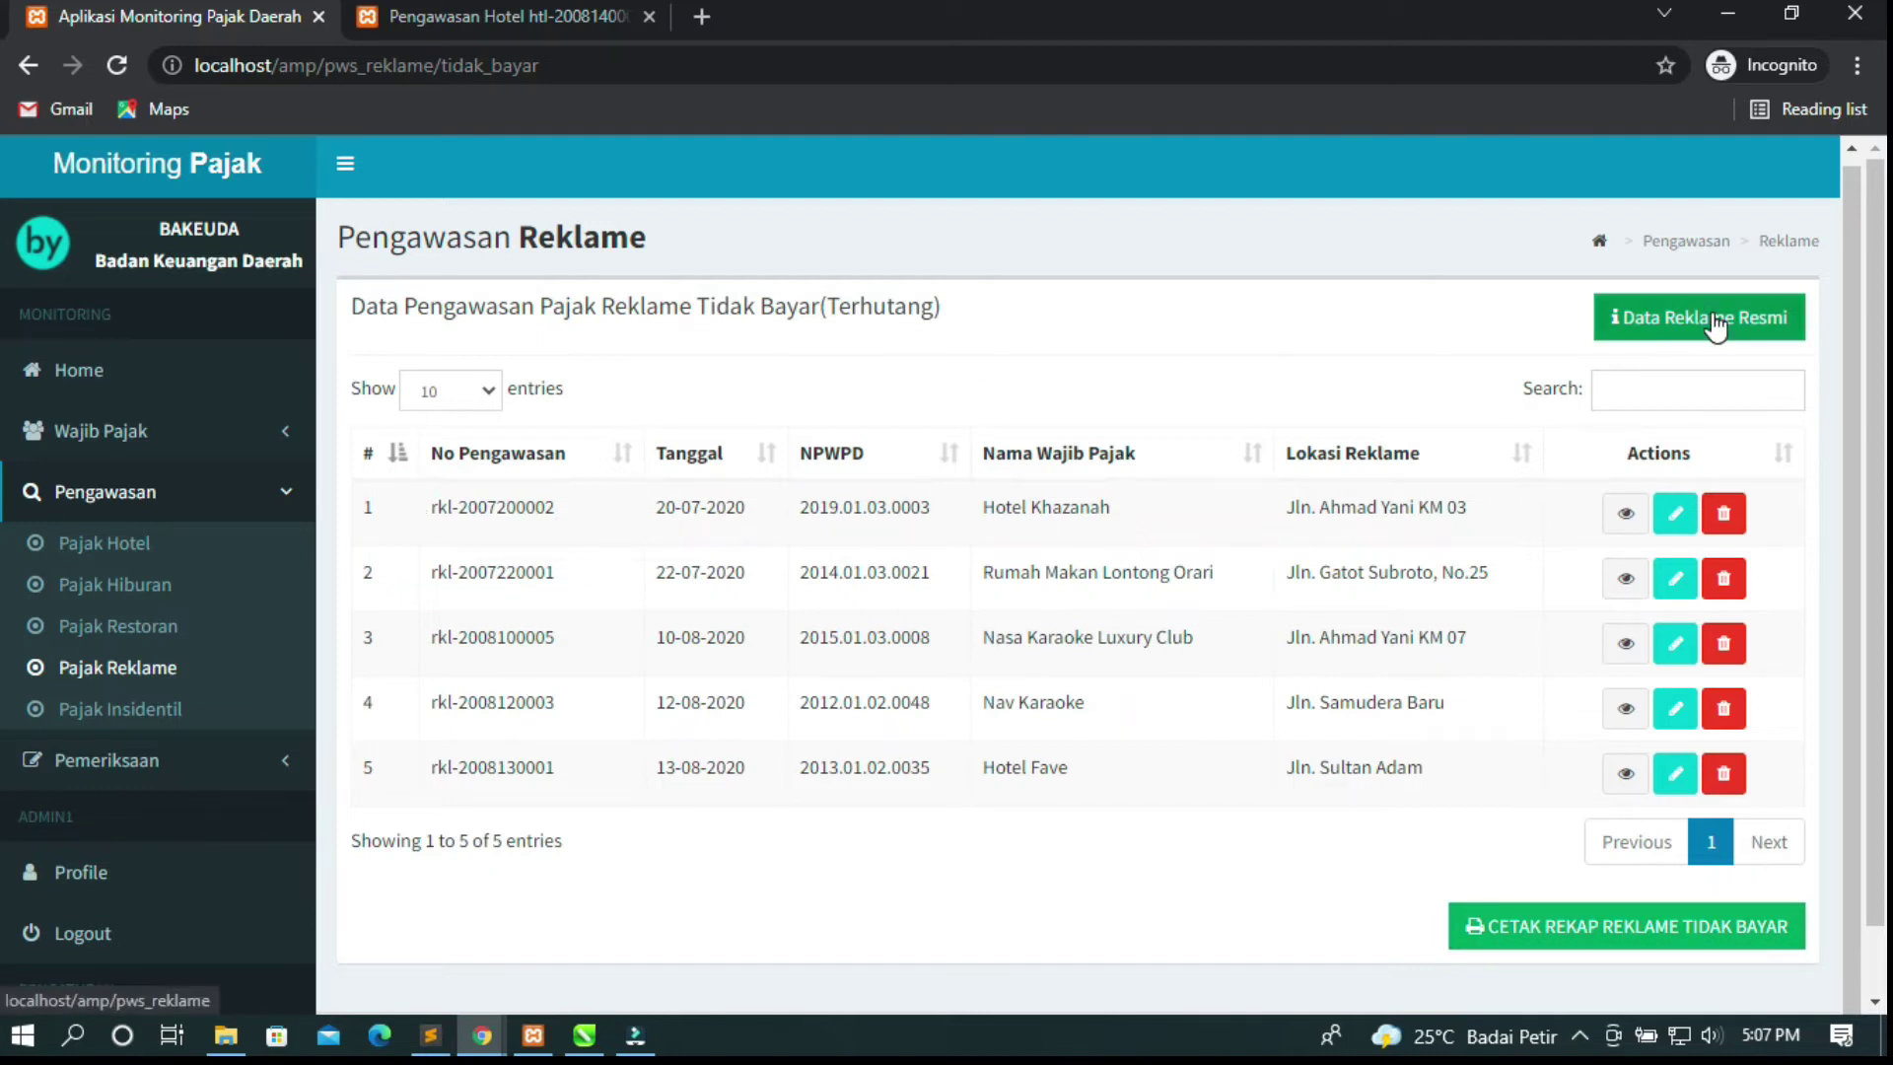
{"action": "left_click", "coordinate": [1743, 341]}
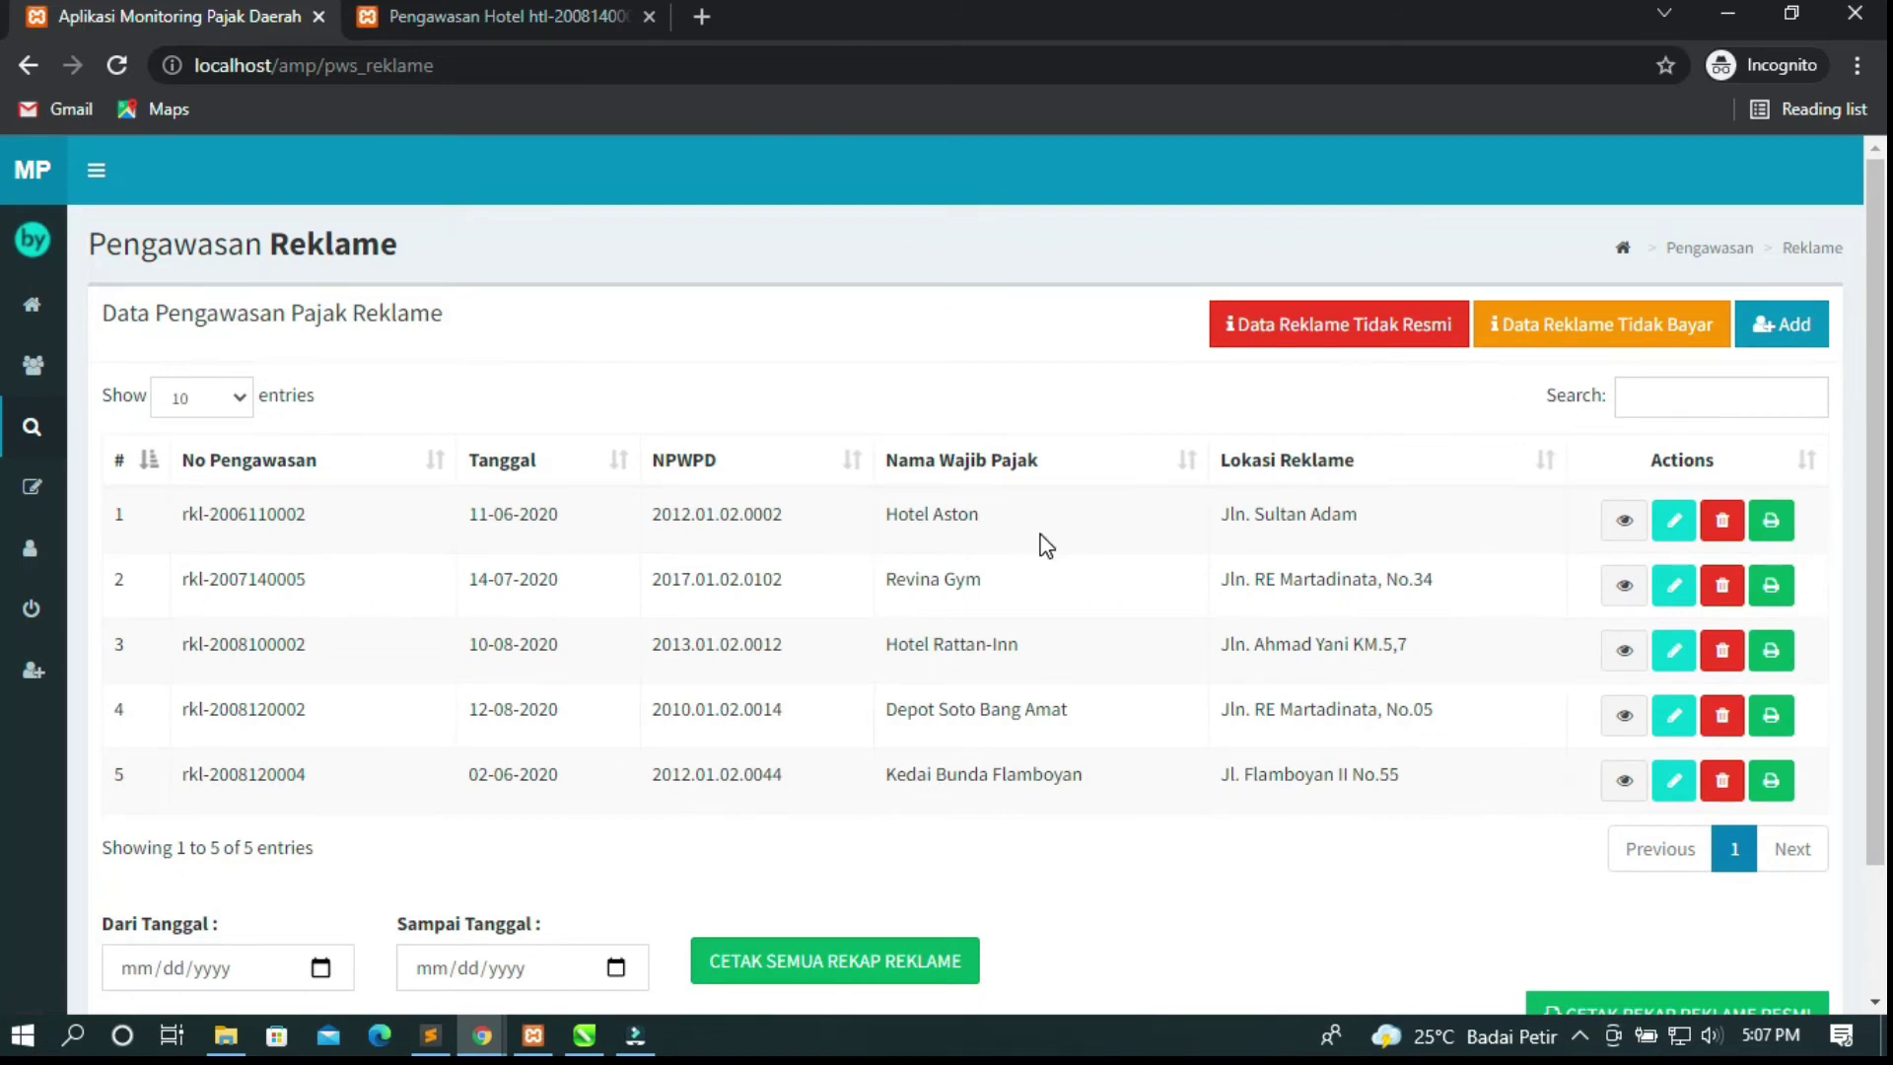
Examine the official Reklame records, their advertisement locations, row actions and recap printing options.
{"action": "scroll", "coordinate": [828, 778], "scroll_direction": "down", "scroll_amount": 2}
{"action": "scroll", "coordinate": [833, 772], "scroll_direction": "up", "scroll_amount": 2}
{"action": "scroll", "coordinate": [838, 774], "scroll_direction": "down", "scroll_amount": 2}
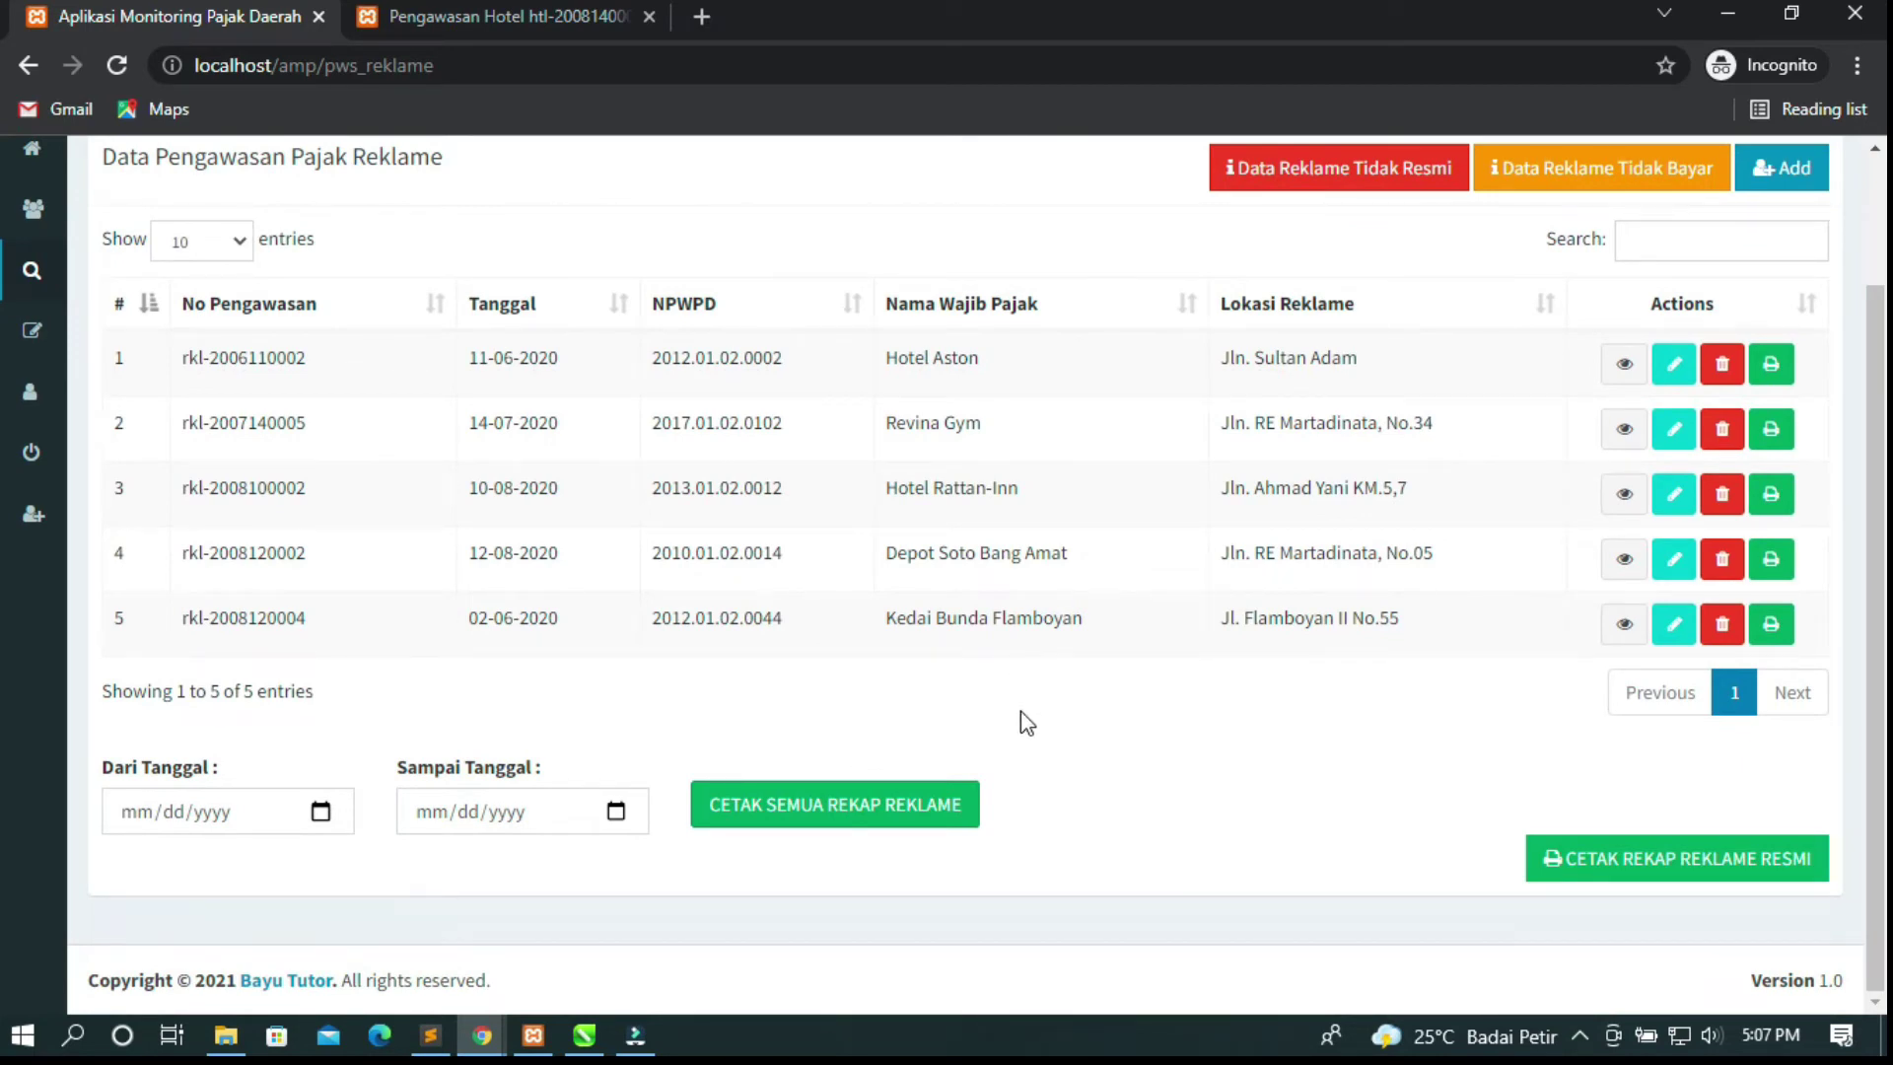
{"action": "scroll", "coordinate": [1021, 727], "scroll_direction": "up", "scroll_amount": 2}
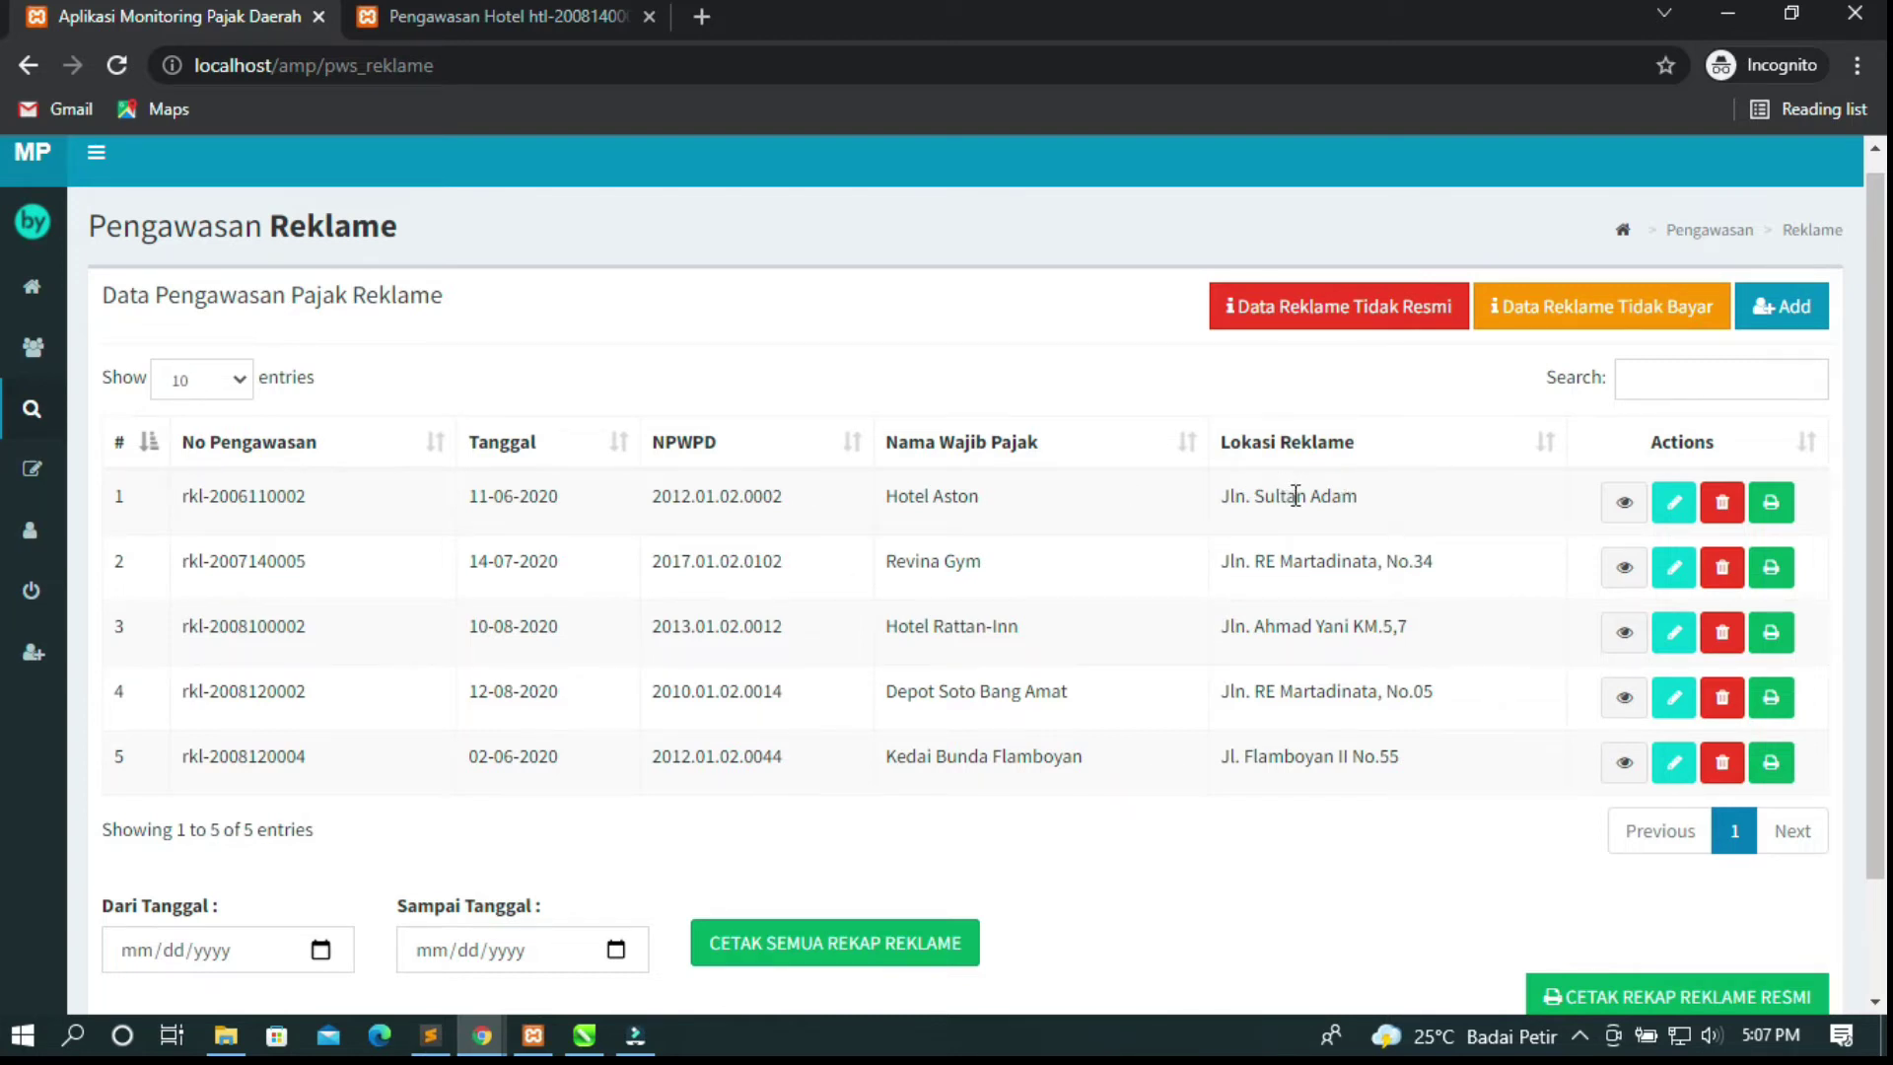
{"action": "scroll", "coordinate": [1262, 434], "scroll_direction": "up", "scroll_amount": 1}
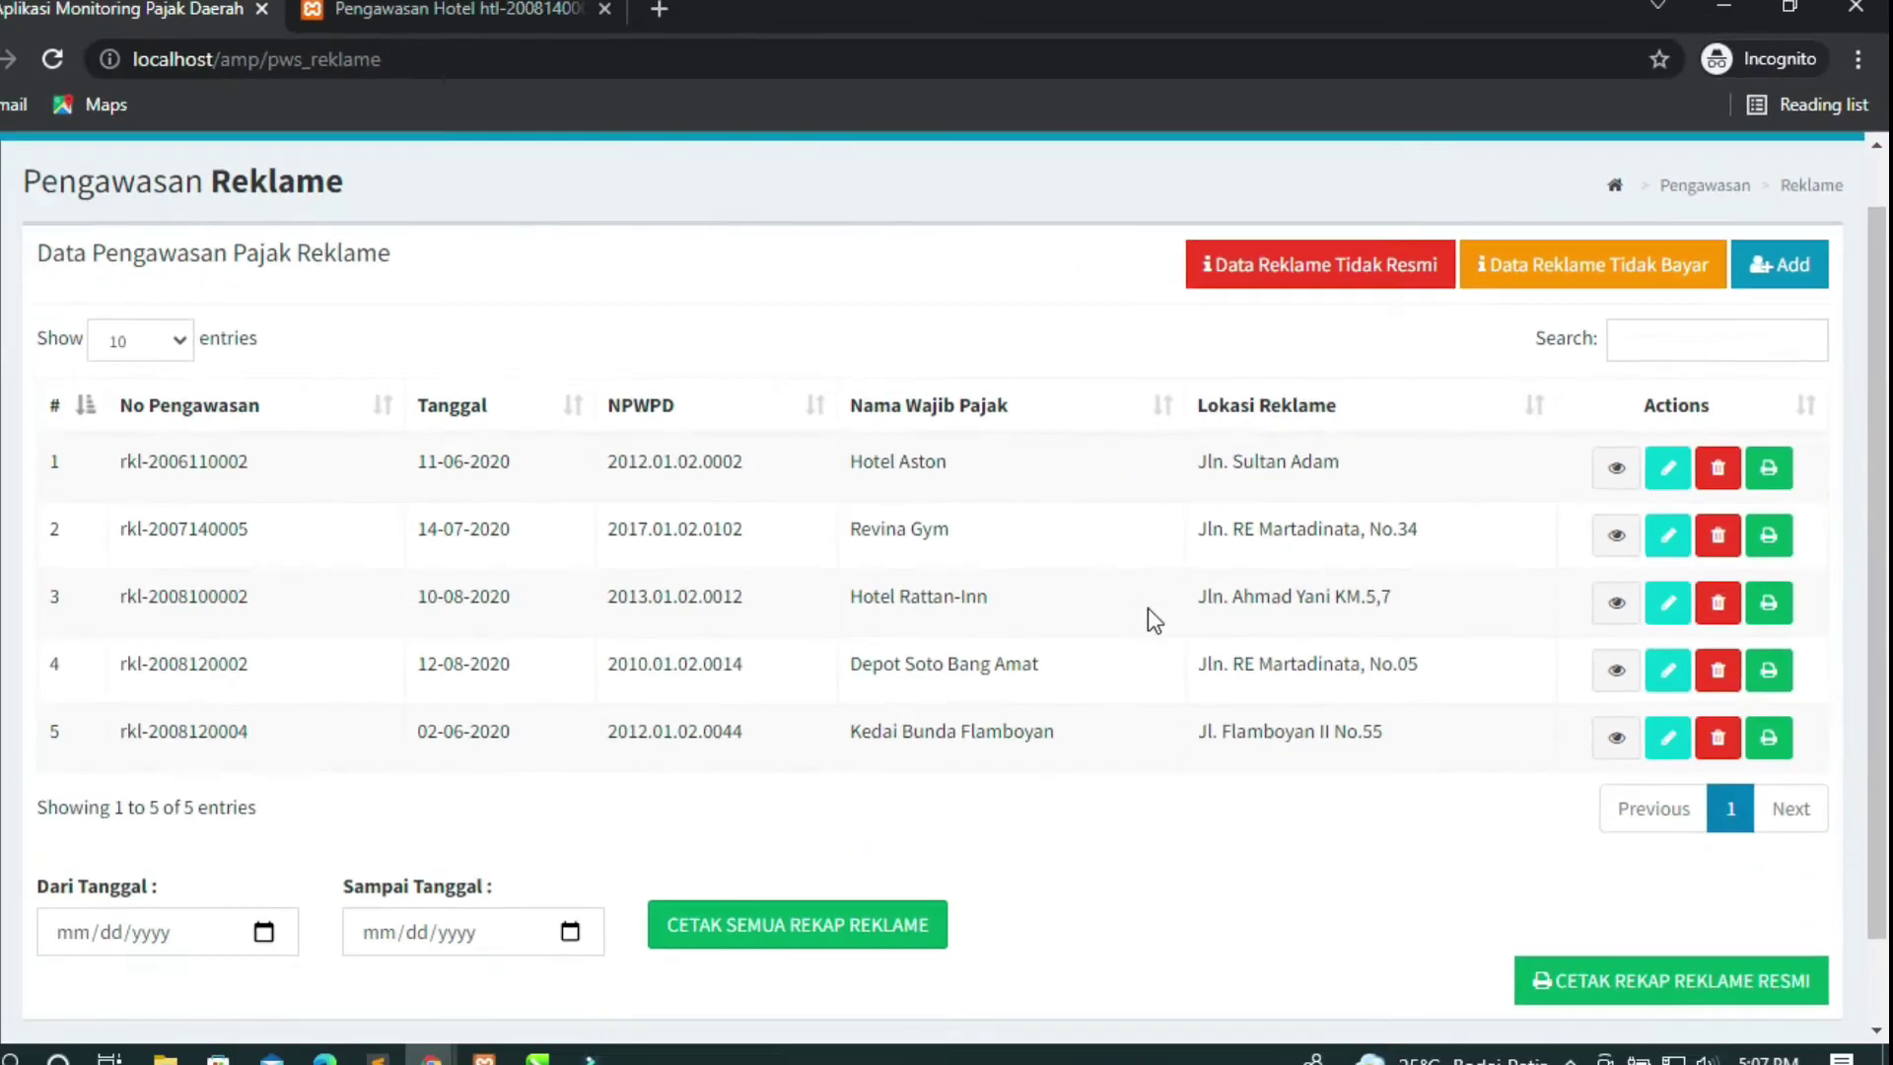
{"action": "scroll", "coordinate": [1150, 616], "scroll_direction": "down", "scroll_amount": 1}
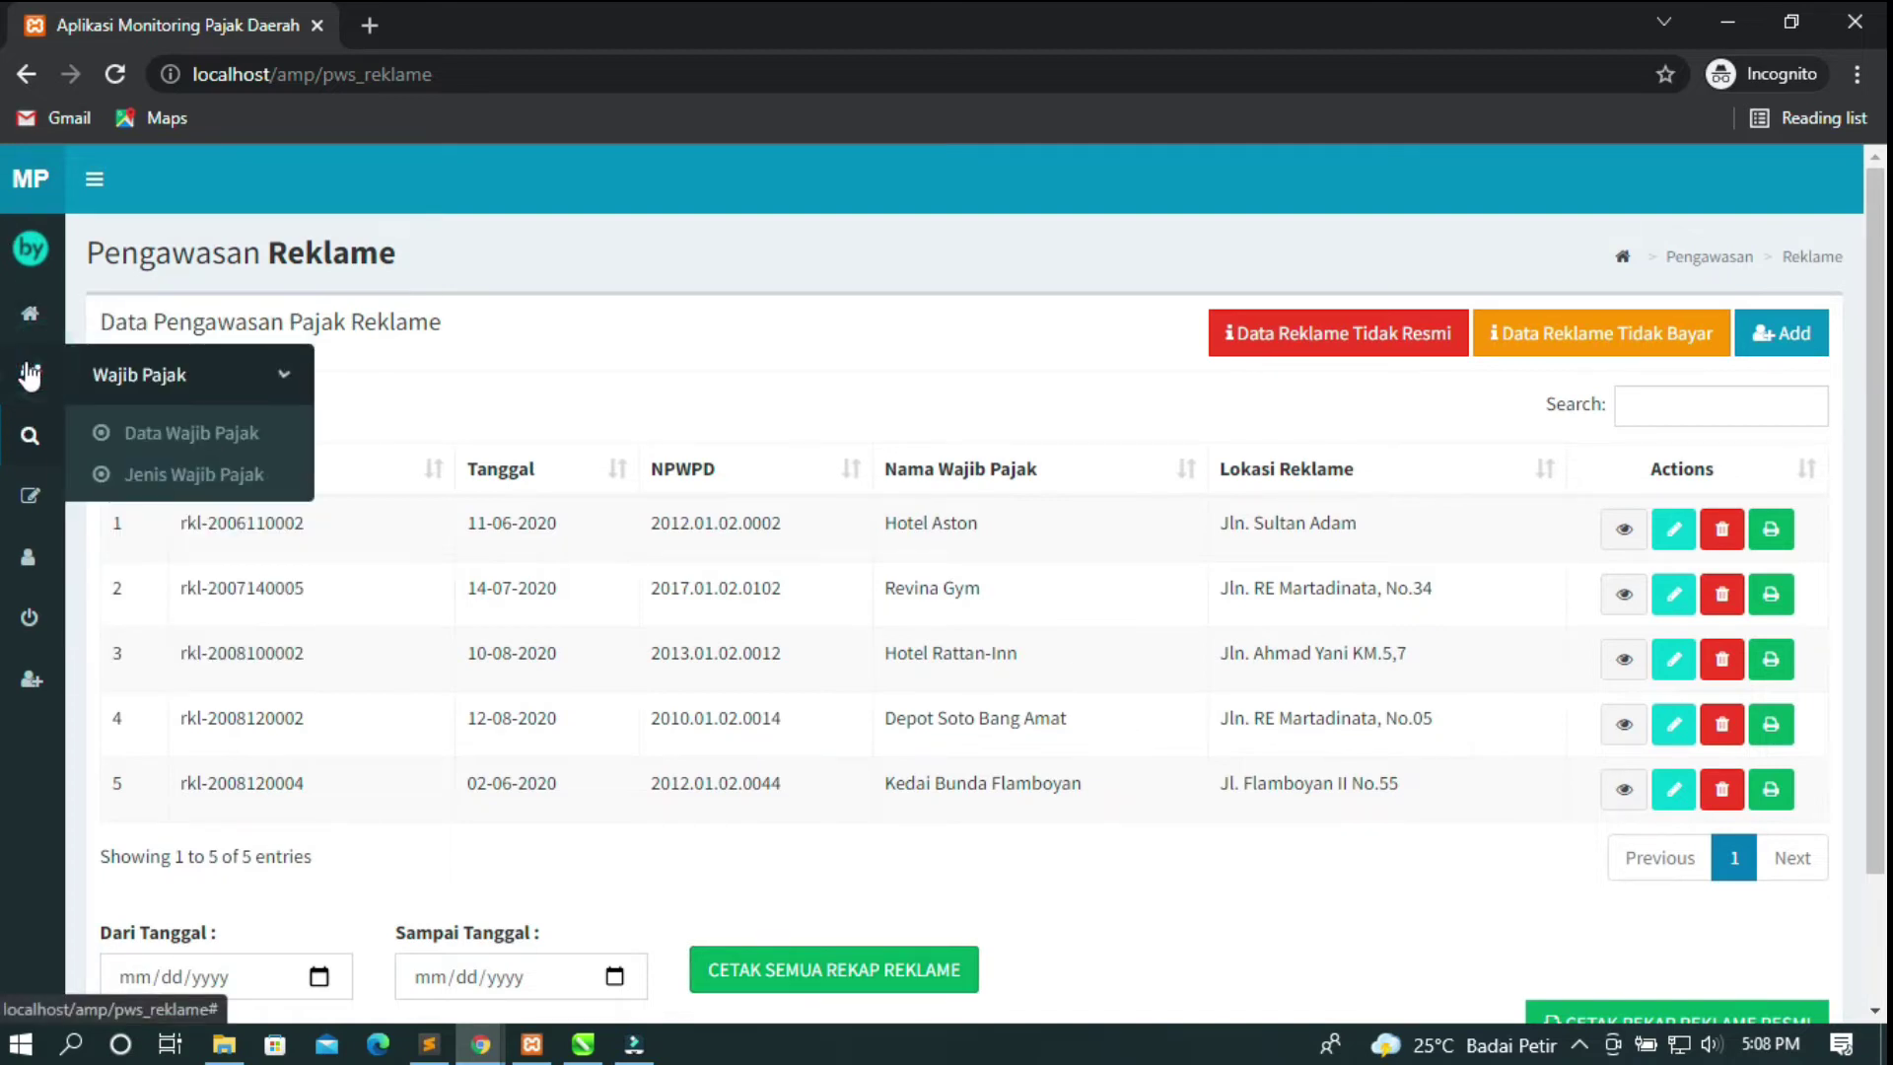
Open the Pengawasan list for Pajak Insidentil and examine its organizers, event venues, row actions and recap options.
{"action": "mouse_move", "coordinate": [25, 434]}
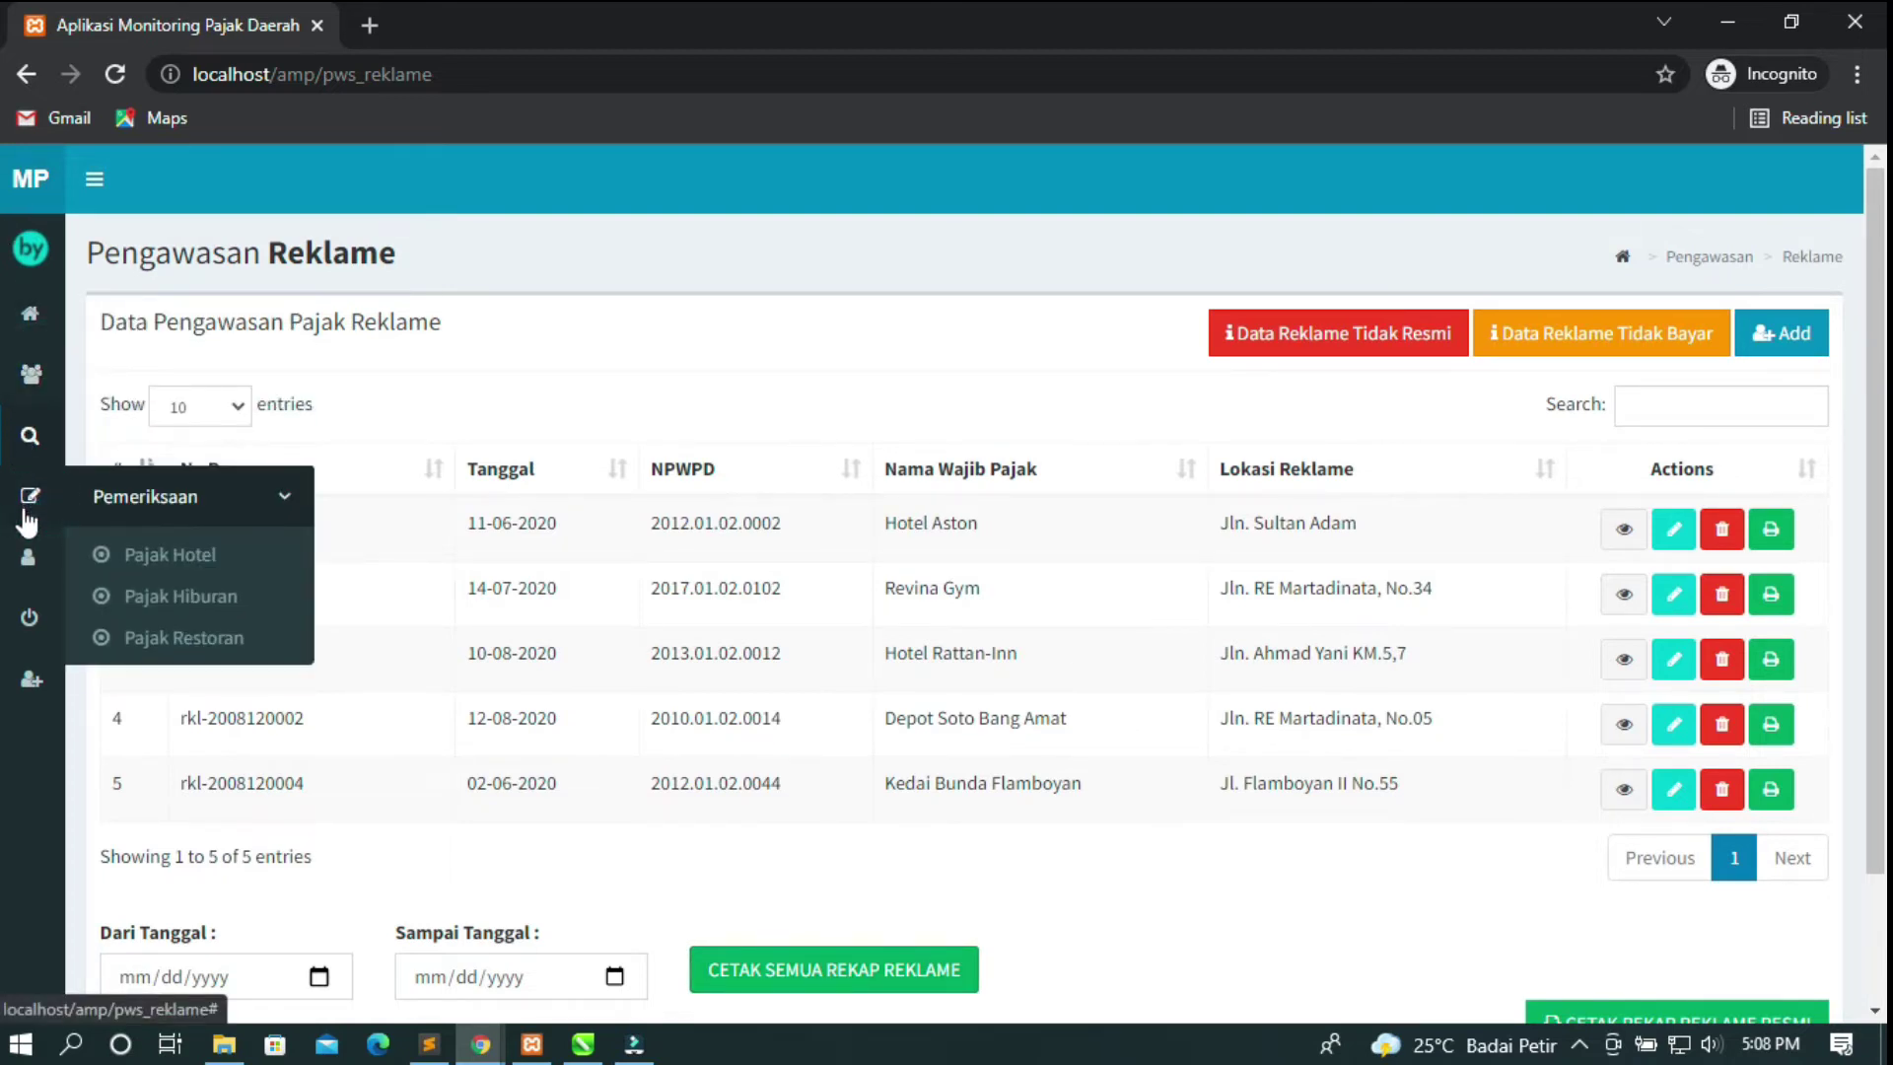
{"action": "left_click", "coordinate": [89, 179]}
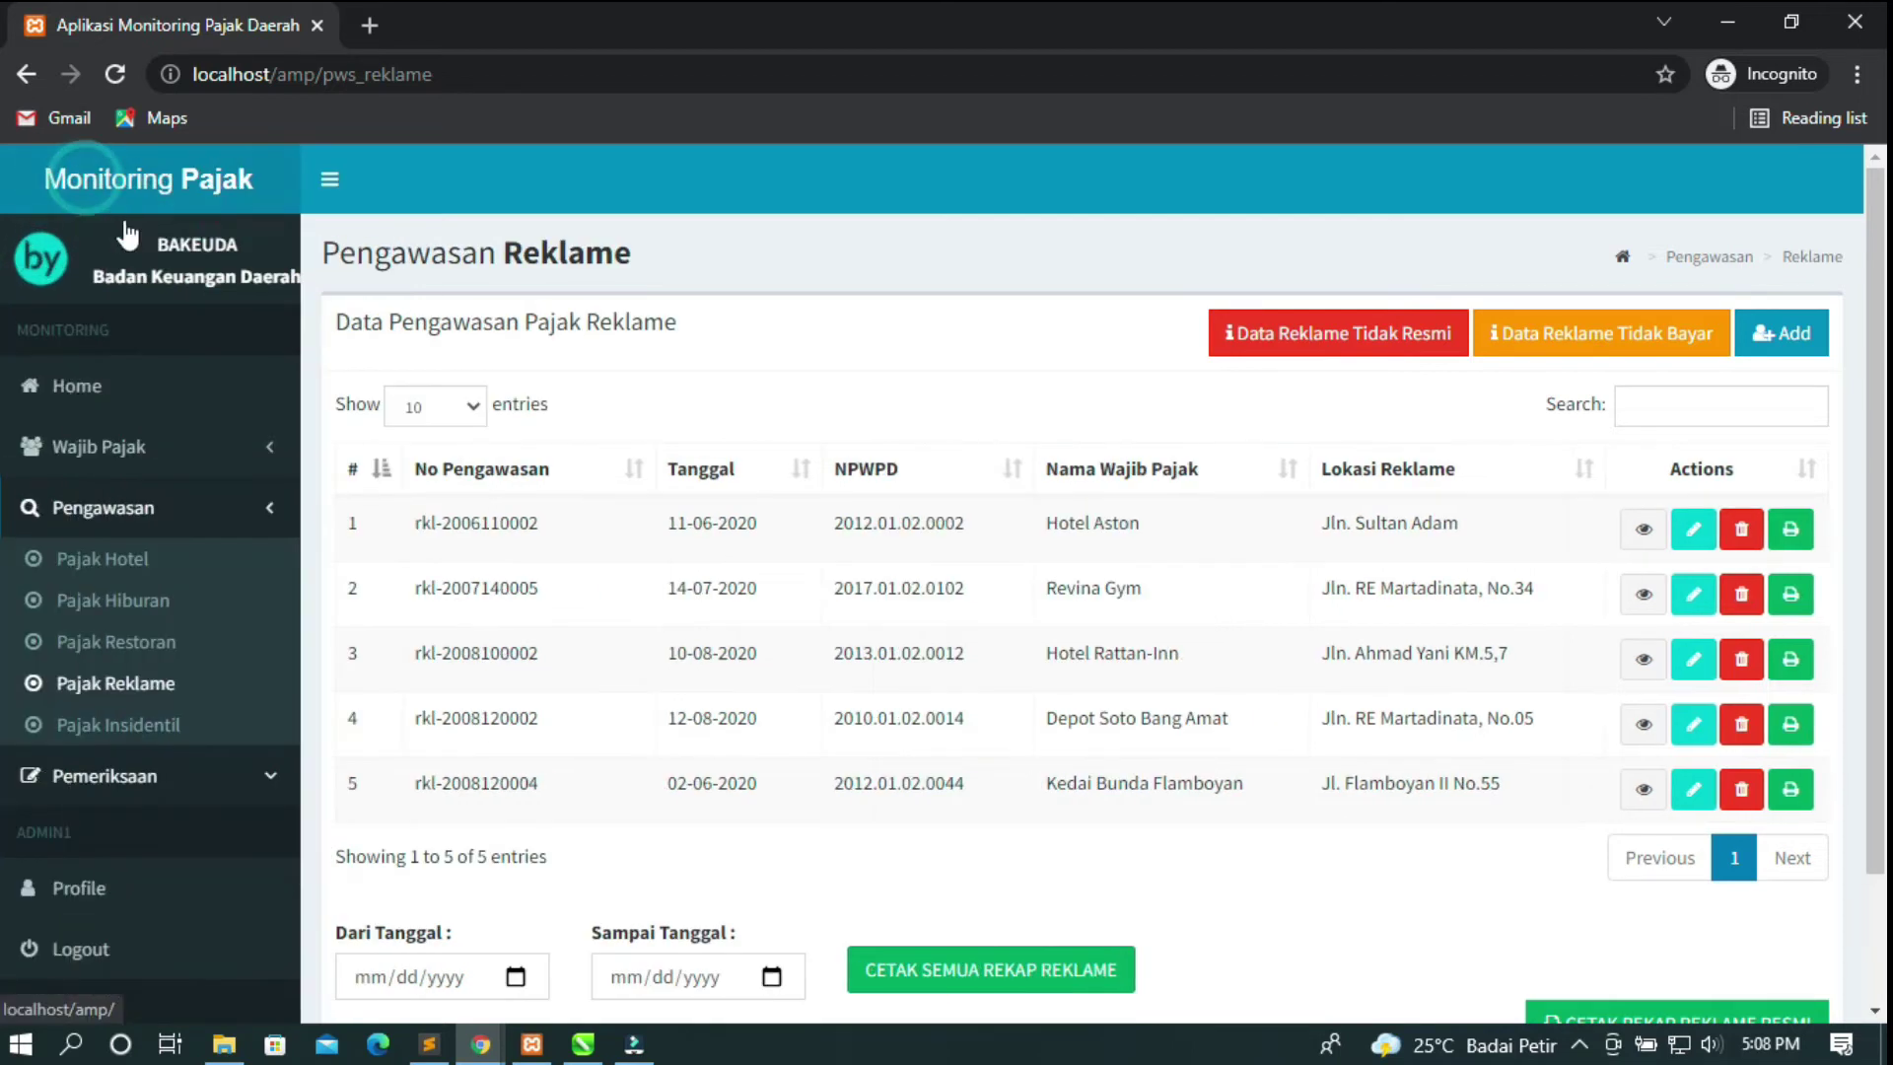
{"action": "left_click", "coordinate": [171, 728]}
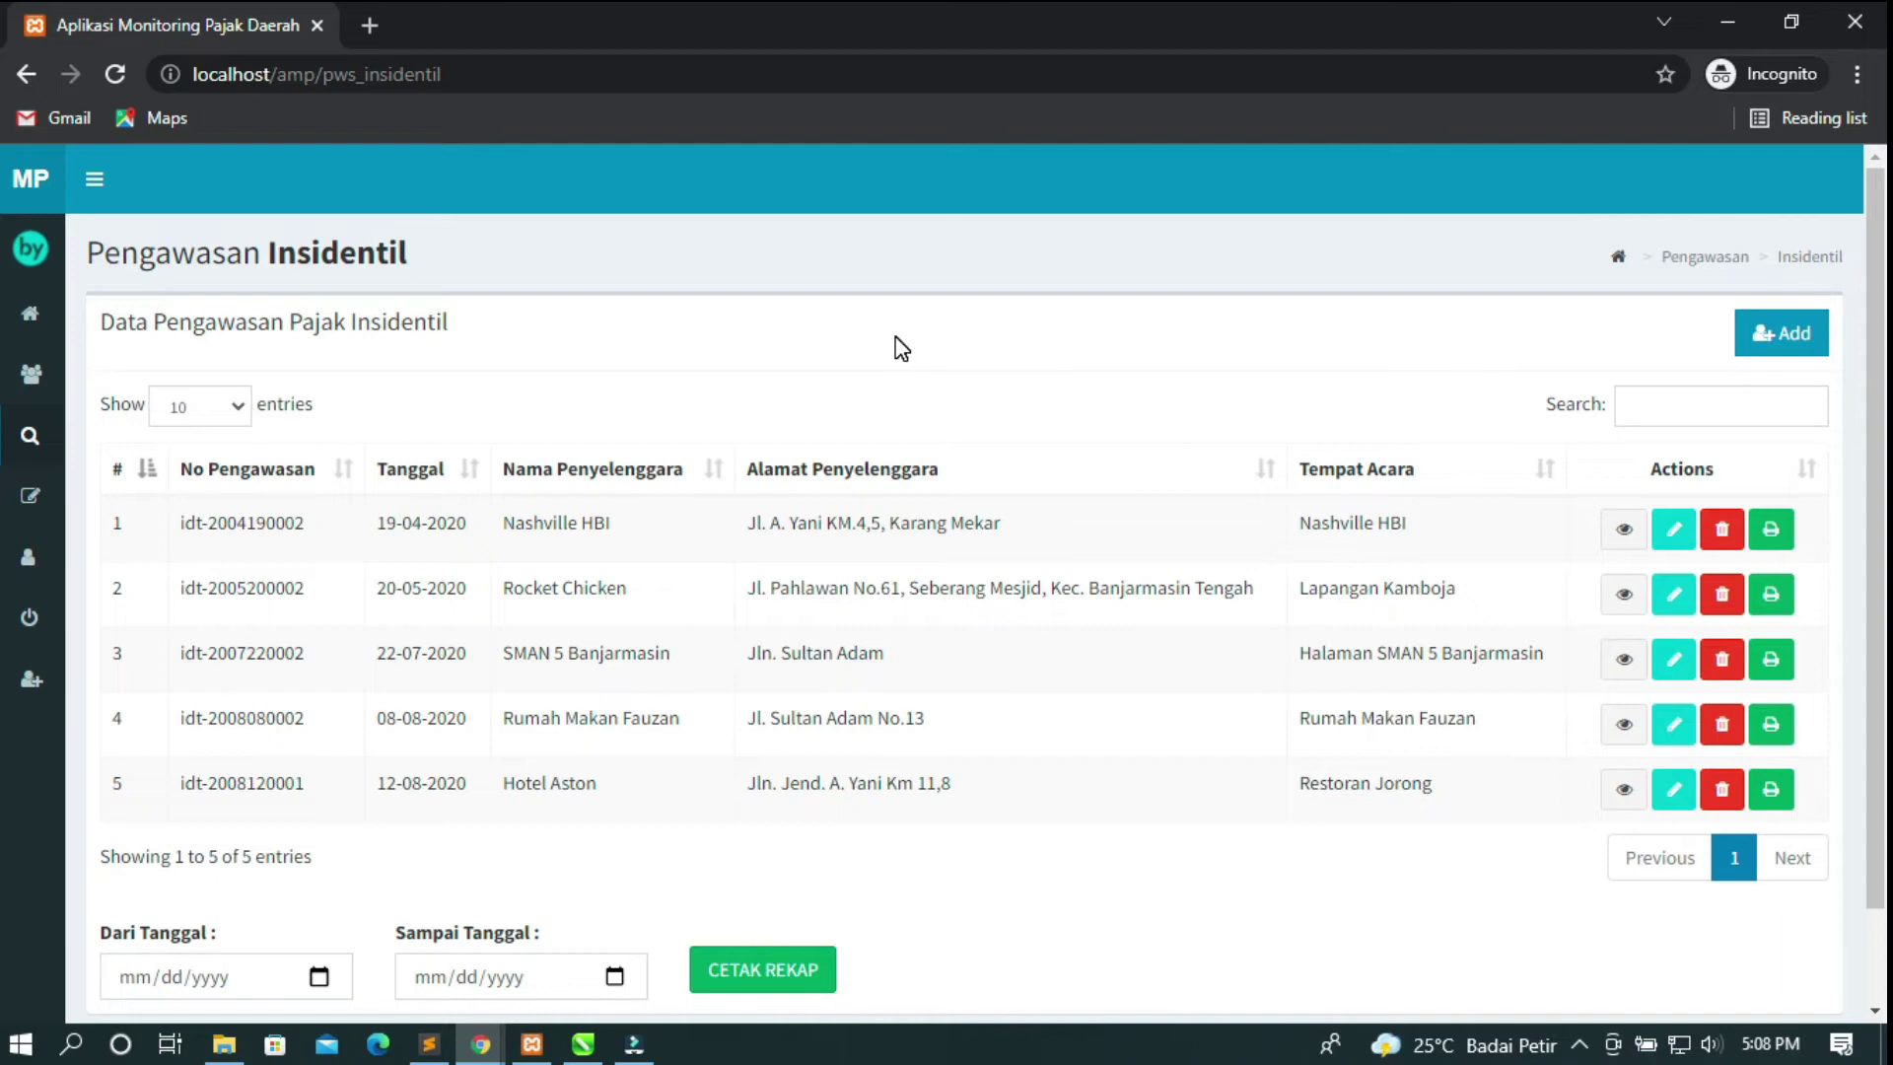
{"action": "scroll", "coordinate": [1013, 540], "scroll_direction": "down", "scroll_amount": 2}
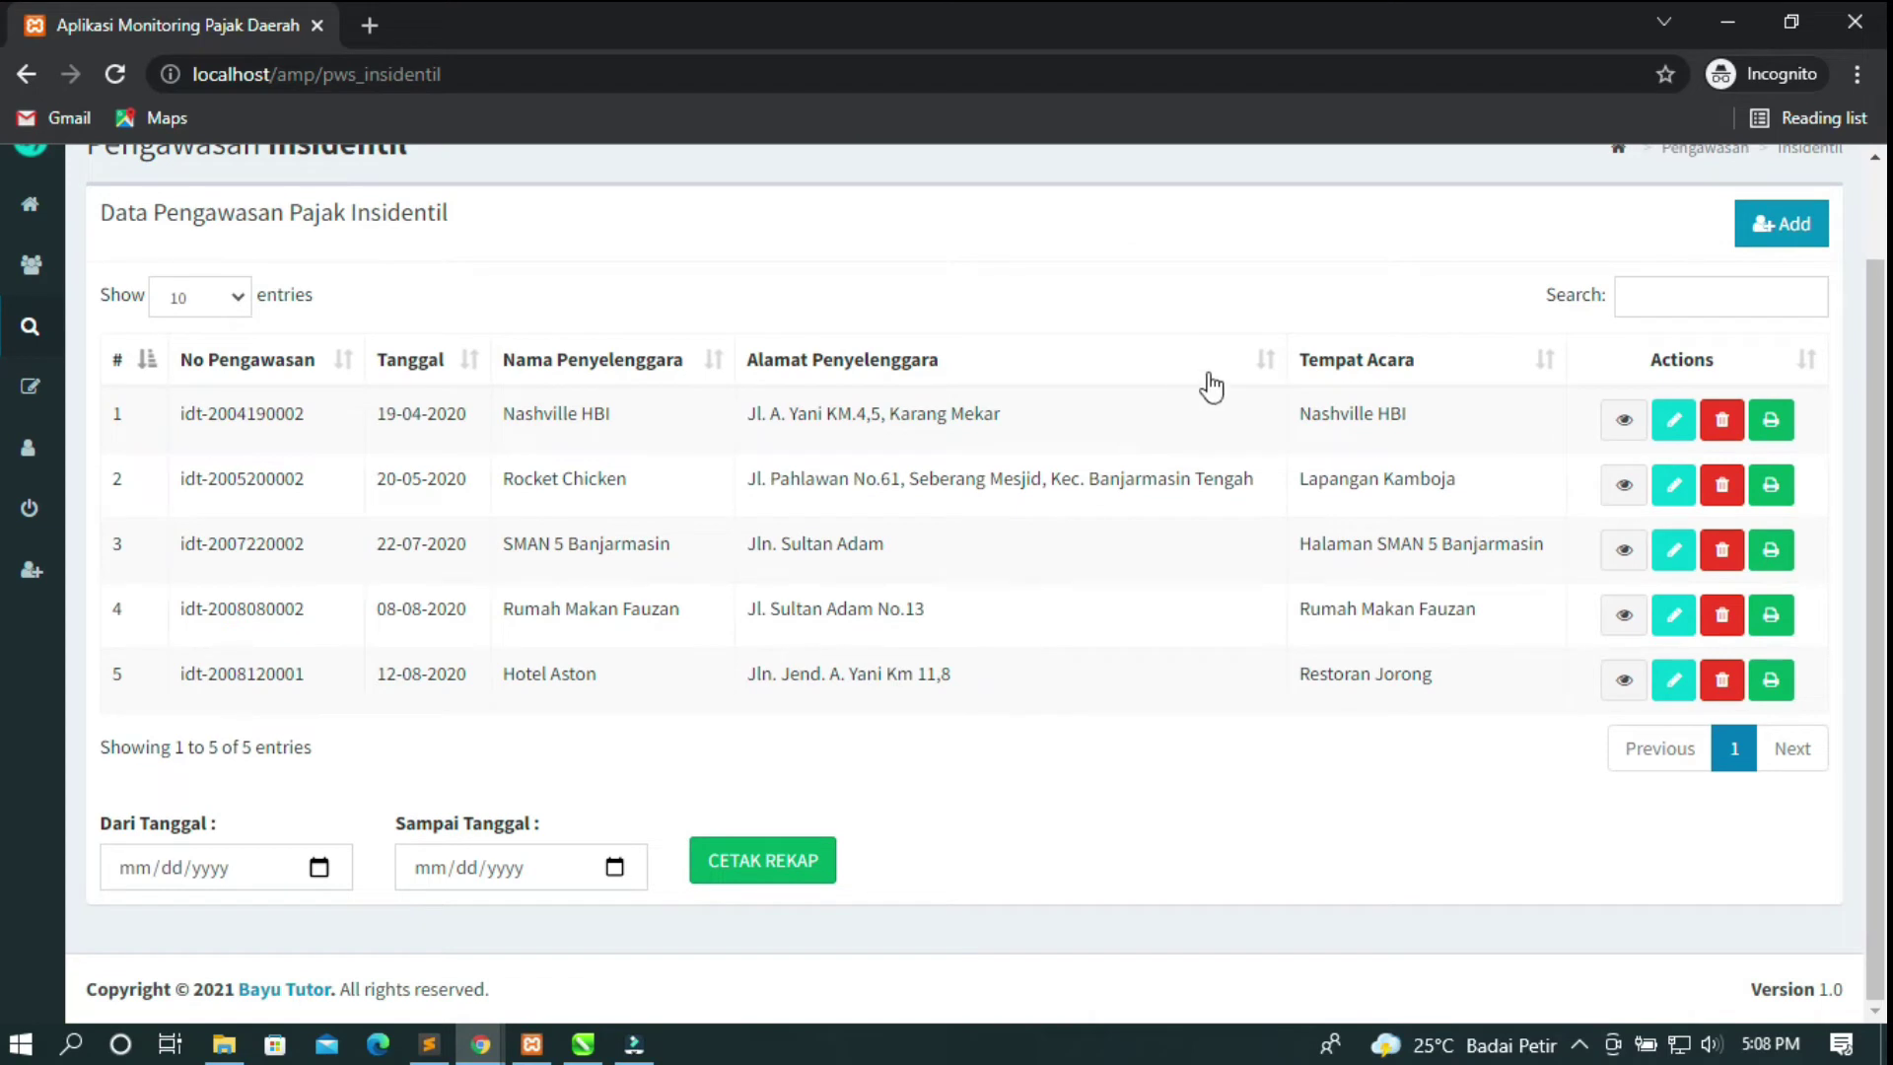
{"action": "scroll", "coordinate": [1203, 388], "scroll_direction": "up", "scroll_amount": 2}
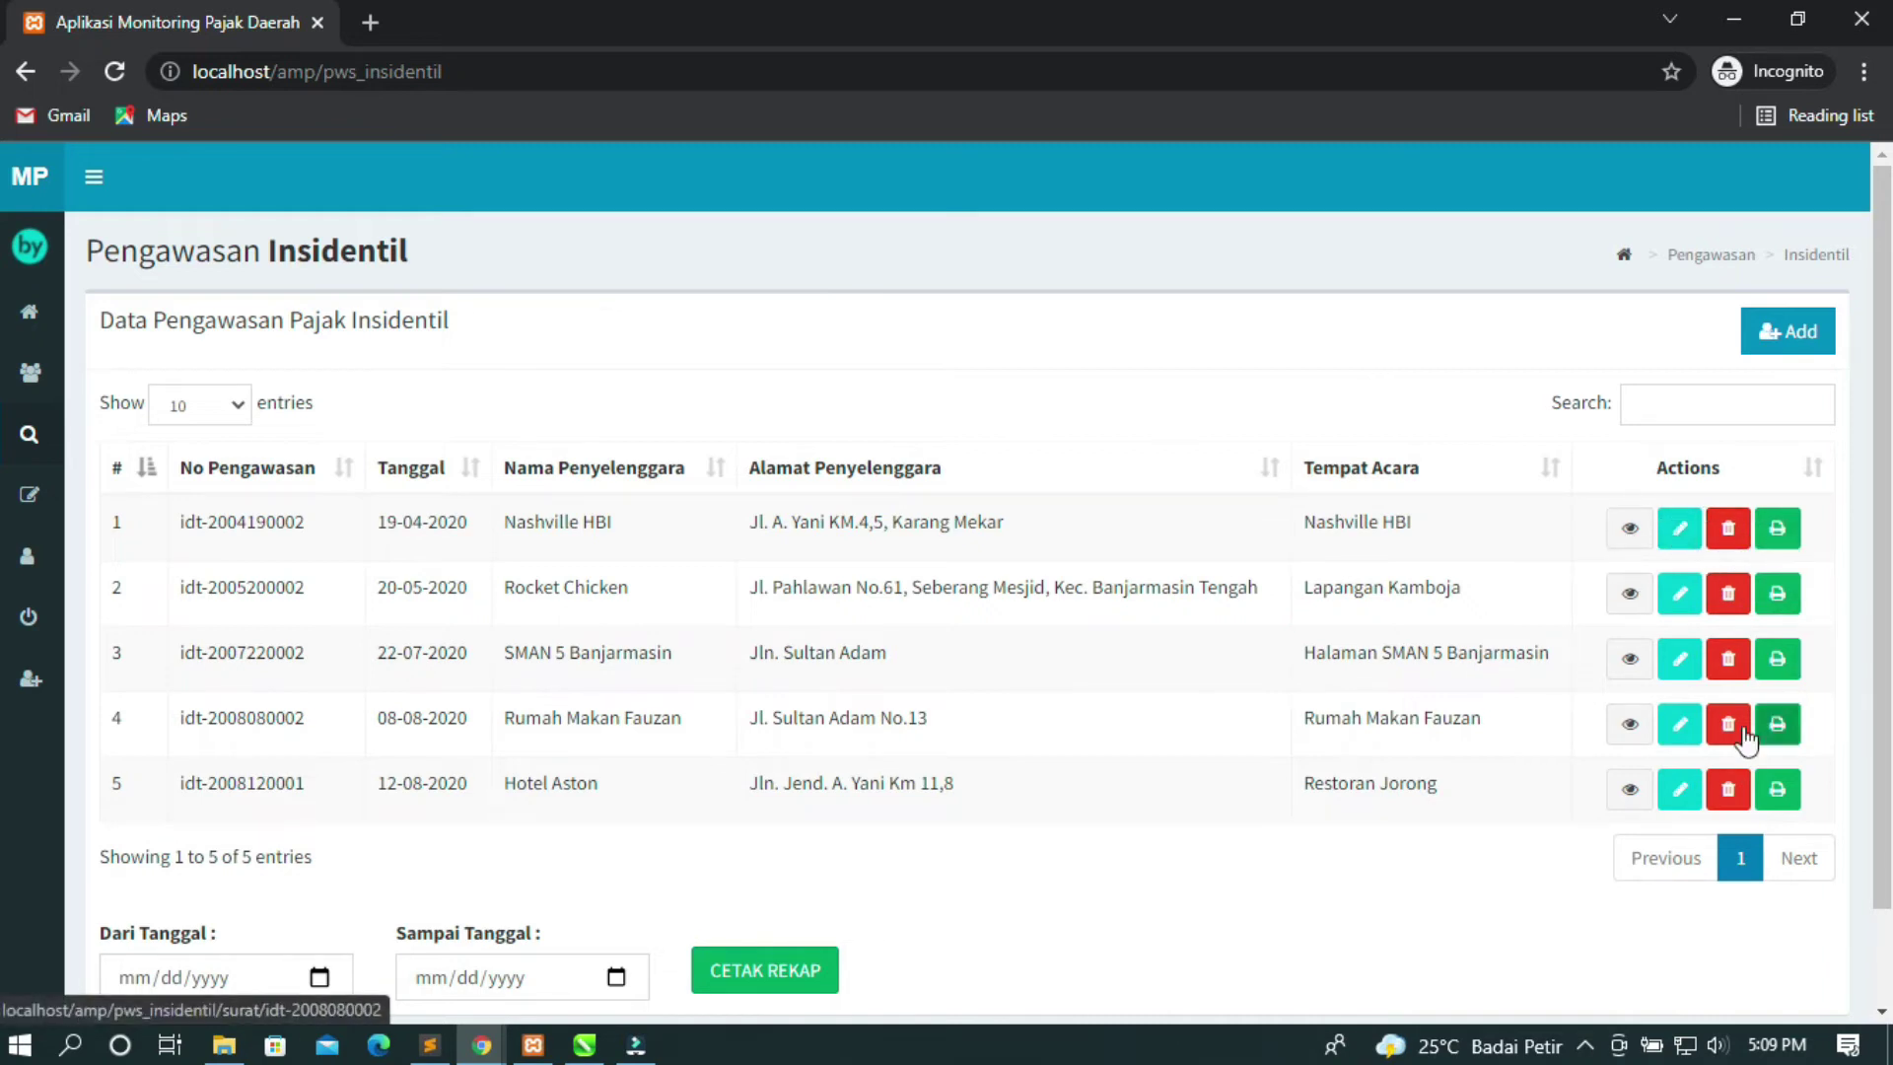
{"action": "scroll", "coordinate": [1676, 725], "scroll_direction": "down", "scroll_amount": 1}
{"action": "scroll", "coordinate": [1570, 785], "scroll_direction": "up", "scroll_amount": 1}
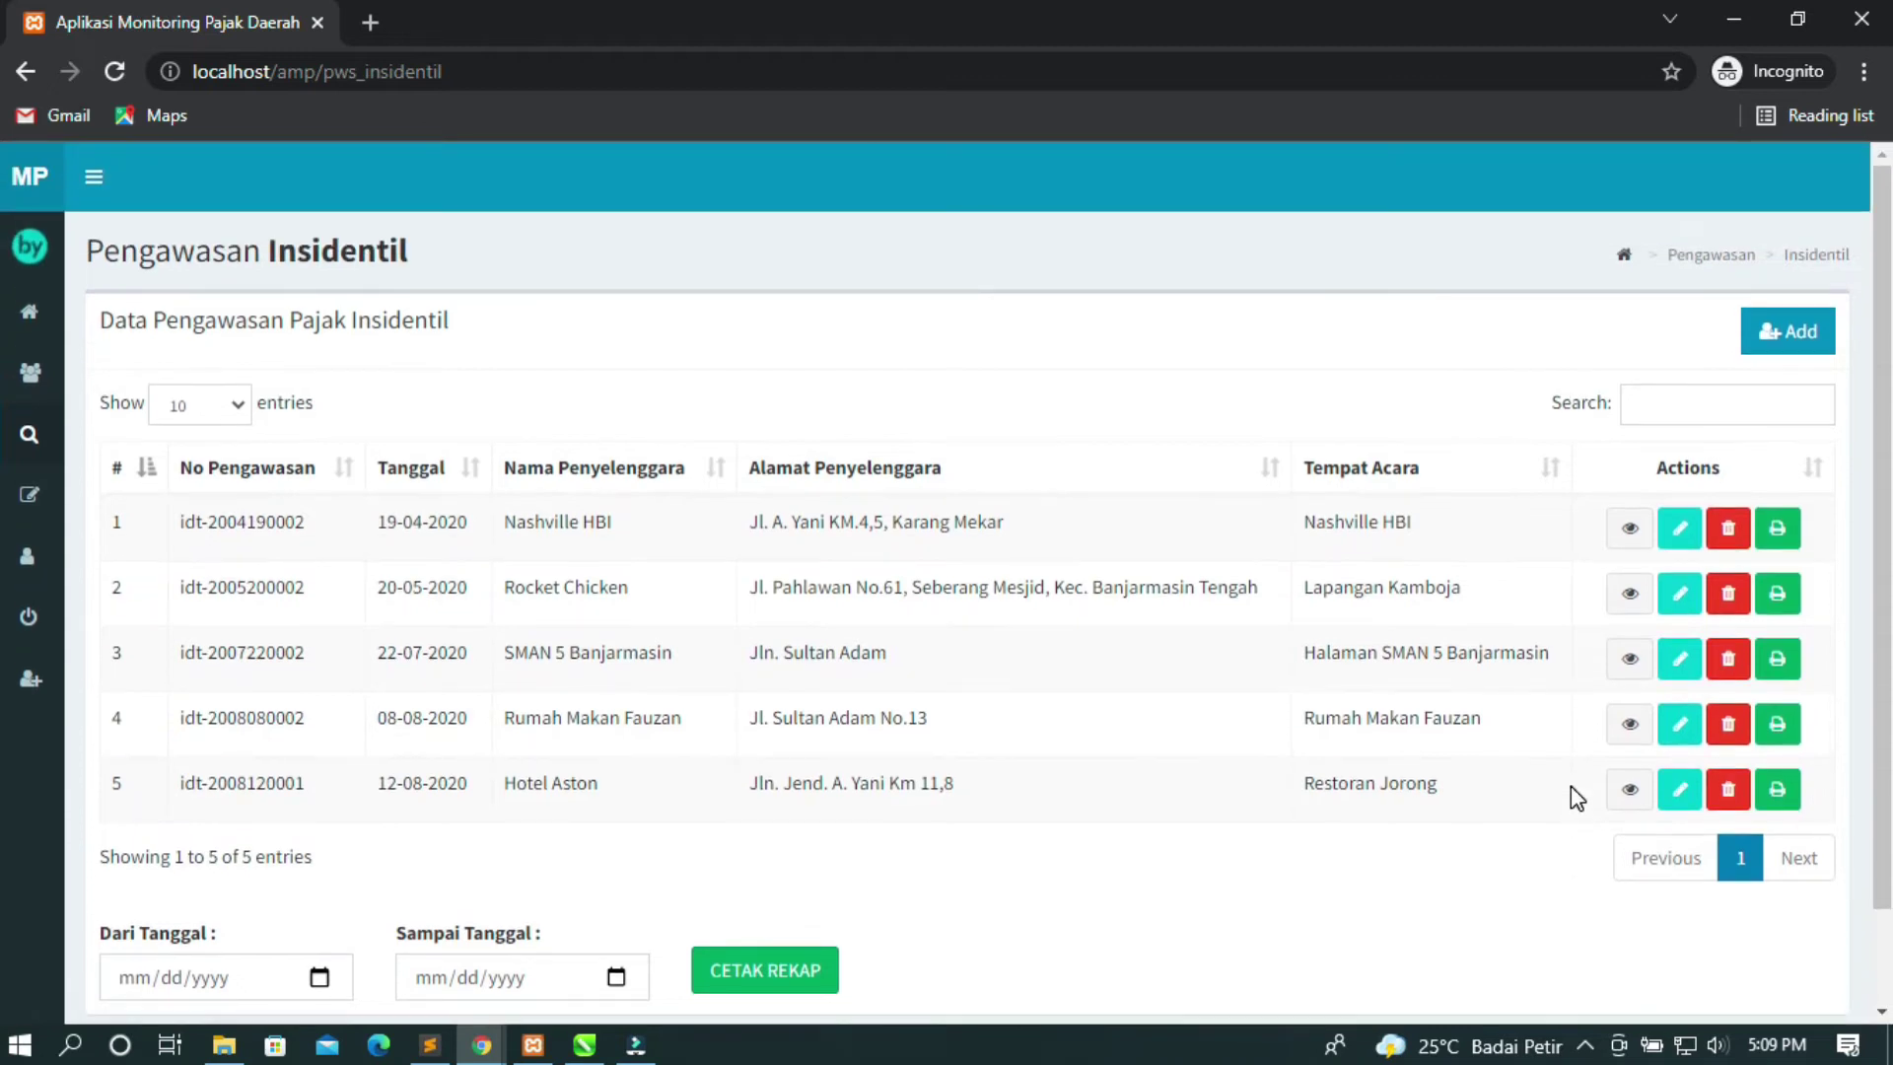
Open the Pemeriksaan list for Pajak Hotel and examine its records, row actions and recap options.
{"action": "left_click", "coordinate": [86, 178]}
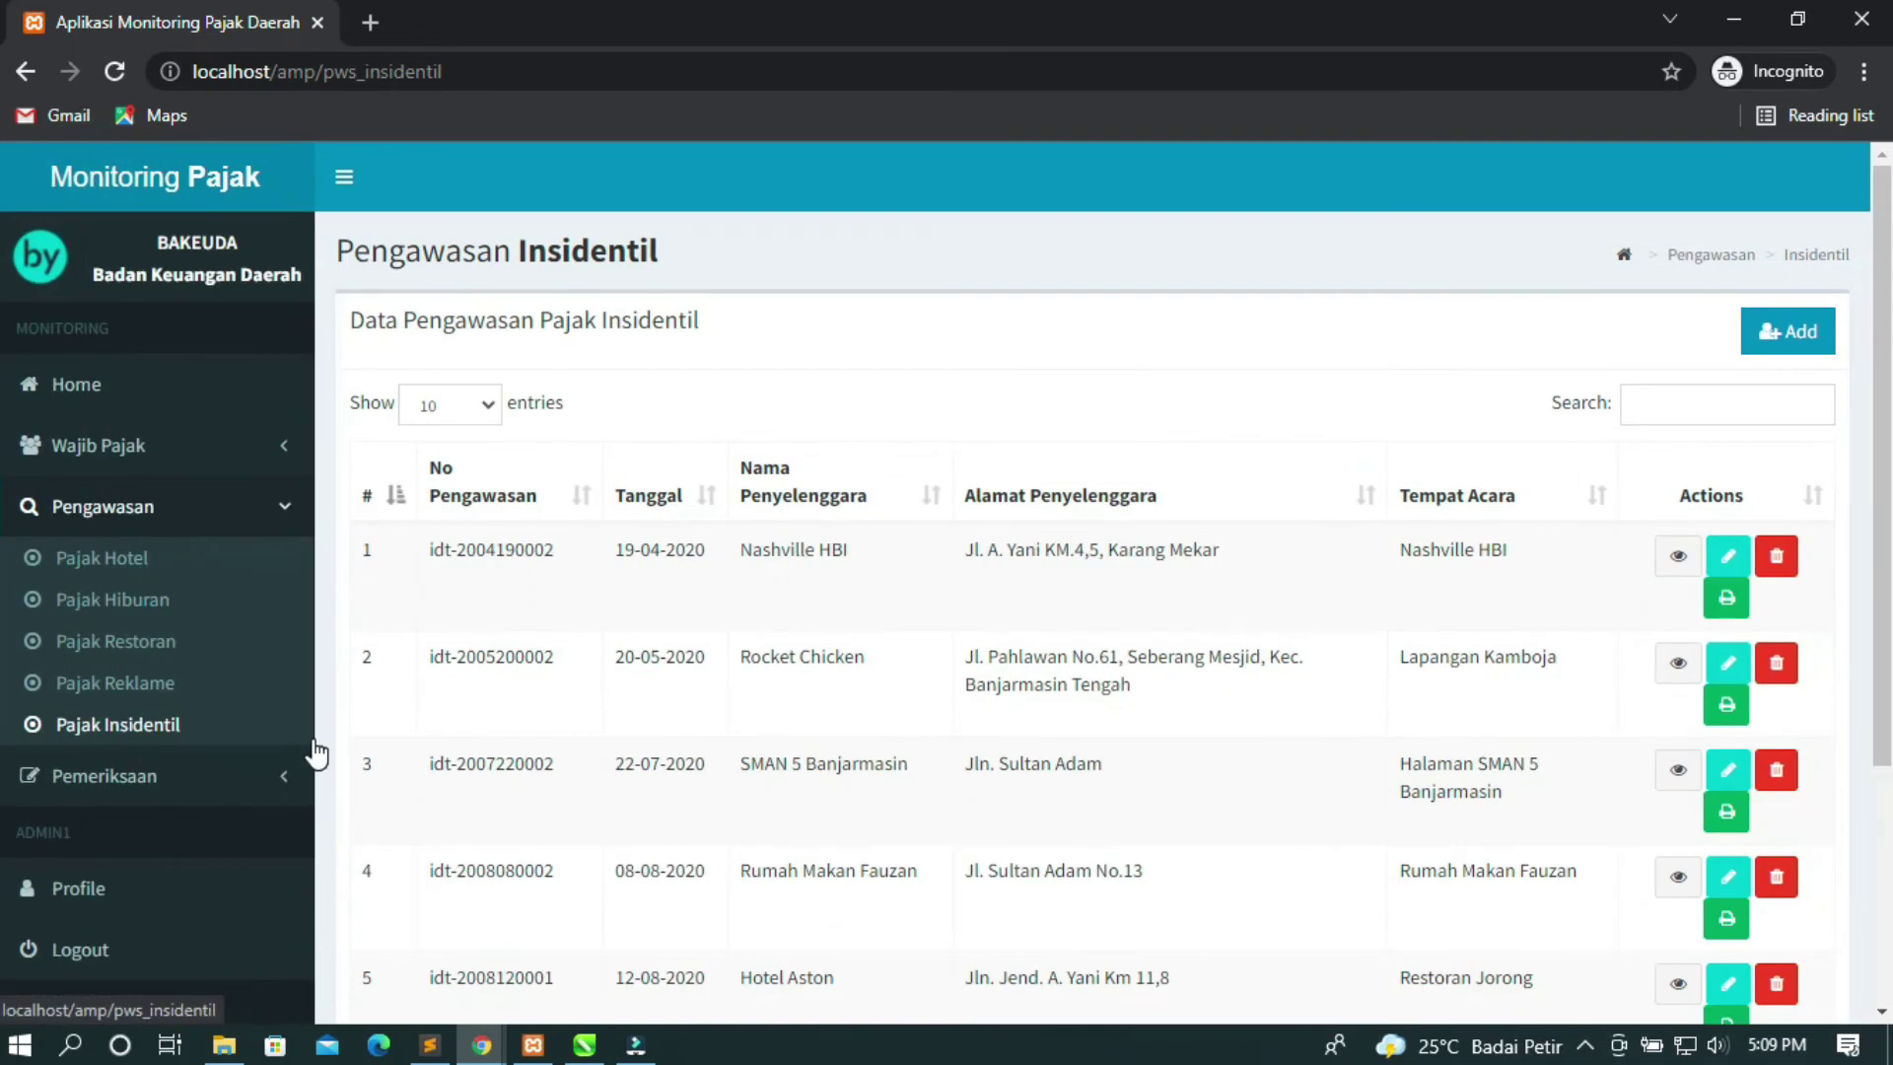
{"action": "scroll", "coordinate": [237, 735], "scroll_direction": "down", "scroll_amount": 3}
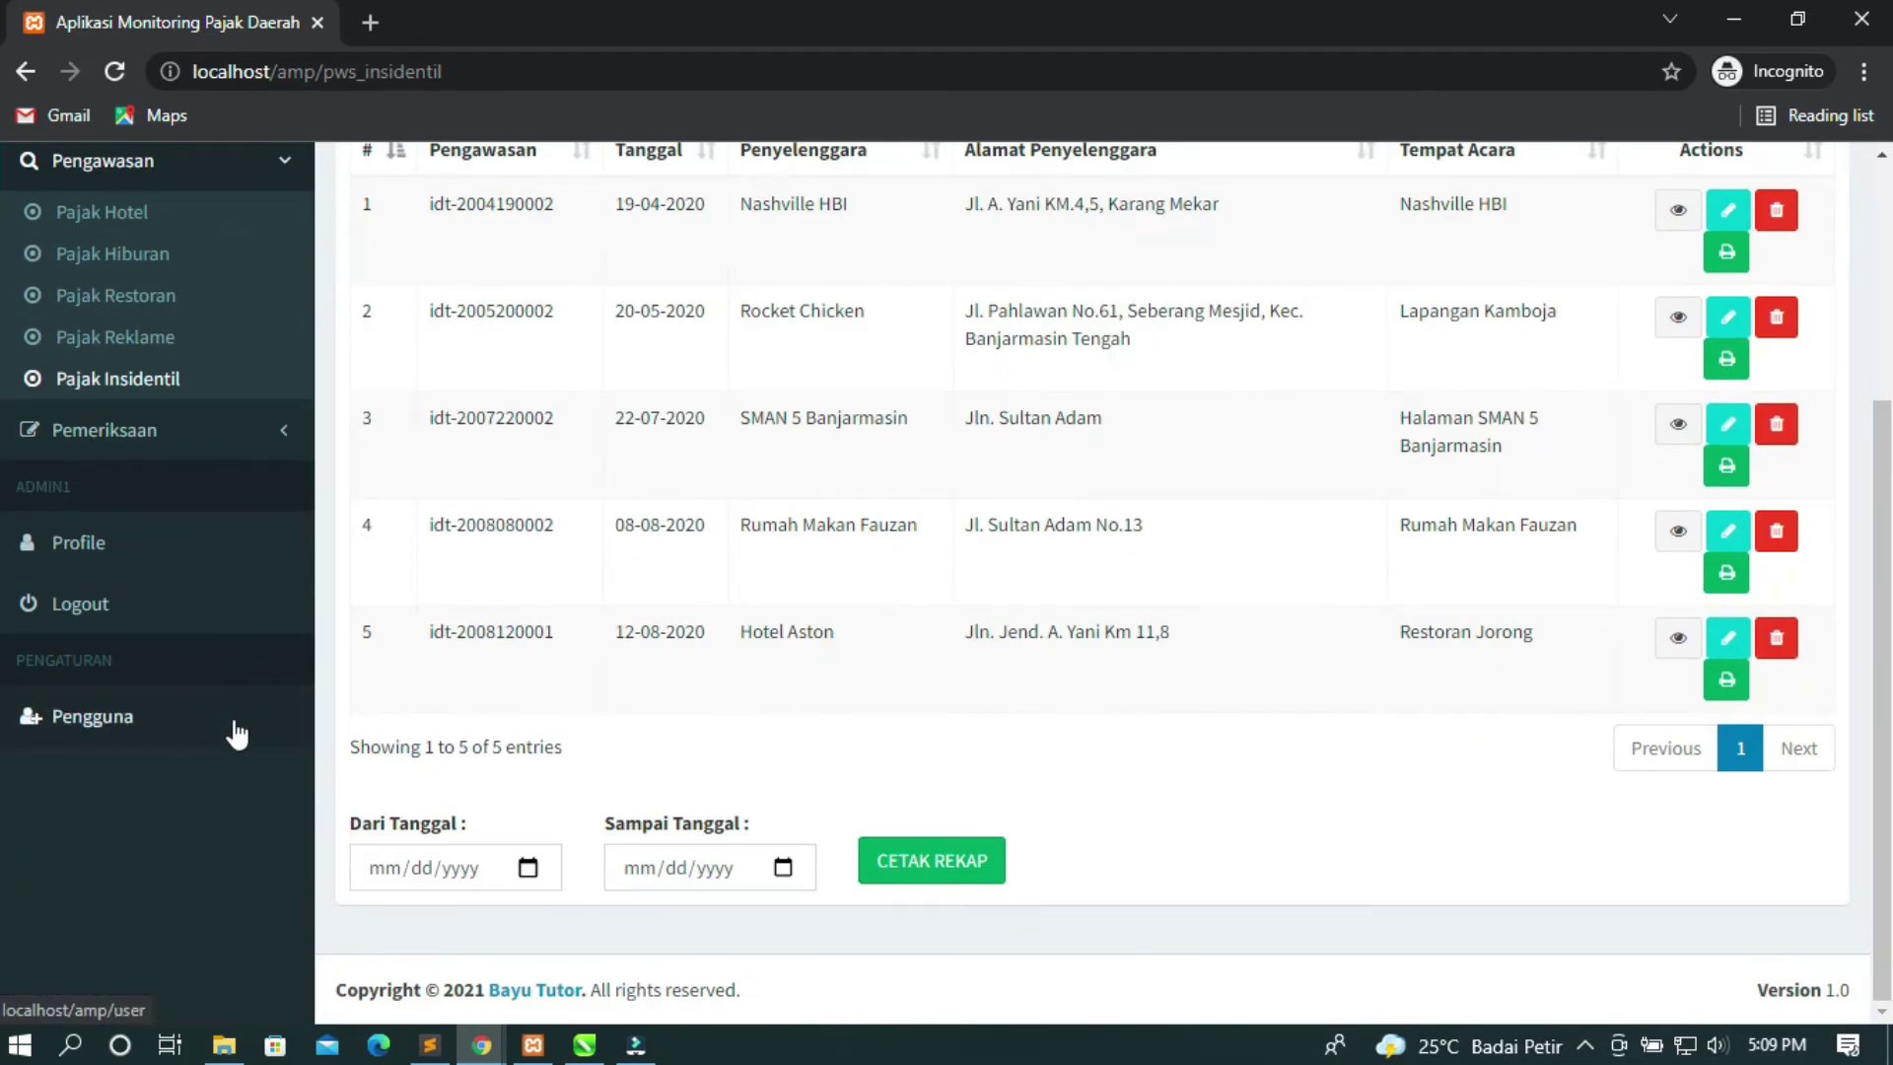
{"action": "scroll", "coordinate": [237, 735], "scroll_direction": "up", "scroll_amount": 3}
{"action": "left_click", "coordinate": [237, 730]}
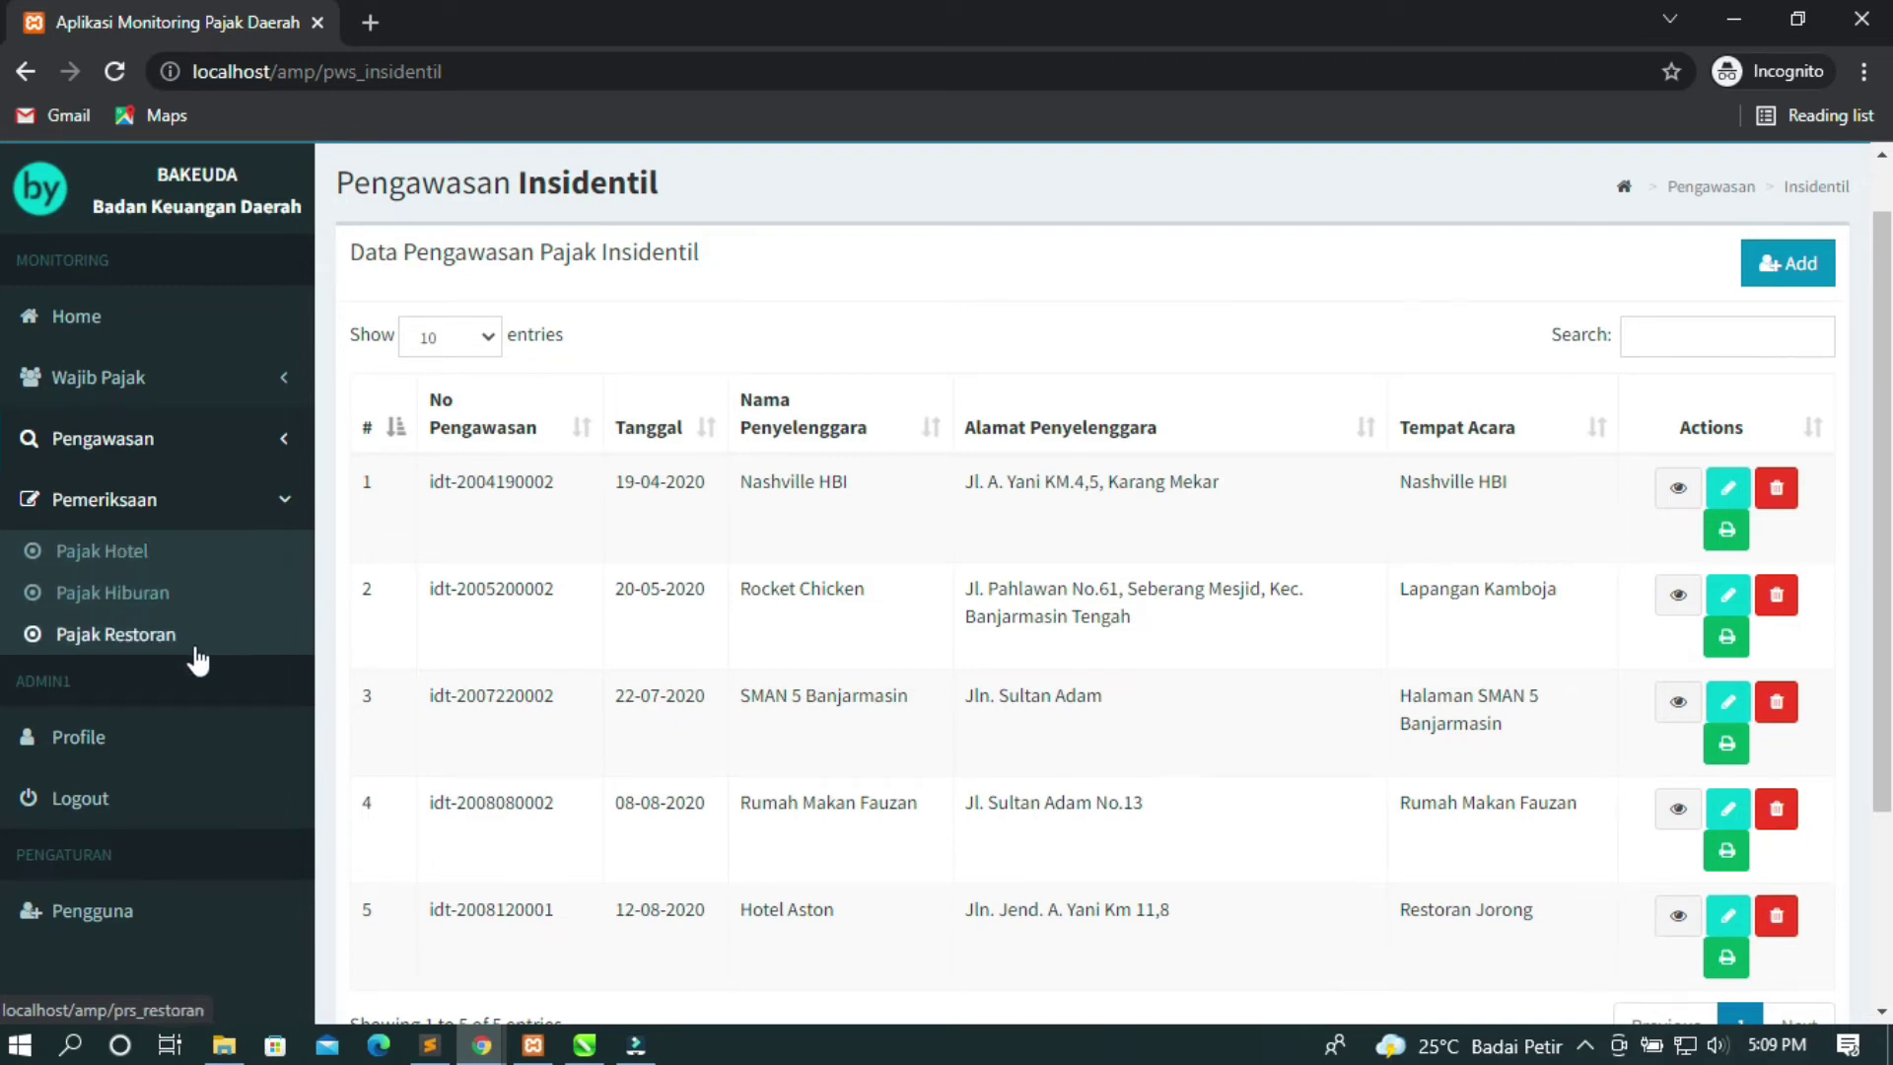
{"action": "left_click", "coordinate": [133, 560]}
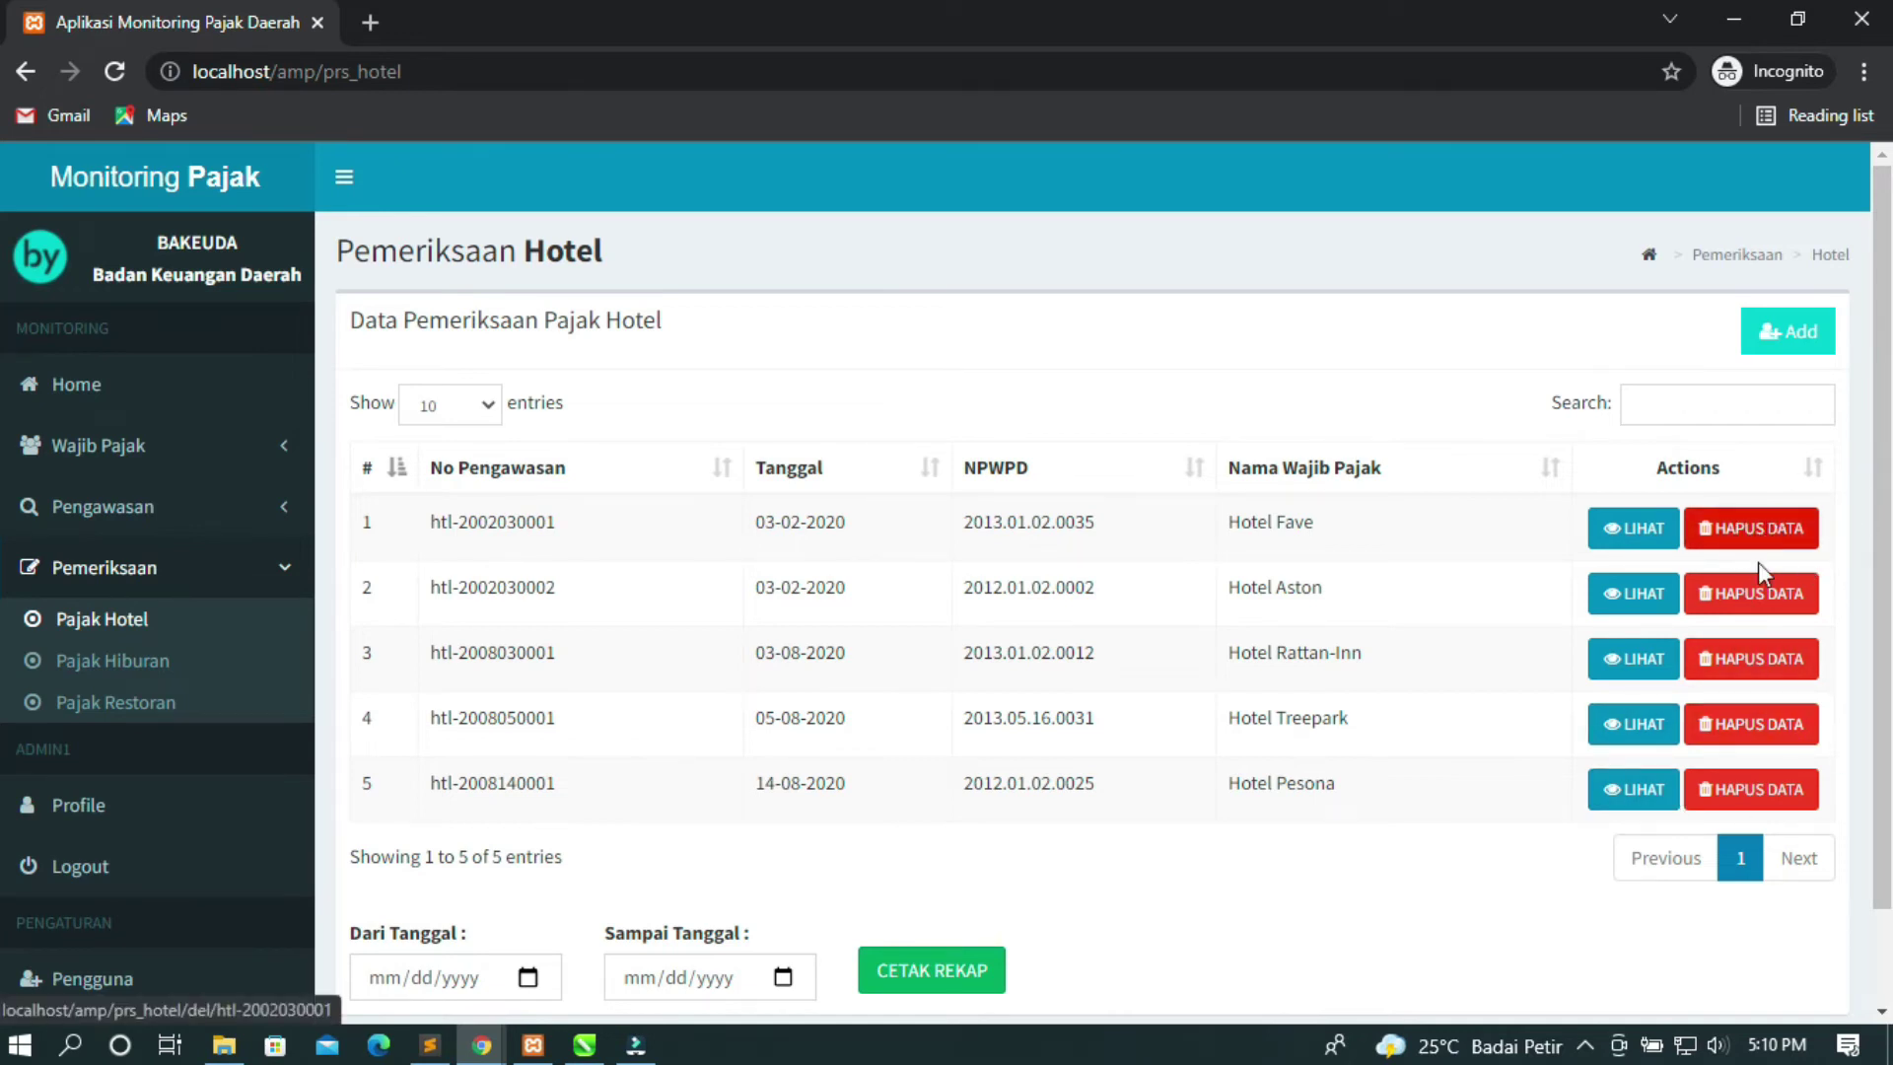
{"action": "scroll", "coordinate": [1629, 637], "scroll_direction": "down", "scroll_amount": 1}
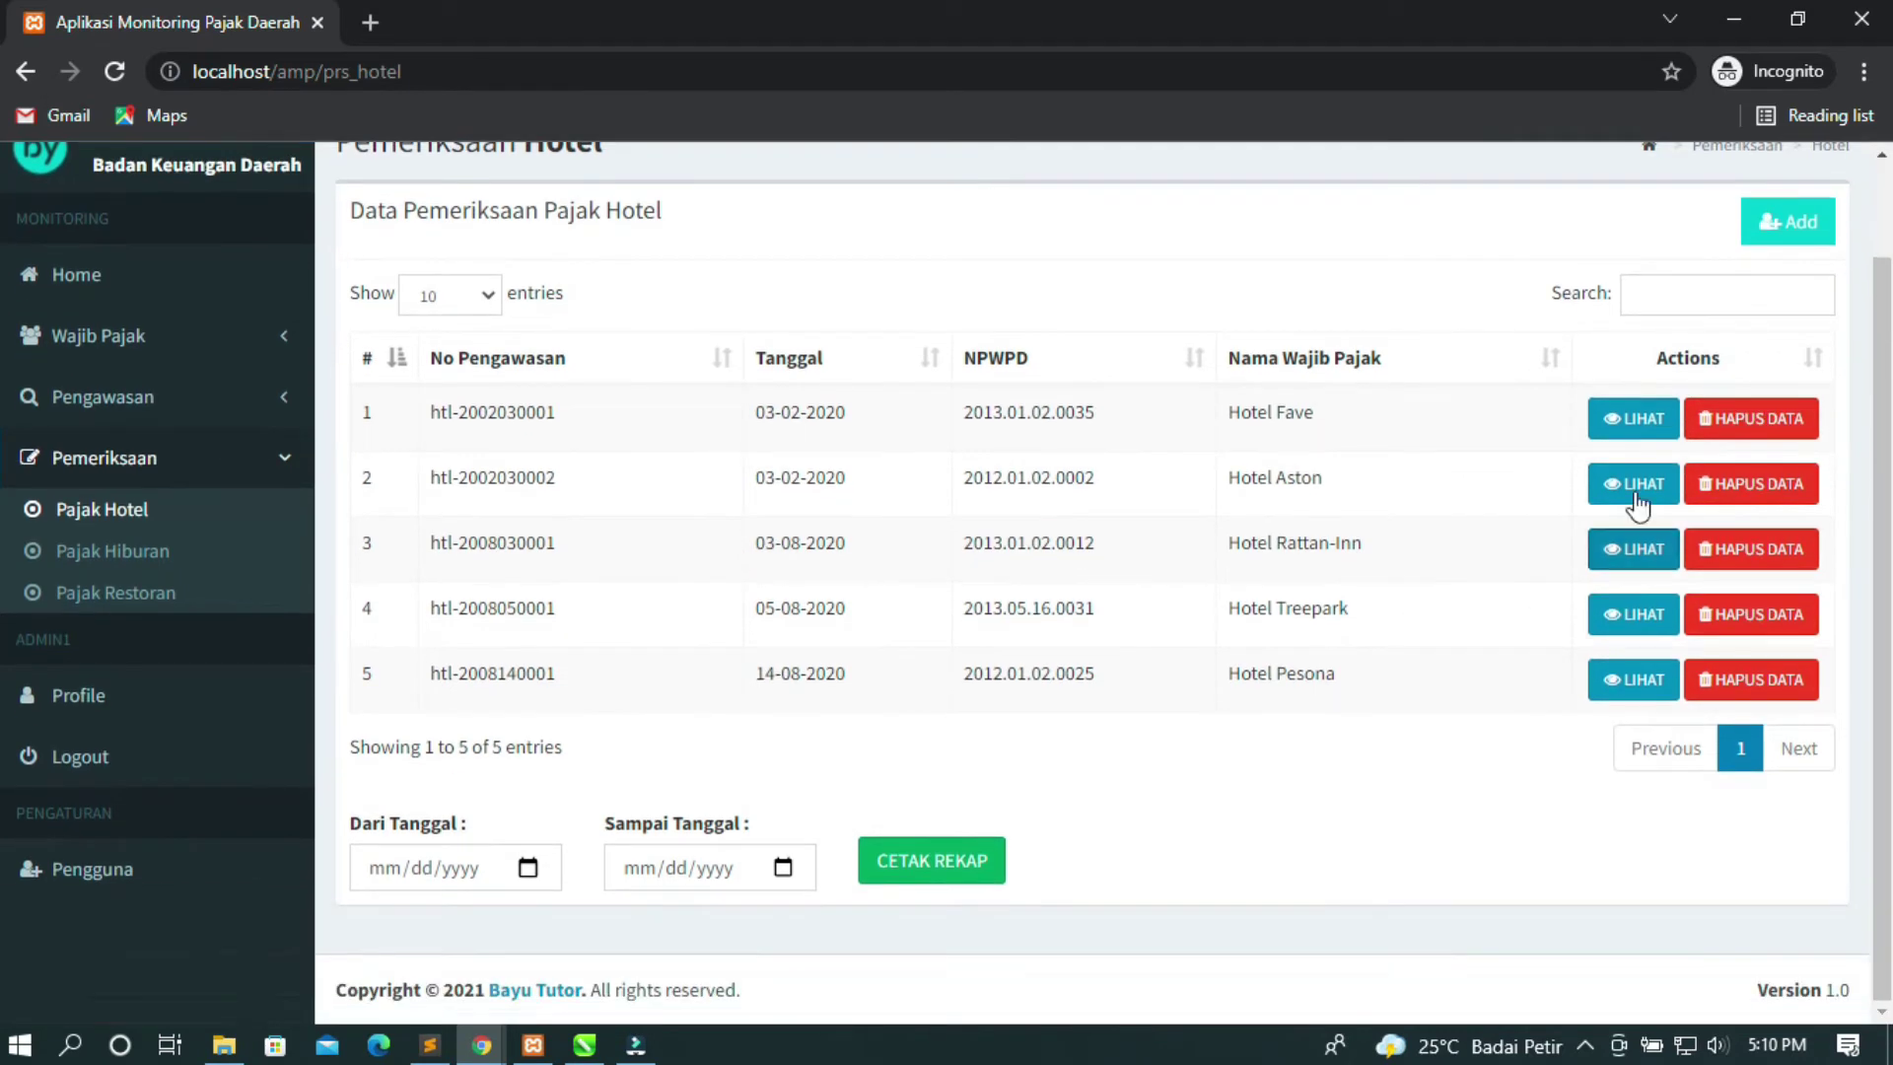
View the Hotel Fave inspection's per-period turnover, tax shortfall and penalty details, and return to the hotel inspection list.
{"action": "left_click", "coordinate": [1631, 416]}
{"action": "scroll", "coordinate": [888, 473], "scroll_direction": "down", "scroll_amount": 1}
{"action": "scroll", "coordinate": [887, 473], "scroll_direction": "up", "scroll_amount": 1}
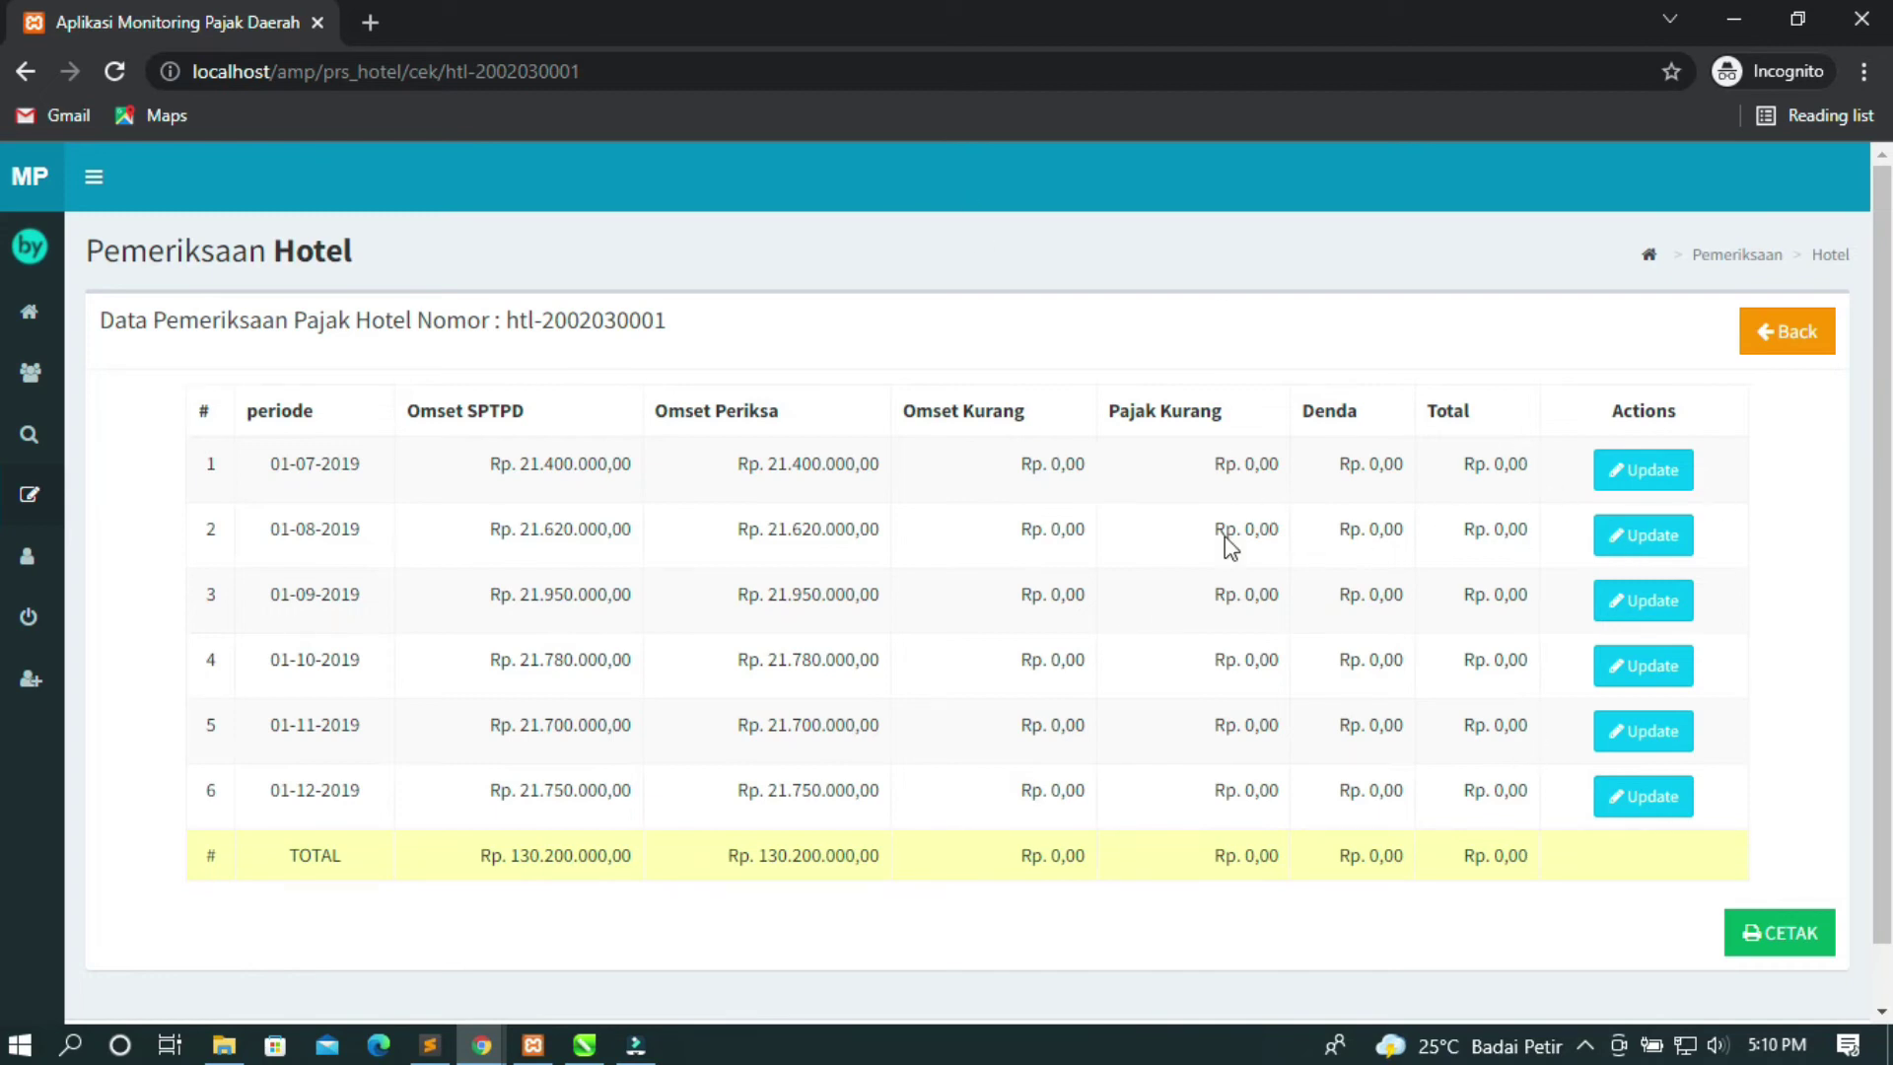
{"action": "left_click", "coordinate": [1769, 340]}
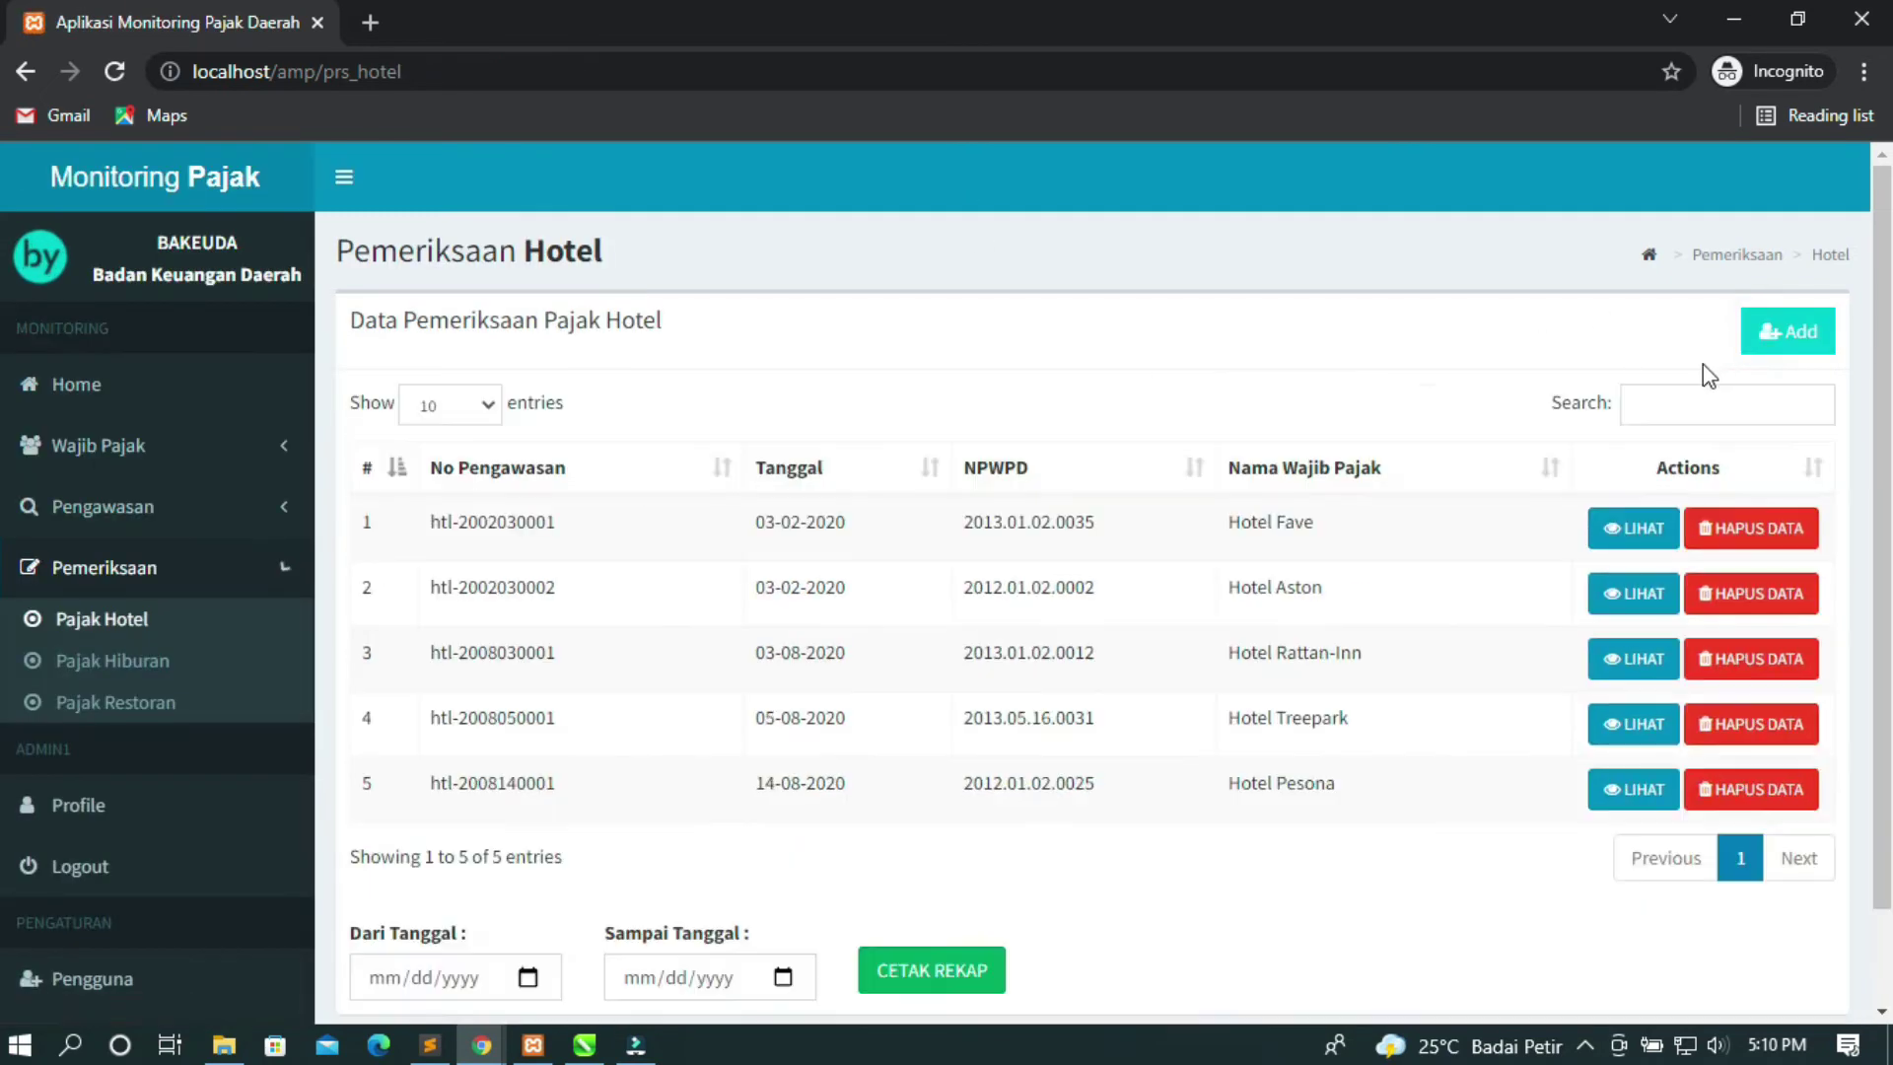
Open the Pemeriksaan list for Pajak Hiburan and look over its inspection records.
{"action": "scroll", "coordinate": [1245, 455], "scroll_direction": "down", "scroll_amount": 1}
{"action": "scroll", "coordinate": [1242, 444], "scroll_direction": "up", "scroll_amount": 2}
{"action": "left_click", "coordinate": [150, 673]}
{"action": "scroll", "coordinate": [892, 762], "scroll_direction": "down", "scroll_amount": 1}
{"action": "scroll", "coordinate": [892, 762], "scroll_direction": "up", "scroll_amount": 1}
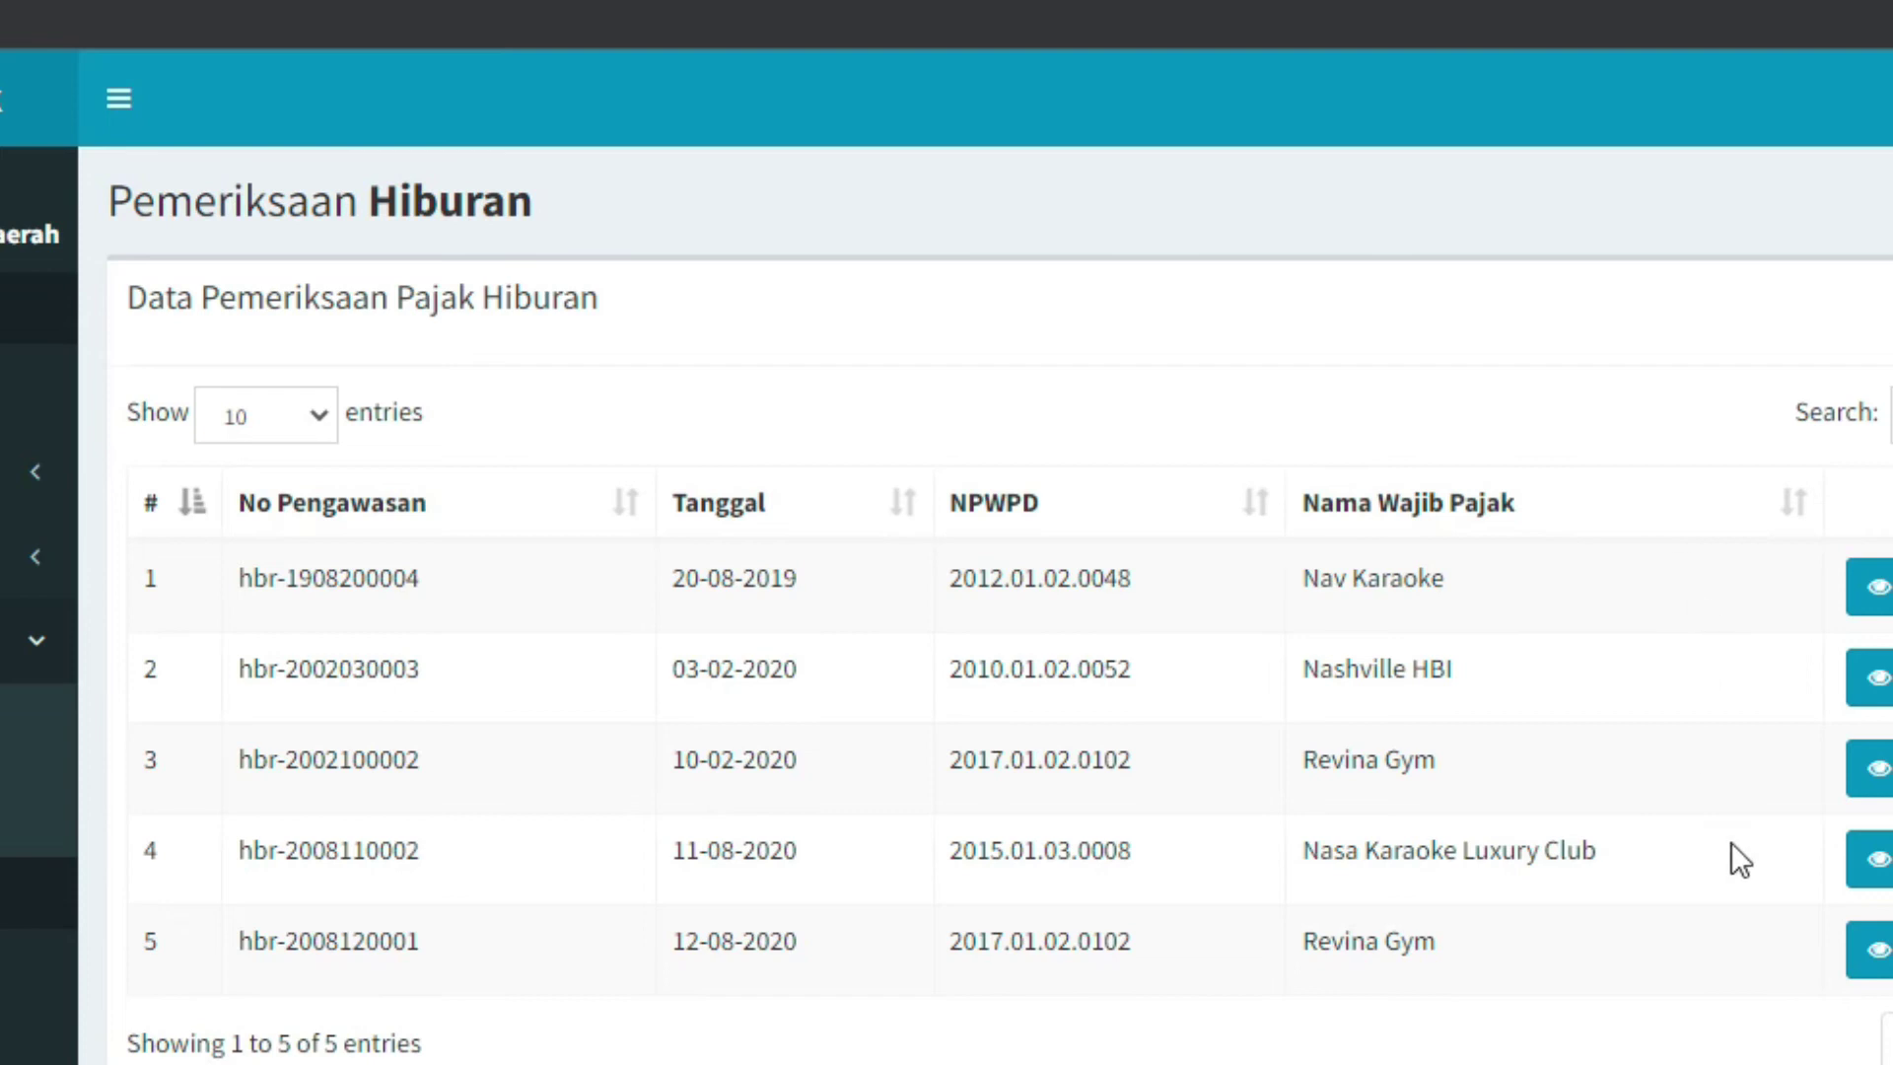
Open the Pemeriksaan list for Pajak Restoran and examine its records, row actions and recap options.
{"action": "scroll", "coordinate": [1824, 708], "scroll_direction": "down", "scroll_amount": 2}
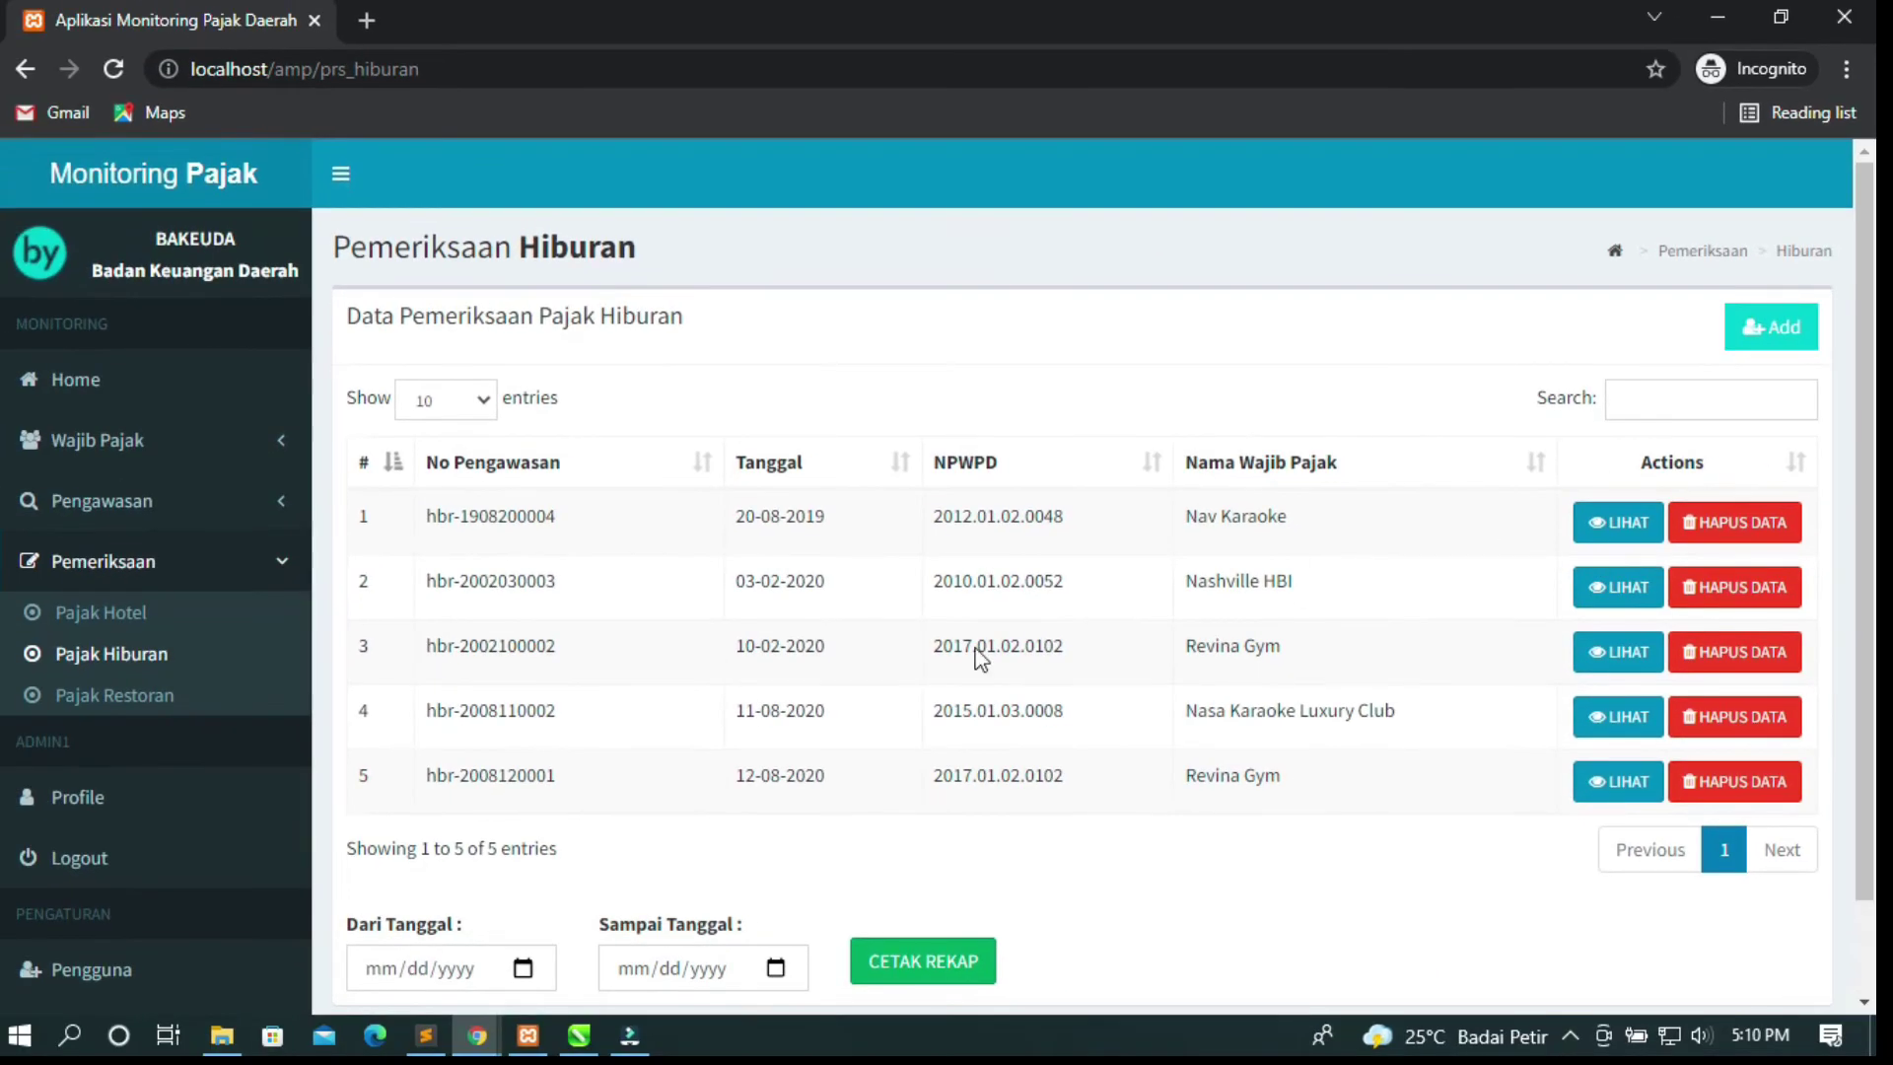
{"action": "left_click", "coordinate": [141, 706]}
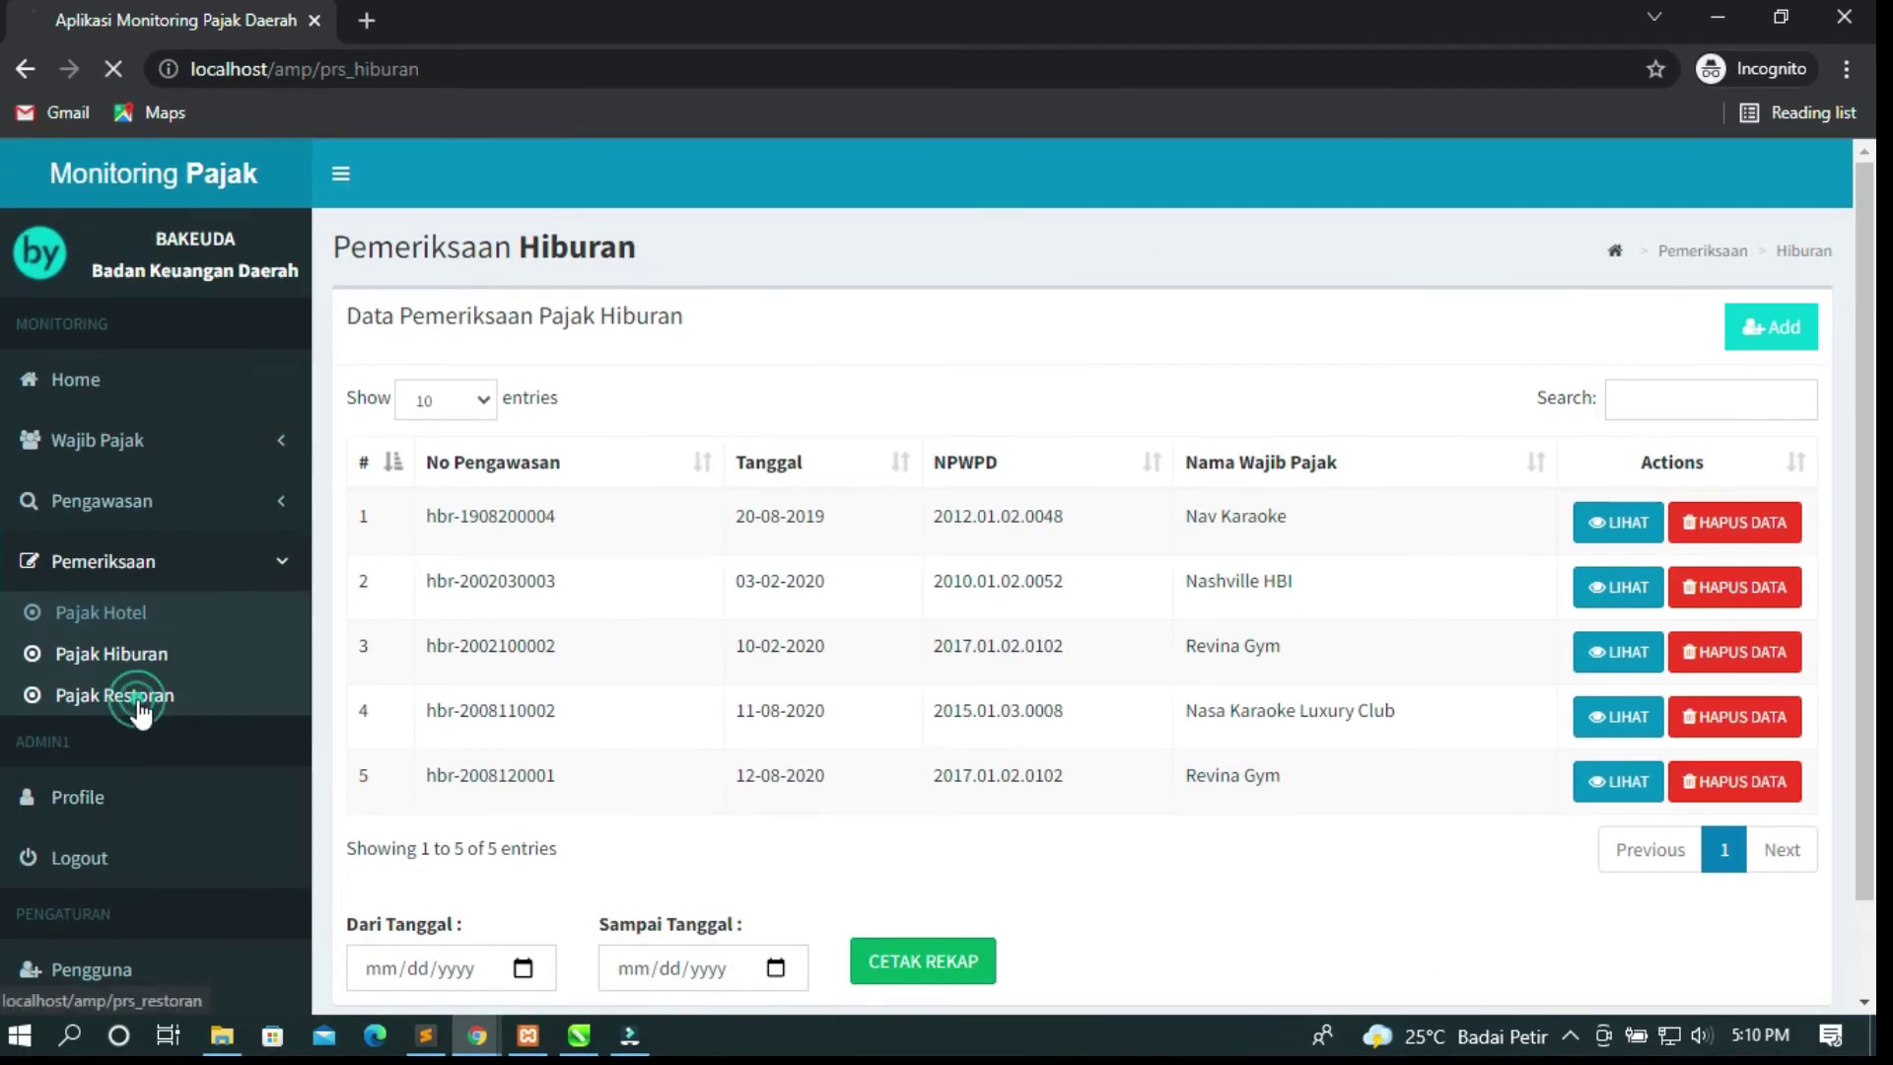
{"action": "scroll", "coordinate": [1183, 782], "scroll_direction": "down", "scroll_amount": 1}
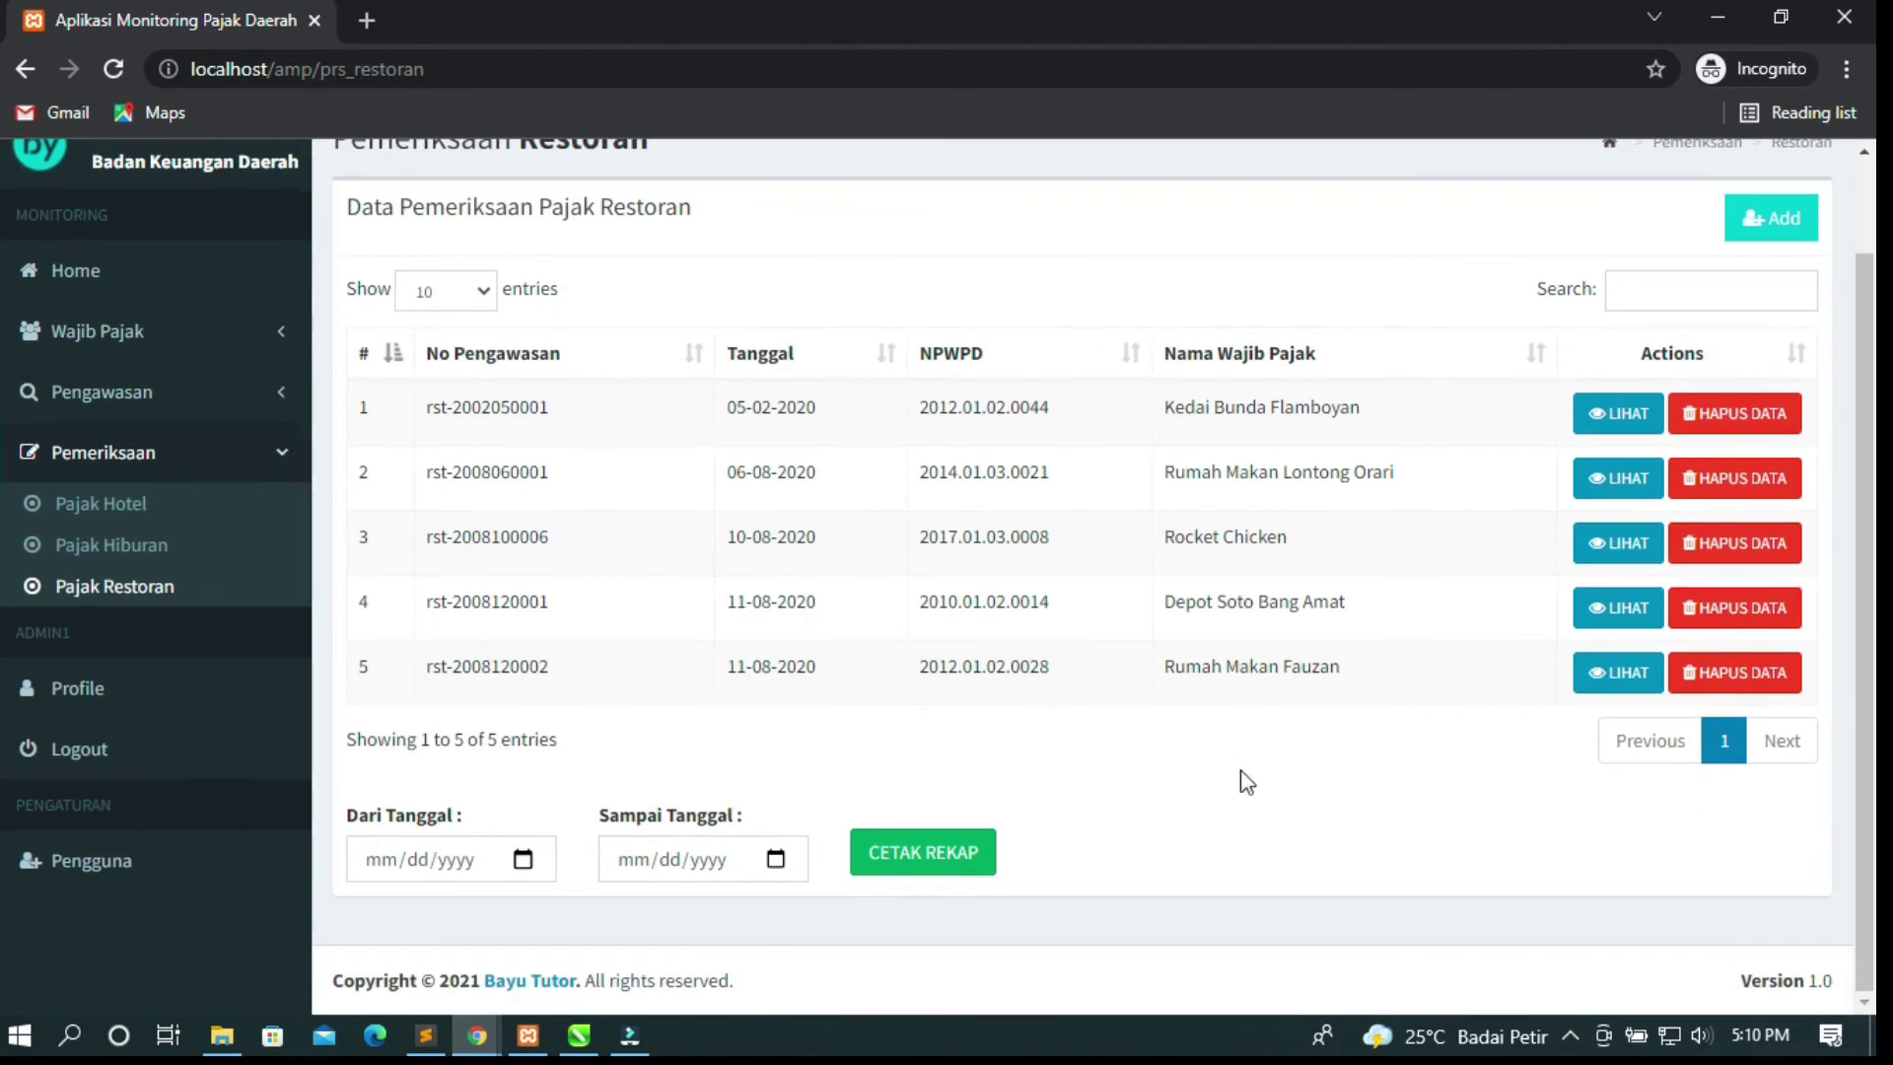
{"action": "scroll", "coordinate": [693, 458], "scroll_direction": "up", "scroll_amount": 1}
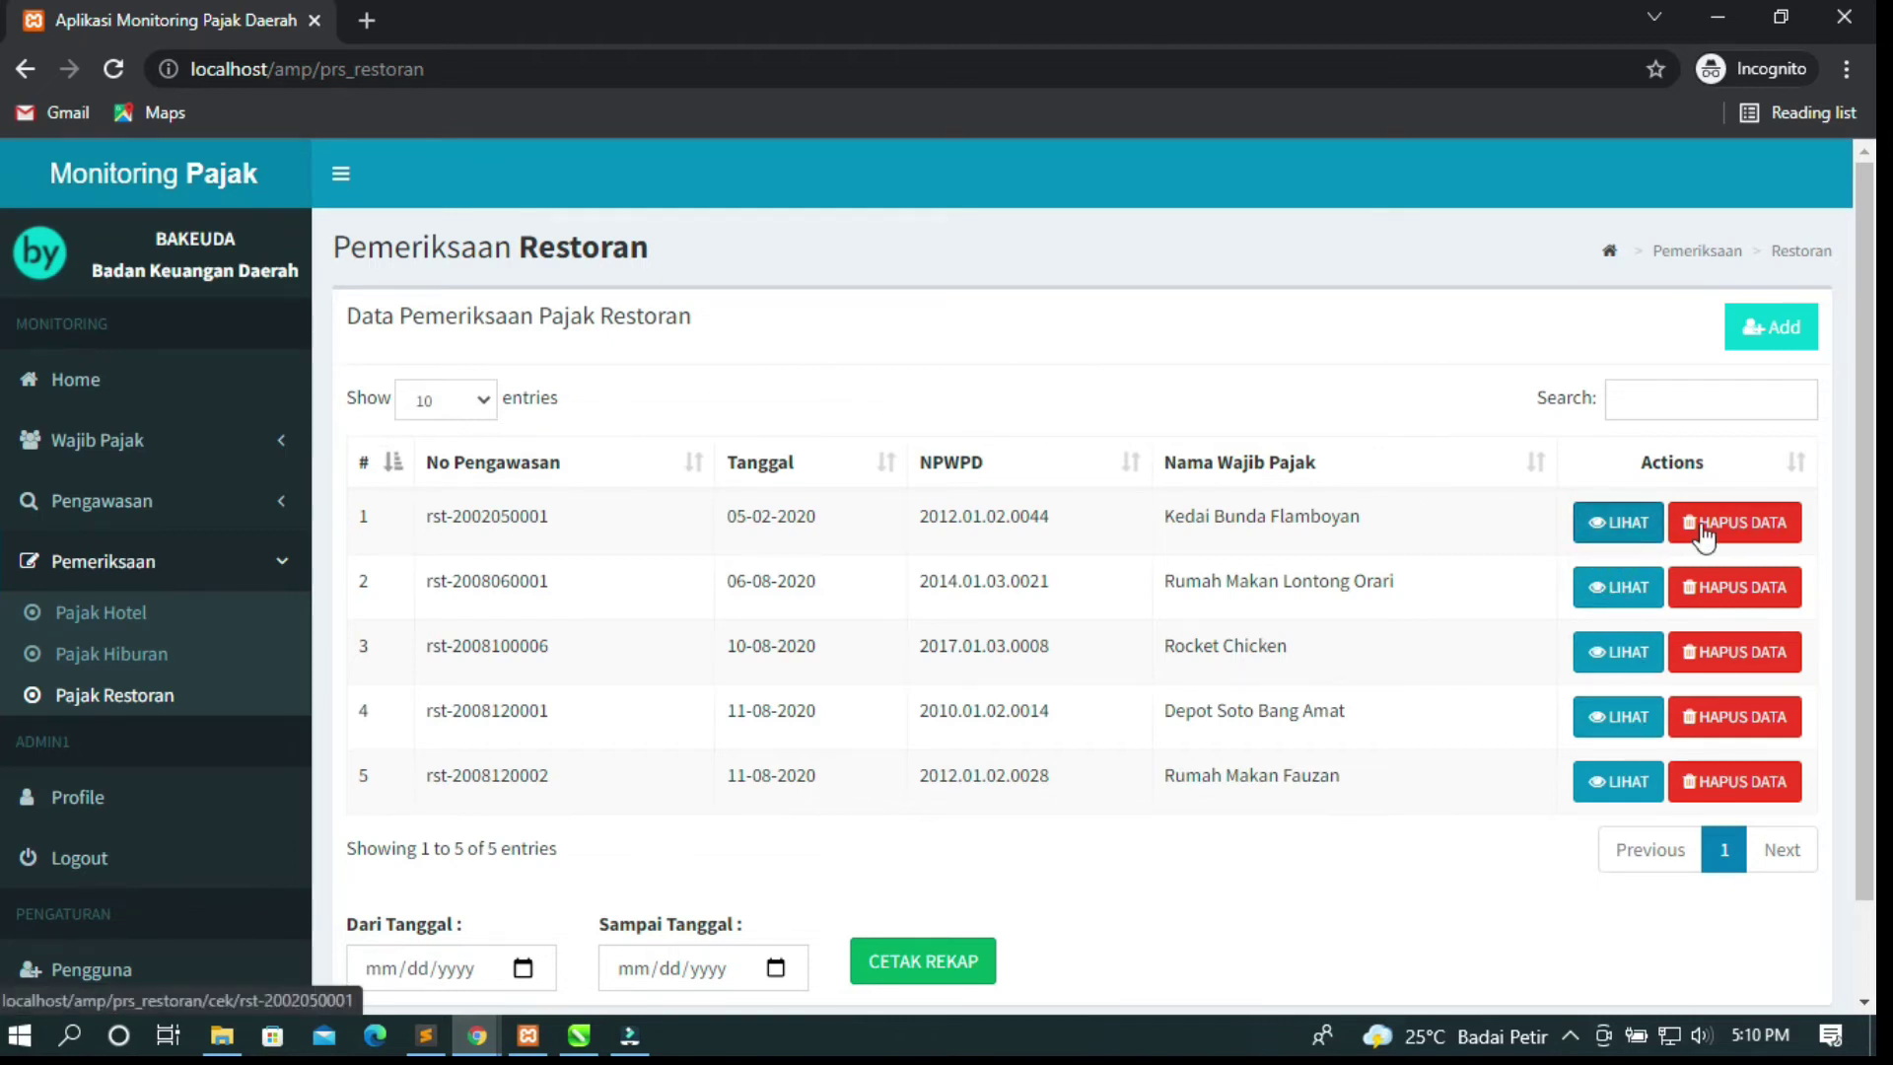
{"action": "scroll", "coordinate": [1676, 591], "scroll_direction": "down", "scroll_amount": 1}
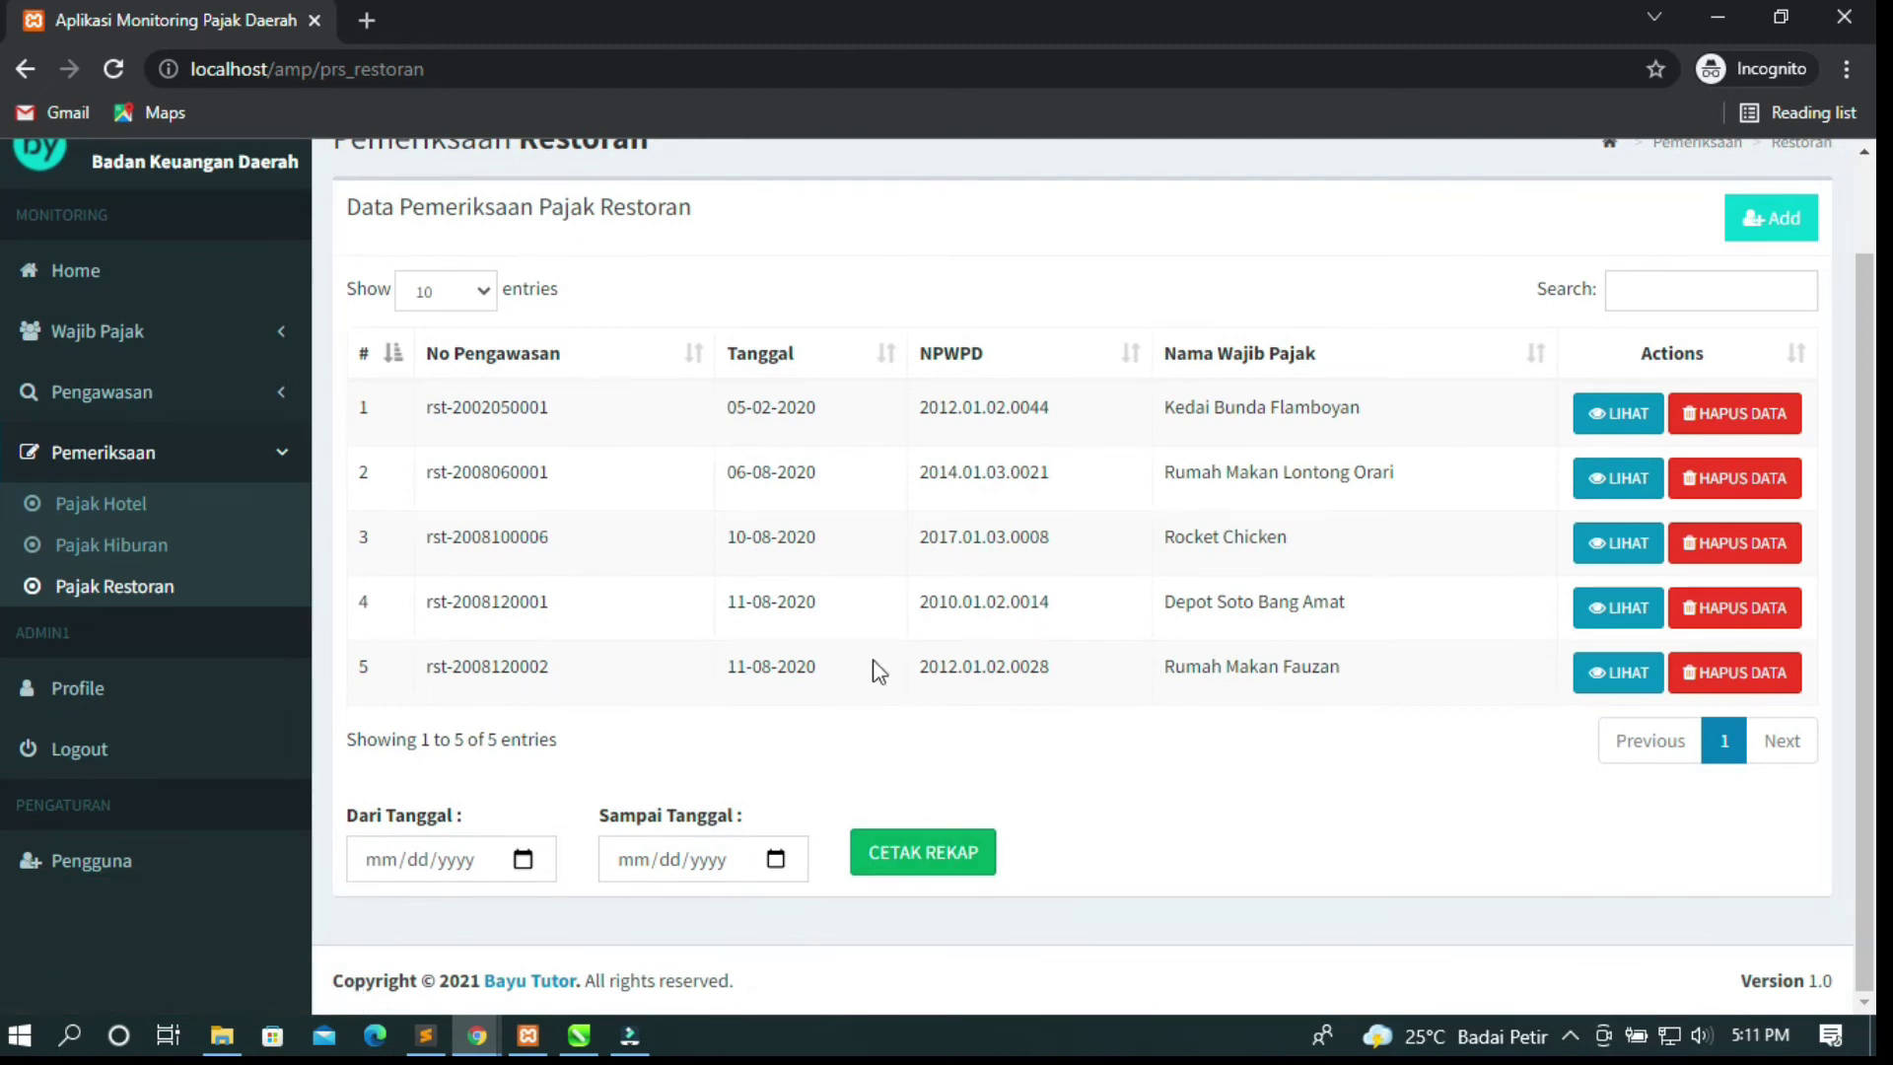
Set the restaurant inspection recap's date range from 12/09/2021 to 12/14/2021.
{"action": "left_click", "coordinate": [520, 861]}
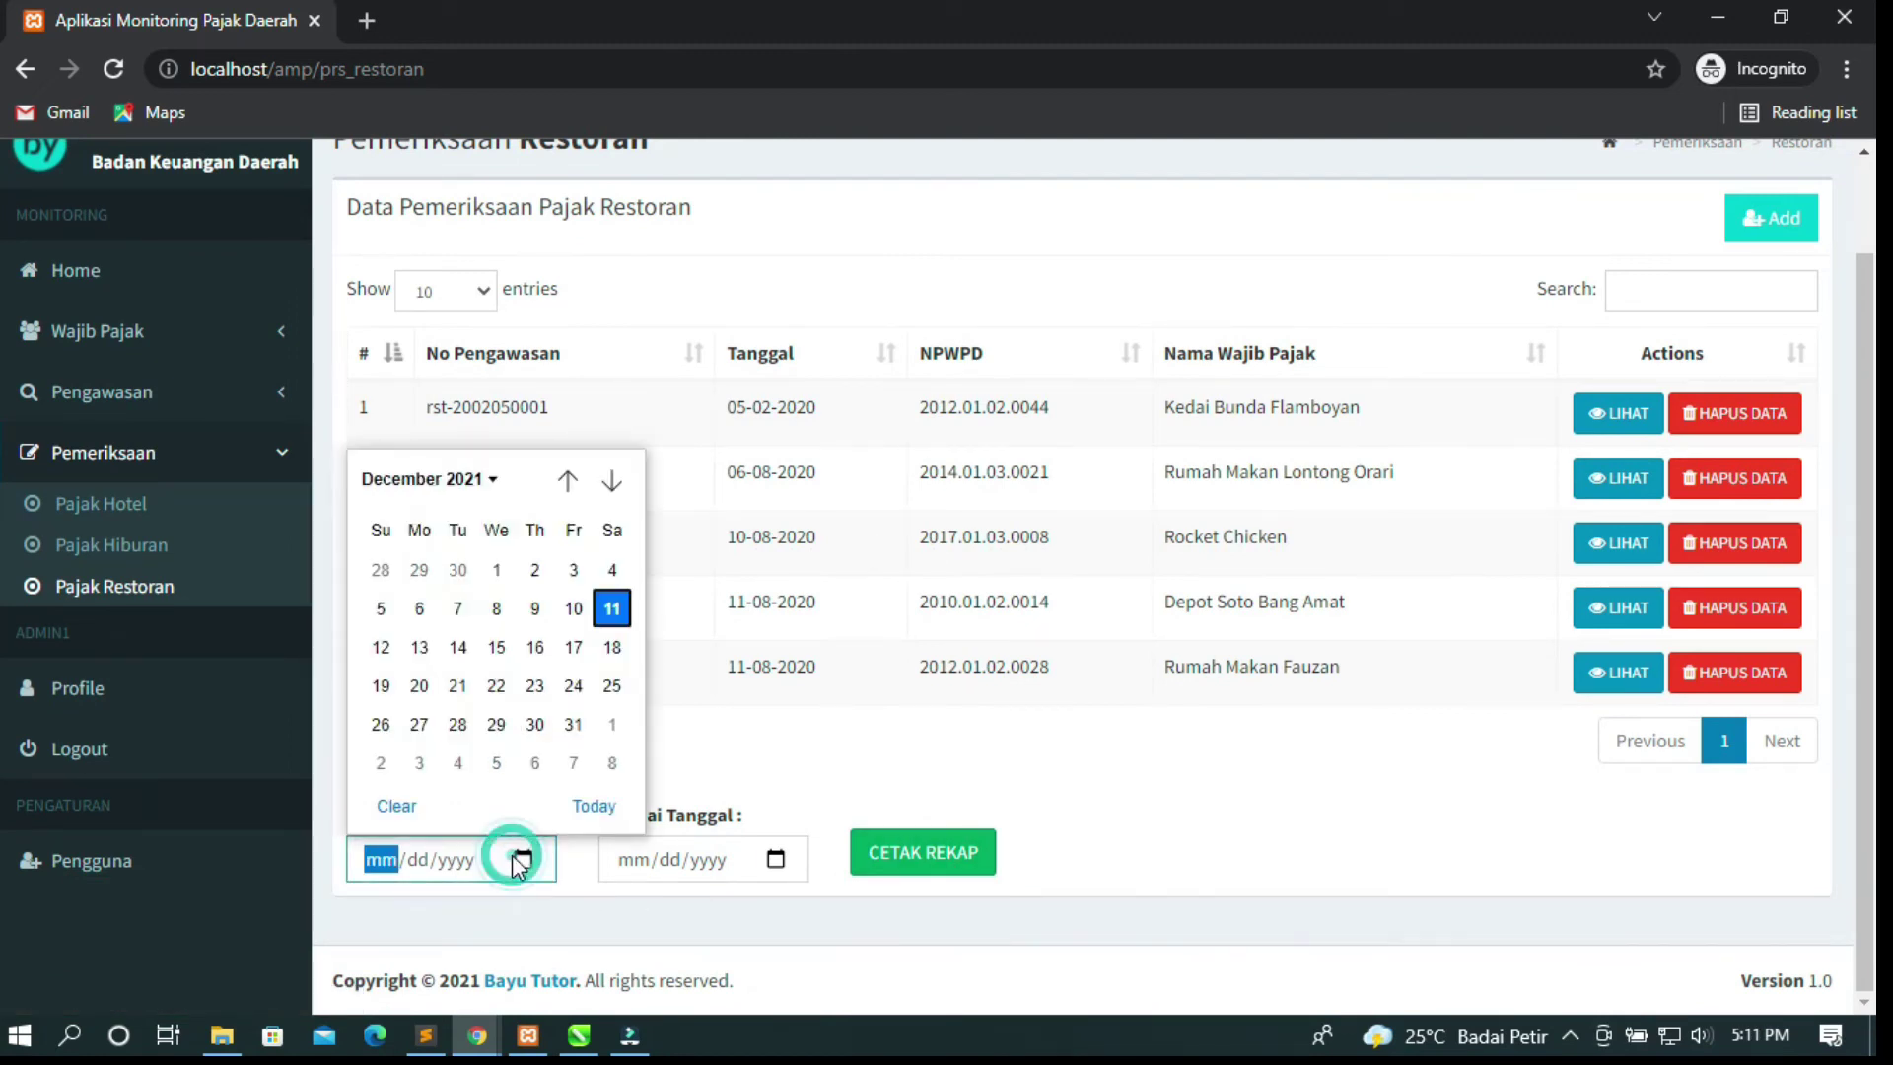
{"action": "left_click", "coordinate": [525, 617]}
{"action": "left_click", "coordinate": [775, 859]}
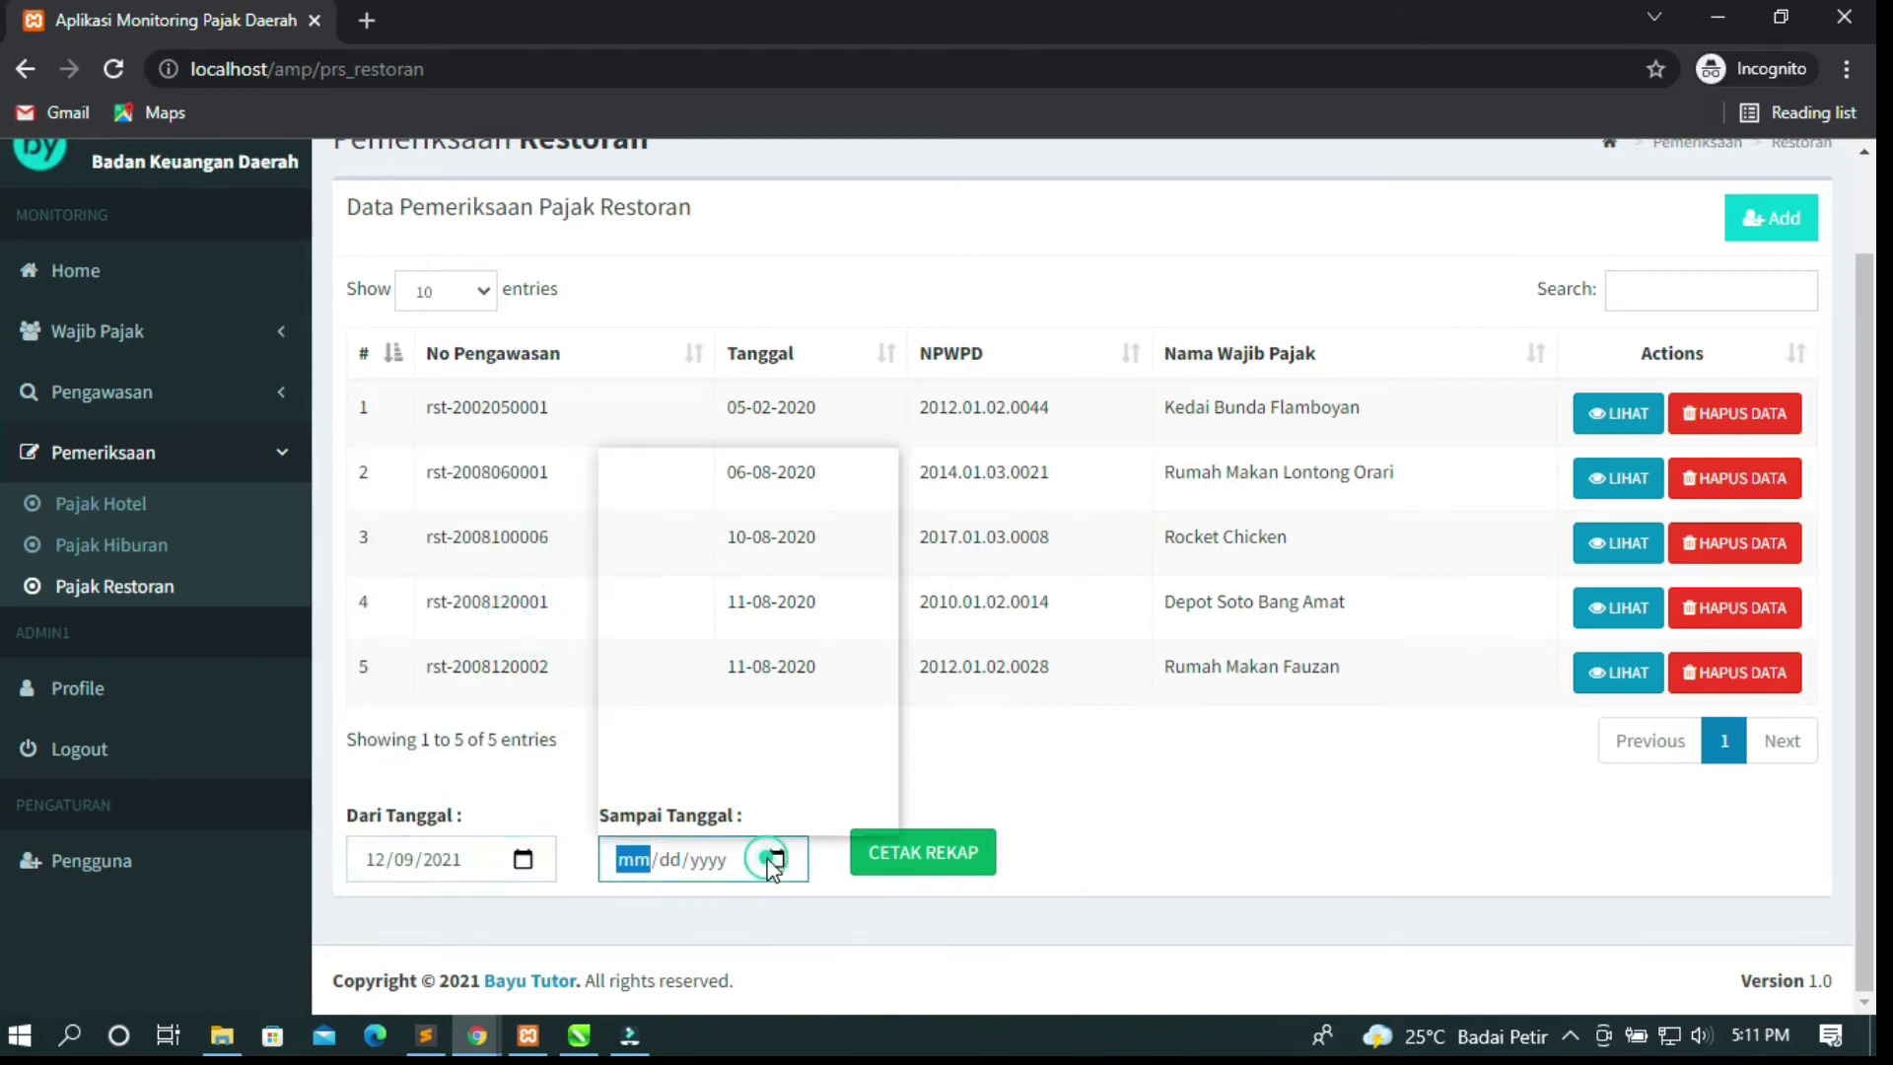
{"action": "left_click", "coordinate": [706, 641]}
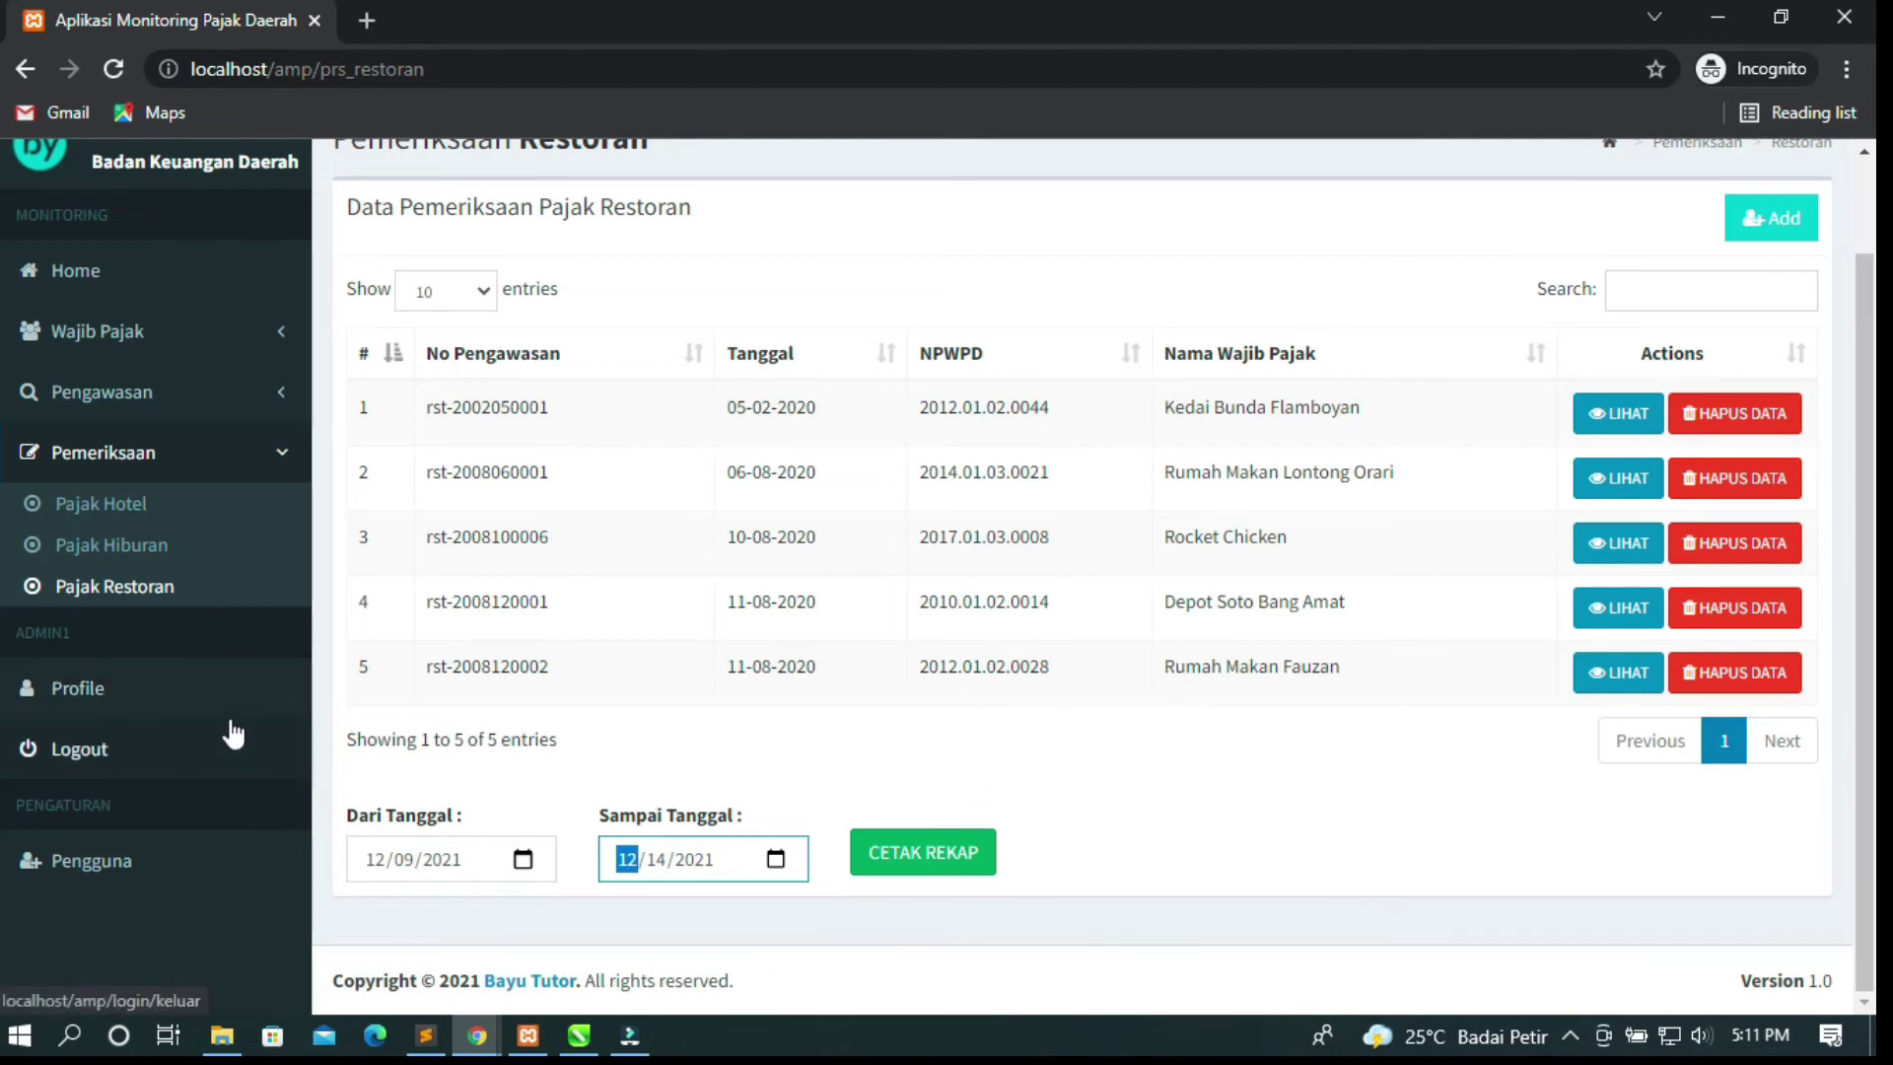
View the admin's Profile page and account settings, and examine the accounts, levels and row actions in the Pengguna list.
{"action": "left_click", "coordinate": [84, 689]}
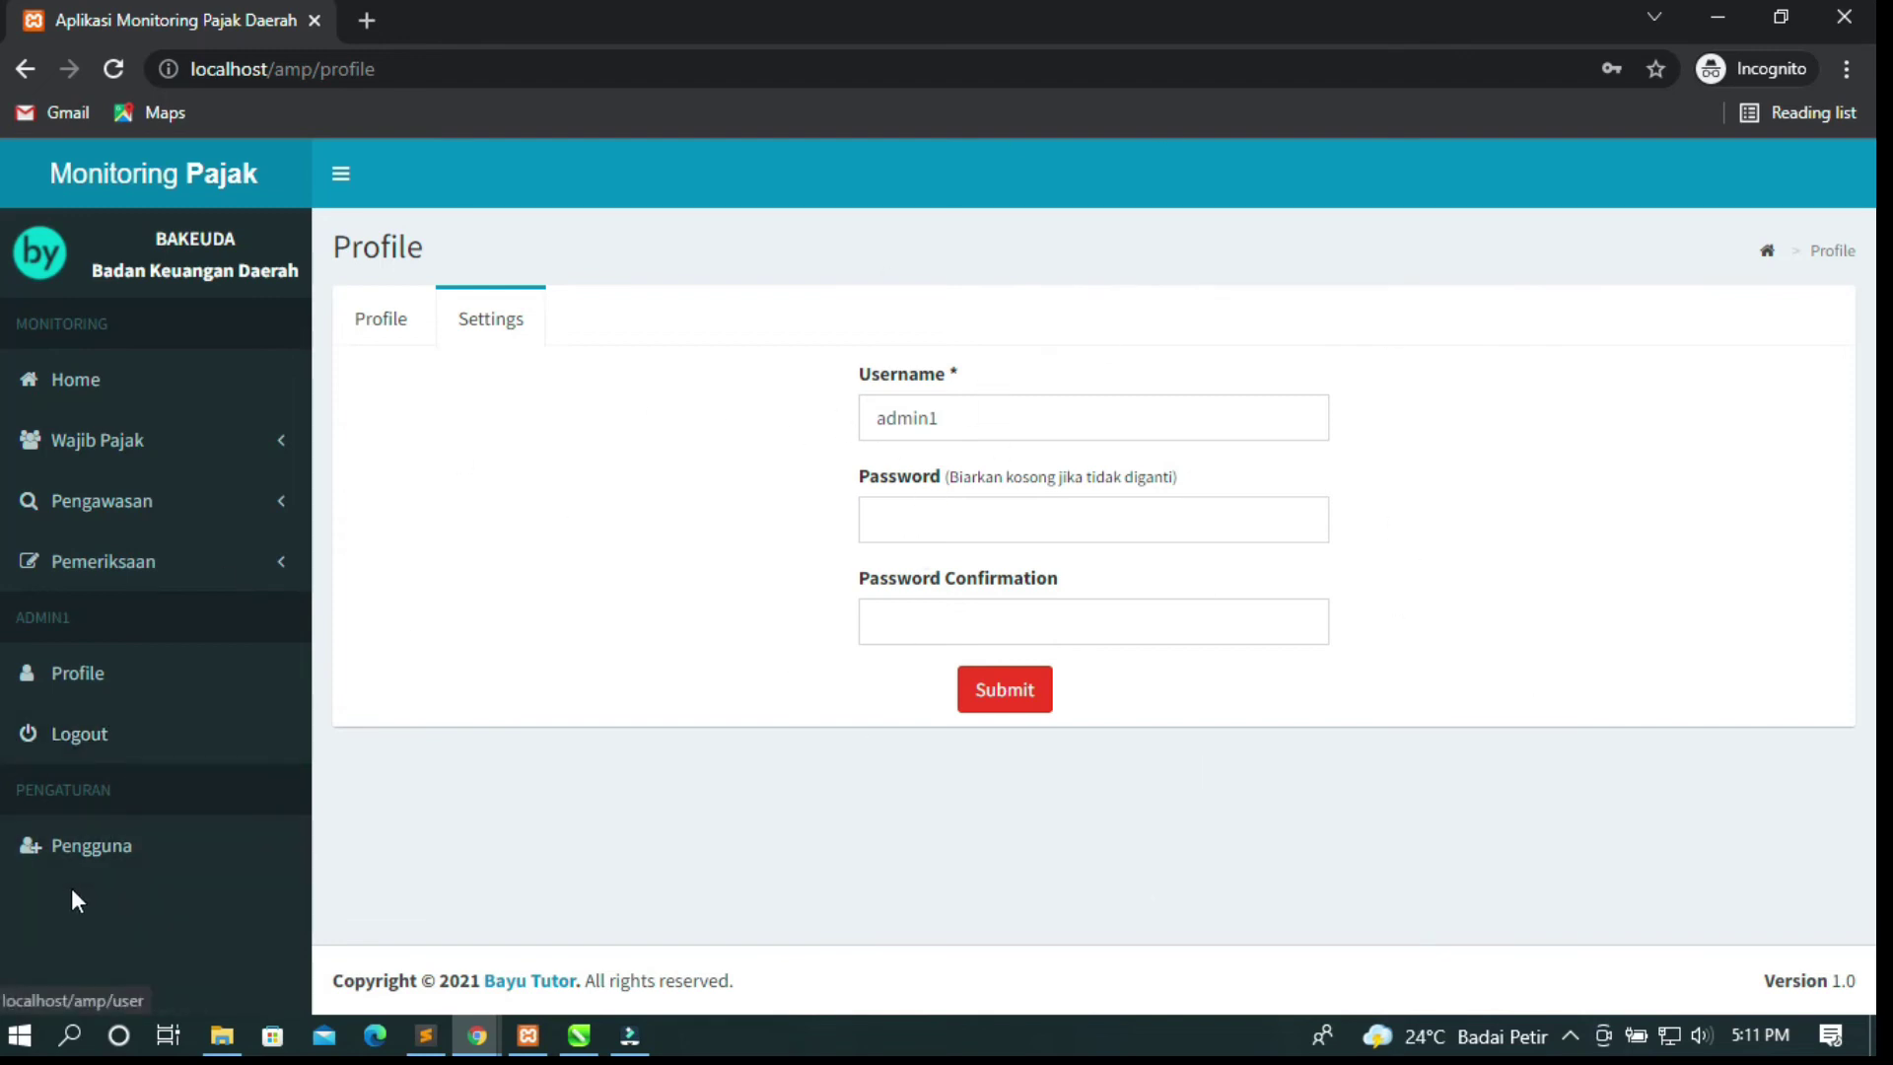
{"action": "left_click", "coordinate": [83, 858]}
{"action": "scroll", "coordinate": [1310, 538], "scroll_direction": "down", "scroll_amount": 2}
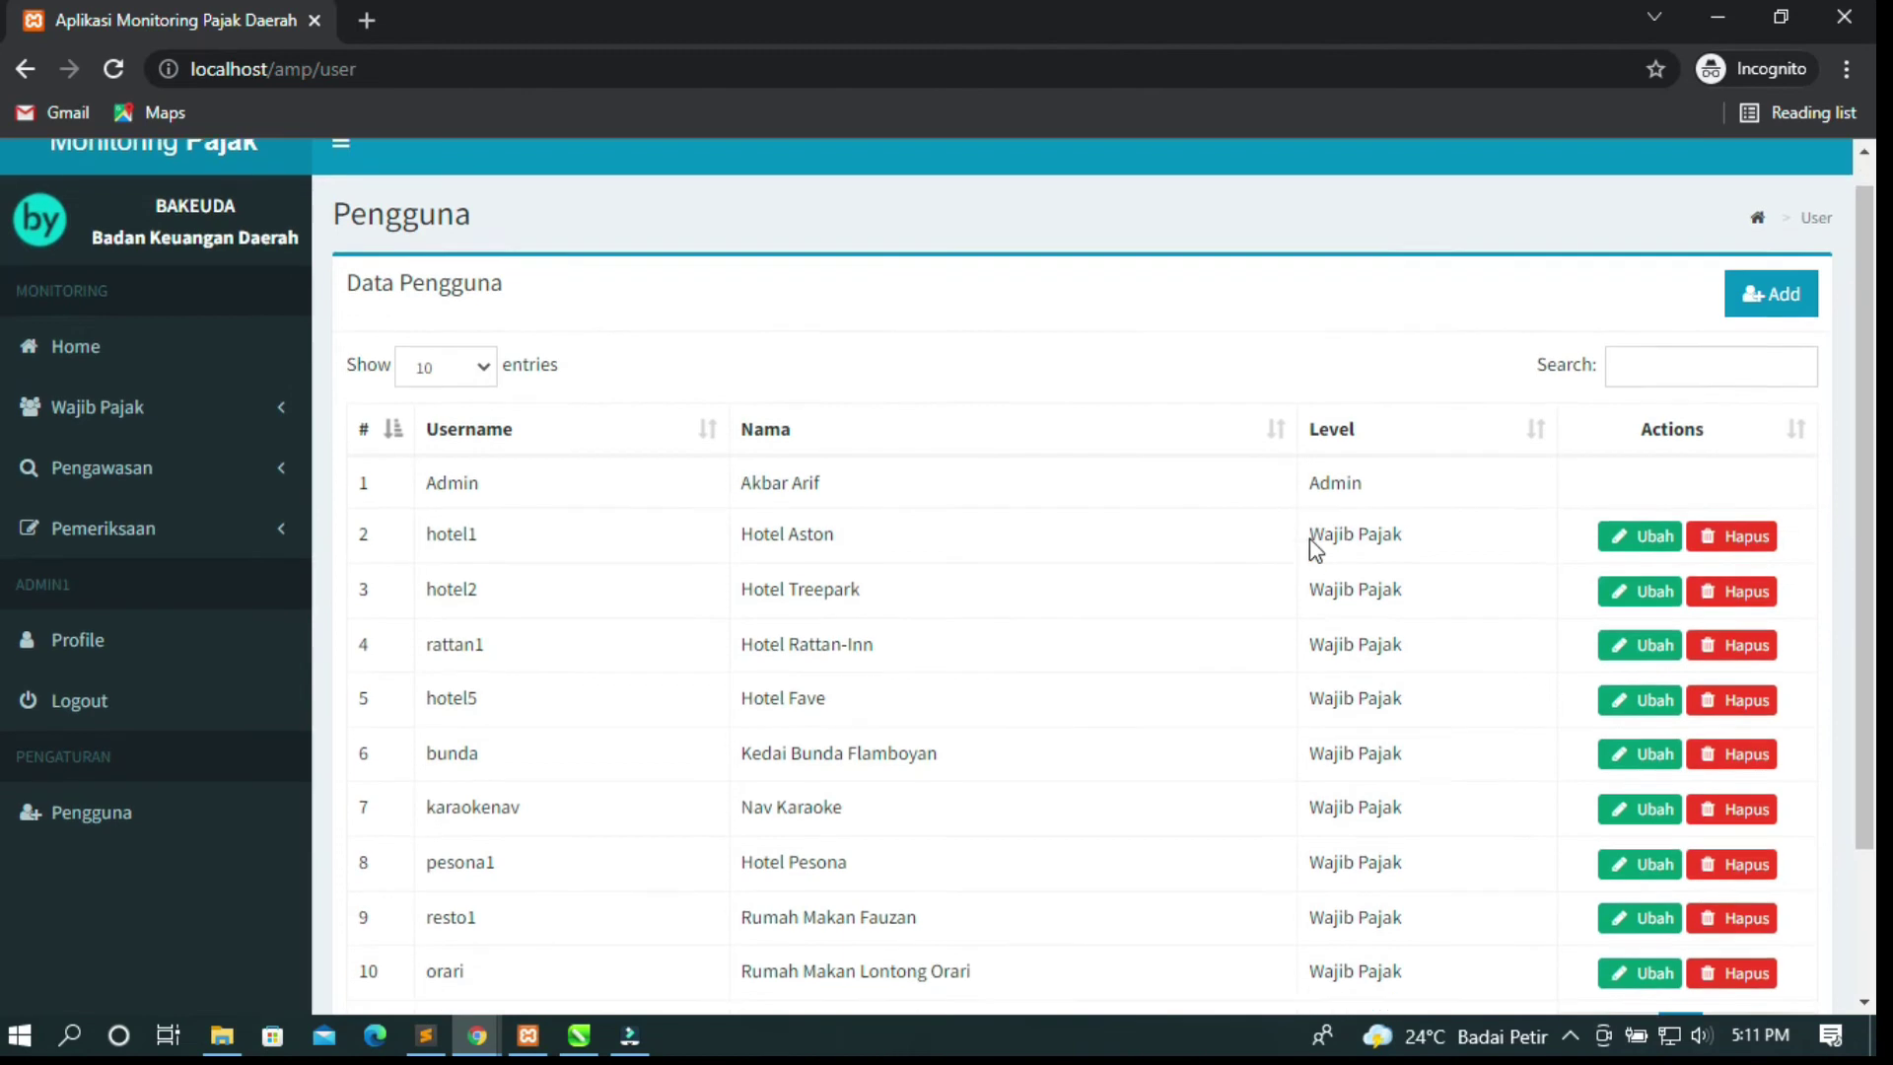
{"action": "scroll", "coordinate": [1310, 537], "scroll_direction": "up", "scroll_amount": 2}
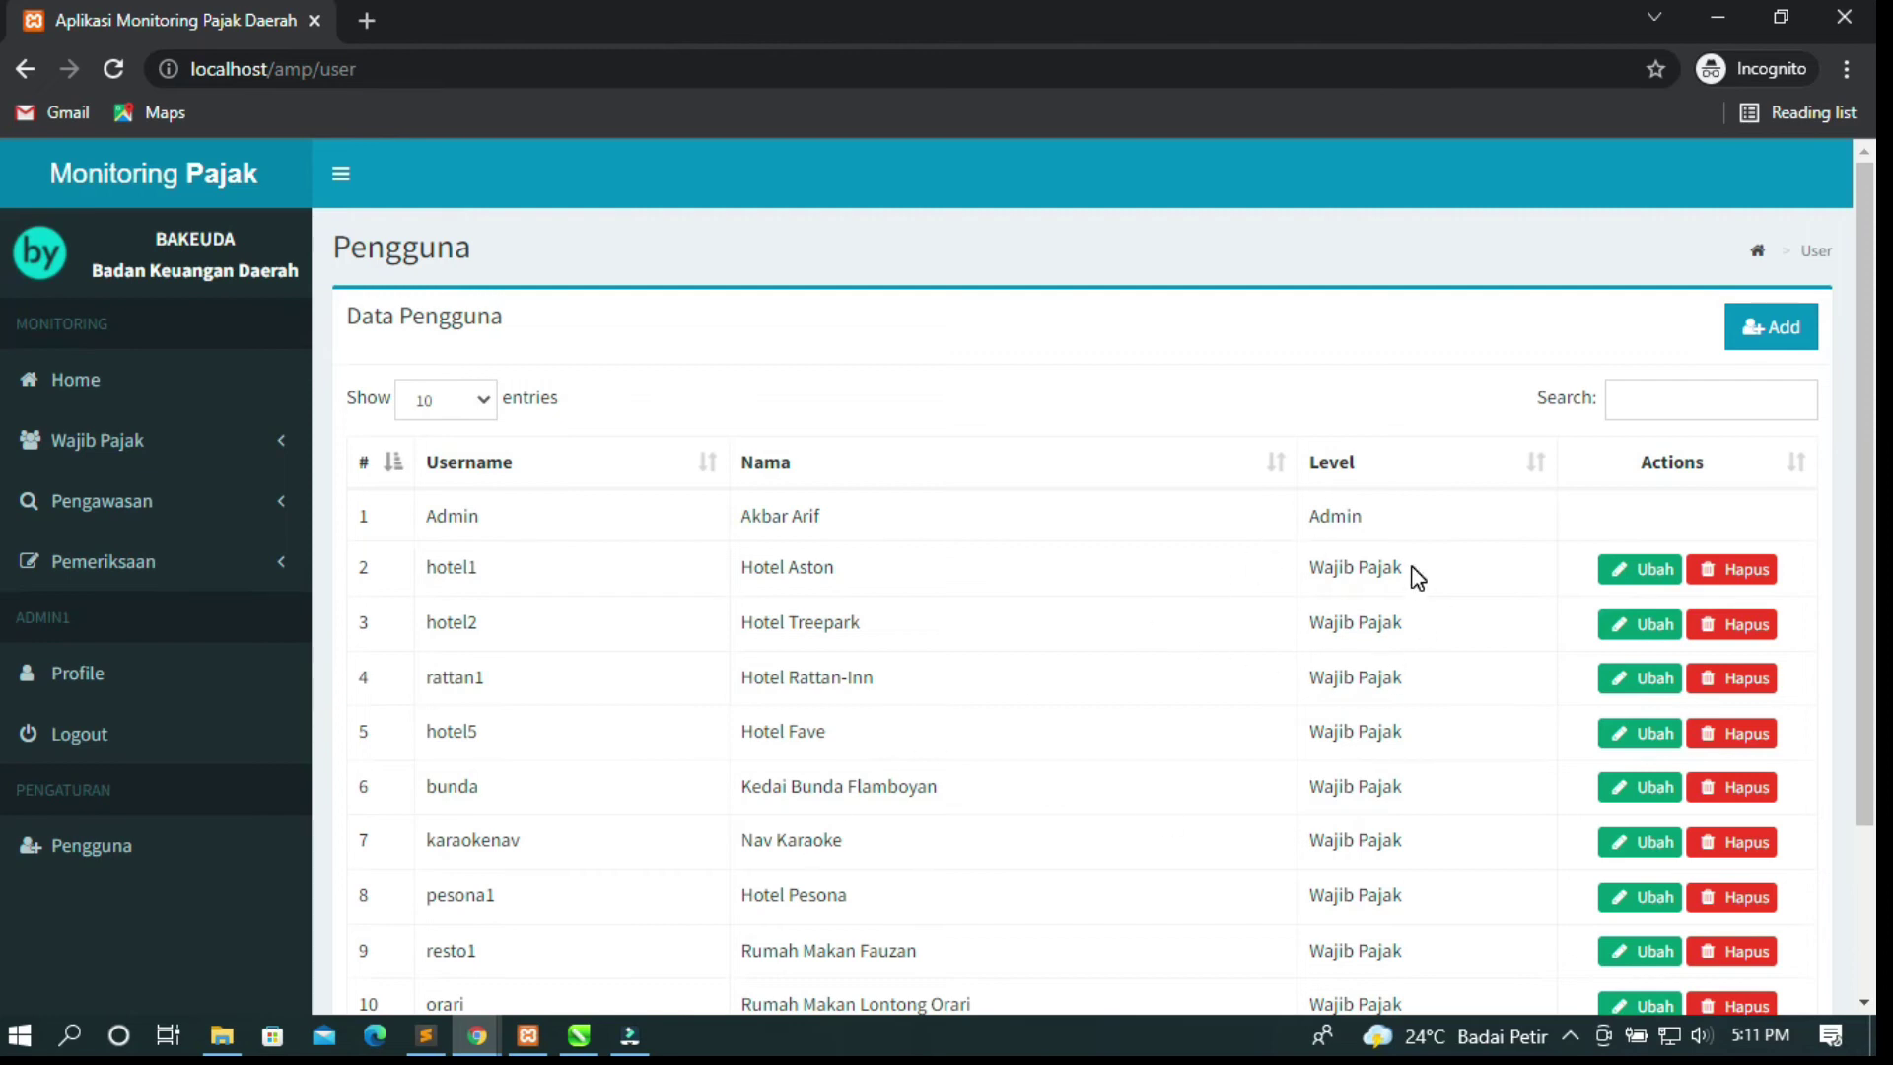
{"action": "scroll", "coordinate": [1410, 572], "scroll_direction": "down", "scroll_amount": 3}
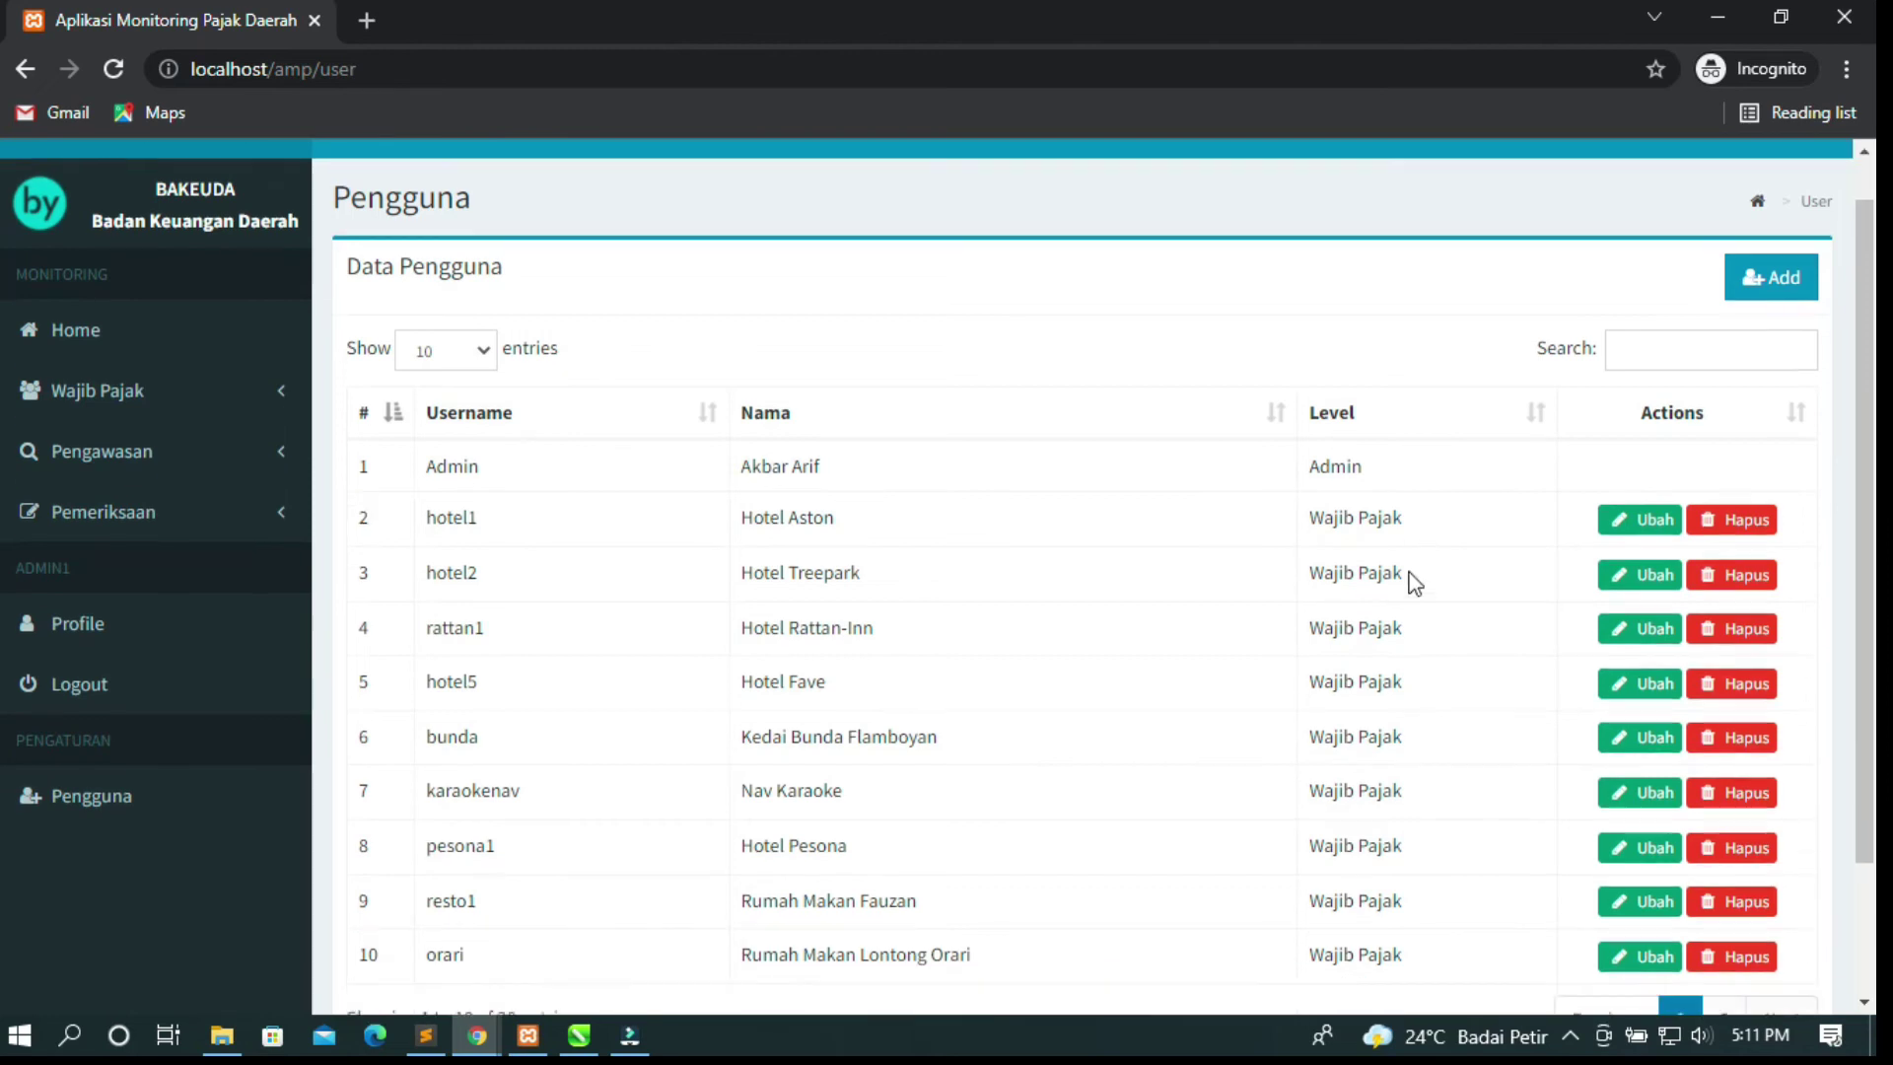
{"action": "scroll", "coordinate": [1410, 572], "scroll_direction": "up", "scroll_amount": 3}
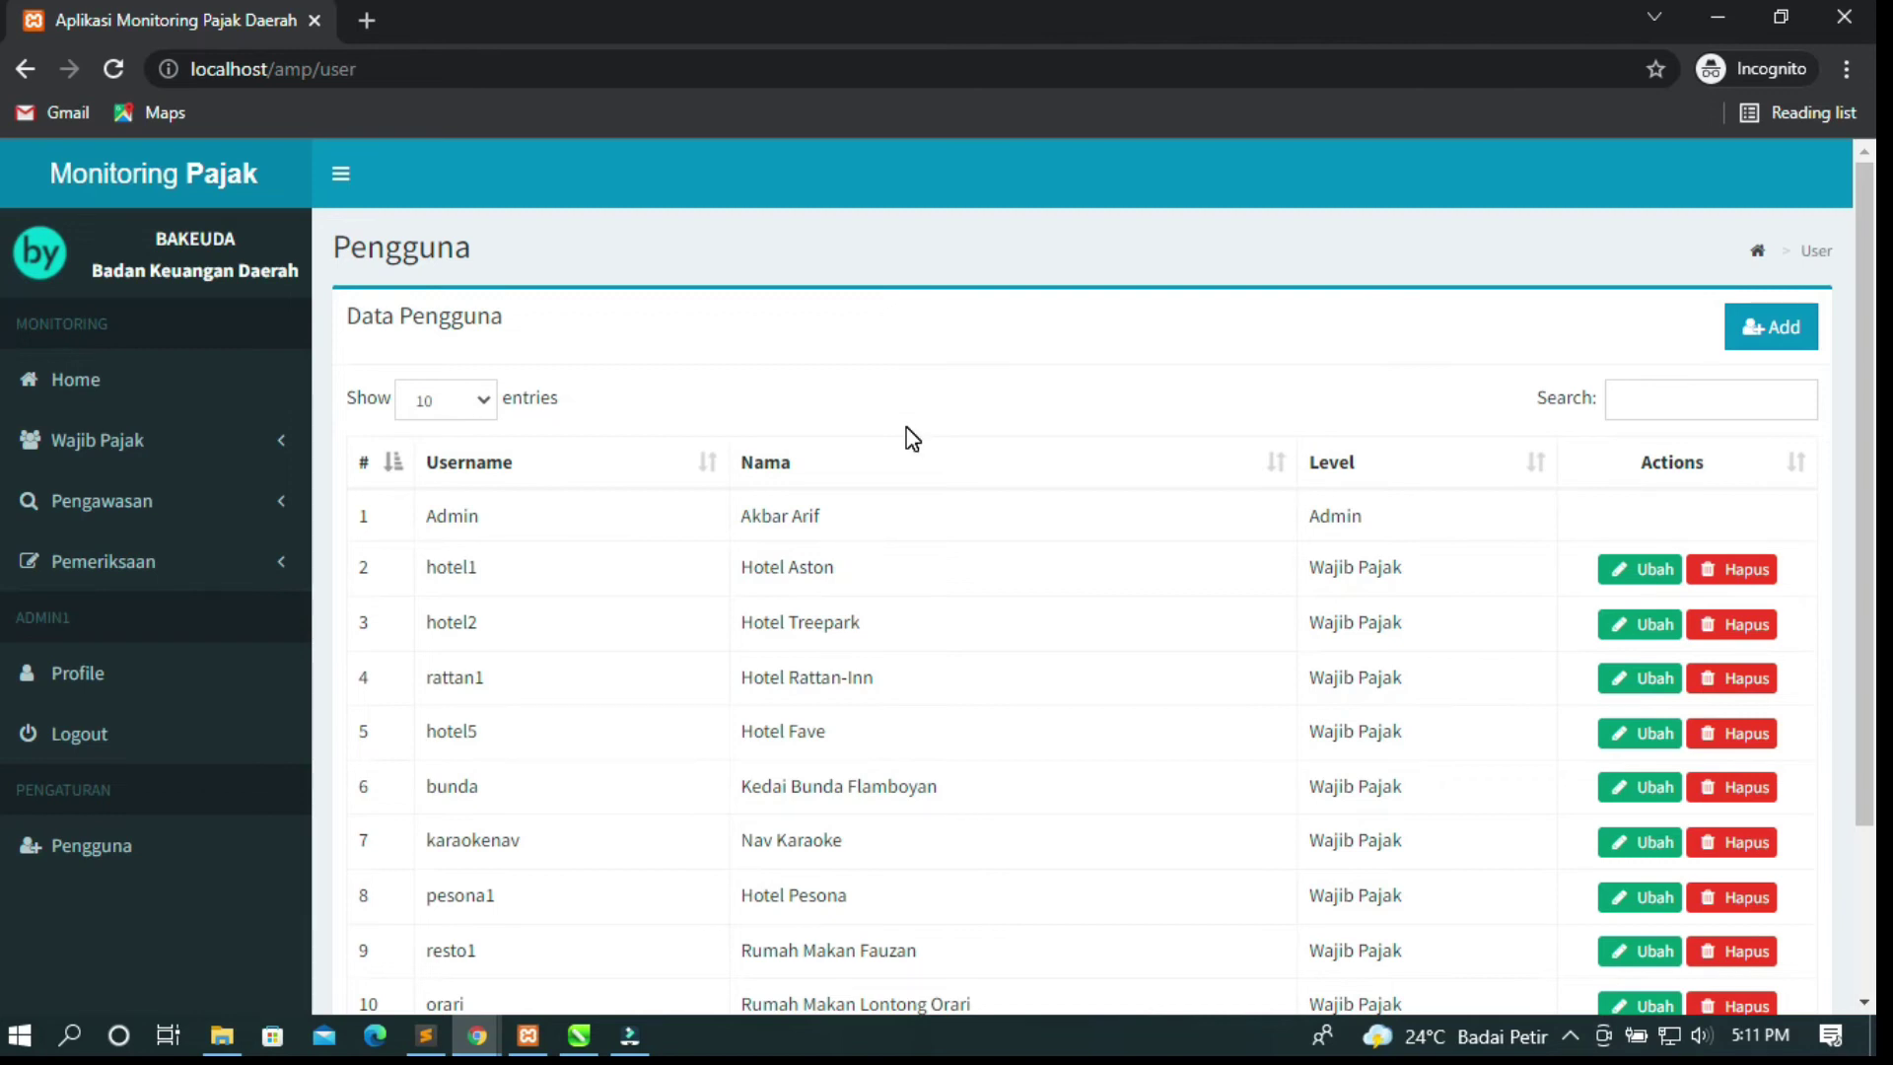
{"action": "scroll", "coordinate": [595, 747], "scroll_direction": "down", "scroll_amount": 2}
{"action": "scroll", "coordinate": [917, 640], "scroll_direction": "up", "scroll_amount": 1}
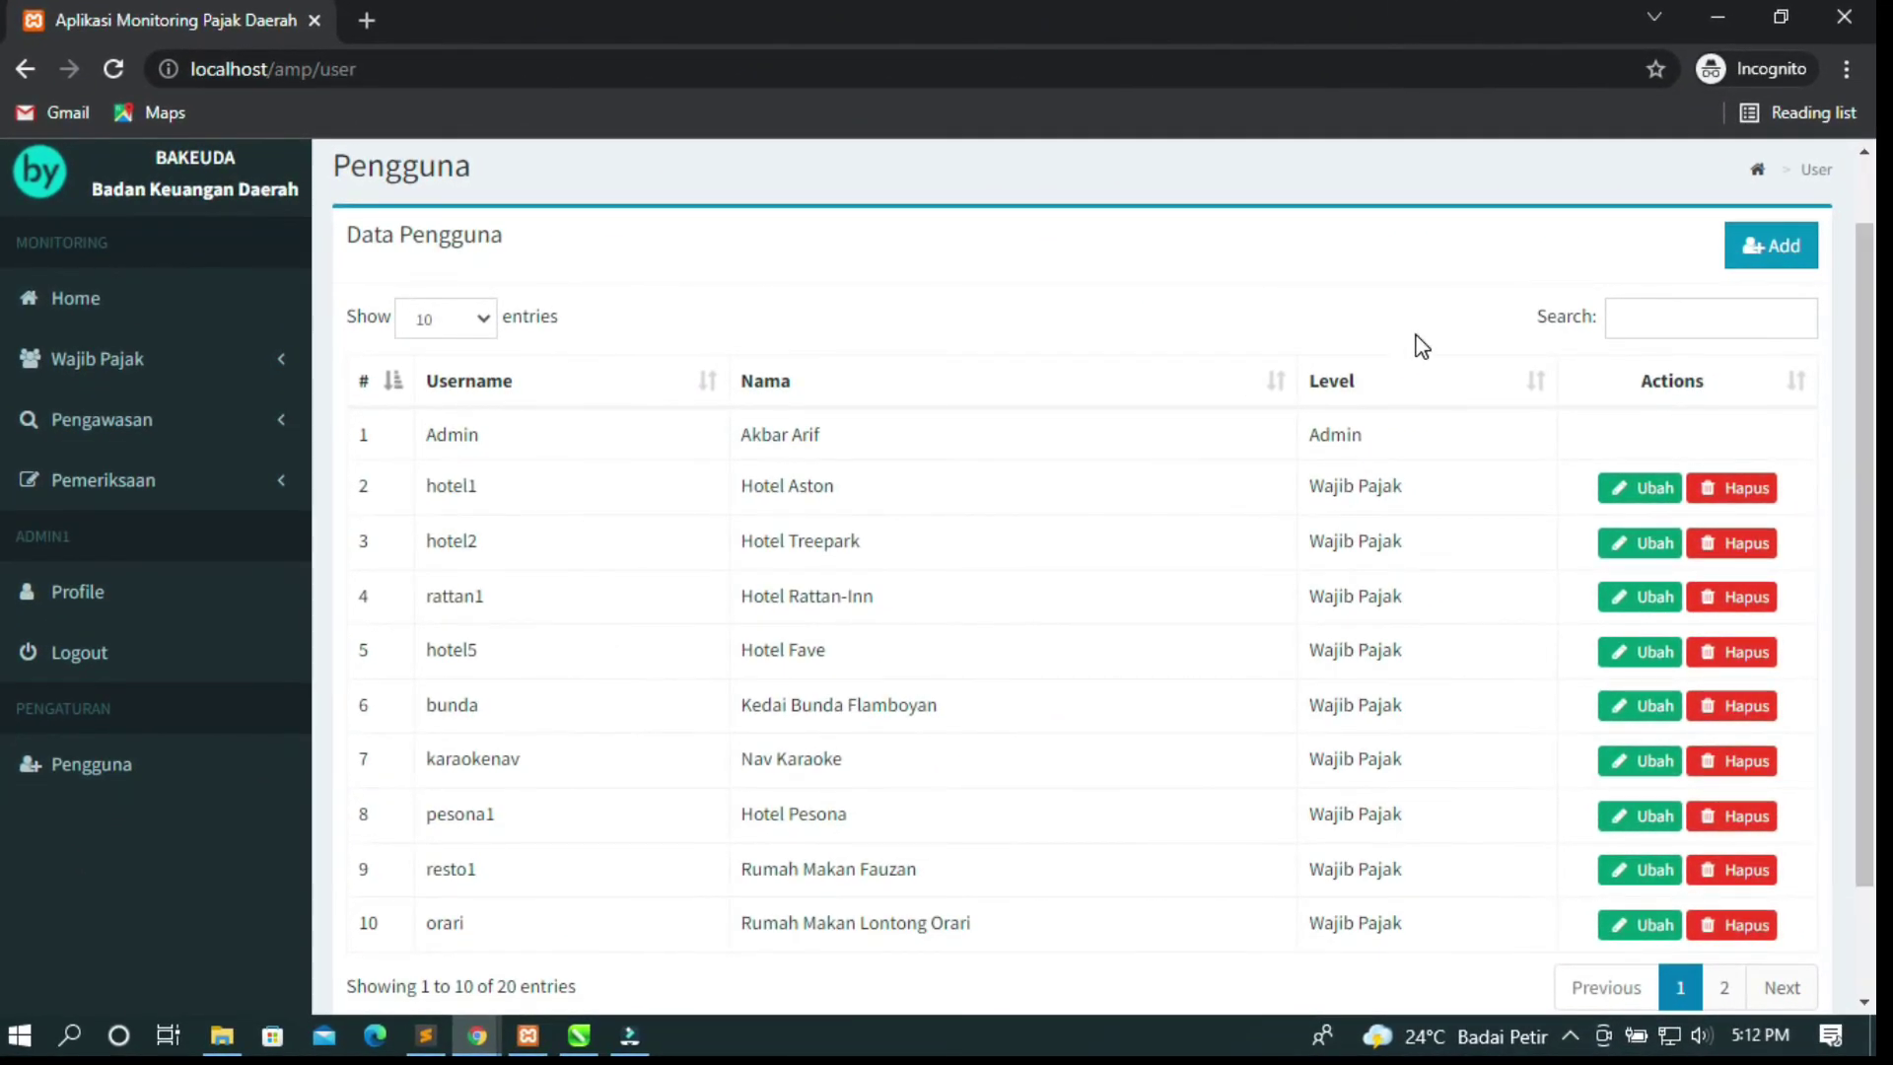
{"action": "scroll", "coordinate": [1416, 347], "scroll_direction": "up", "scroll_amount": 2}
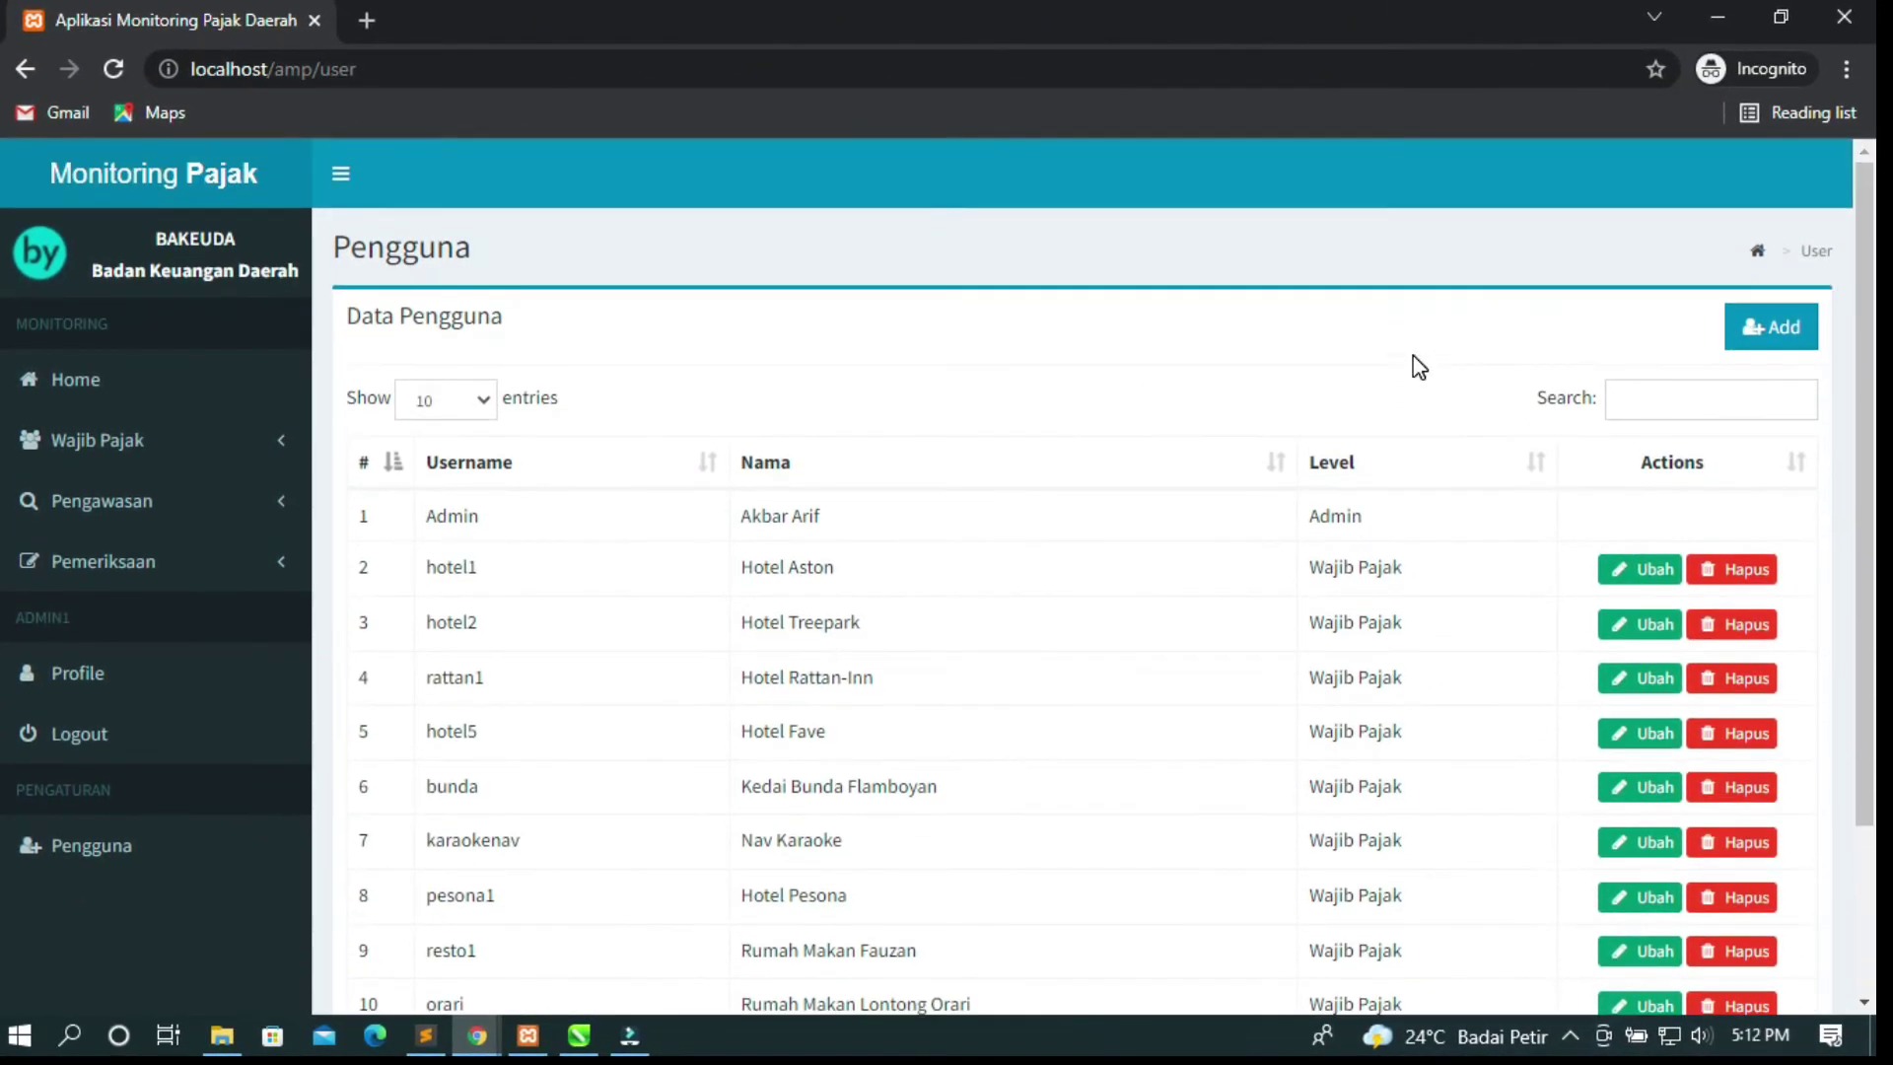
Log out of the admin account and log in as wajibpajak with the saved account password.
{"action": "left_click", "coordinate": [99, 752]}
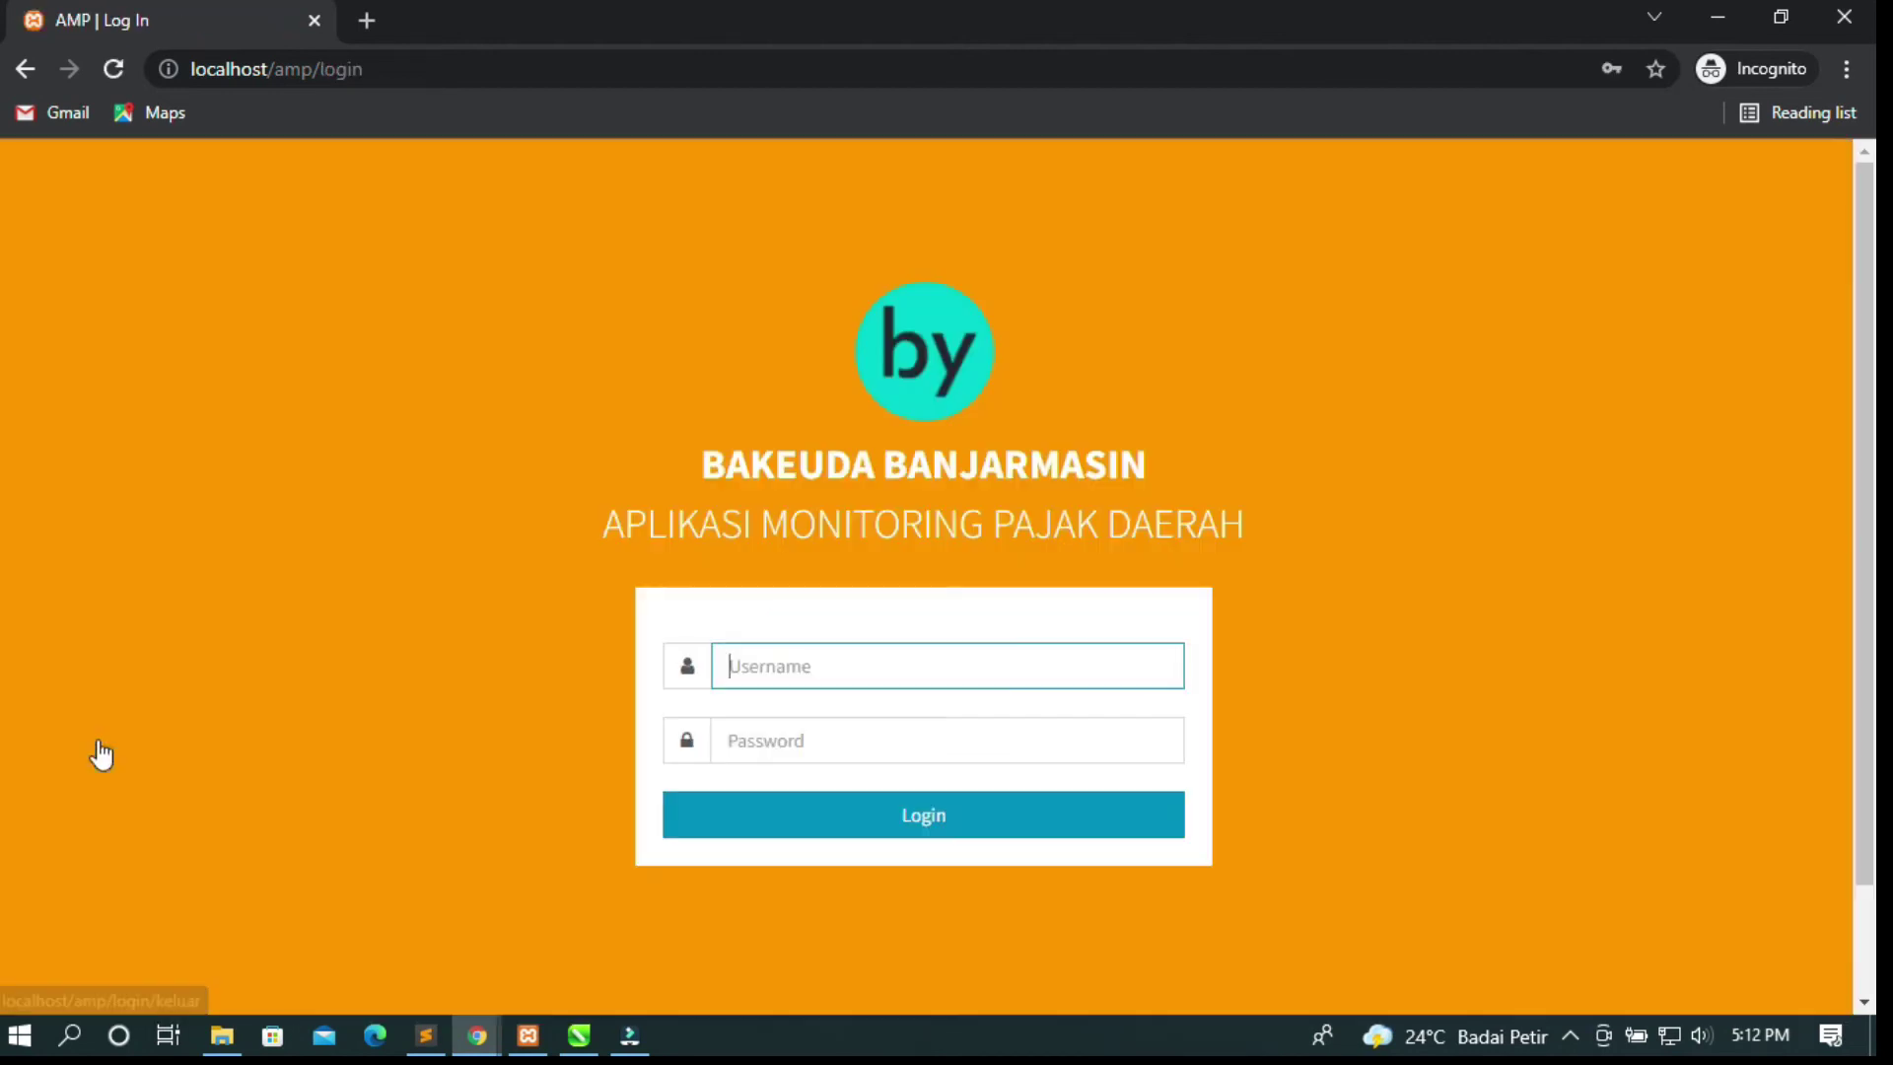
{"action": "left_click", "coordinate": [835, 664]}
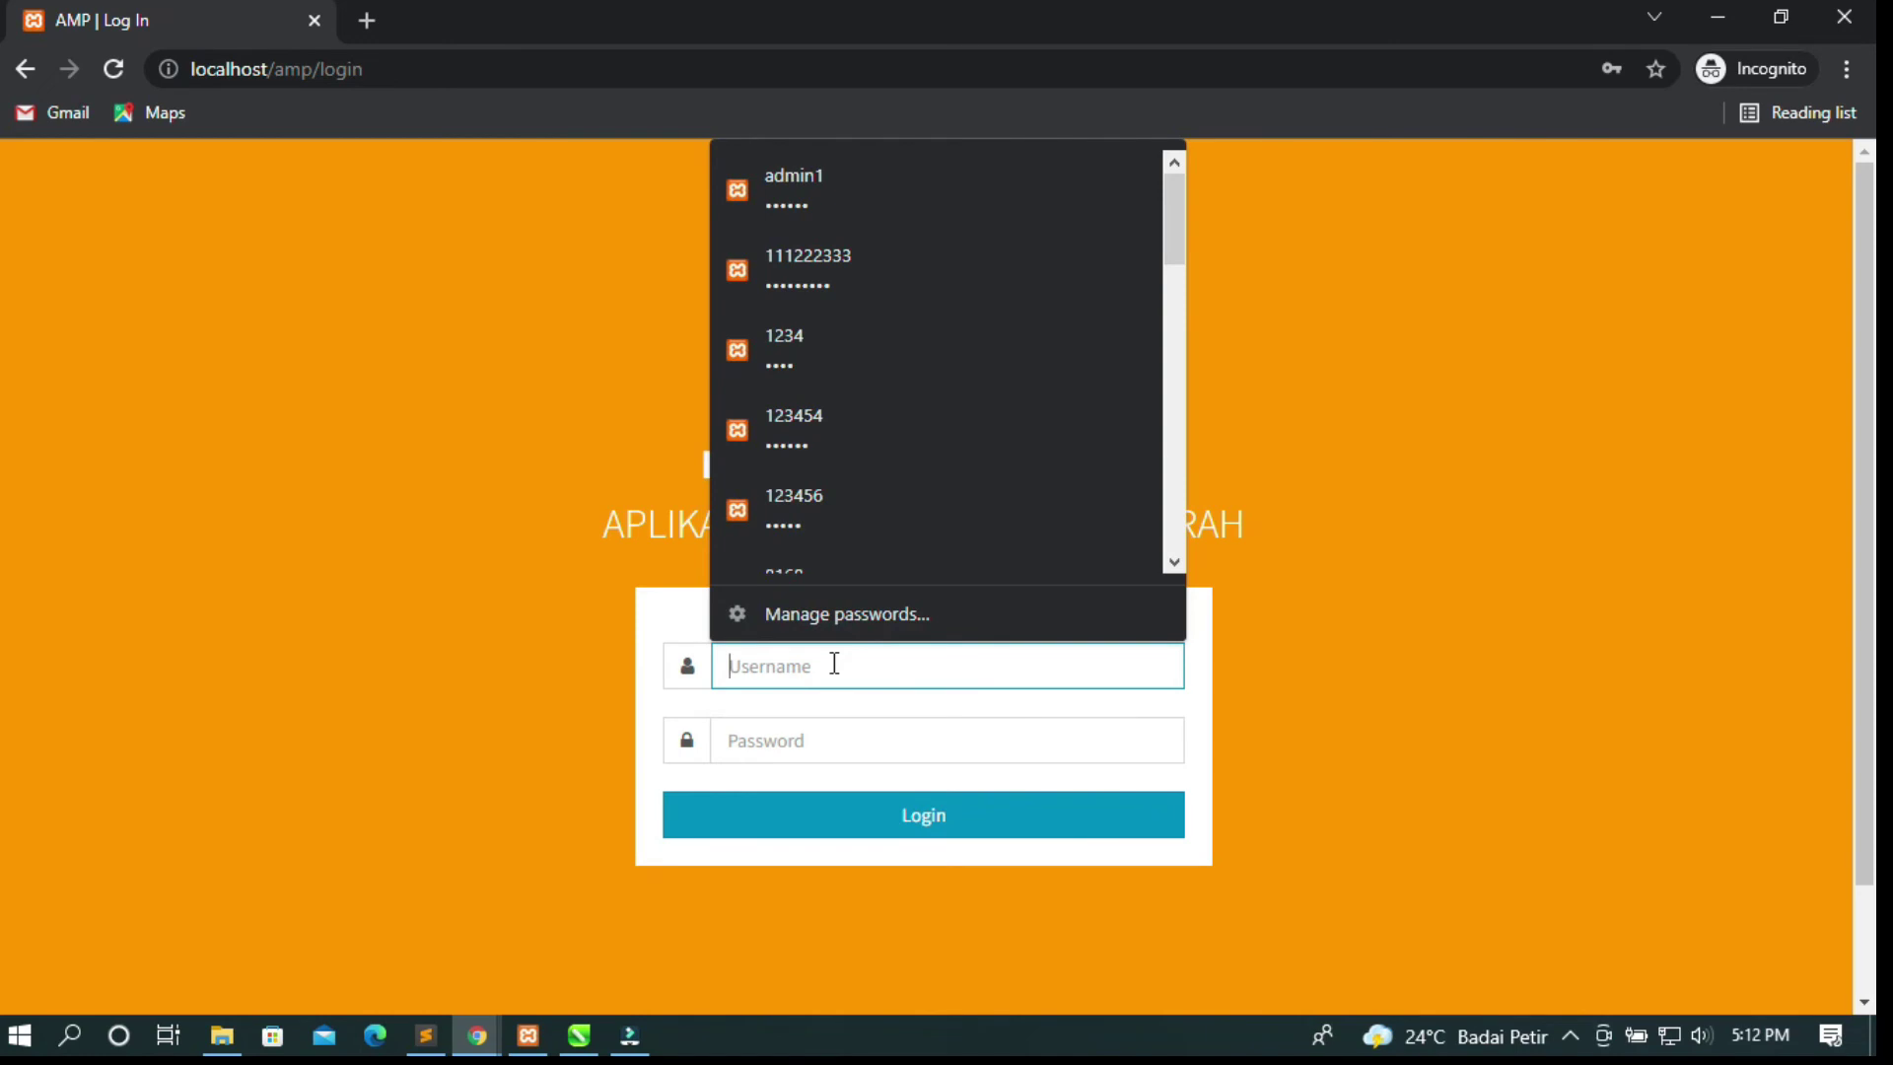
{"action": "left_click", "coordinate": [1340, 684]}
{"action": "left_click", "coordinate": [731, 656]}
{"action": "type", "text": "wajibpajak"}
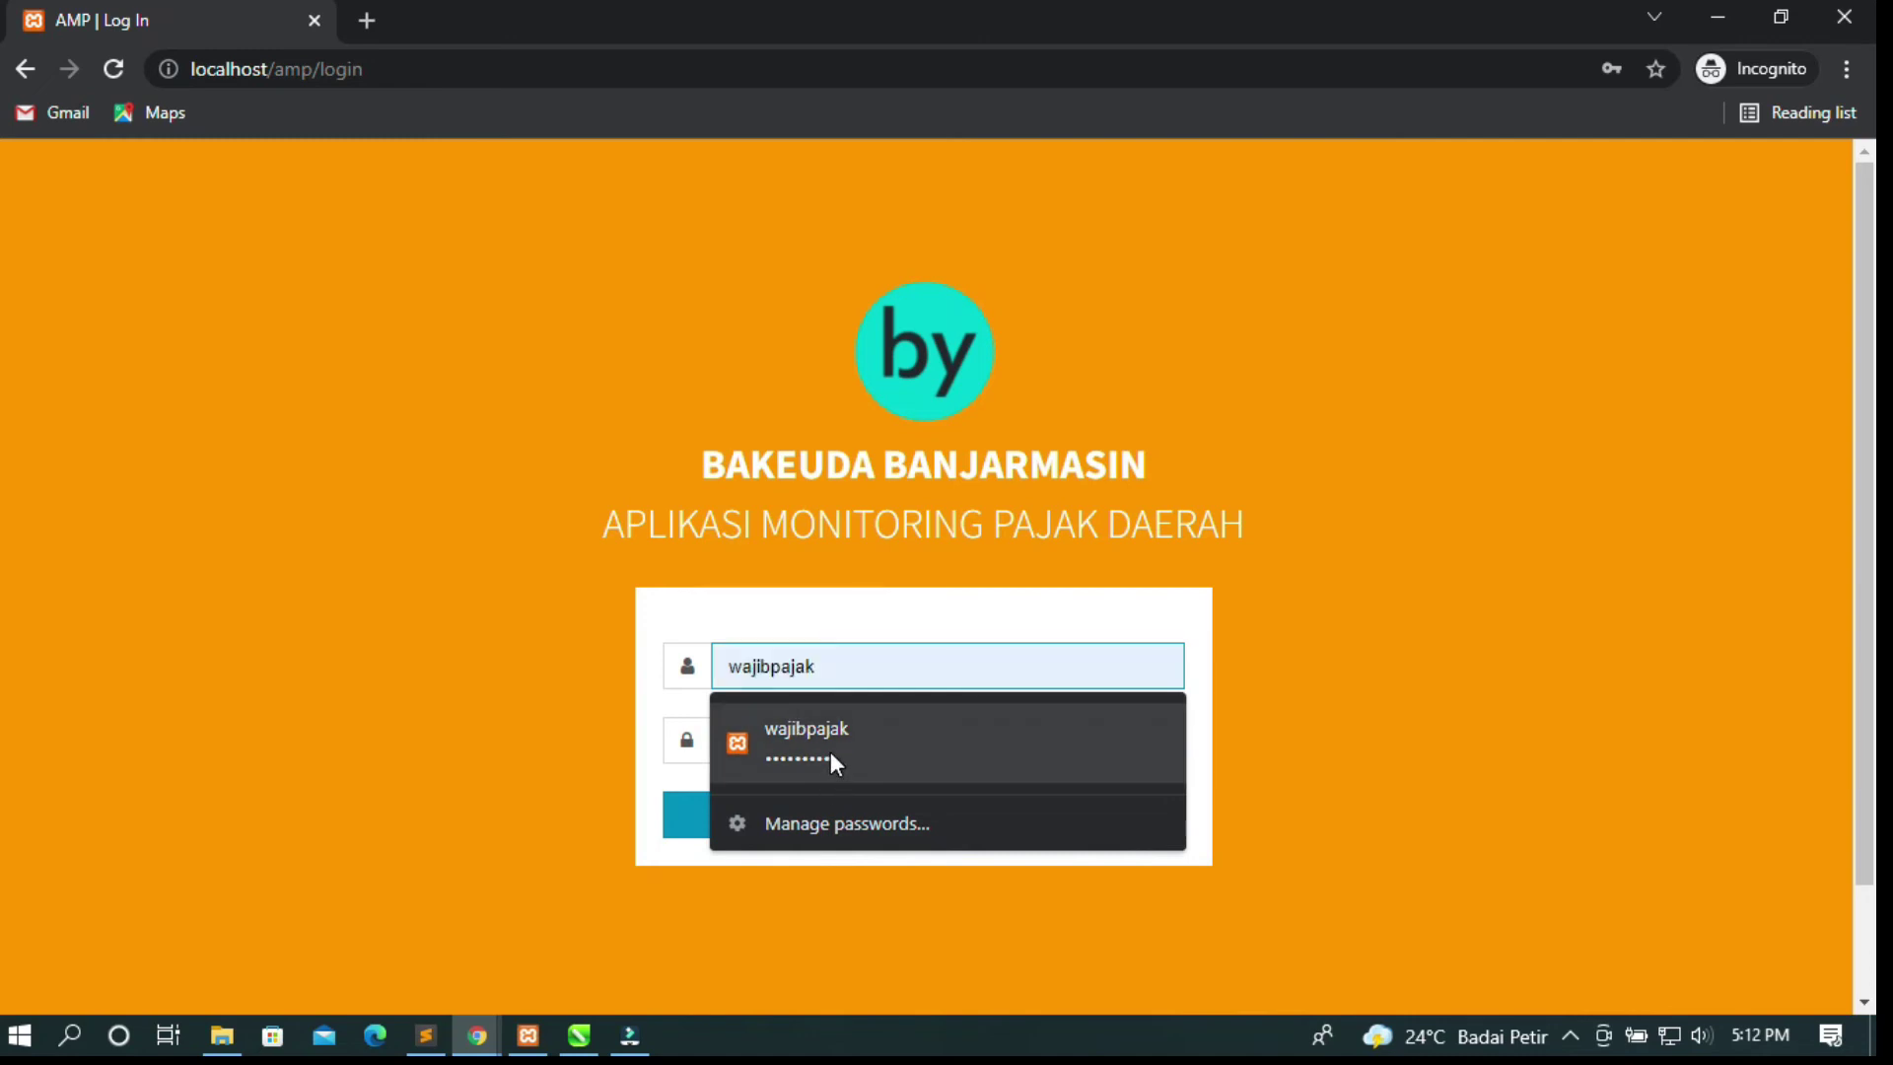
{"action": "left_click", "coordinate": [830, 751]}
{"action": "left_click", "coordinate": [1020, 836]}
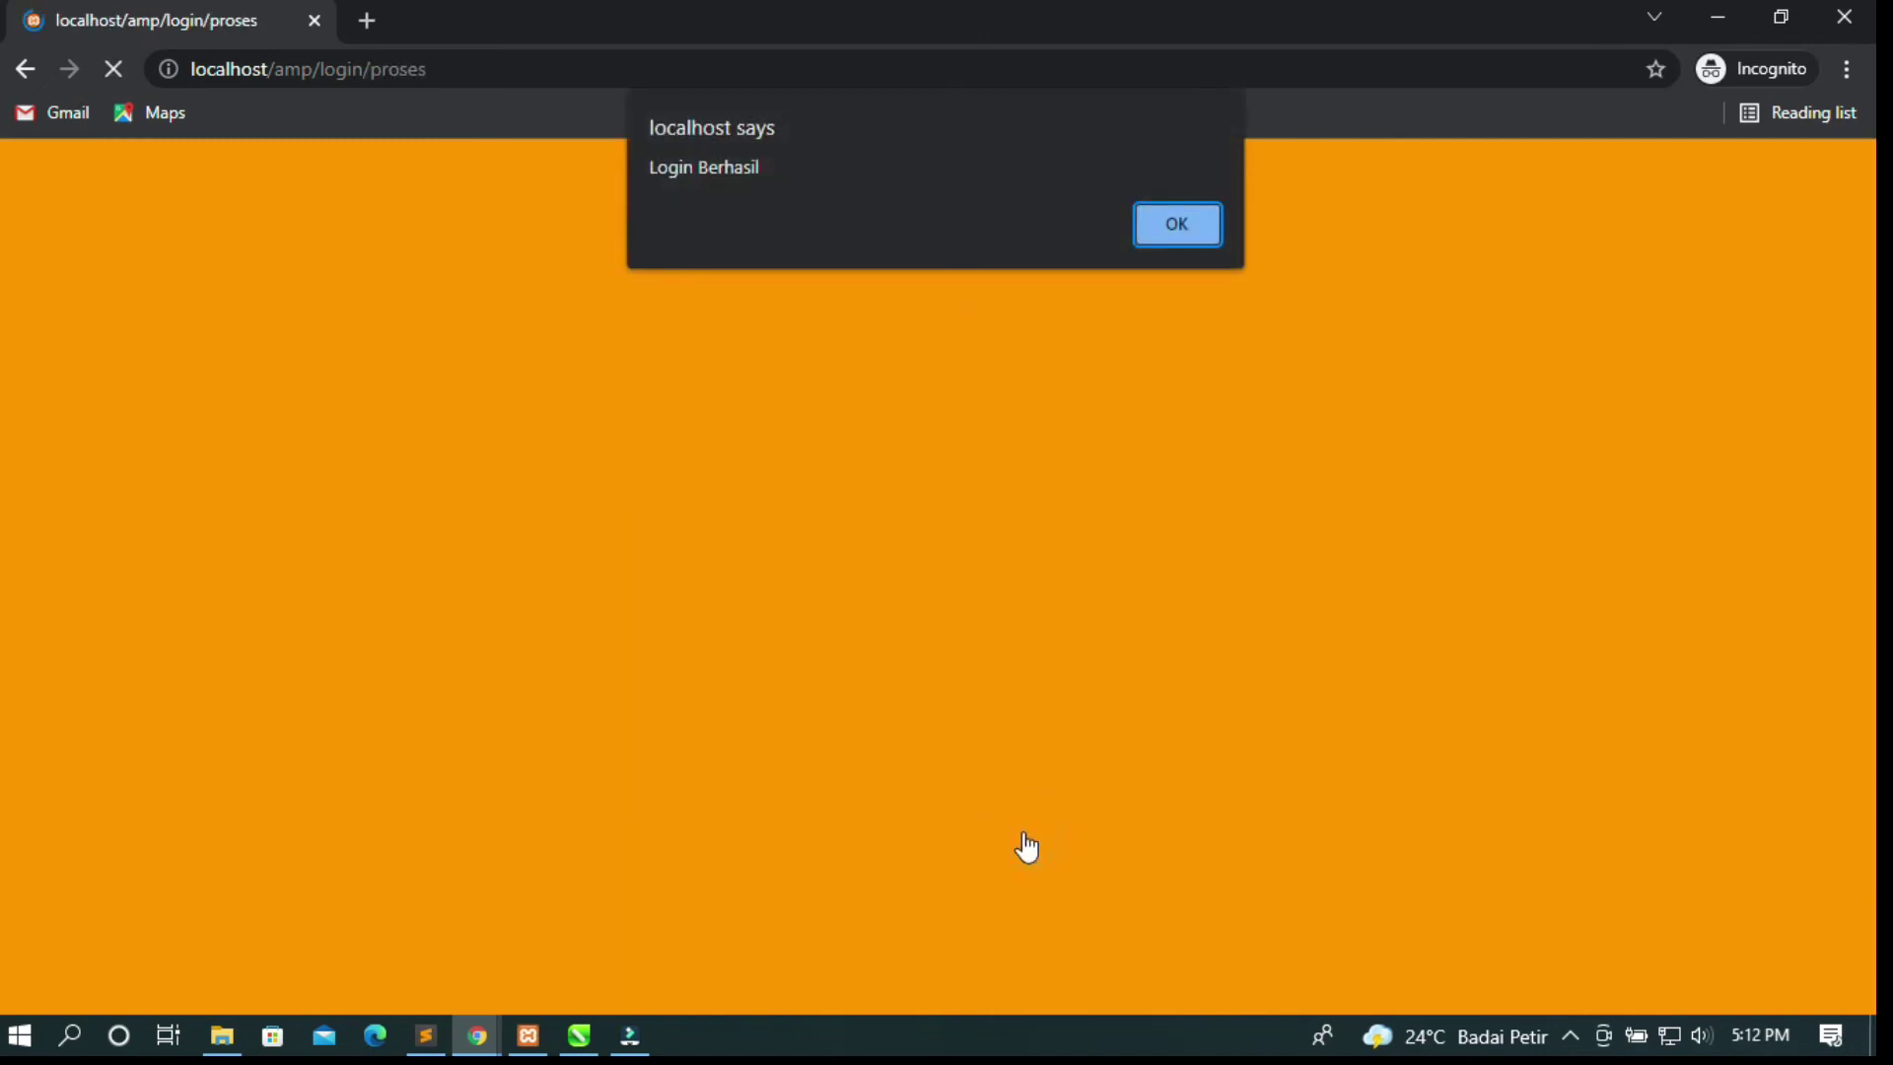
{"action": "left_click", "coordinate": [1169, 237]}
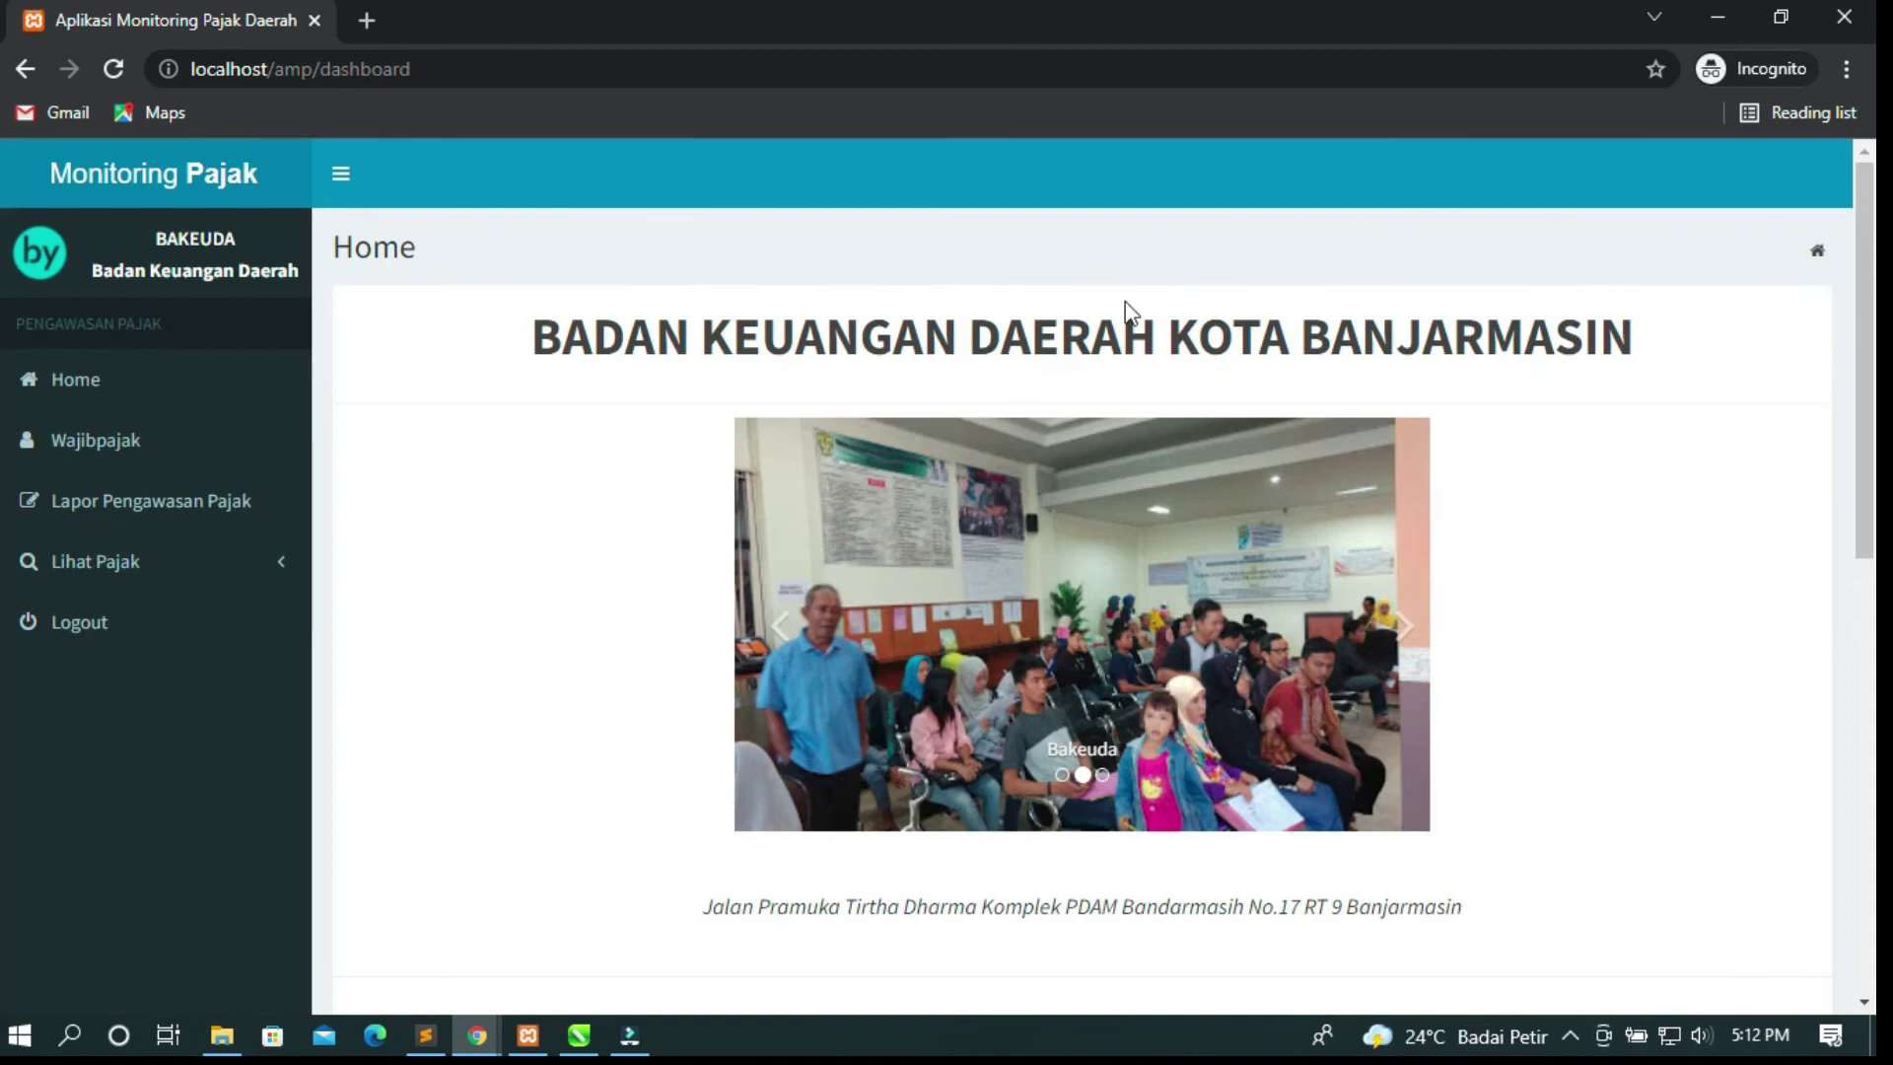
Look over the taxpayer's Home page, including its image carousel, Visi and Misi sections and navigation options.
{"action": "scroll", "coordinate": [621, 597], "scroll_direction": "down", "scroll_amount": 7}
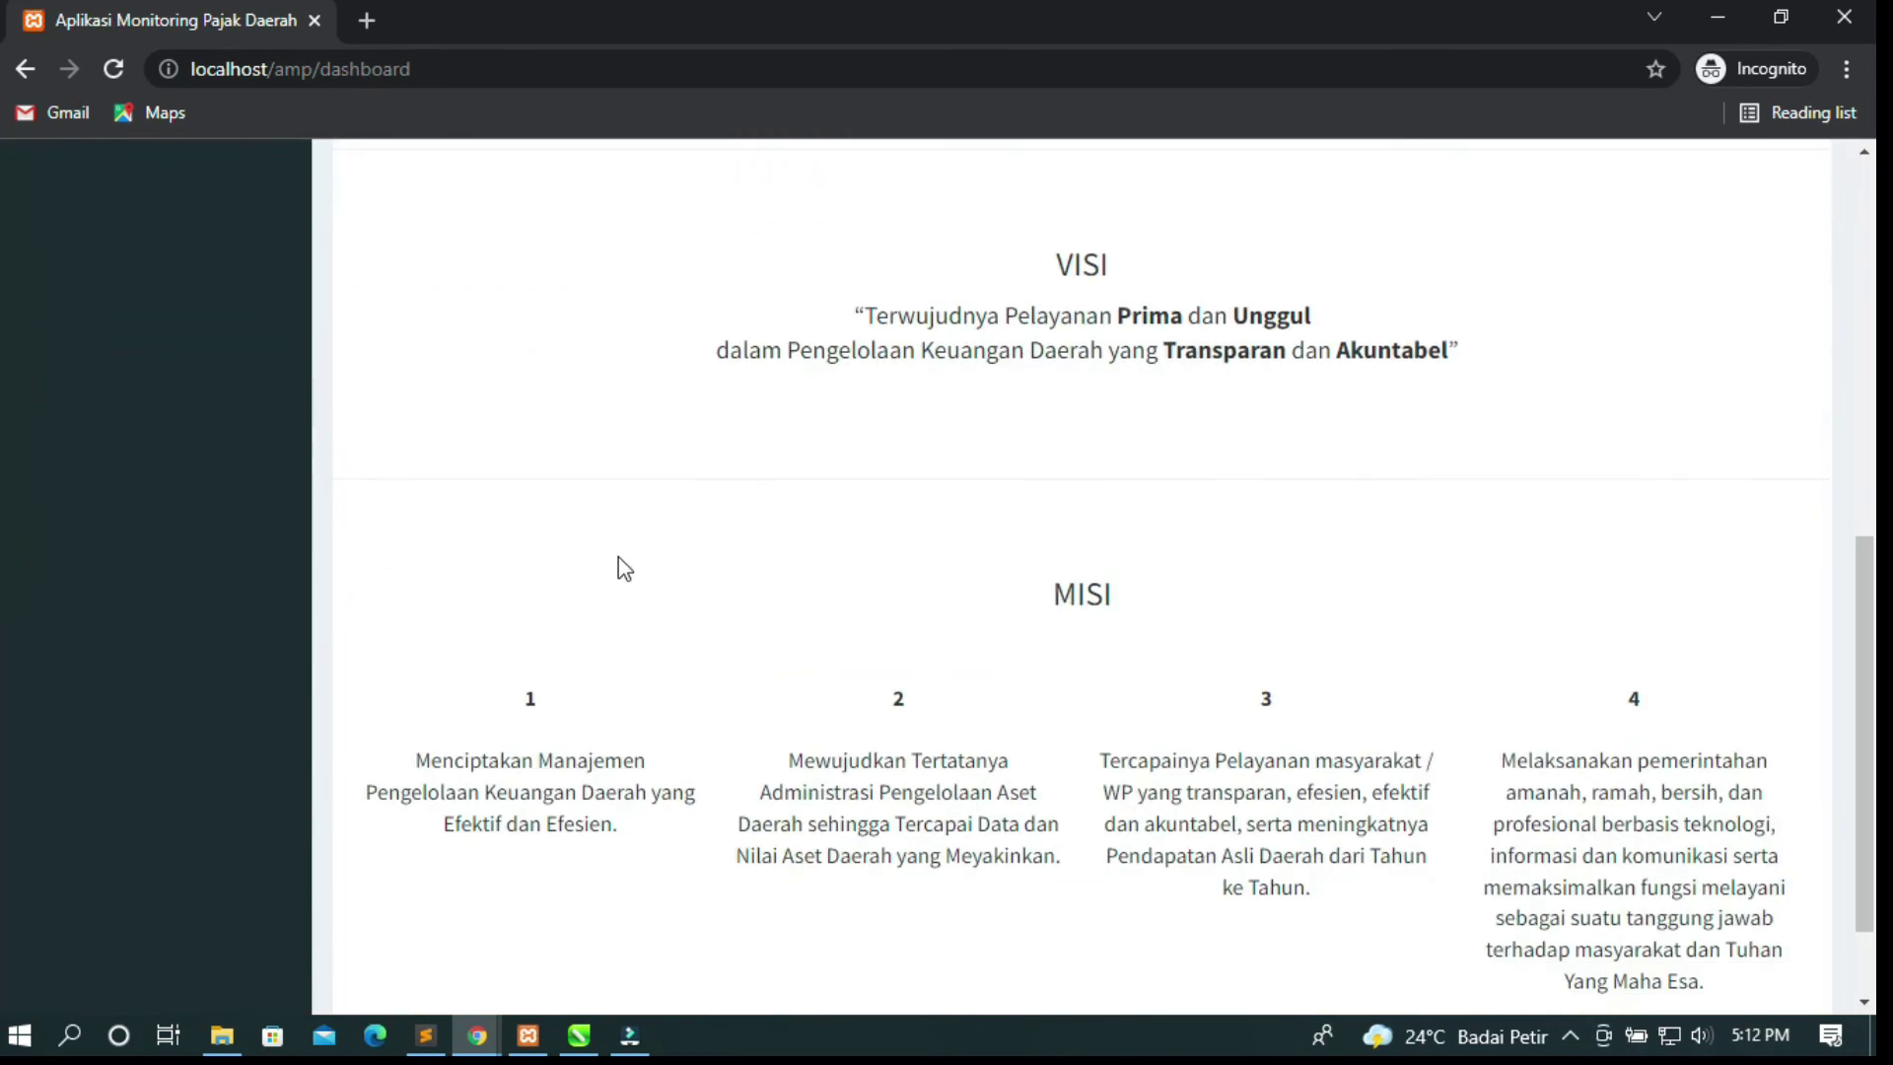
{"action": "scroll", "coordinate": [619, 568], "scroll_direction": "down", "scroll_amount": 2}
{"action": "scroll", "coordinate": [619, 568], "scroll_direction": "up", "scroll_amount": 9}
{"action": "scroll", "coordinate": [619, 568], "scroll_direction": "down", "scroll_amount": 9}
{"action": "scroll", "coordinate": [722, 375], "scroll_direction": "up", "scroll_amount": 2}
{"action": "scroll", "coordinate": [1093, 726], "scroll_direction": "up", "scroll_amount": 7}
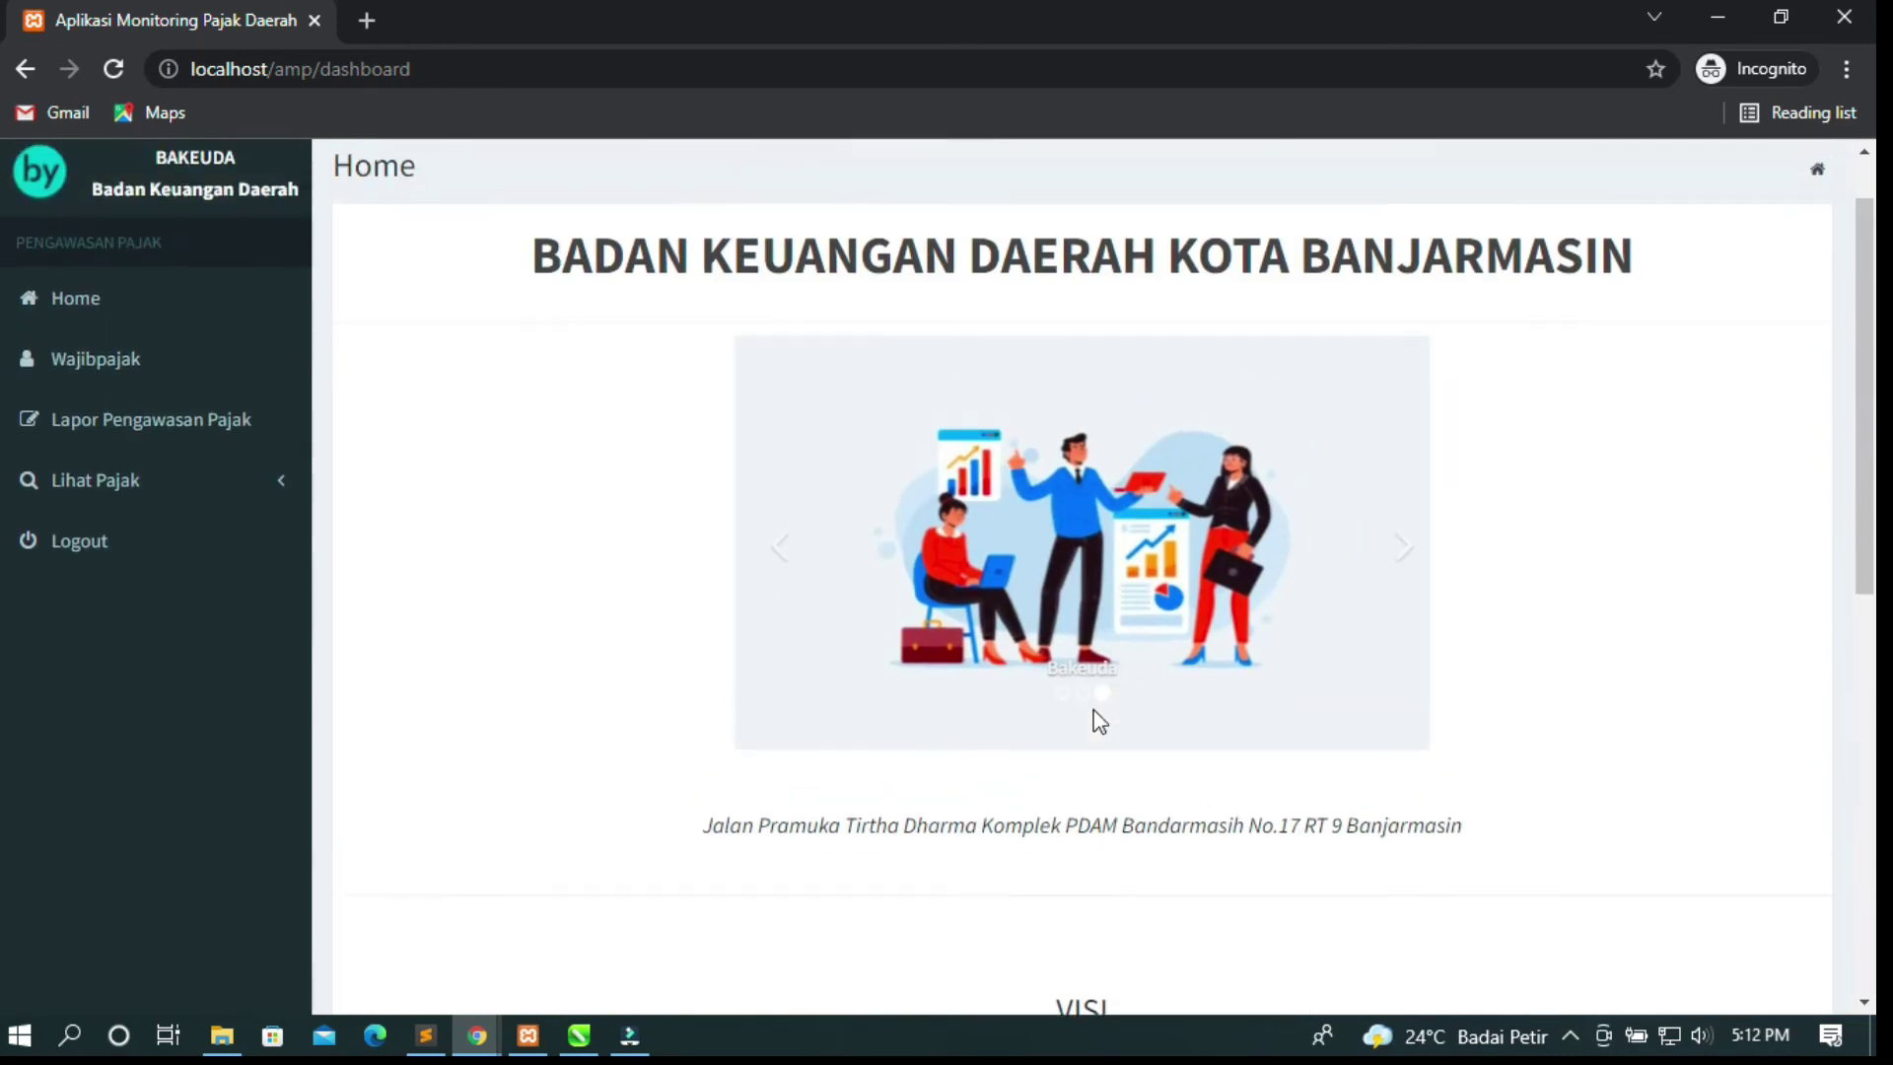
{"action": "scroll", "coordinate": [1097, 721], "scroll_direction": "up", "scroll_amount": 1}
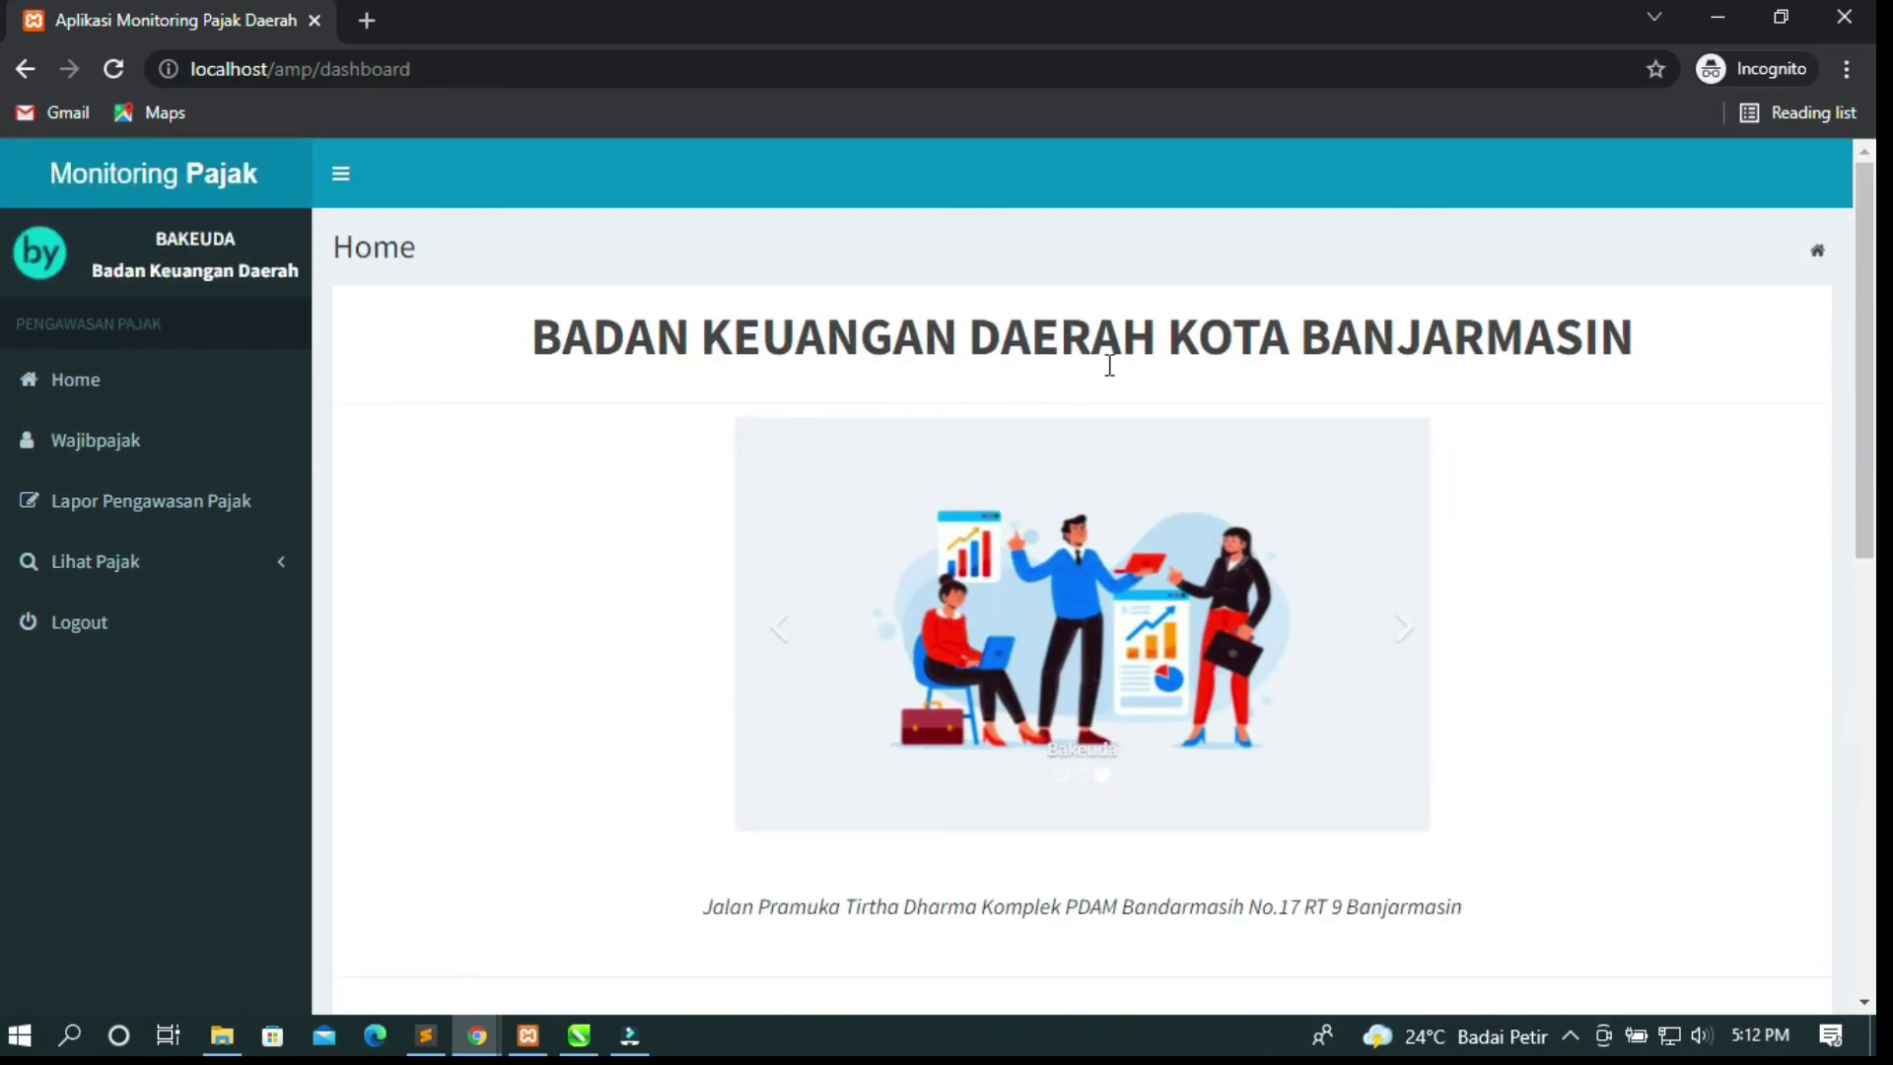
{"action": "scroll", "coordinate": [1310, 388], "scroll_direction": "down", "scroll_amount": 2}
{"action": "scroll", "coordinate": [1005, 490], "scroll_direction": "up", "scroll_amount": 2}
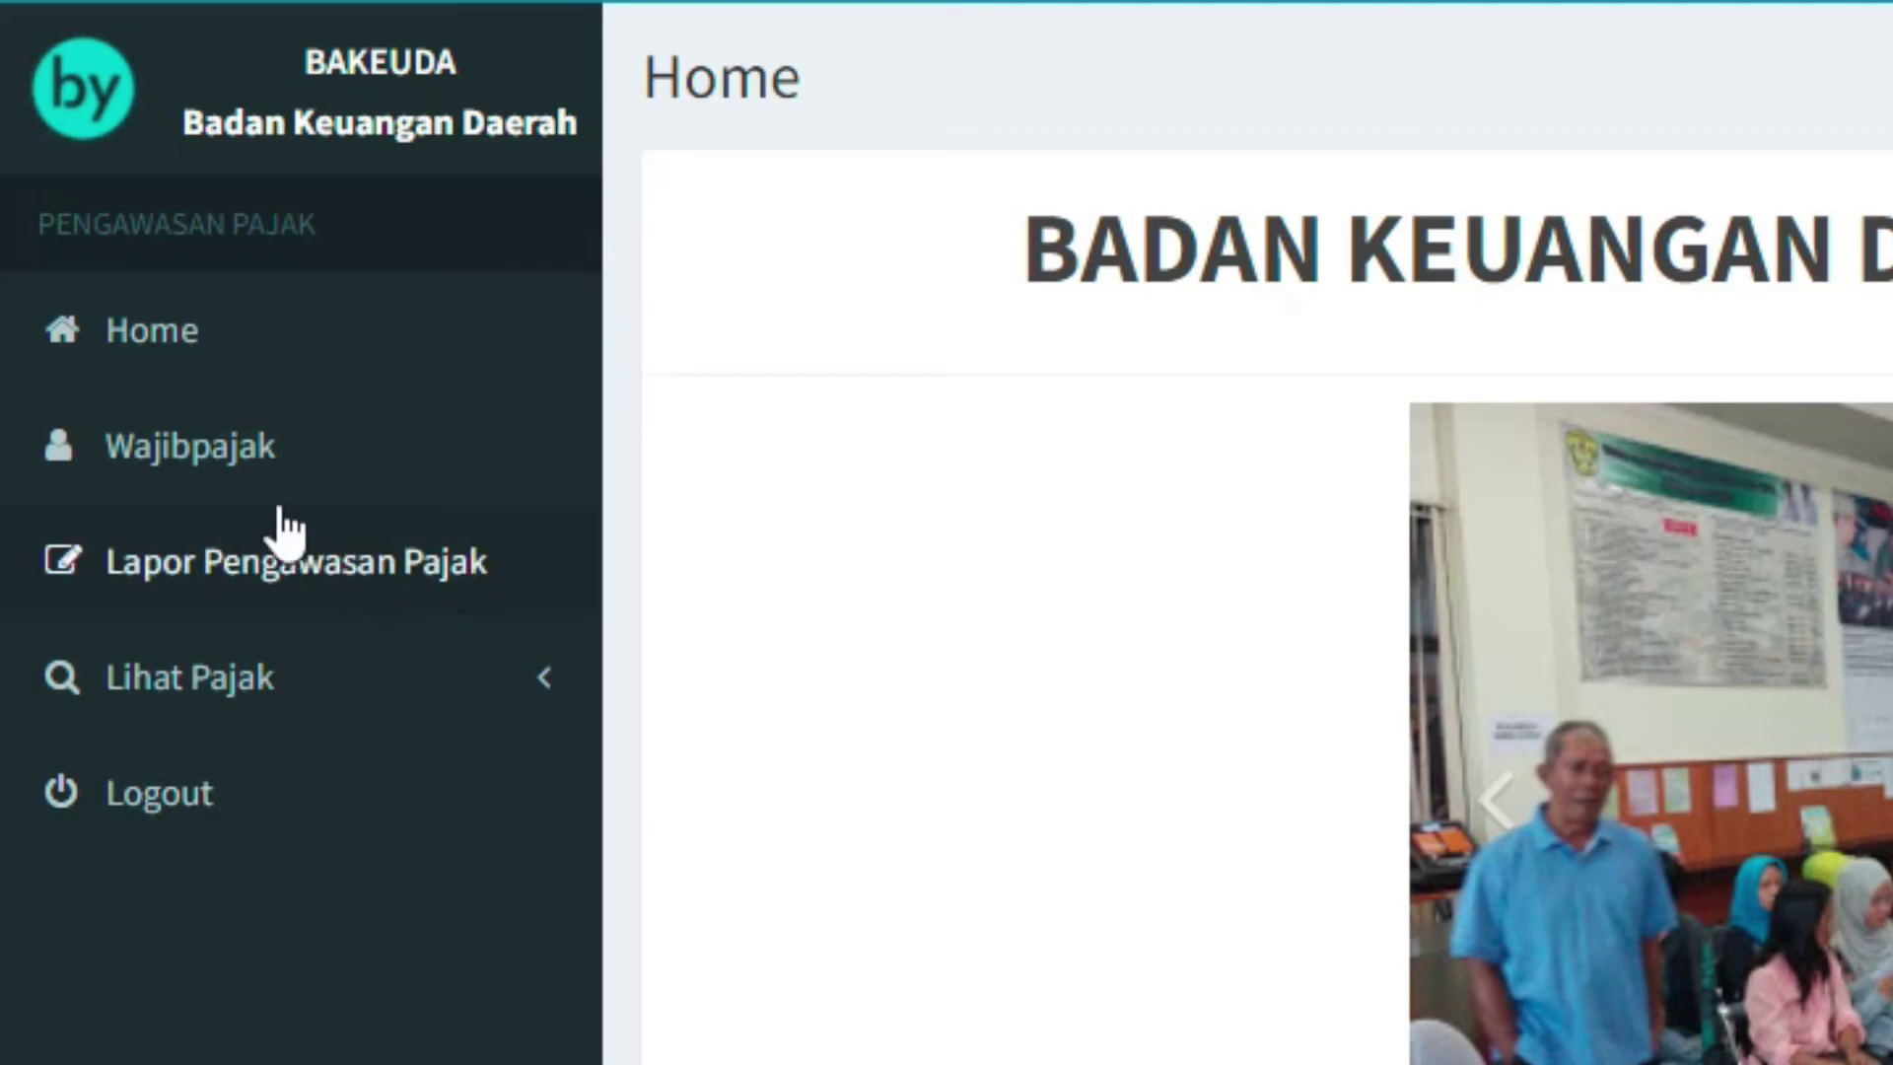
View the Wajibpajak profile's account settings and look through the whole Lapor Pengawasan Pajak restaurant report form.
{"action": "left_click", "coordinate": [238, 455]}
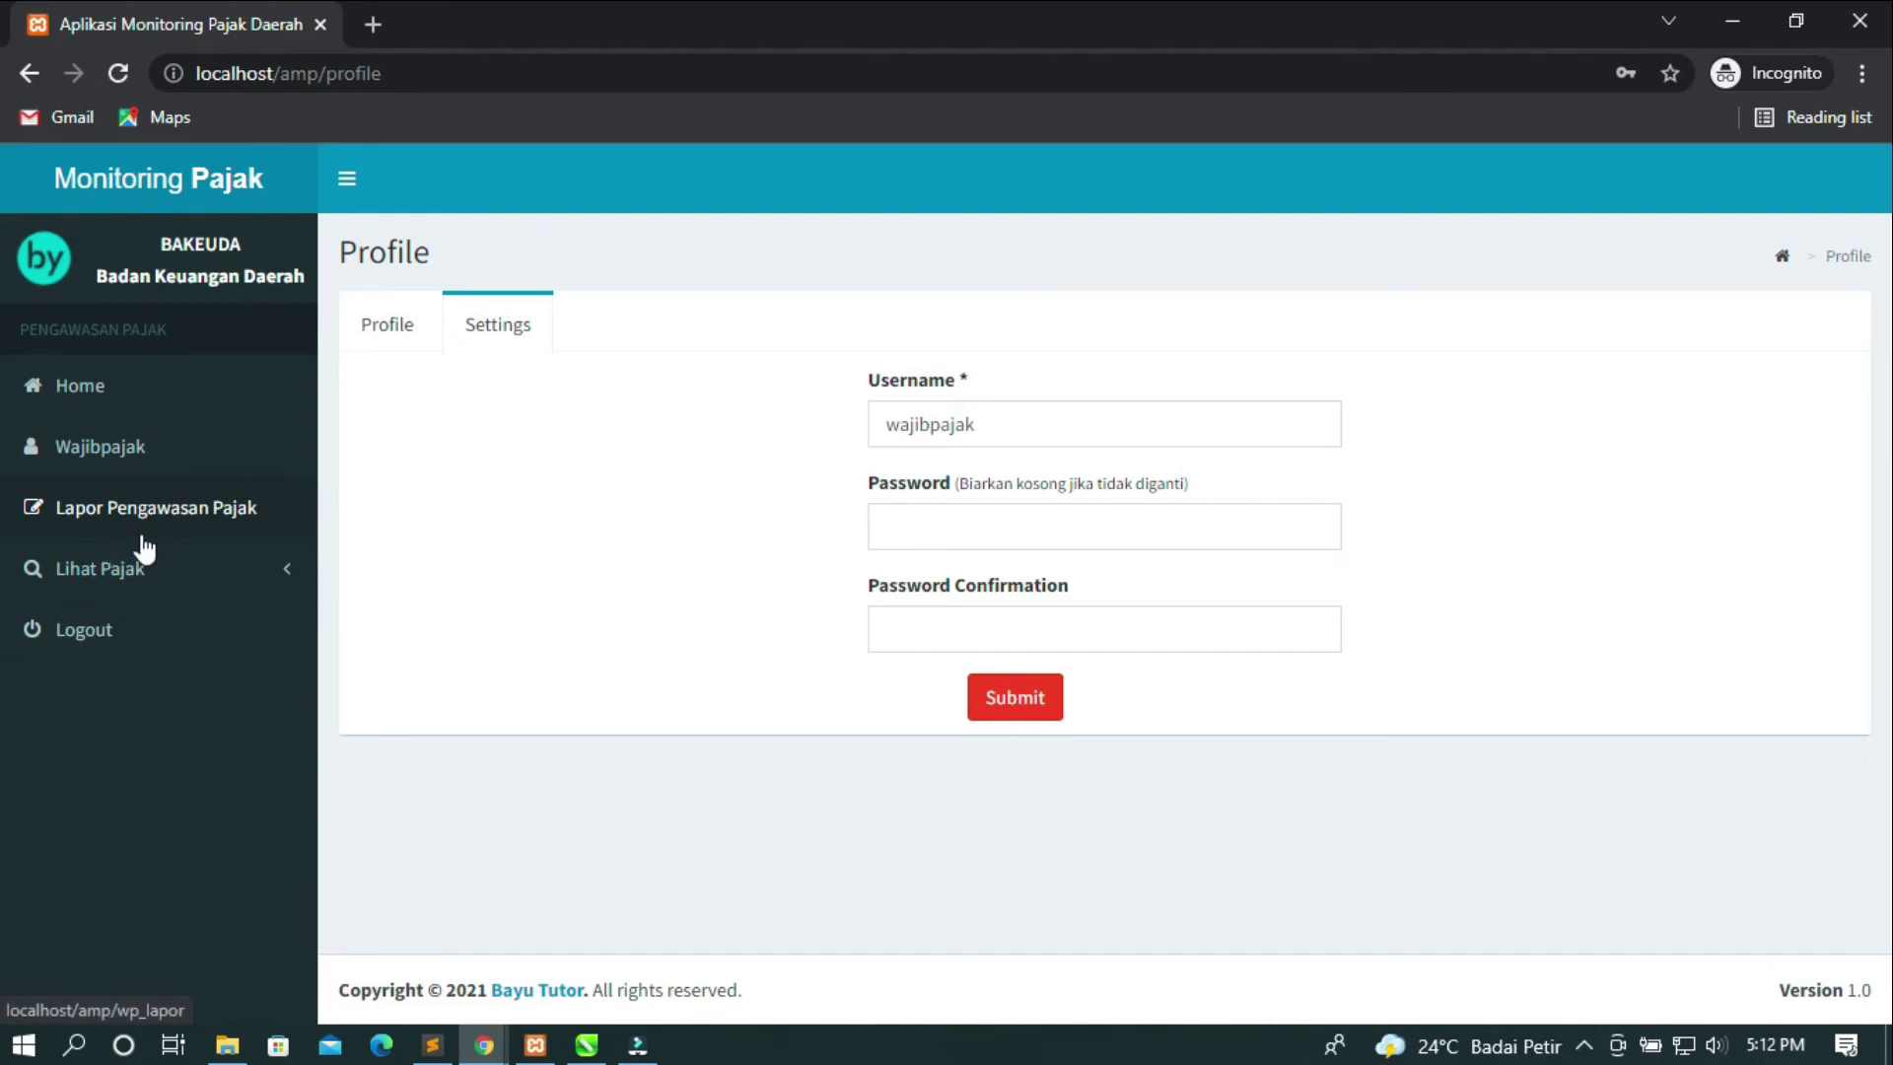
{"action": "left_click", "coordinate": [202, 528]}
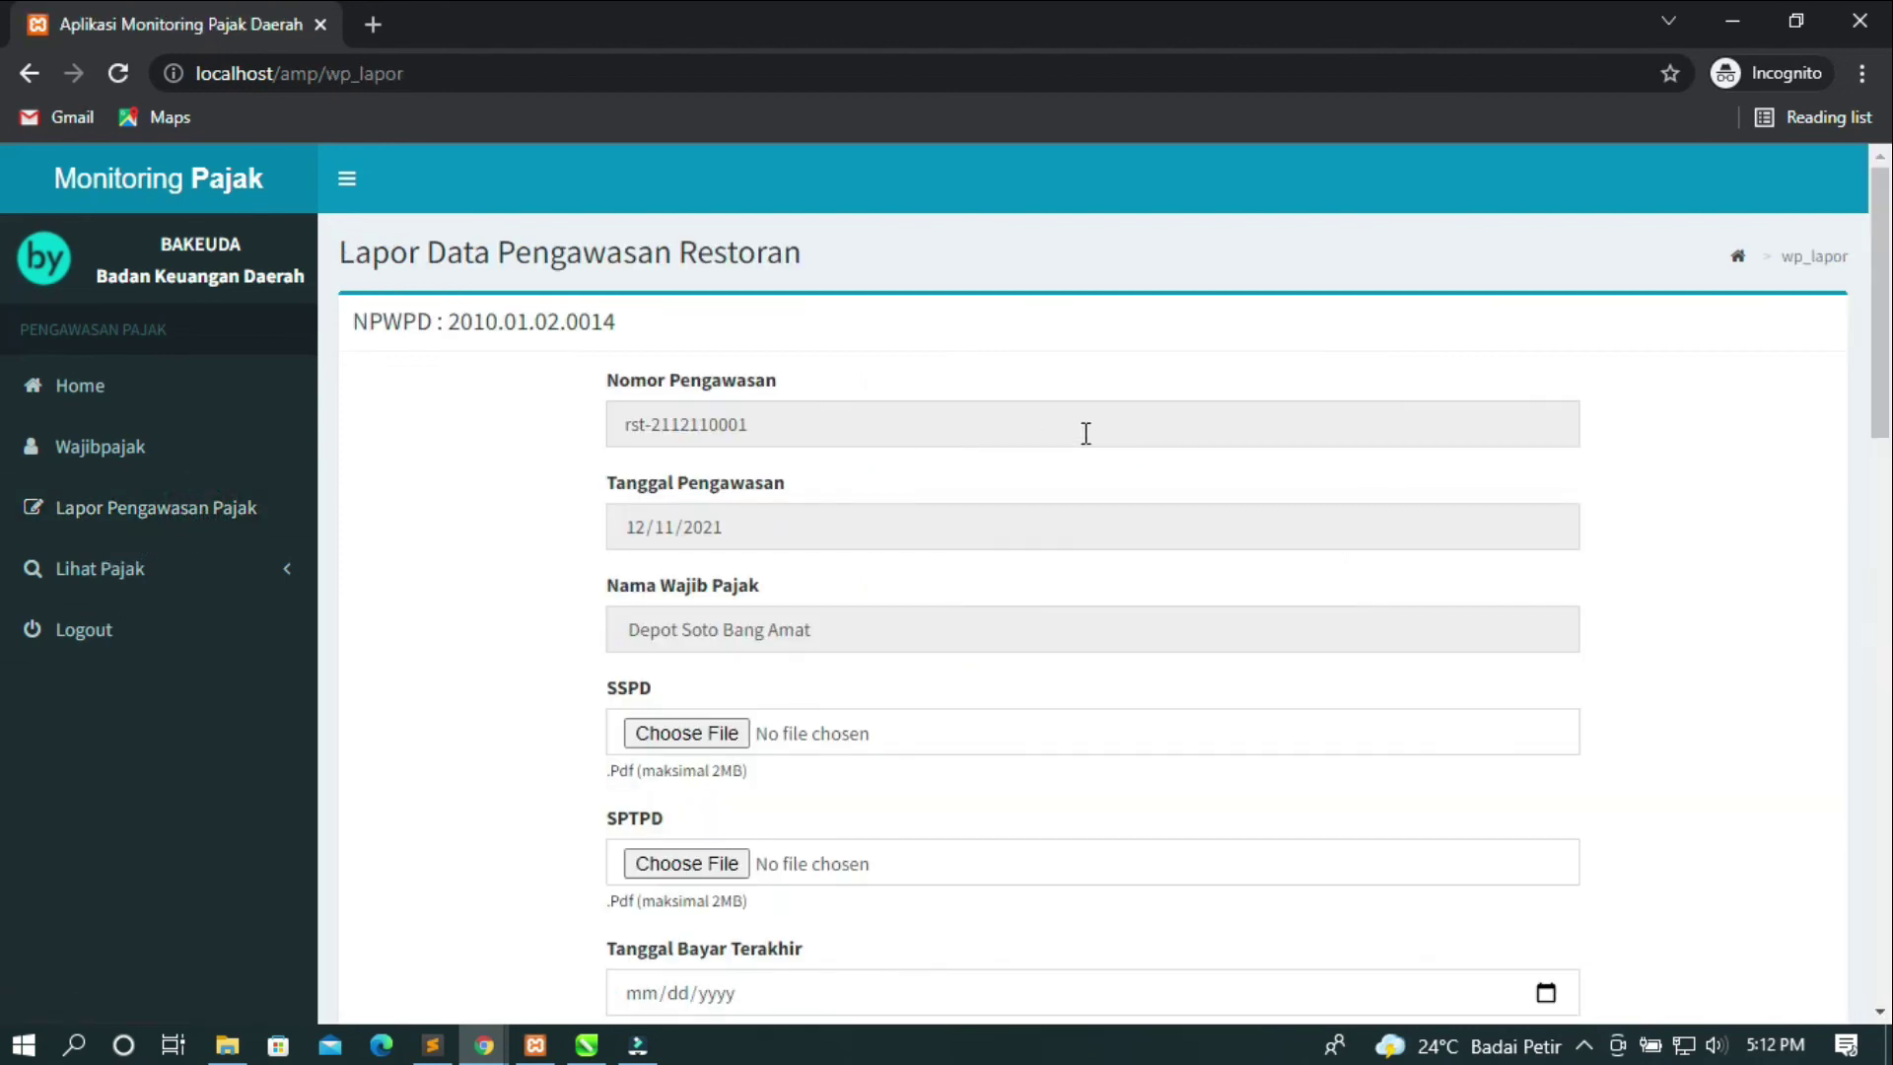
{"action": "scroll", "coordinate": [1440, 426], "scroll_direction": "down", "scroll_amount": 19}
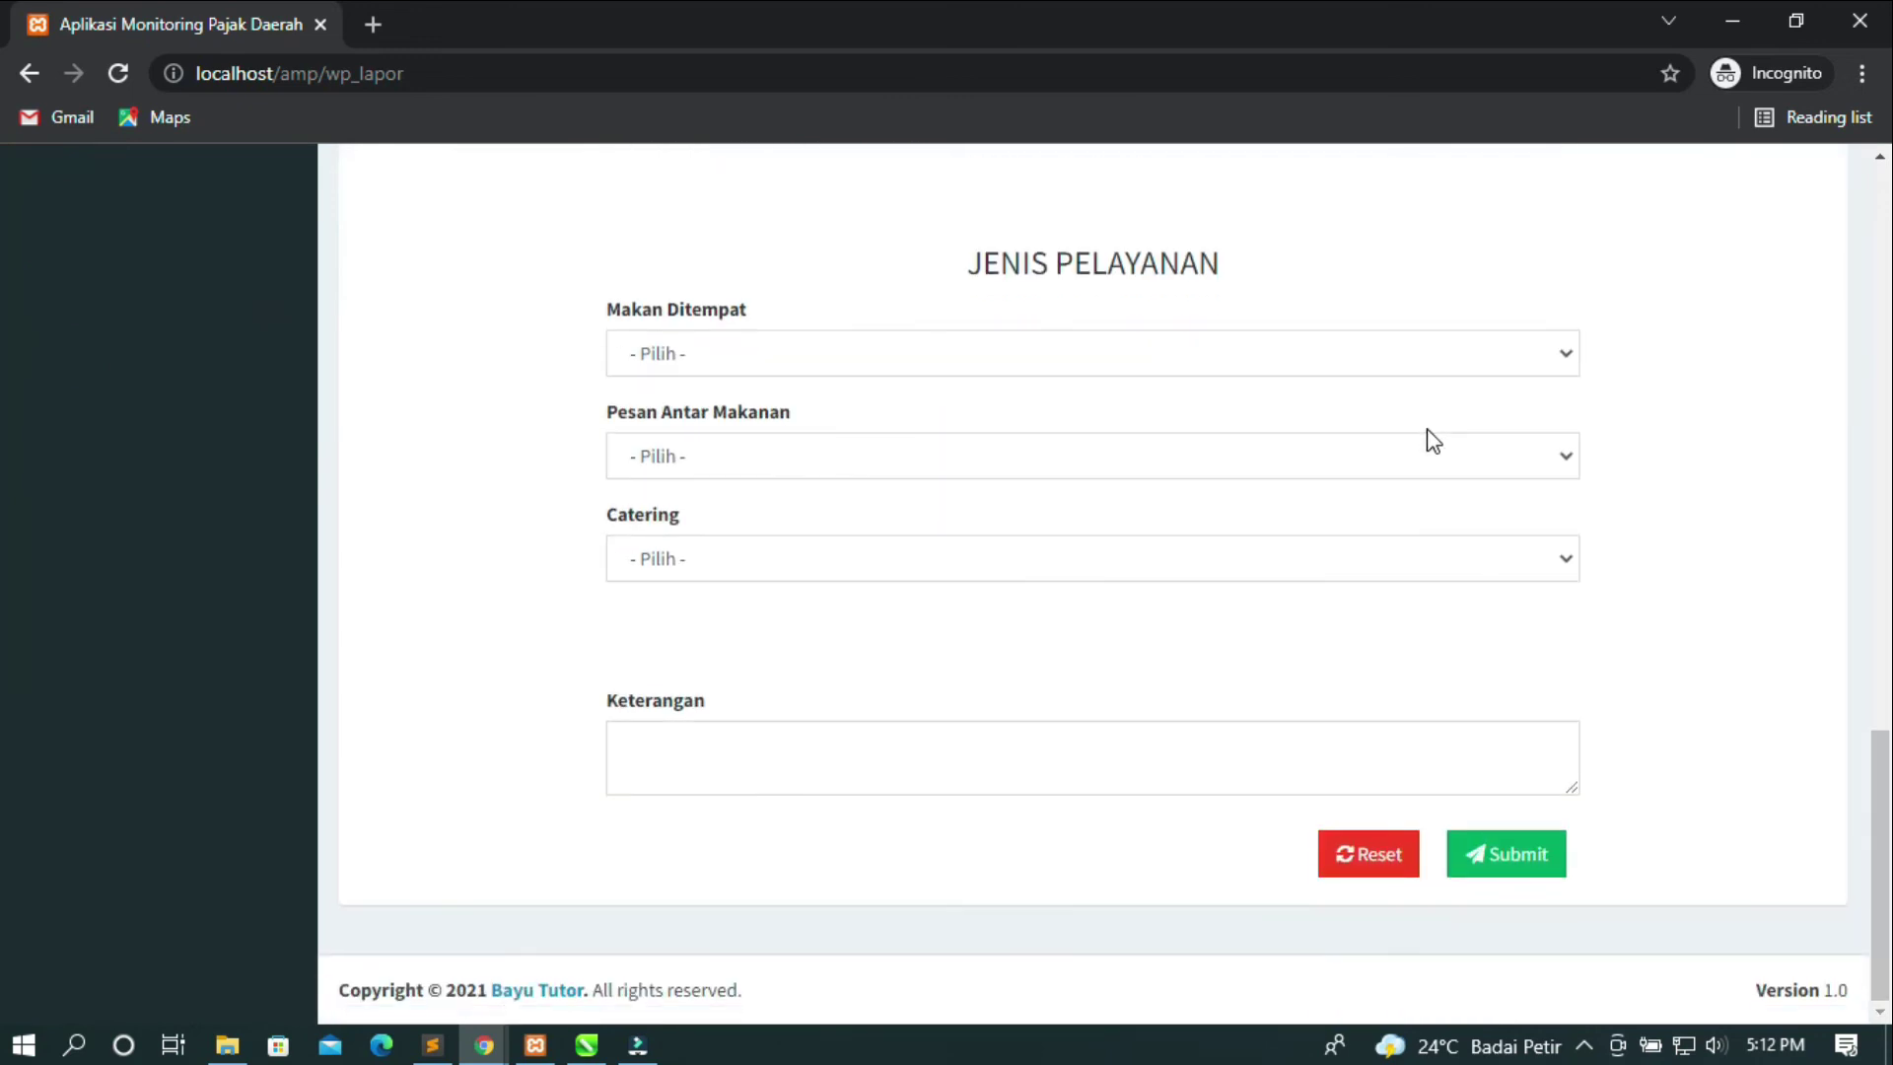
{"action": "scroll", "coordinate": [1434, 434], "scroll_direction": "up", "scroll_amount": 6}
{"action": "scroll", "coordinate": [1433, 441], "scroll_direction": "up", "scroll_amount": 13}
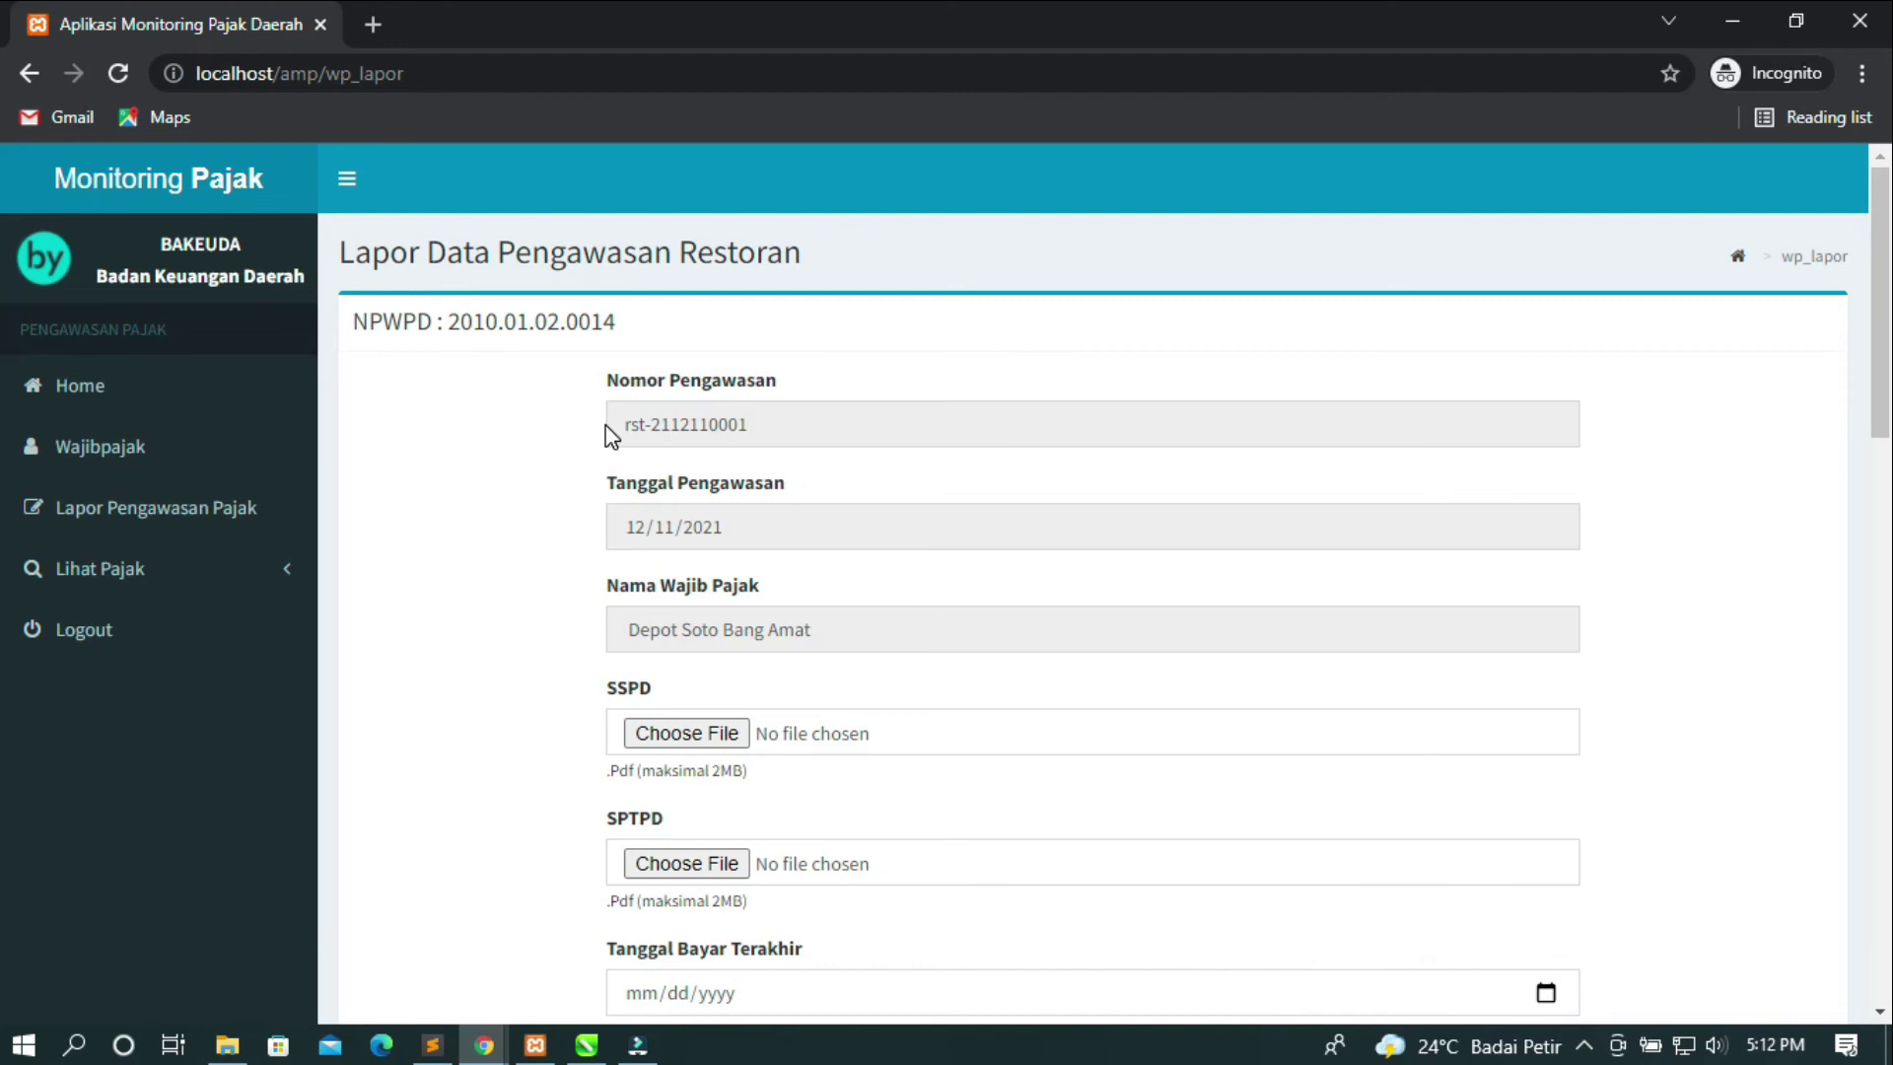
Examine the report form's prefilled Nomor Pengawasan, Tanggal Pengawasan and Nama Wajib Pajak fields and its SSPD and SPTPD uploads.
{"action": "left_click_drag", "start_coordinate": [776, 426], "coordinate": [507, 443]}
{"action": "left_click", "coordinate": [505, 436]}
{"action": "left_click", "coordinate": [632, 513]}
{"action": "left_click", "coordinate": [495, 512]}
{"action": "scroll", "coordinate": [855, 625], "scroll_direction": "down", "scroll_amount": 3}
{"action": "left_click_drag", "start_coordinate": [888, 351], "coordinate": [529, 381]}
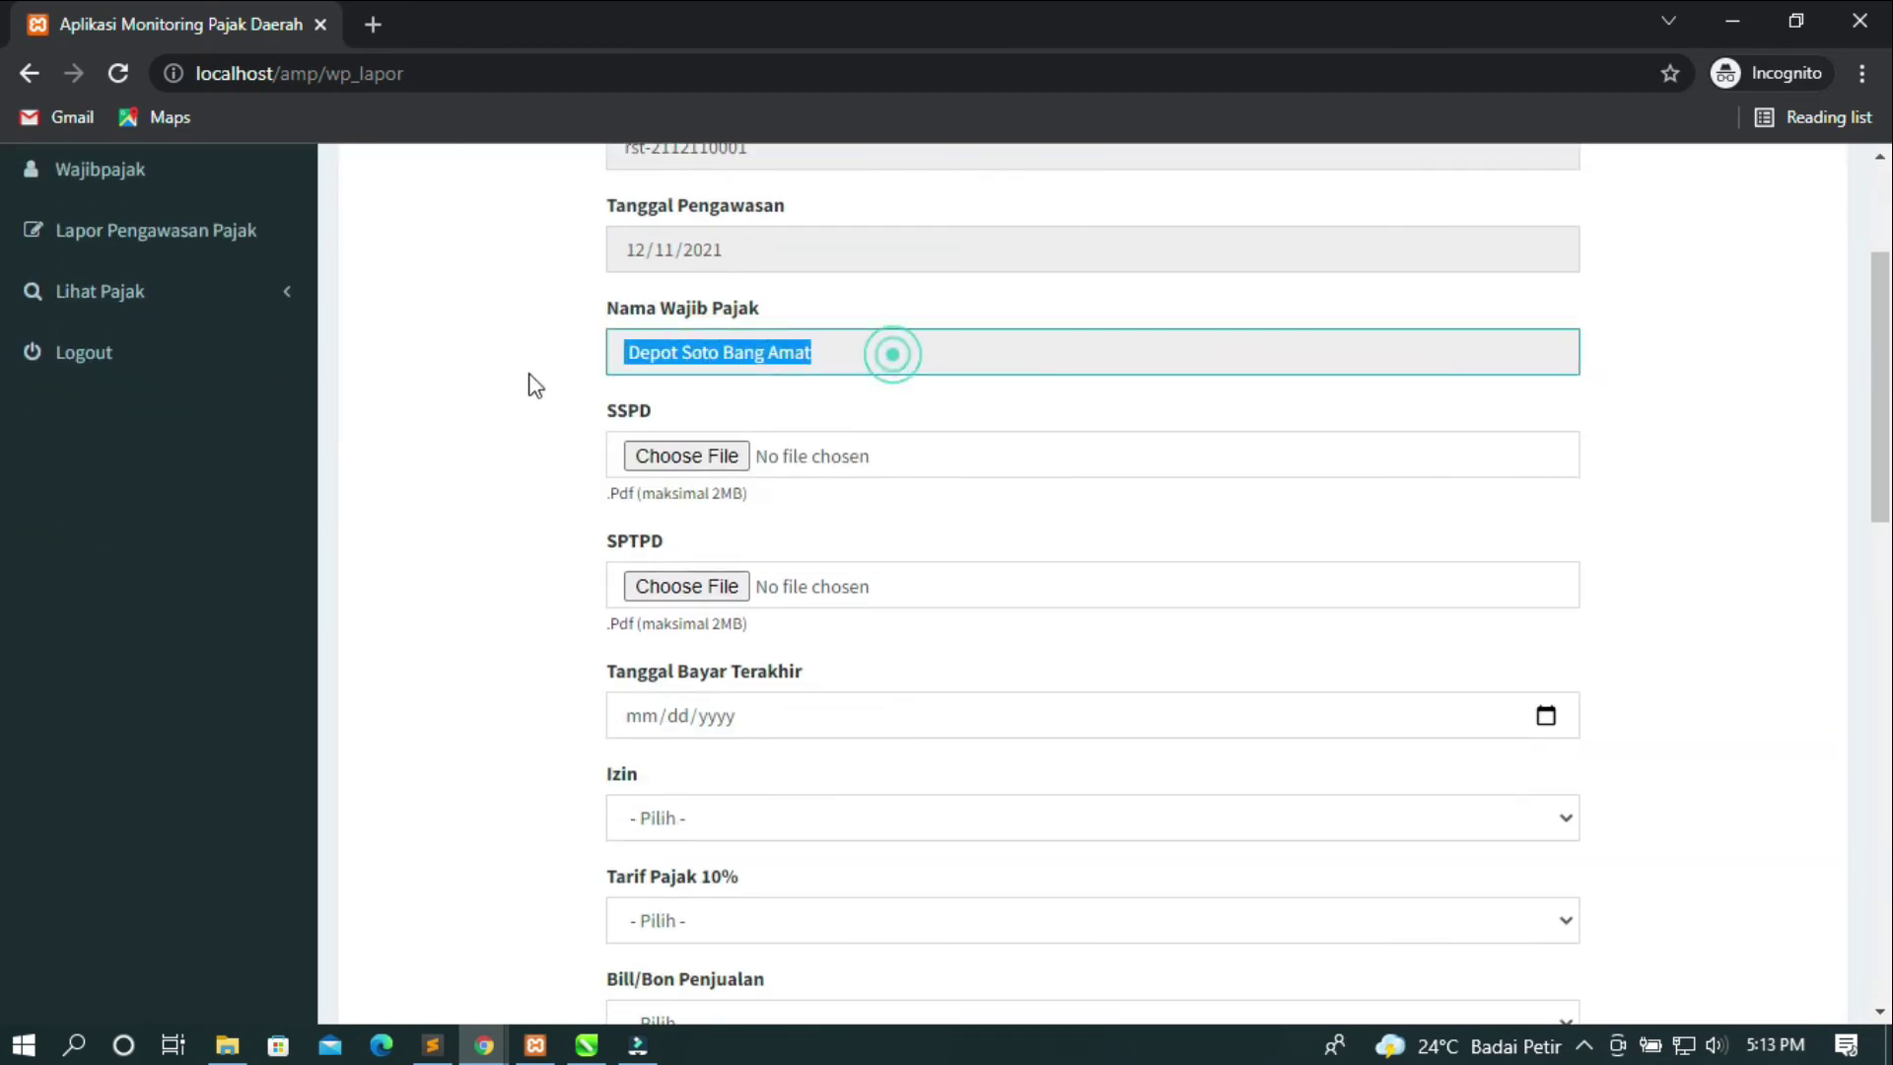
{"action": "left_click", "coordinate": [508, 377]}
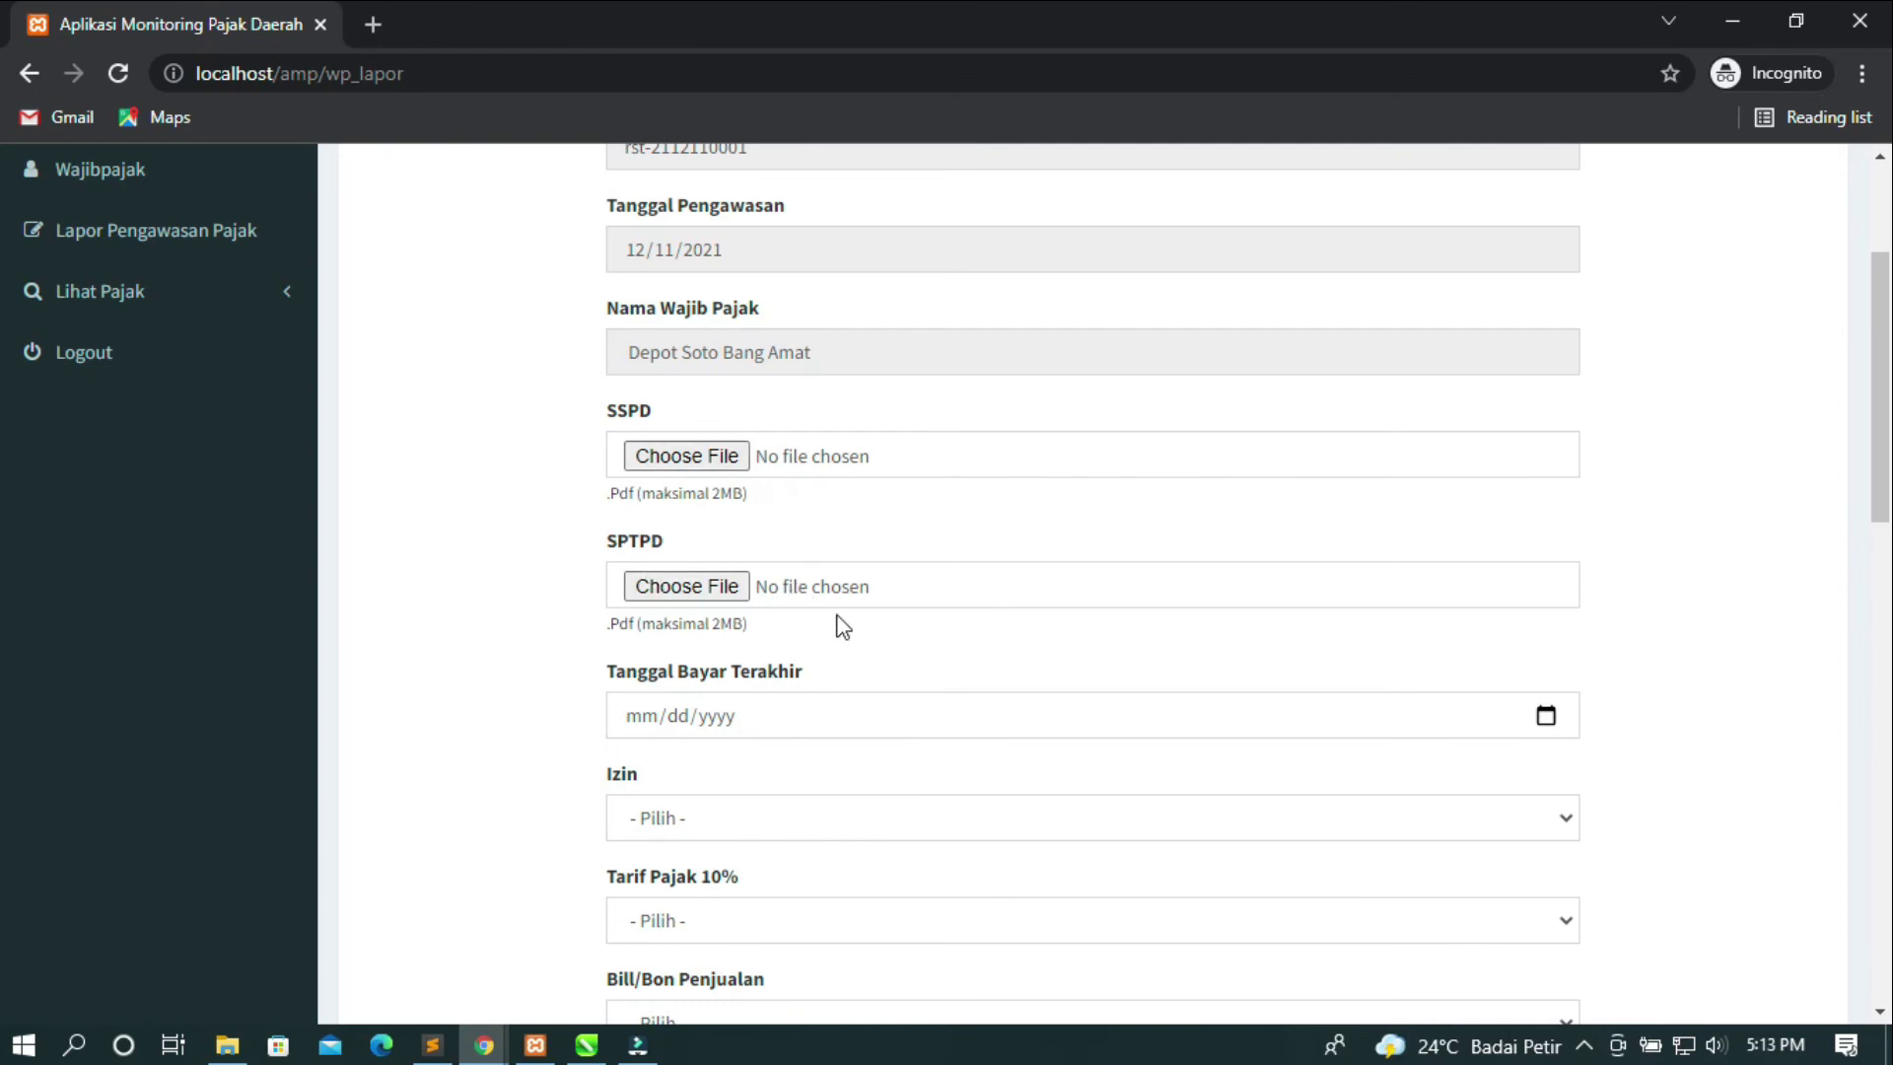
Inspect the report form's Tanggal Bayar Terakhir calendar and the choices for Izin and Tarif Pajak 10% without selecting any.
{"action": "scroll", "coordinate": [724, 586], "scroll_direction": "down", "scroll_amount": 1}
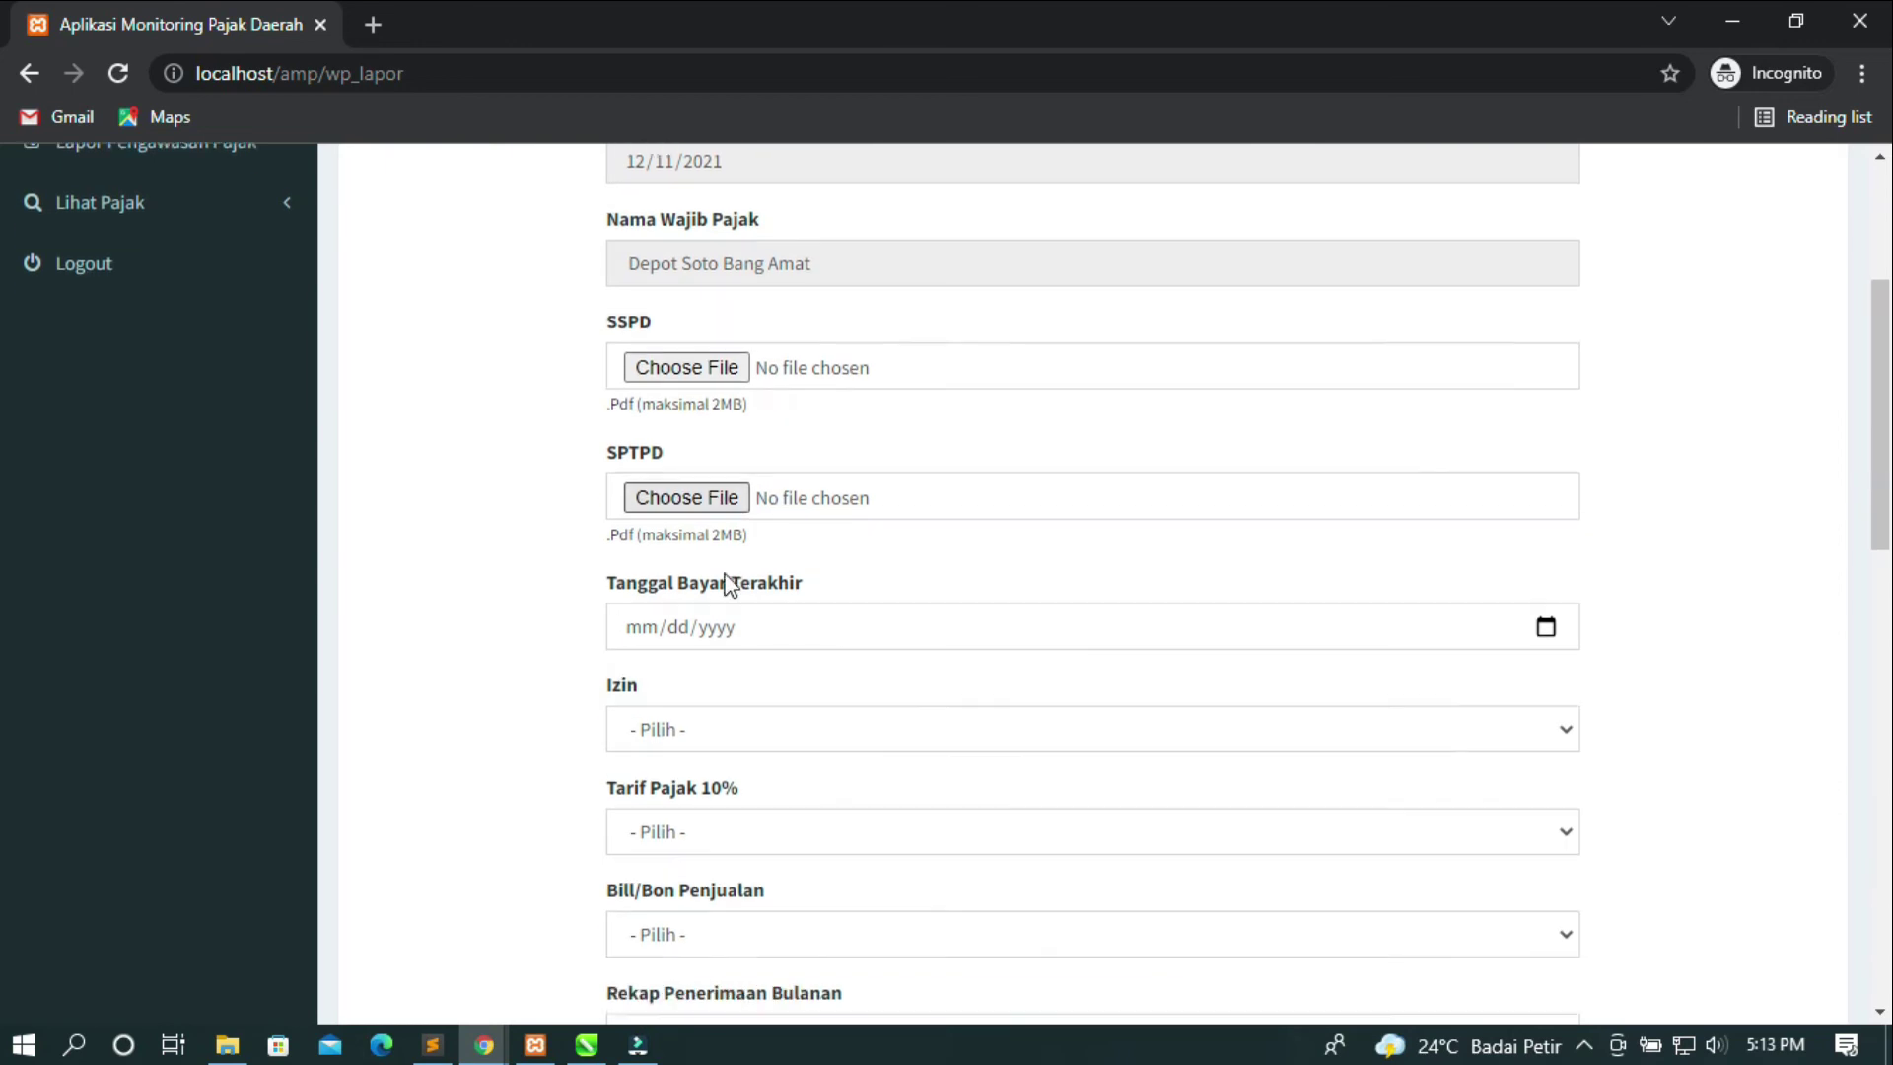
{"action": "left_click", "coordinate": [1544, 579]}
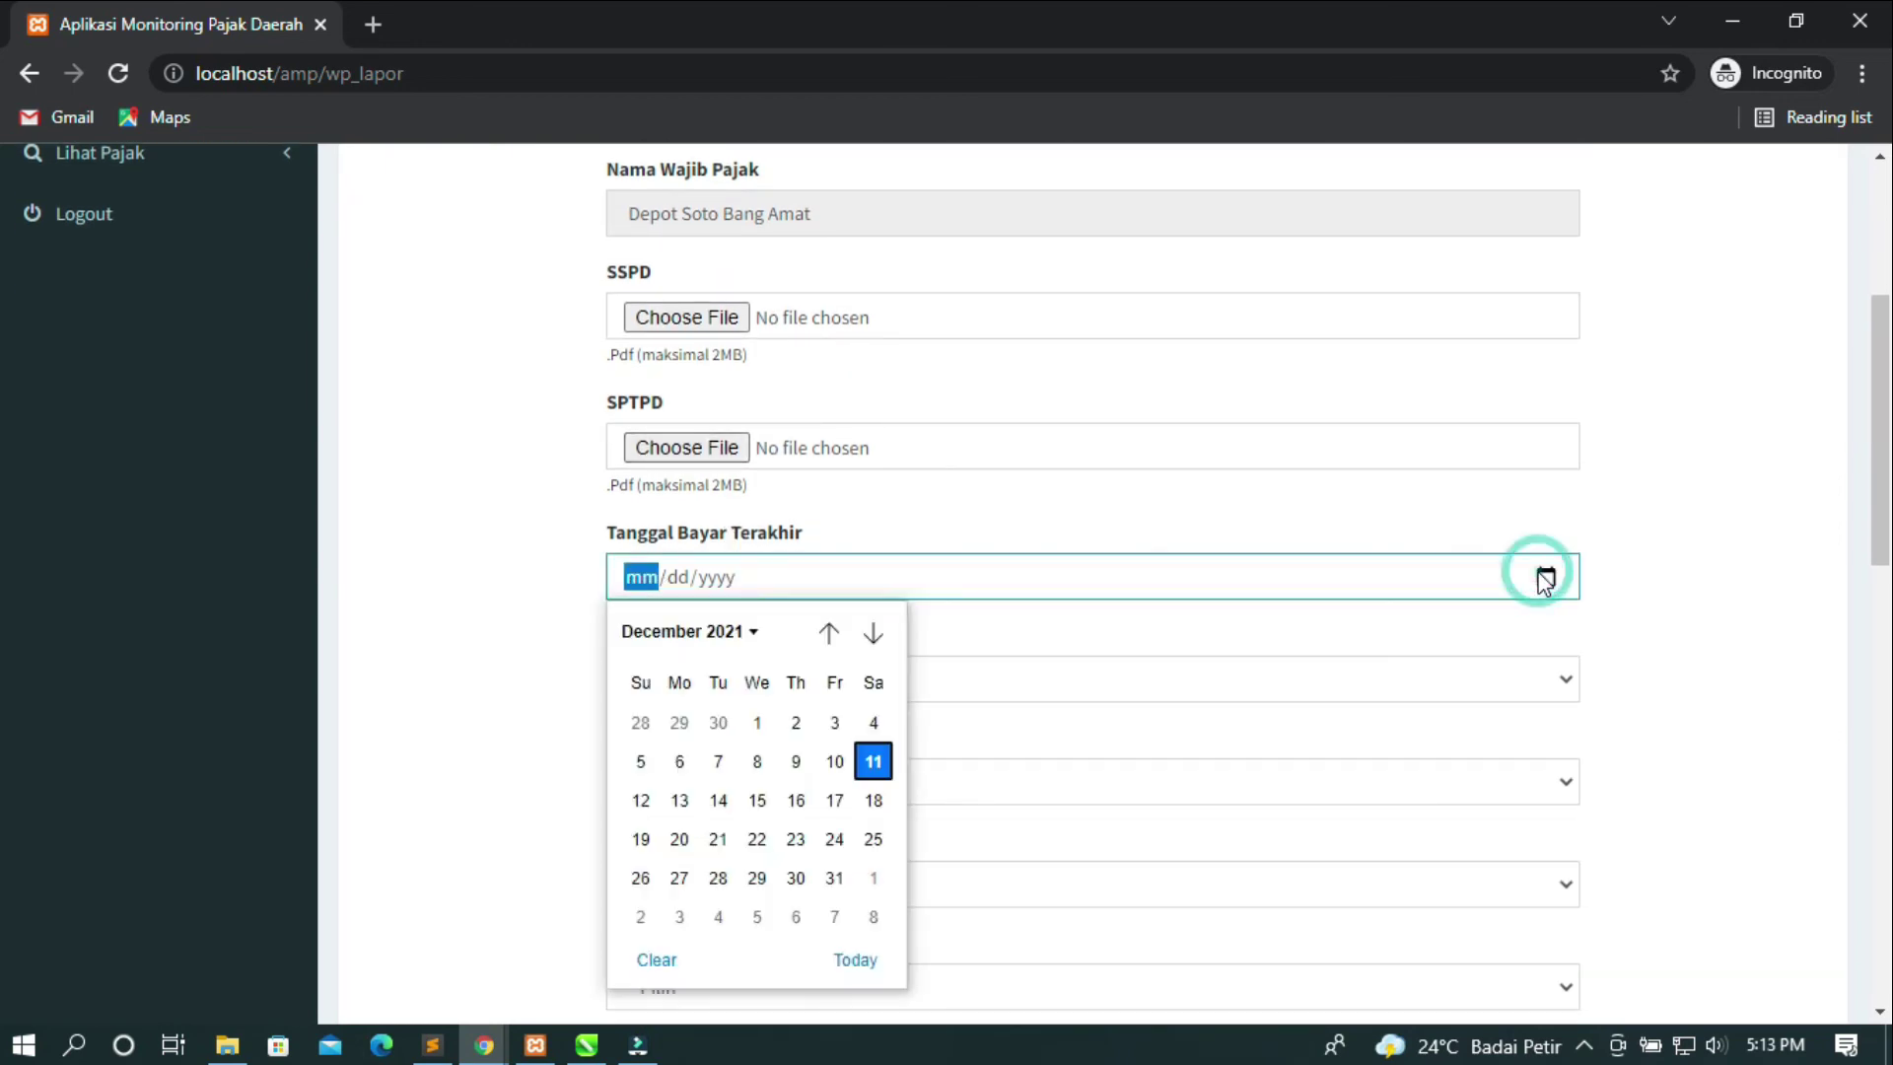
{"action": "left_click", "coordinate": [469, 610]}
{"action": "scroll", "coordinate": [706, 647], "scroll_direction": "down", "scroll_amount": 2}
{"action": "left_click", "coordinate": [752, 397]}
{"action": "left_click", "coordinate": [494, 502]}
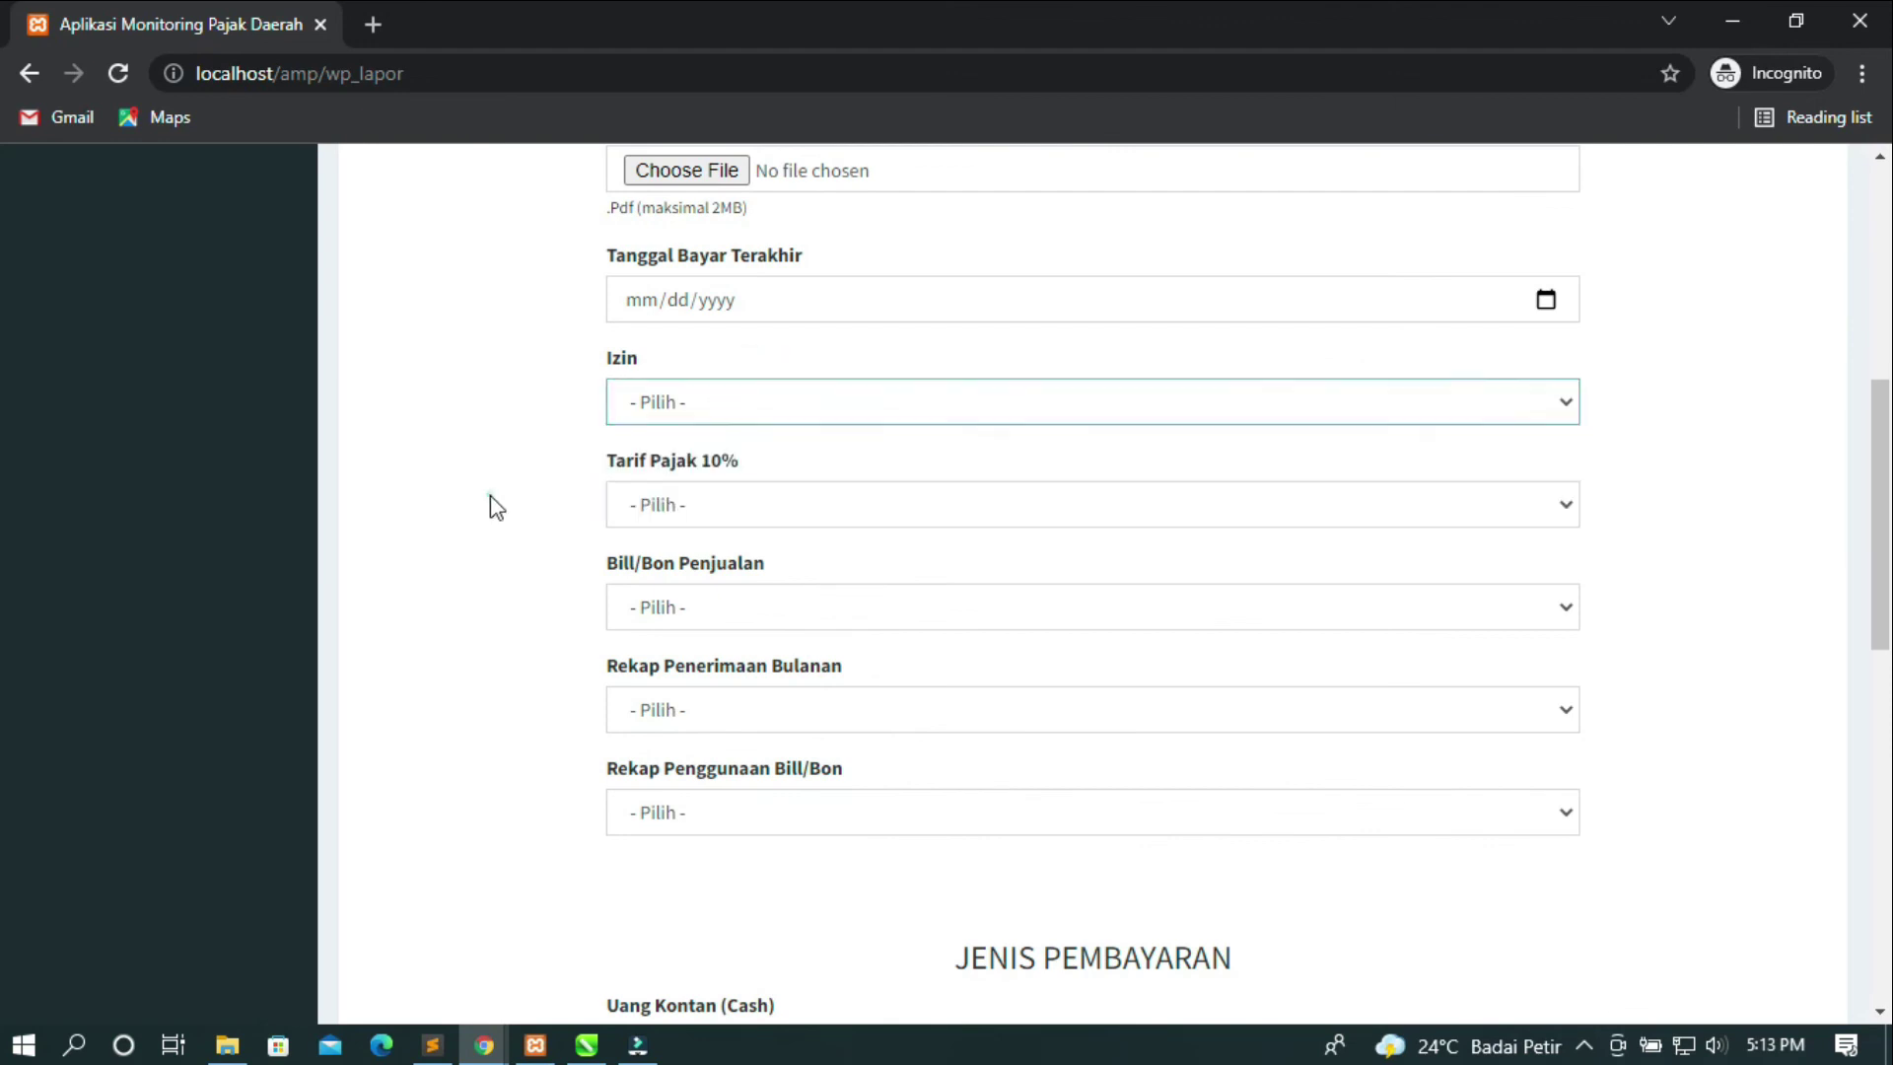
{"action": "left_click", "coordinate": [708, 506]}
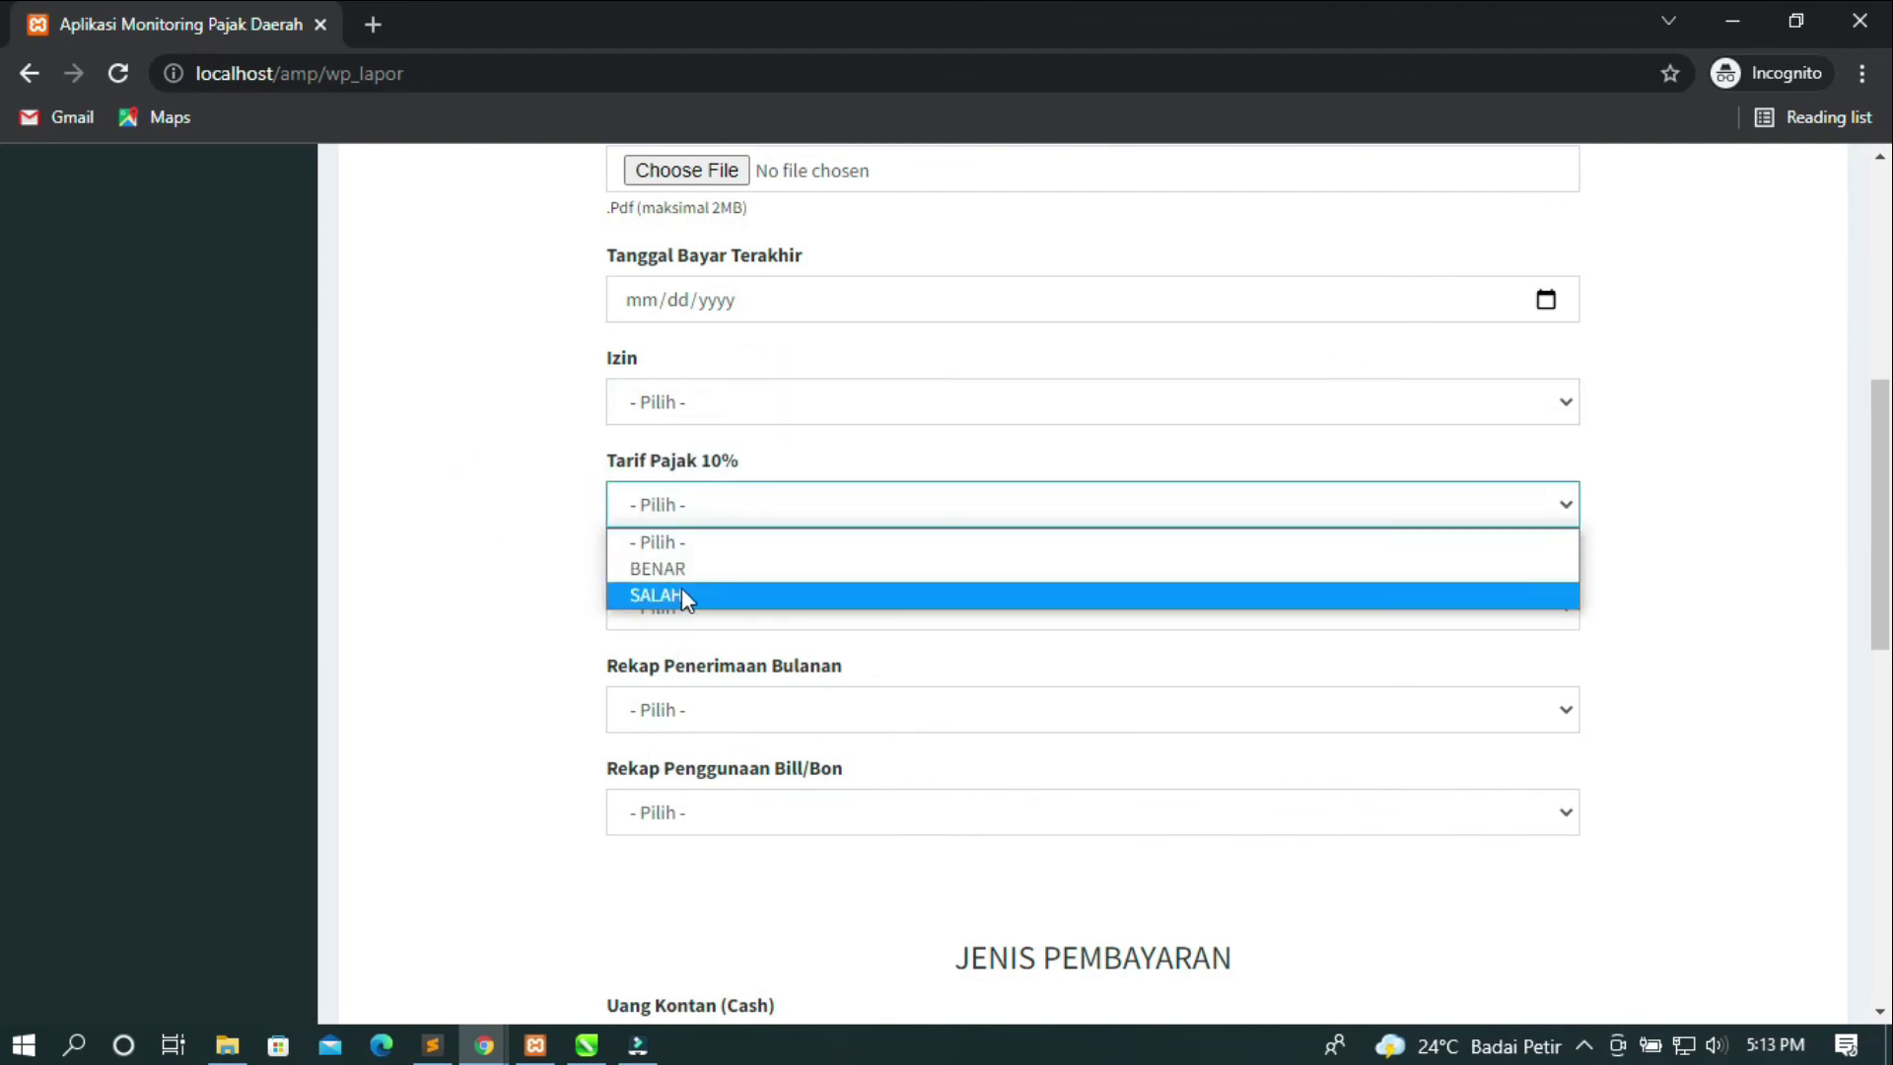
{"action": "left_click", "coordinate": [507, 543]}
Check the available choices for Bill/Bon Penjualan, Rekap Penerimaan Bulanan and Rekap Penggunaan Bill/Bon, leaving each unselected.
{"action": "left_click", "coordinate": [781, 607]}
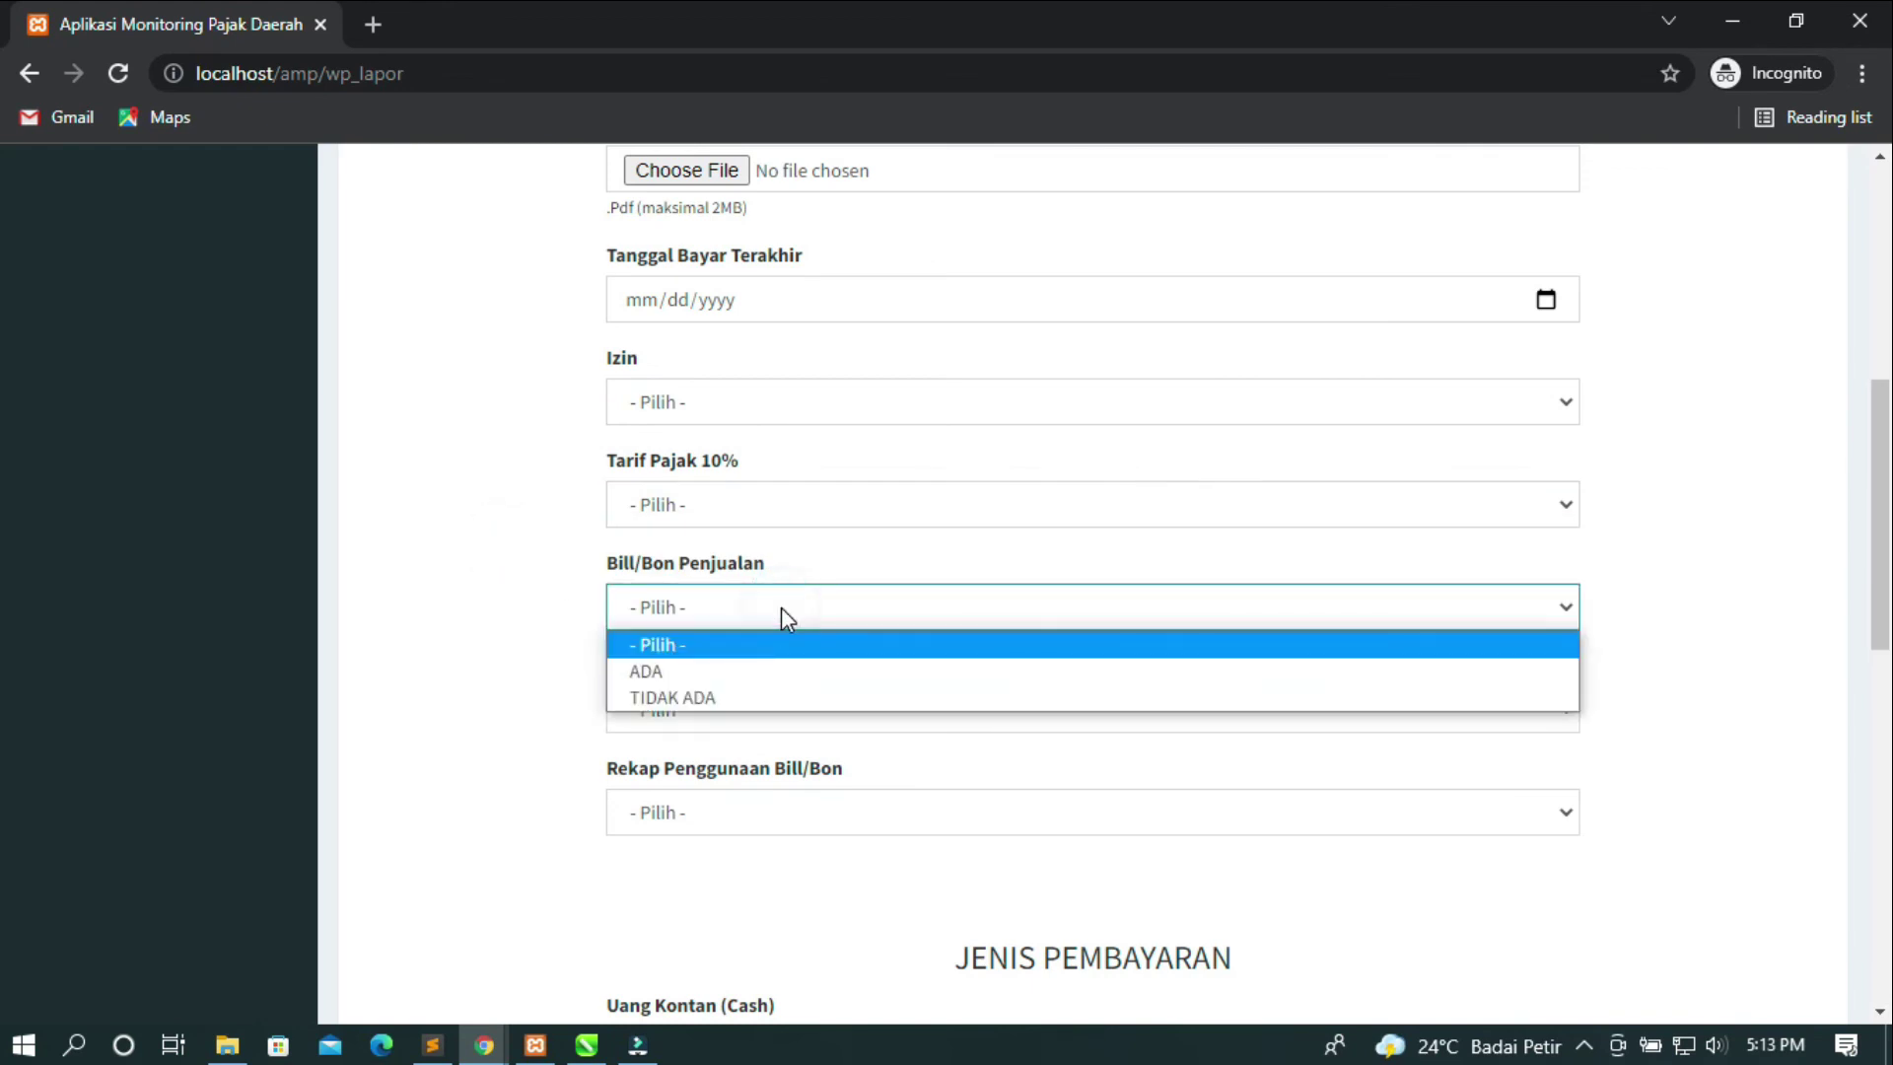
{"action": "left_click", "coordinate": [492, 569]}
{"action": "left_click", "coordinate": [730, 607]}
{"action": "left_click", "coordinate": [493, 594]}
{"action": "left_click", "coordinate": [749, 710]}
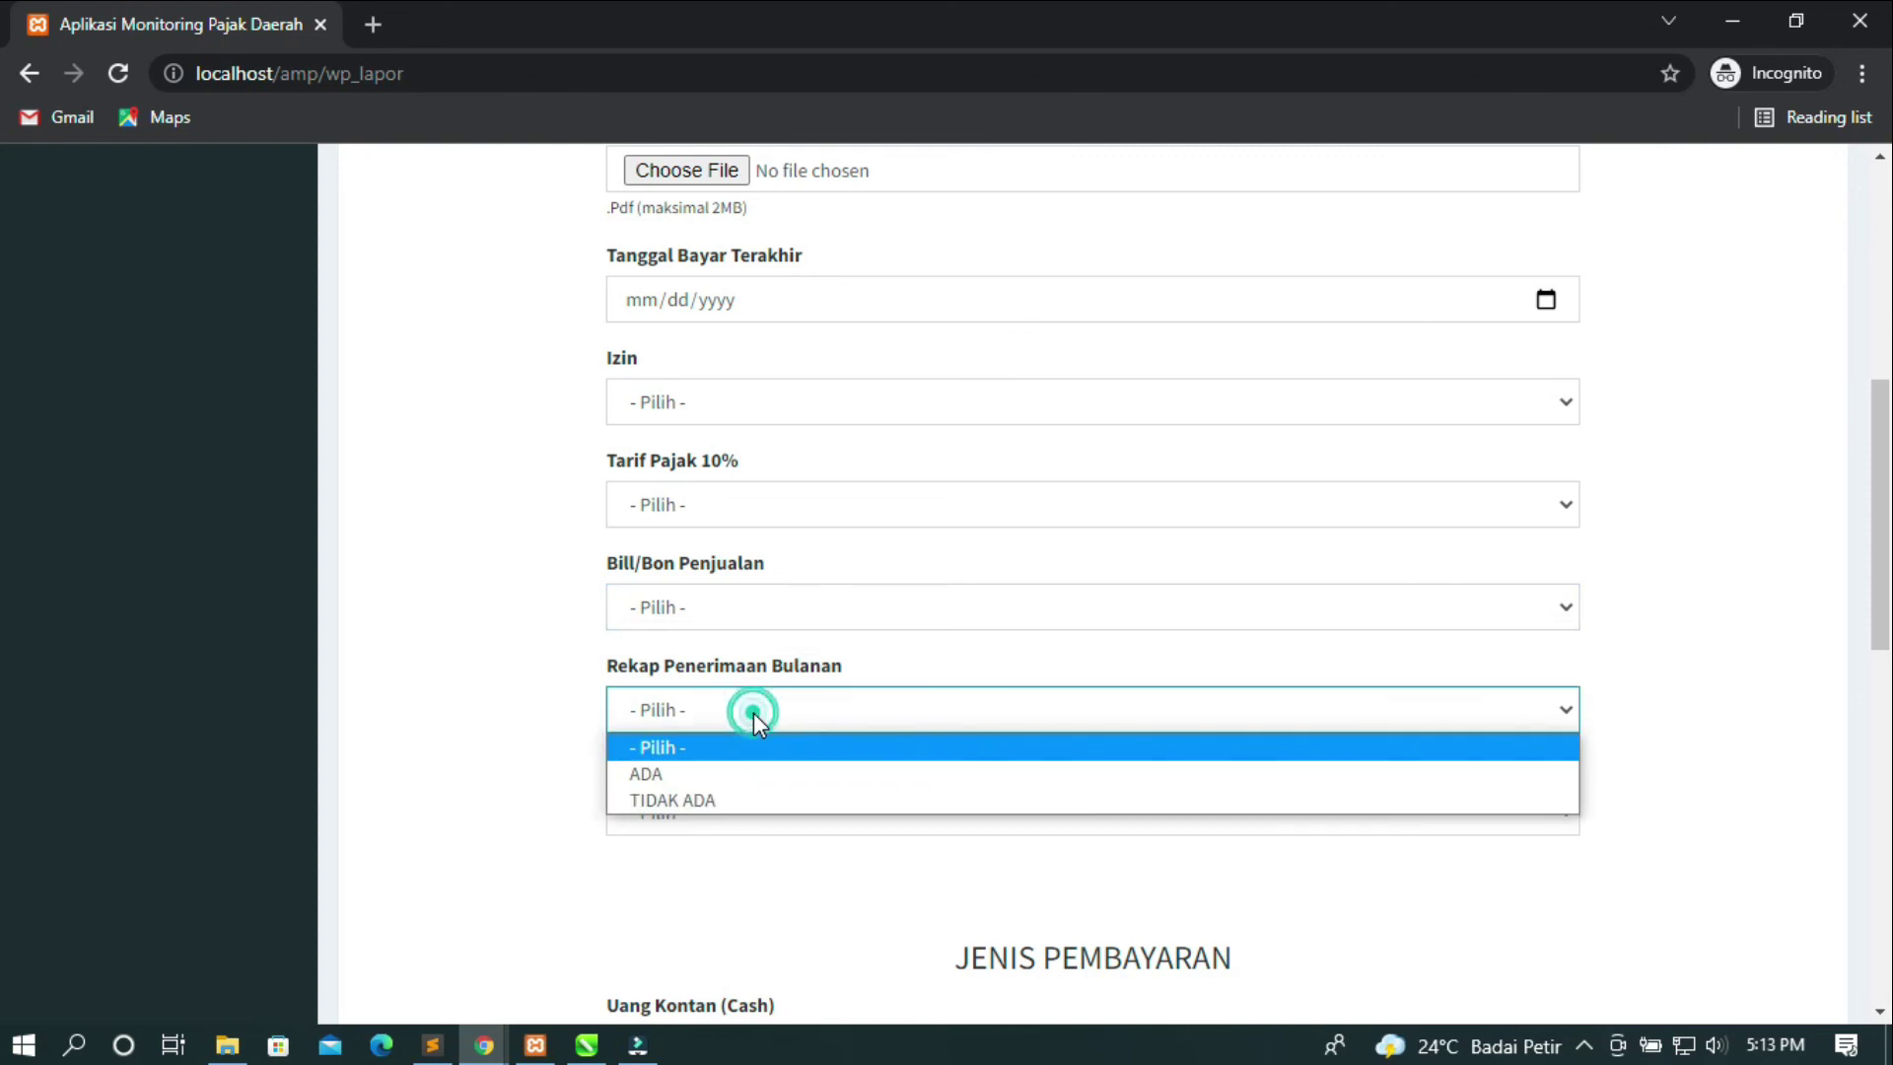
{"action": "scroll", "coordinate": [688, 724], "scroll_direction": "down", "scroll_amount": 1}
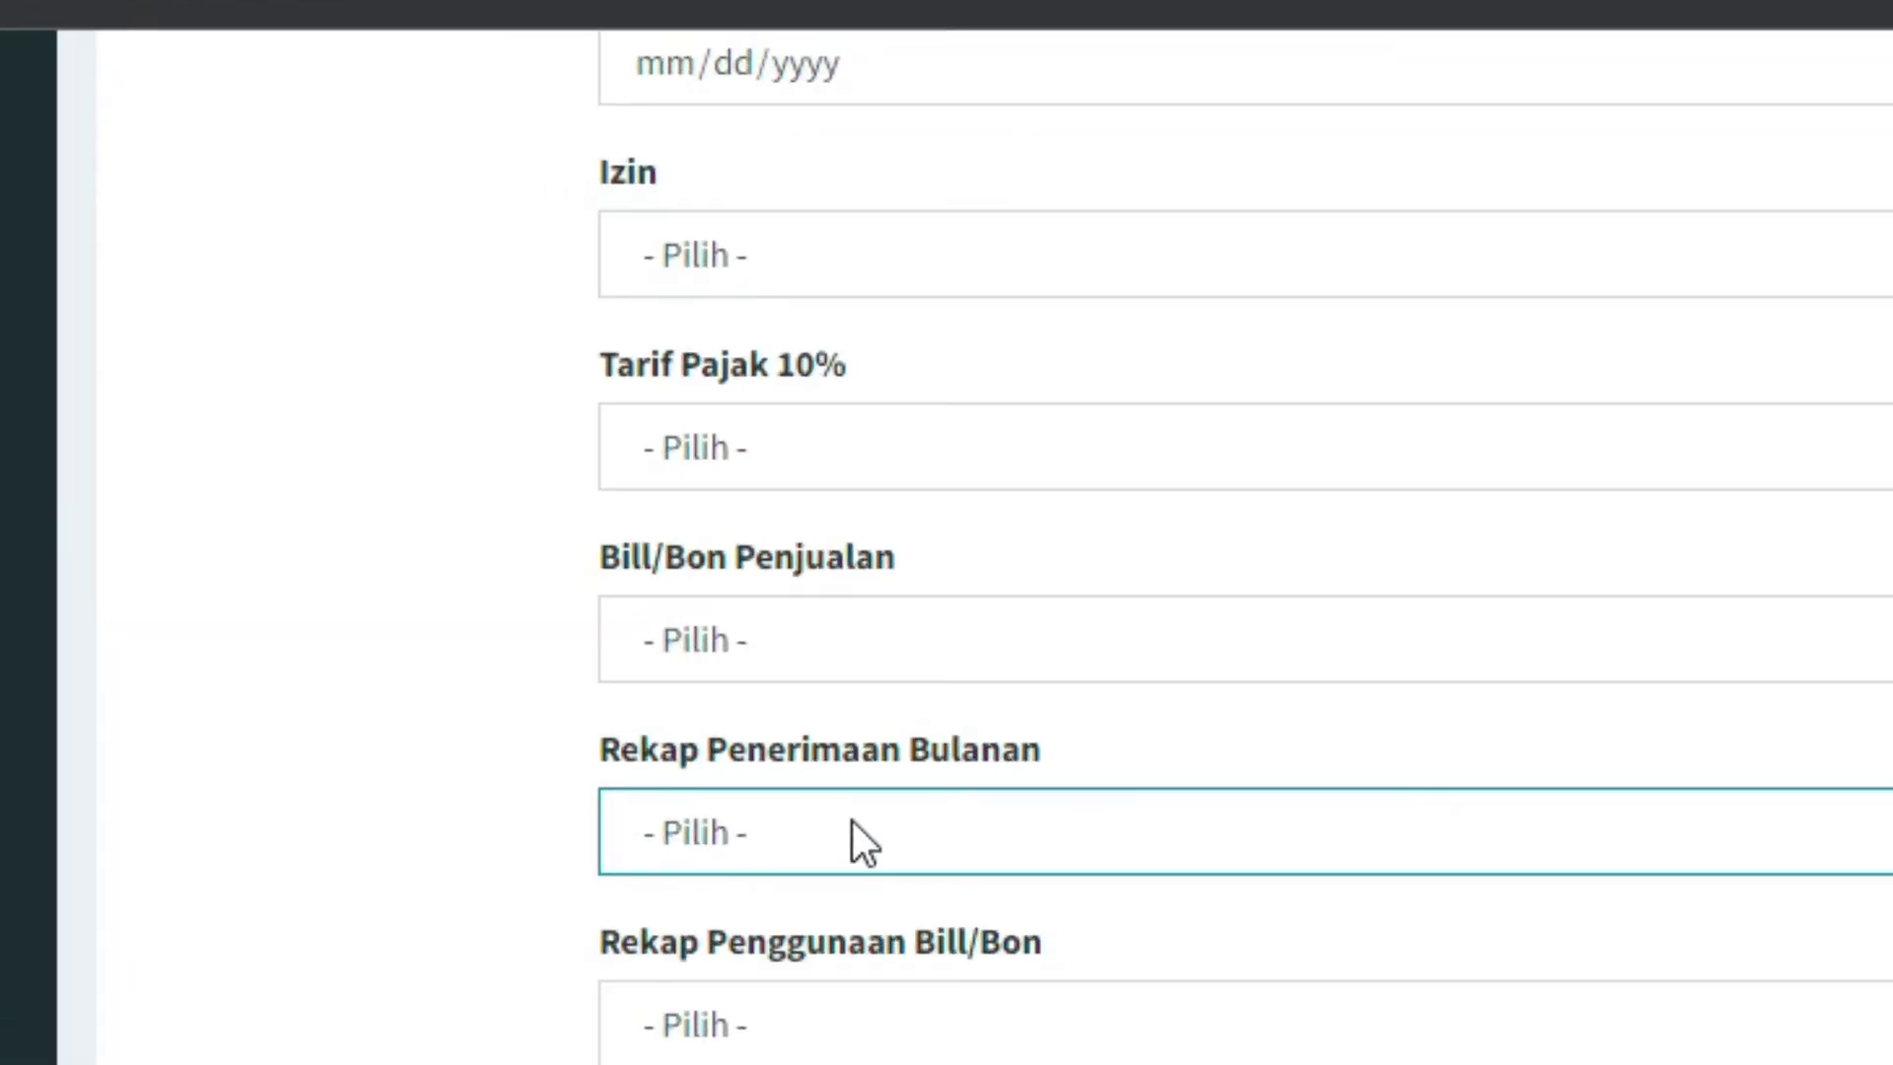
{"action": "left_click", "coordinate": [1104, 824]}
{"action": "left_click", "coordinate": [330, 832]}
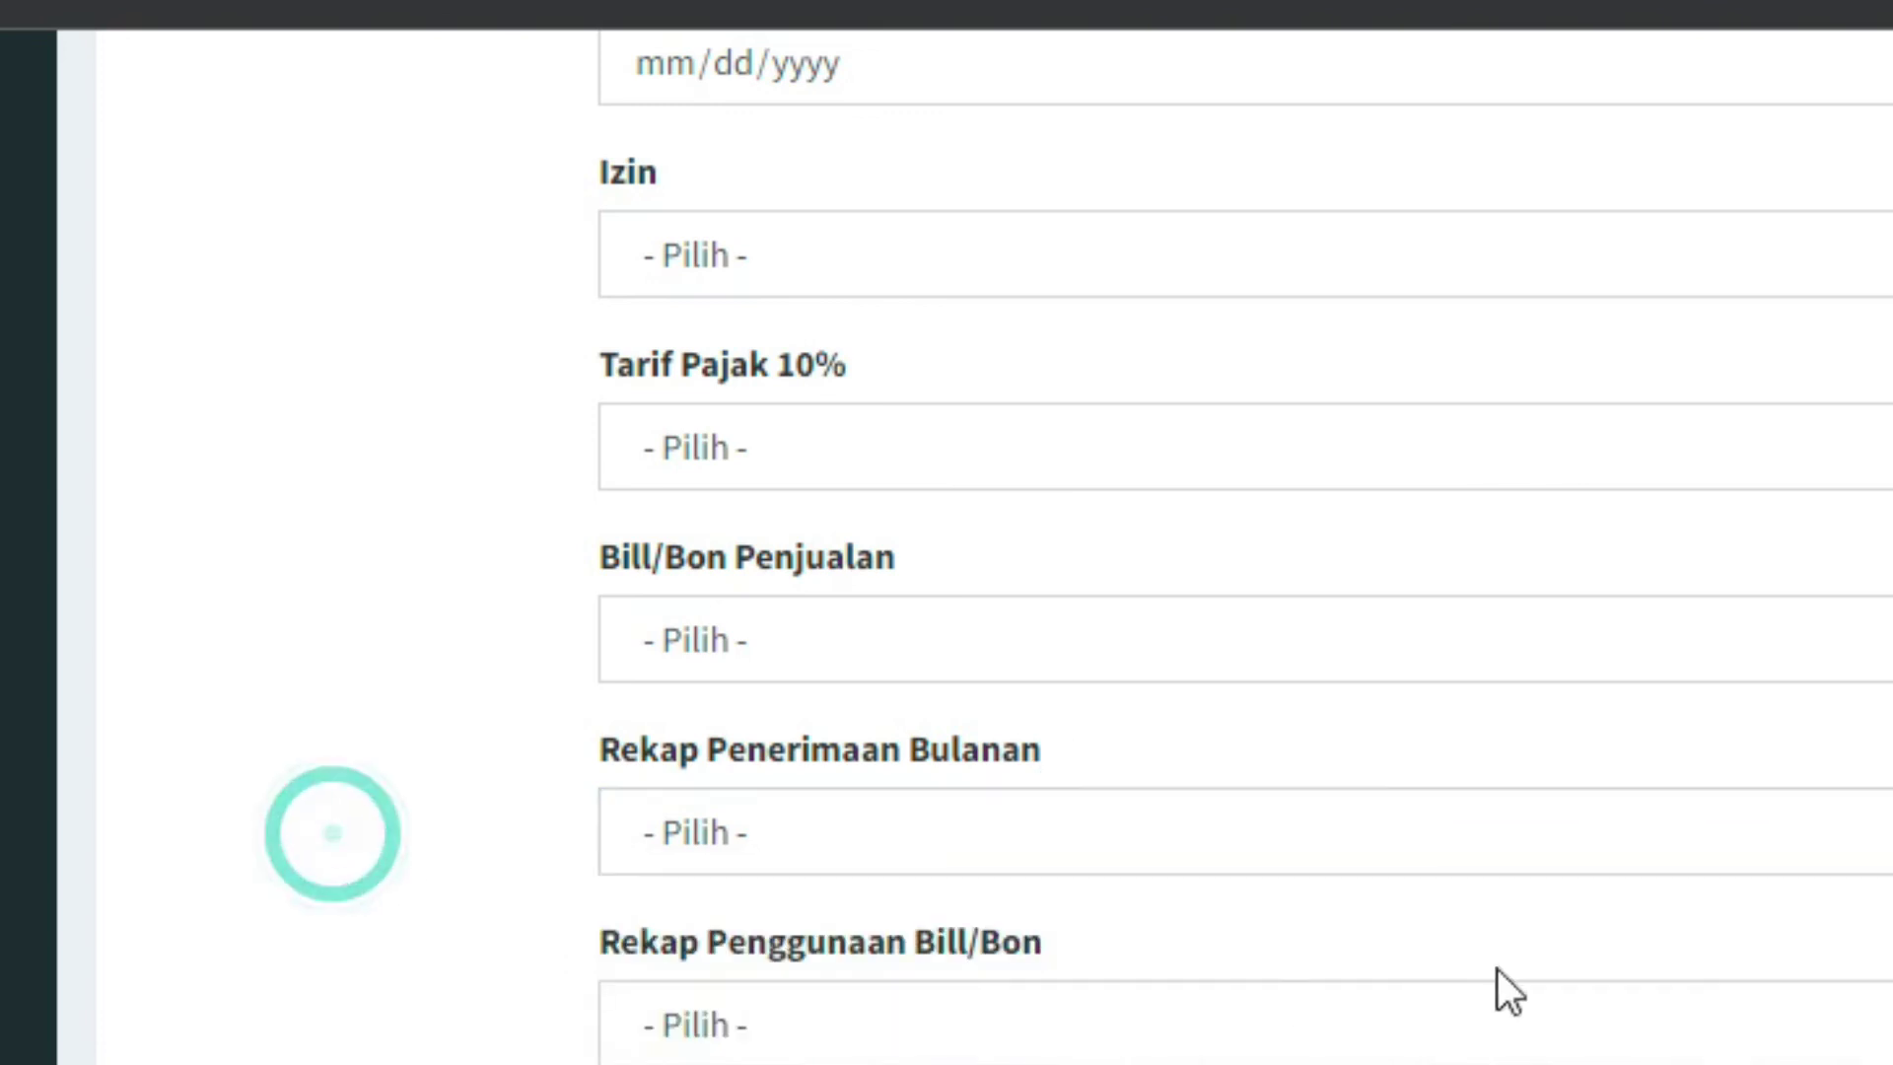
{"action": "left_click", "coordinate": [905, 1017]}
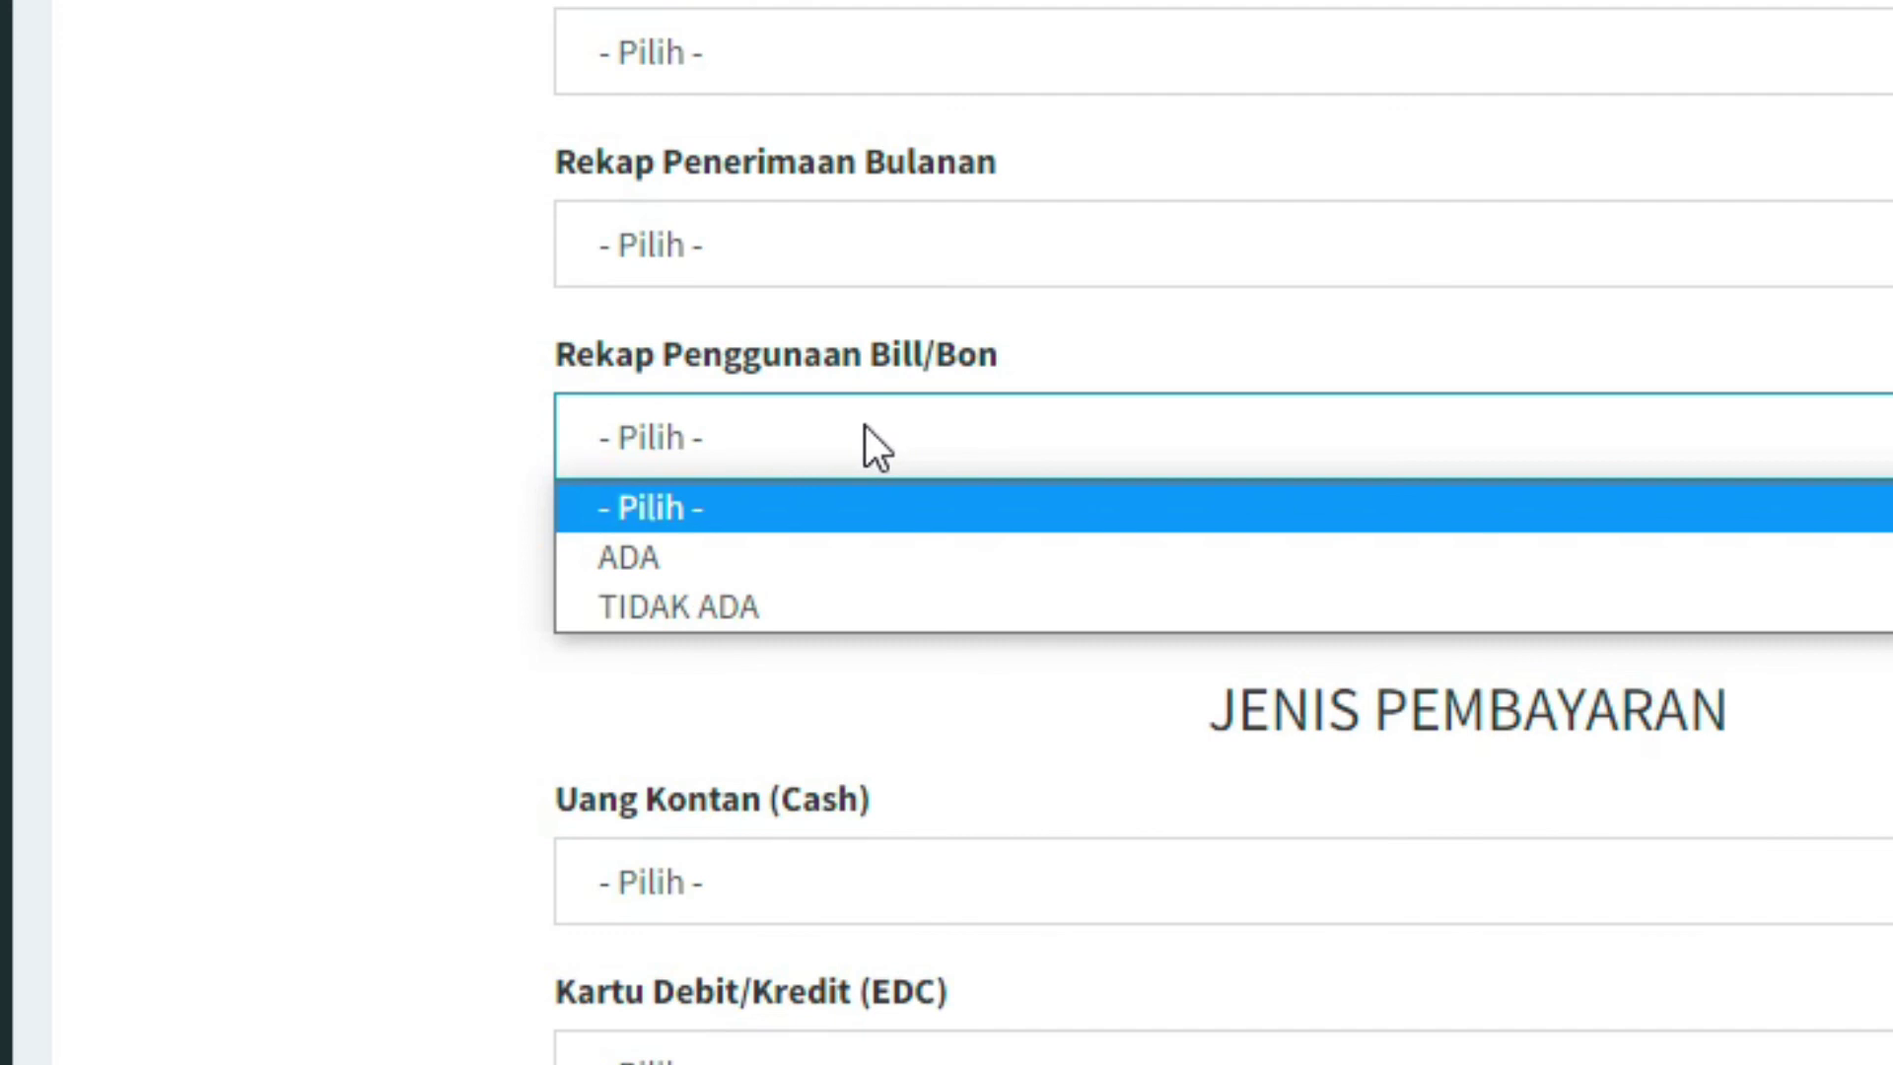
{"action": "left_click", "coordinate": [424, 452]}
Review the Jenis Pembayaran section's choices for Uang Kontan, Kartu Debit/Kredit and E-Money, leaving them unselected.
{"action": "scroll", "coordinate": [532, 522], "scroll_direction": "down", "scroll_amount": 6}
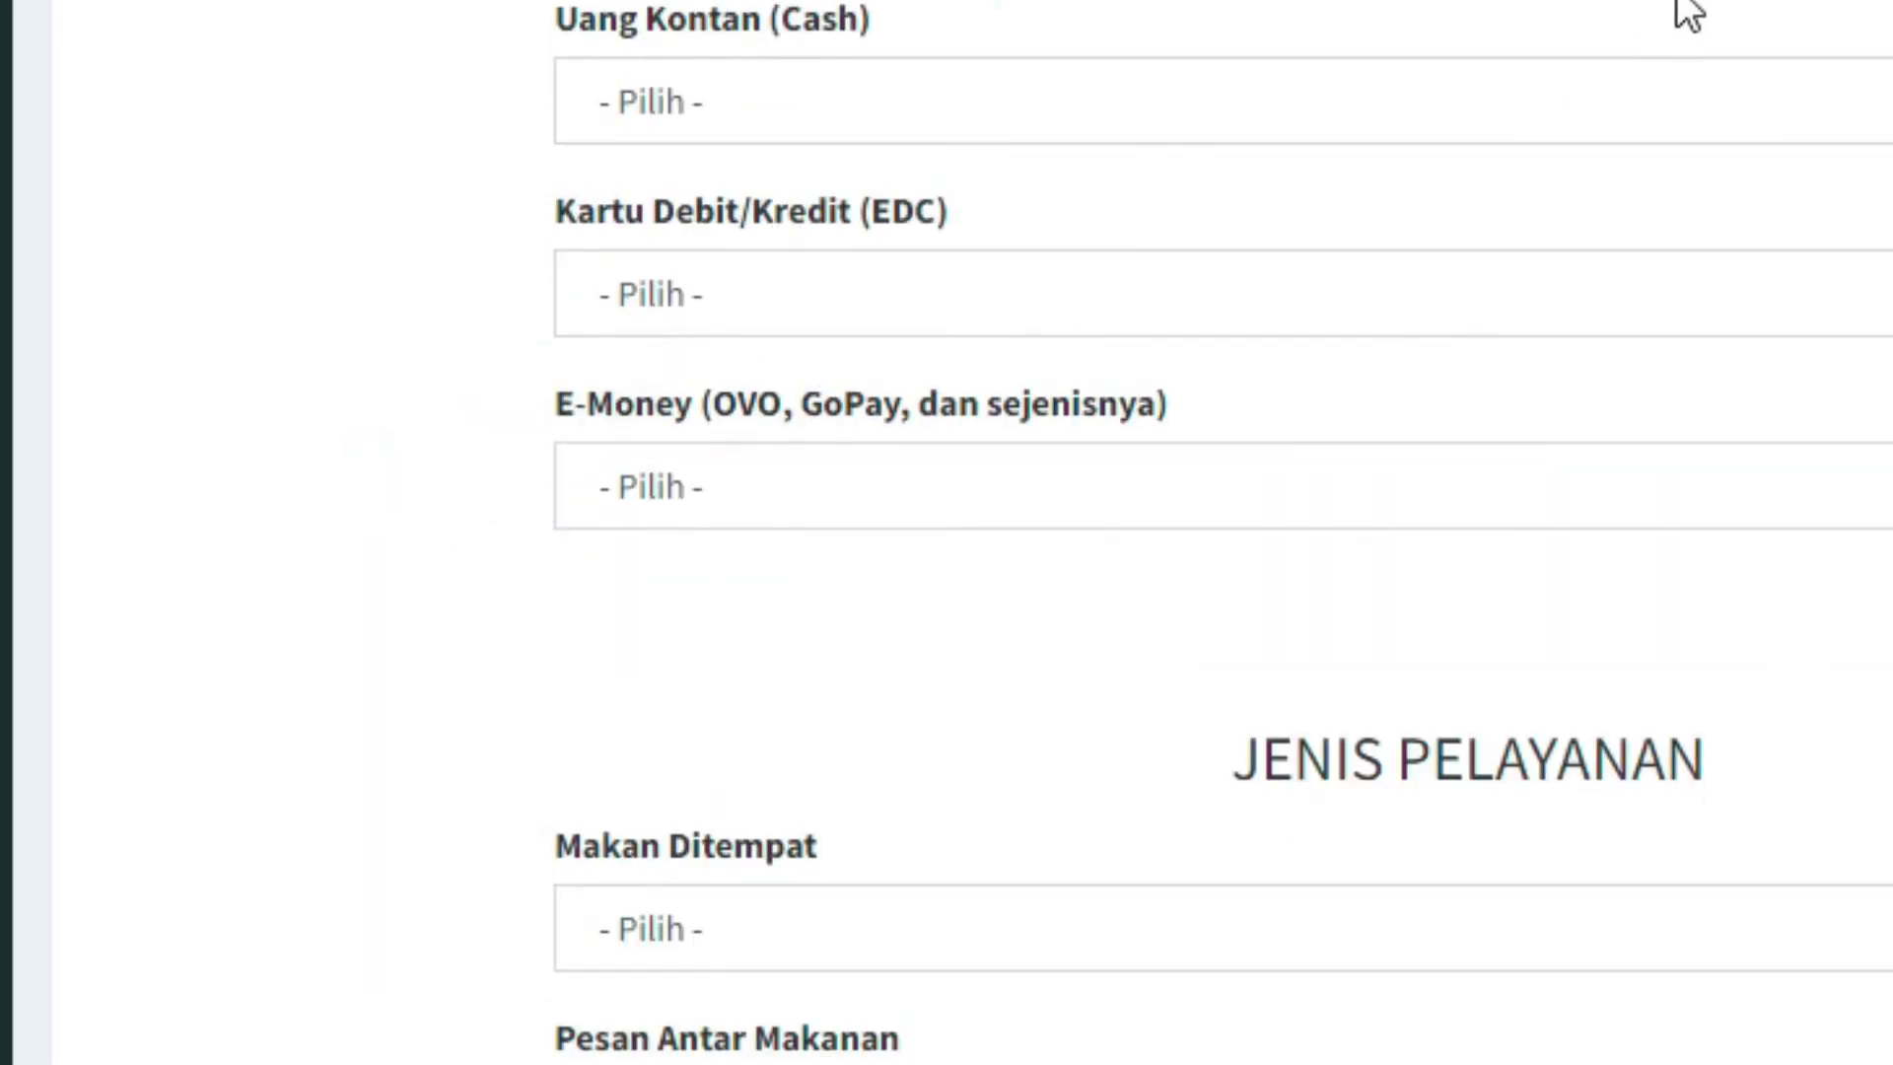
{"action": "left_click", "coordinate": [1026, 103]}
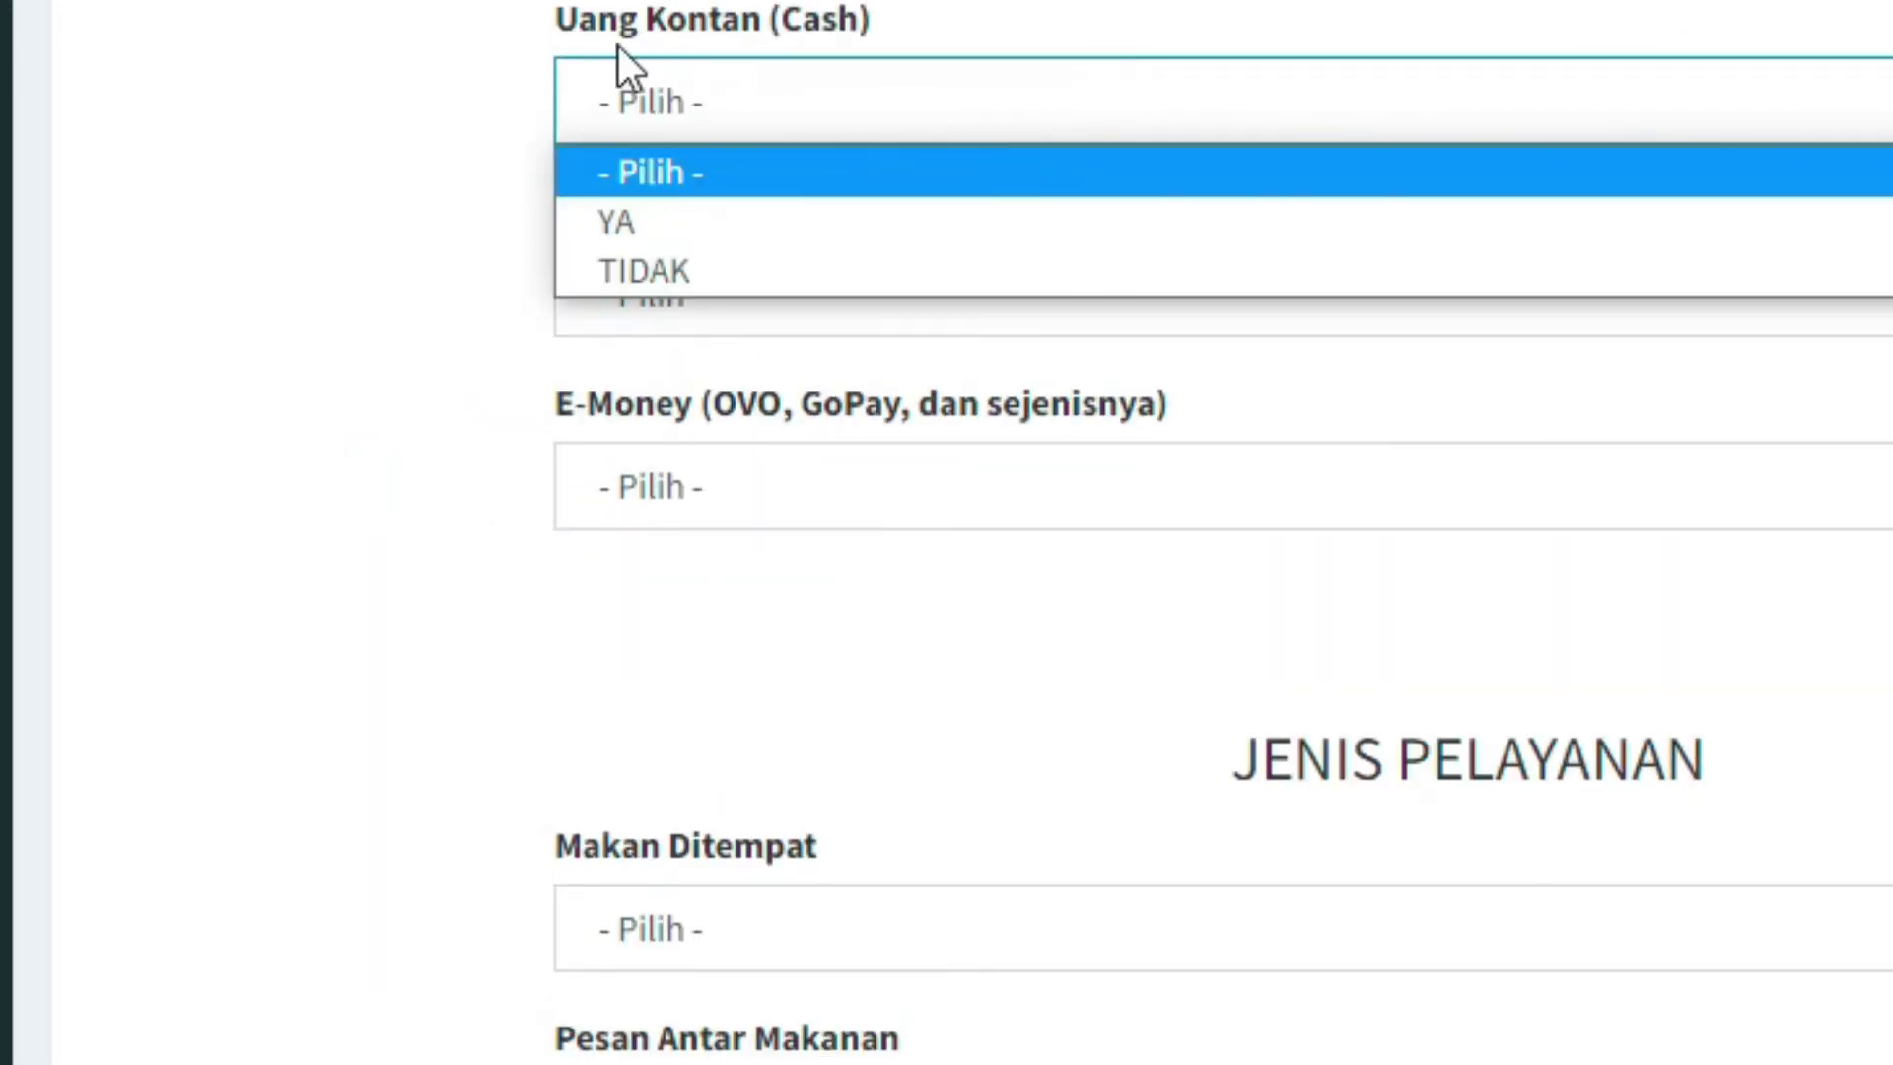
{"action": "left_click", "coordinate": [461, 39]}
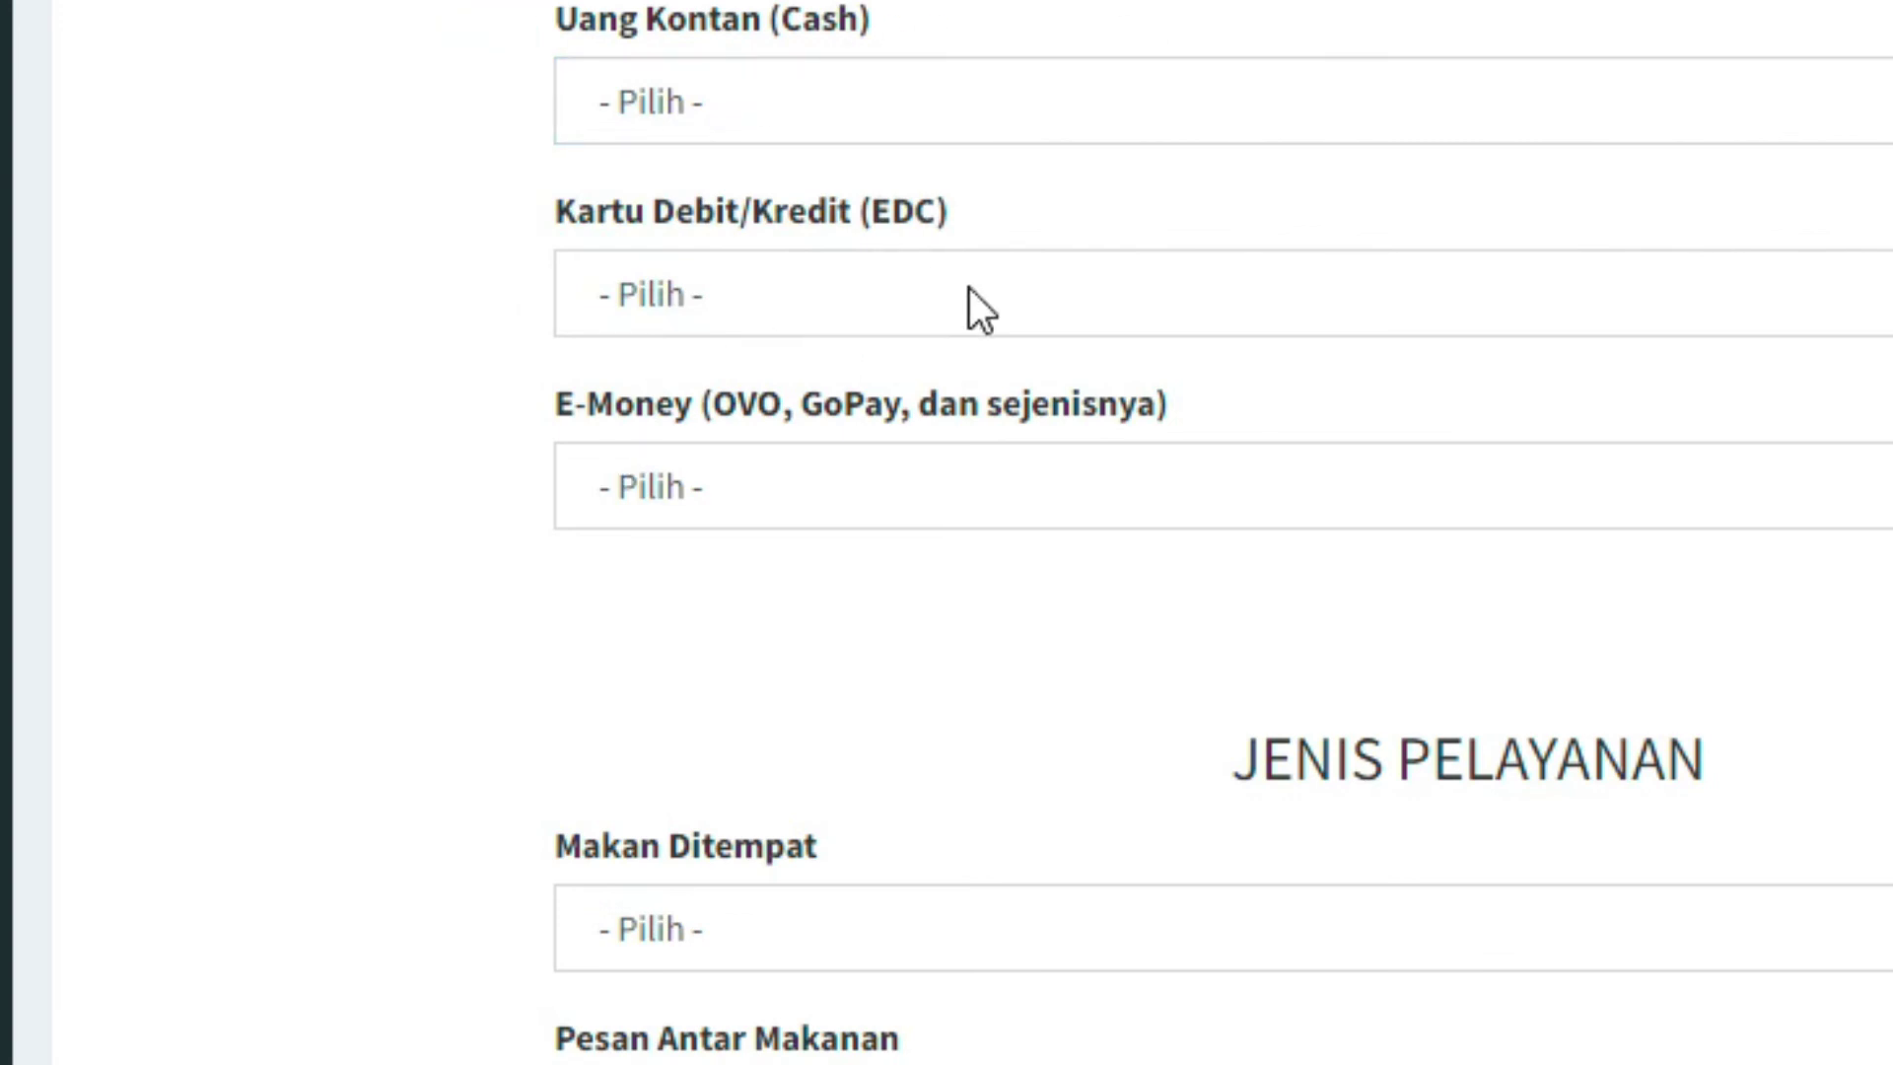
{"action": "left_click", "coordinate": [297, 257]}
{"action": "scroll", "coordinate": [879, 475], "scroll_direction": "down", "scroll_amount": 4}
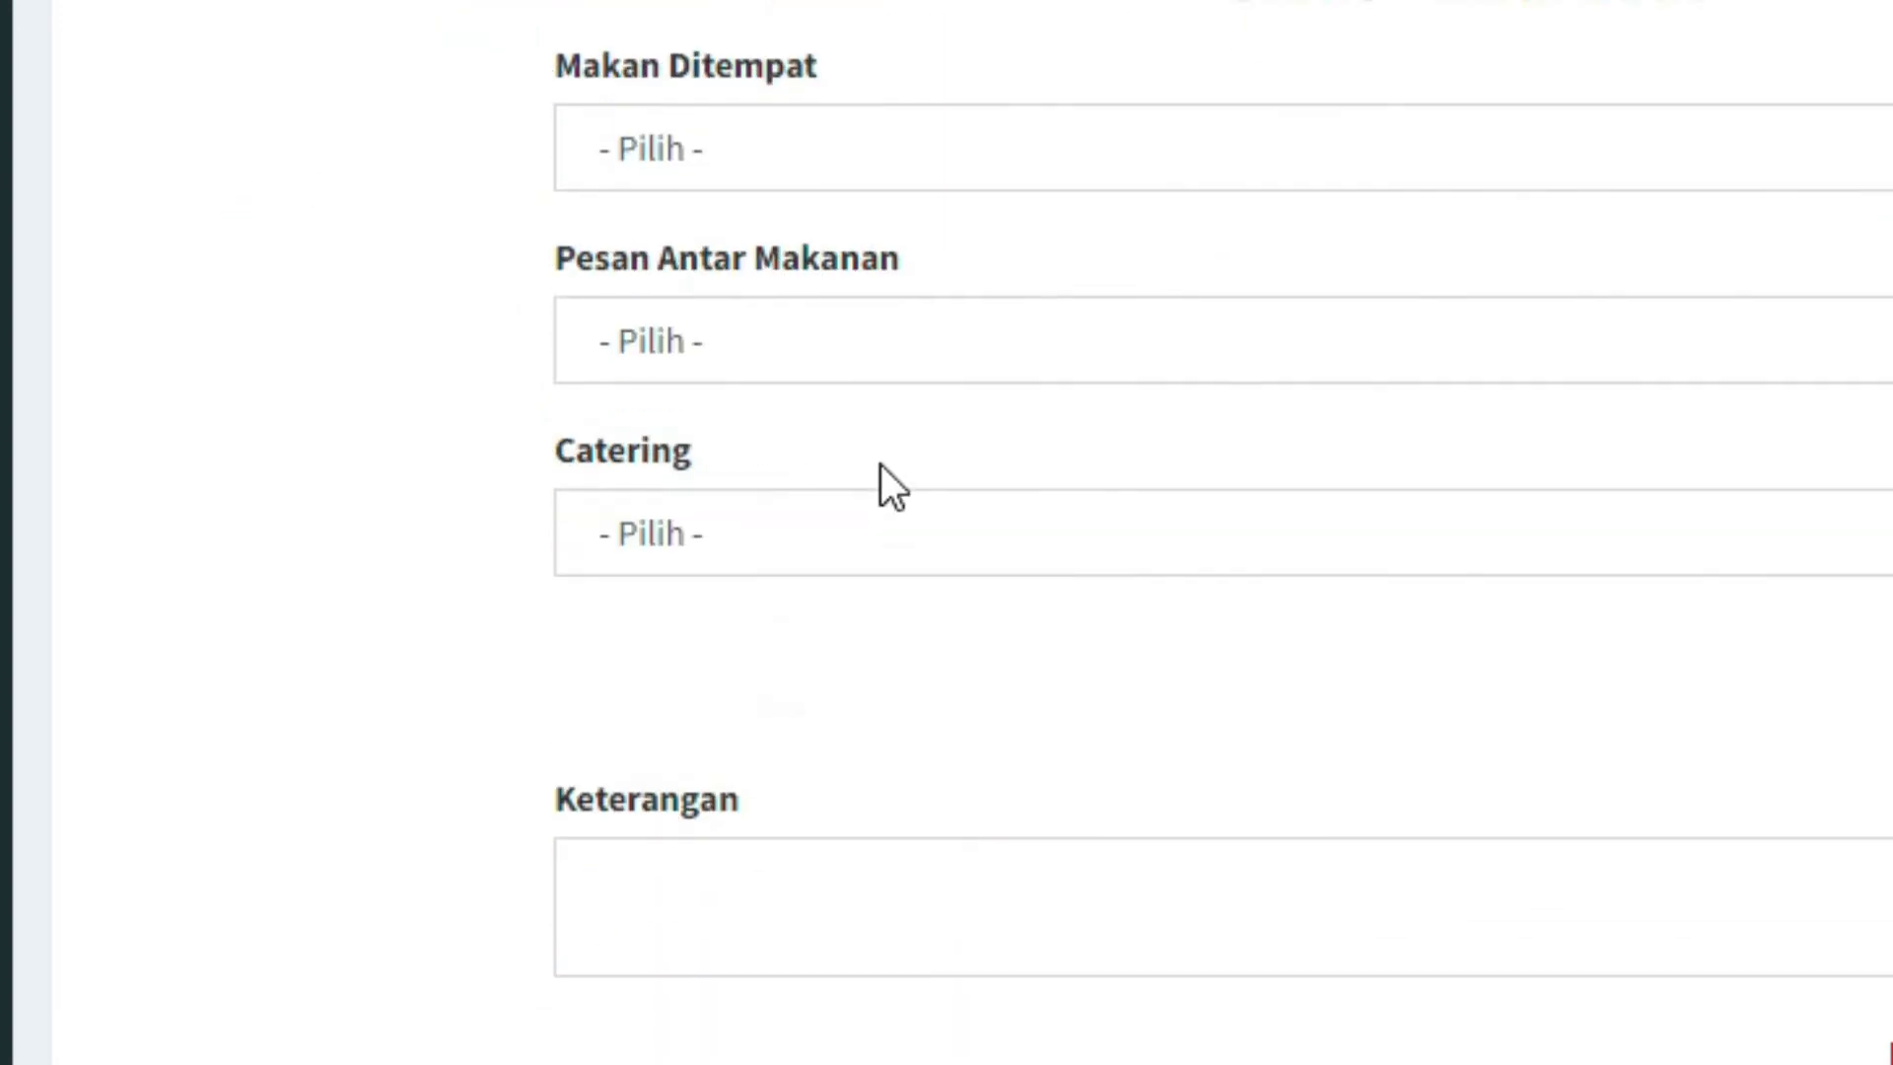
{"action": "scroll", "coordinate": [880, 475], "scroll_direction": "up", "scroll_amount": 3}
{"action": "left_click", "coordinate": [1015, 193]}
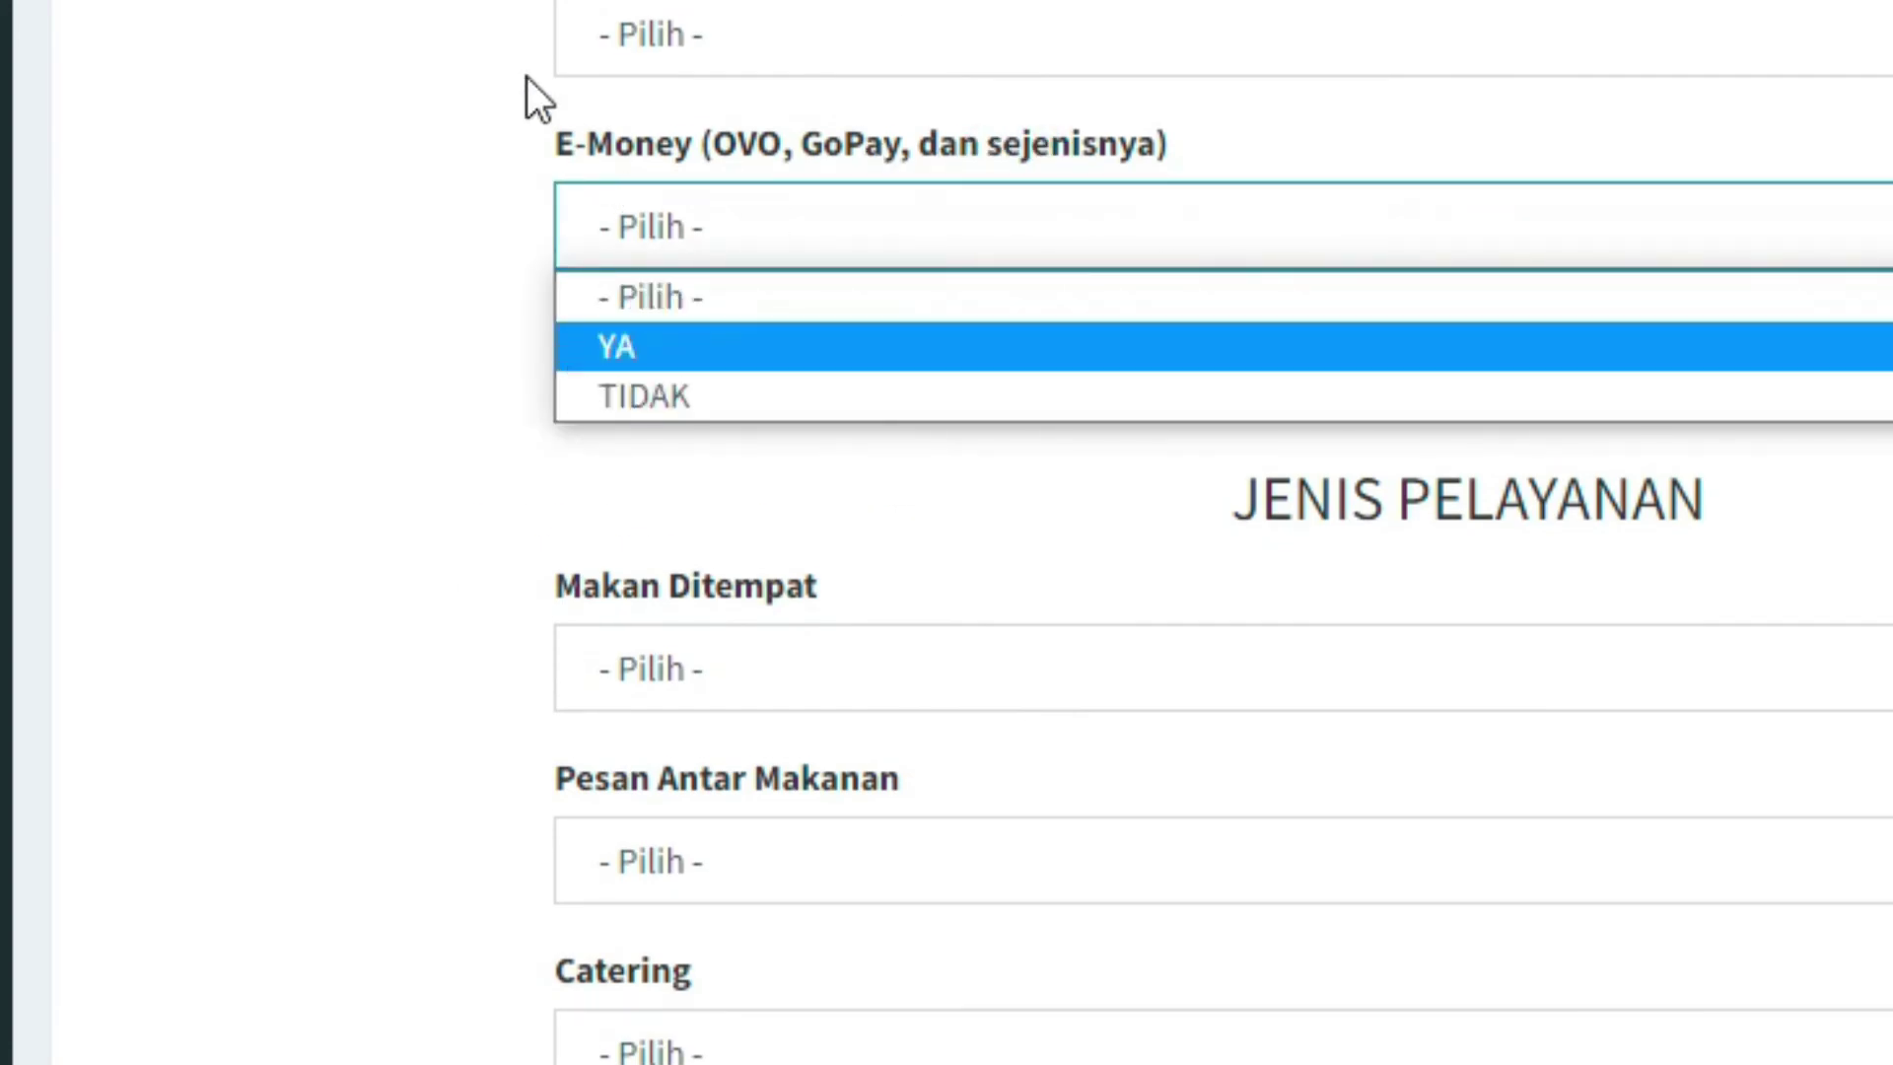
{"action": "left_click", "coordinate": [372, 18]}
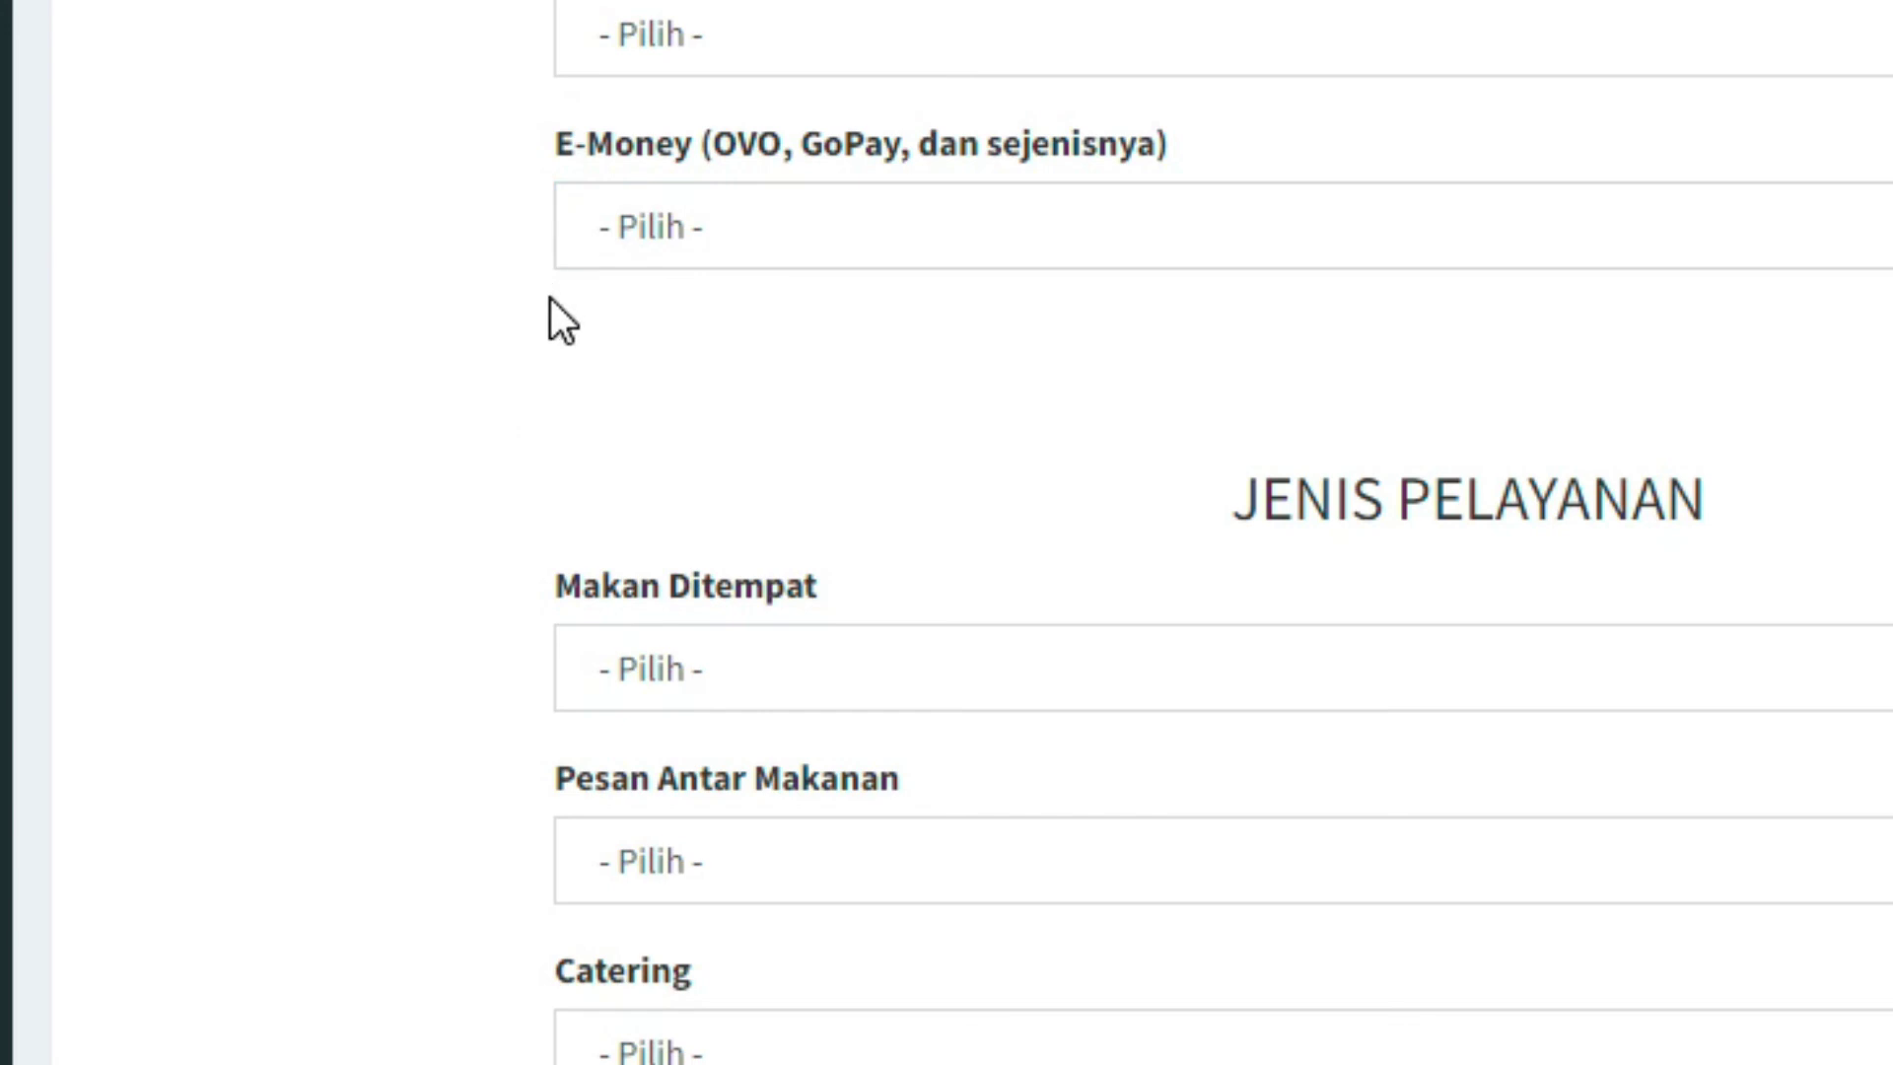
Look over the Jenis Pelayanan fields and the Keterangan box, and return to the report form's heading.
{"action": "scroll", "coordinate": [1300, 621], "scroll_direction": "down", "scroll_amount": 5}
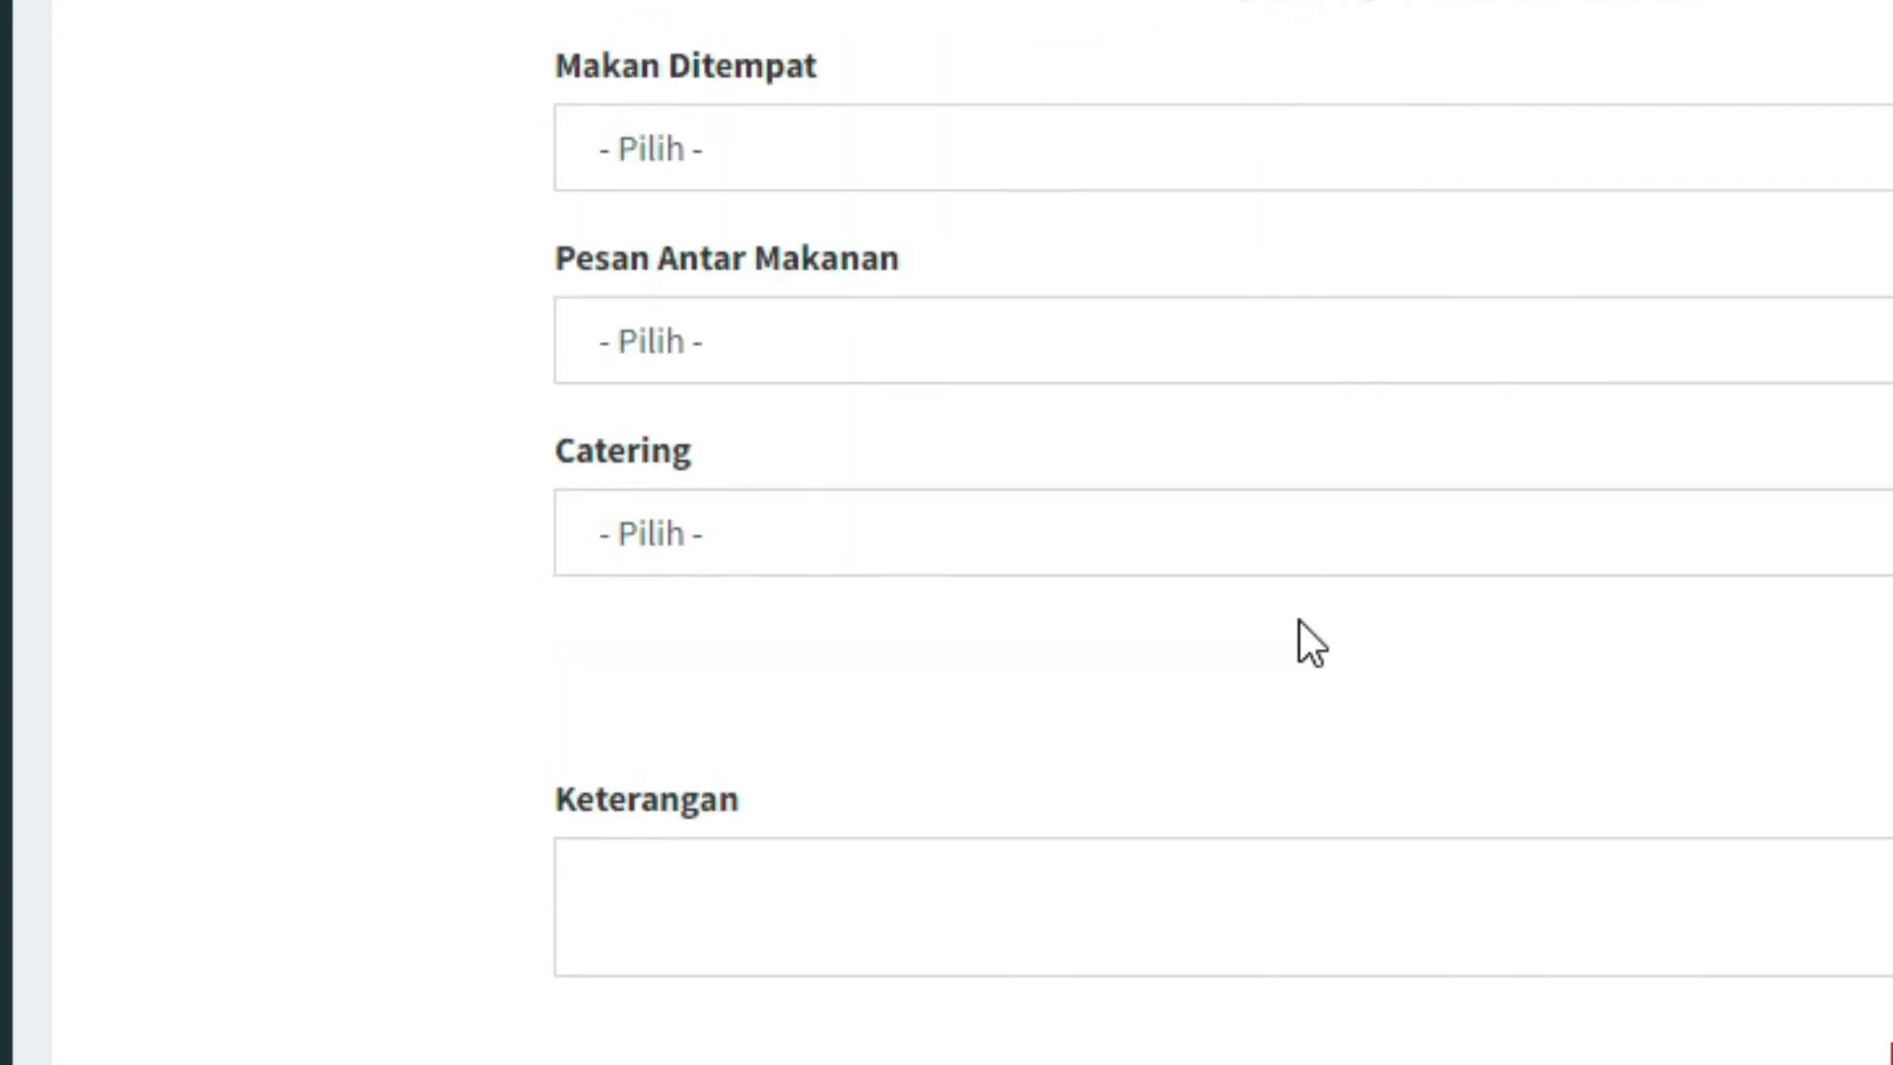
{"action": "scroll", "coordinate": [1300, 621], "scroll_direction": "down", "scroll_amount": 3}
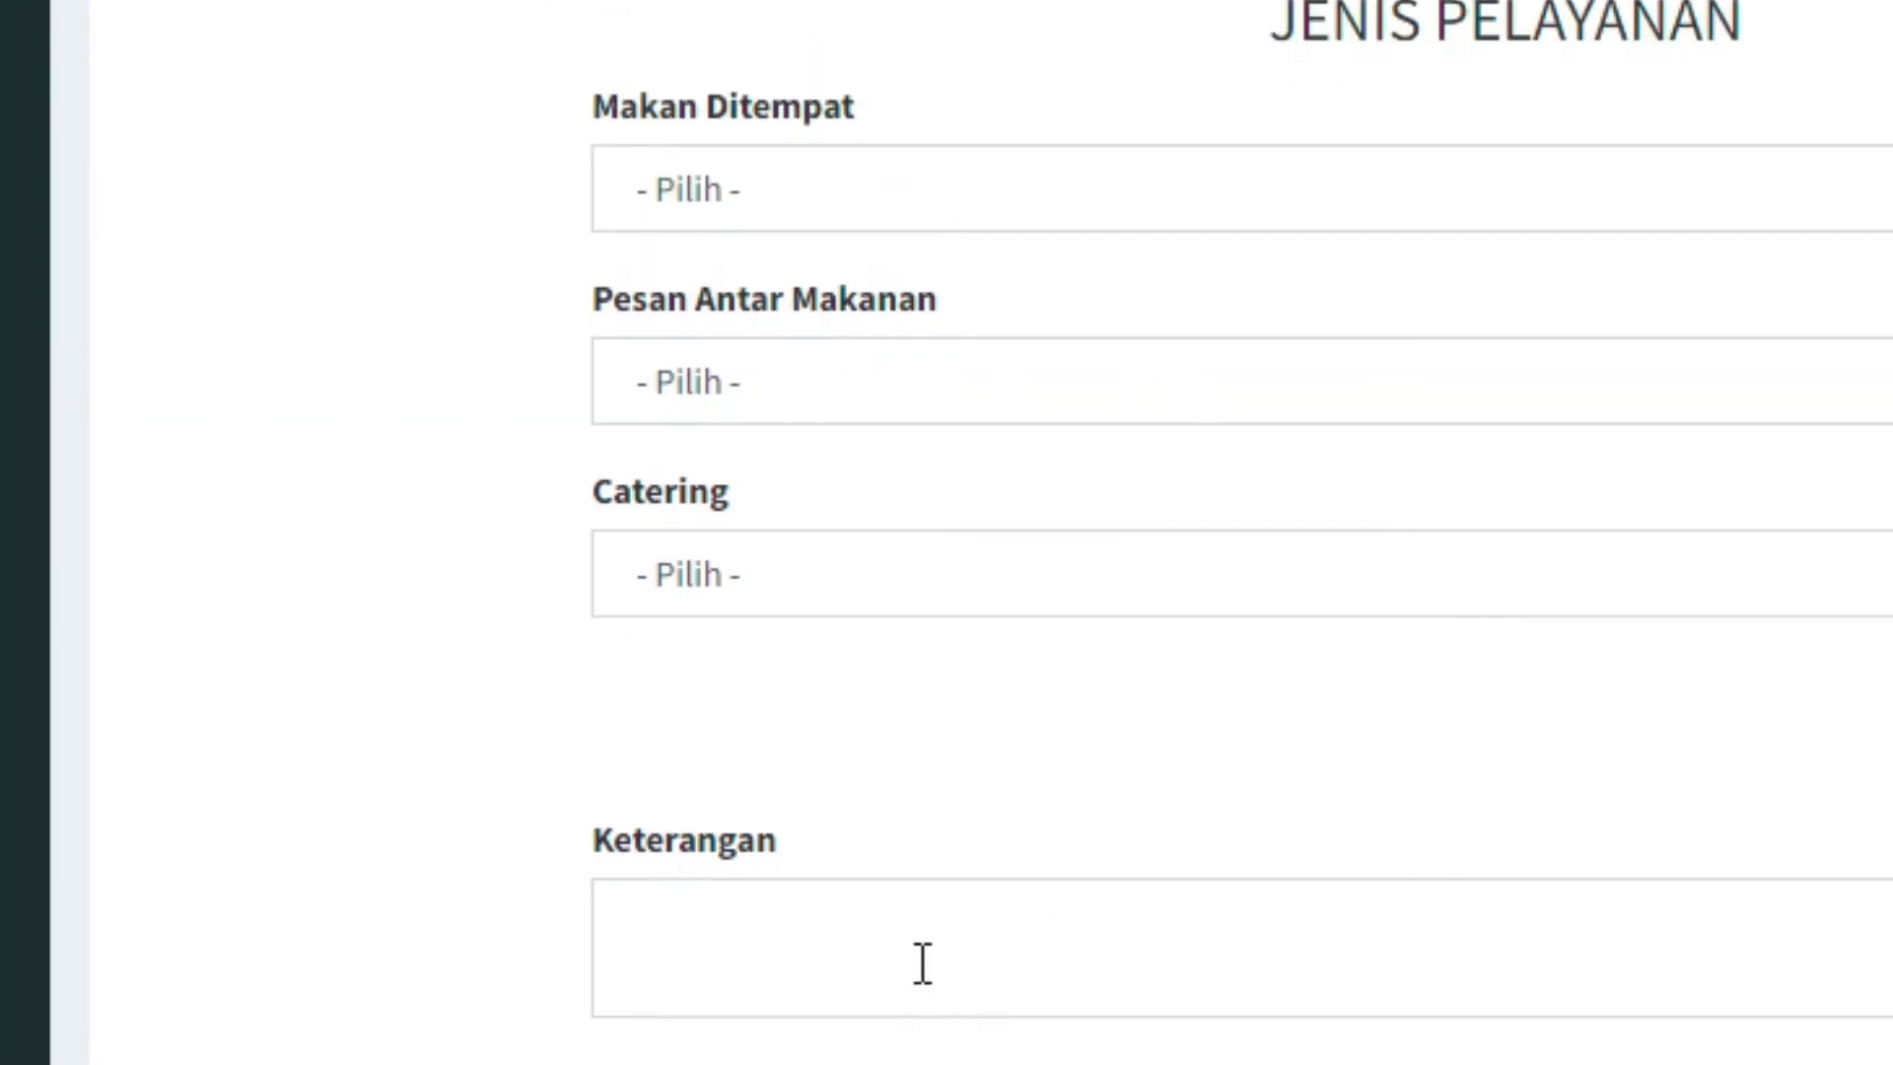
{"action": "left_click", "coordinate": [1335, 932]}
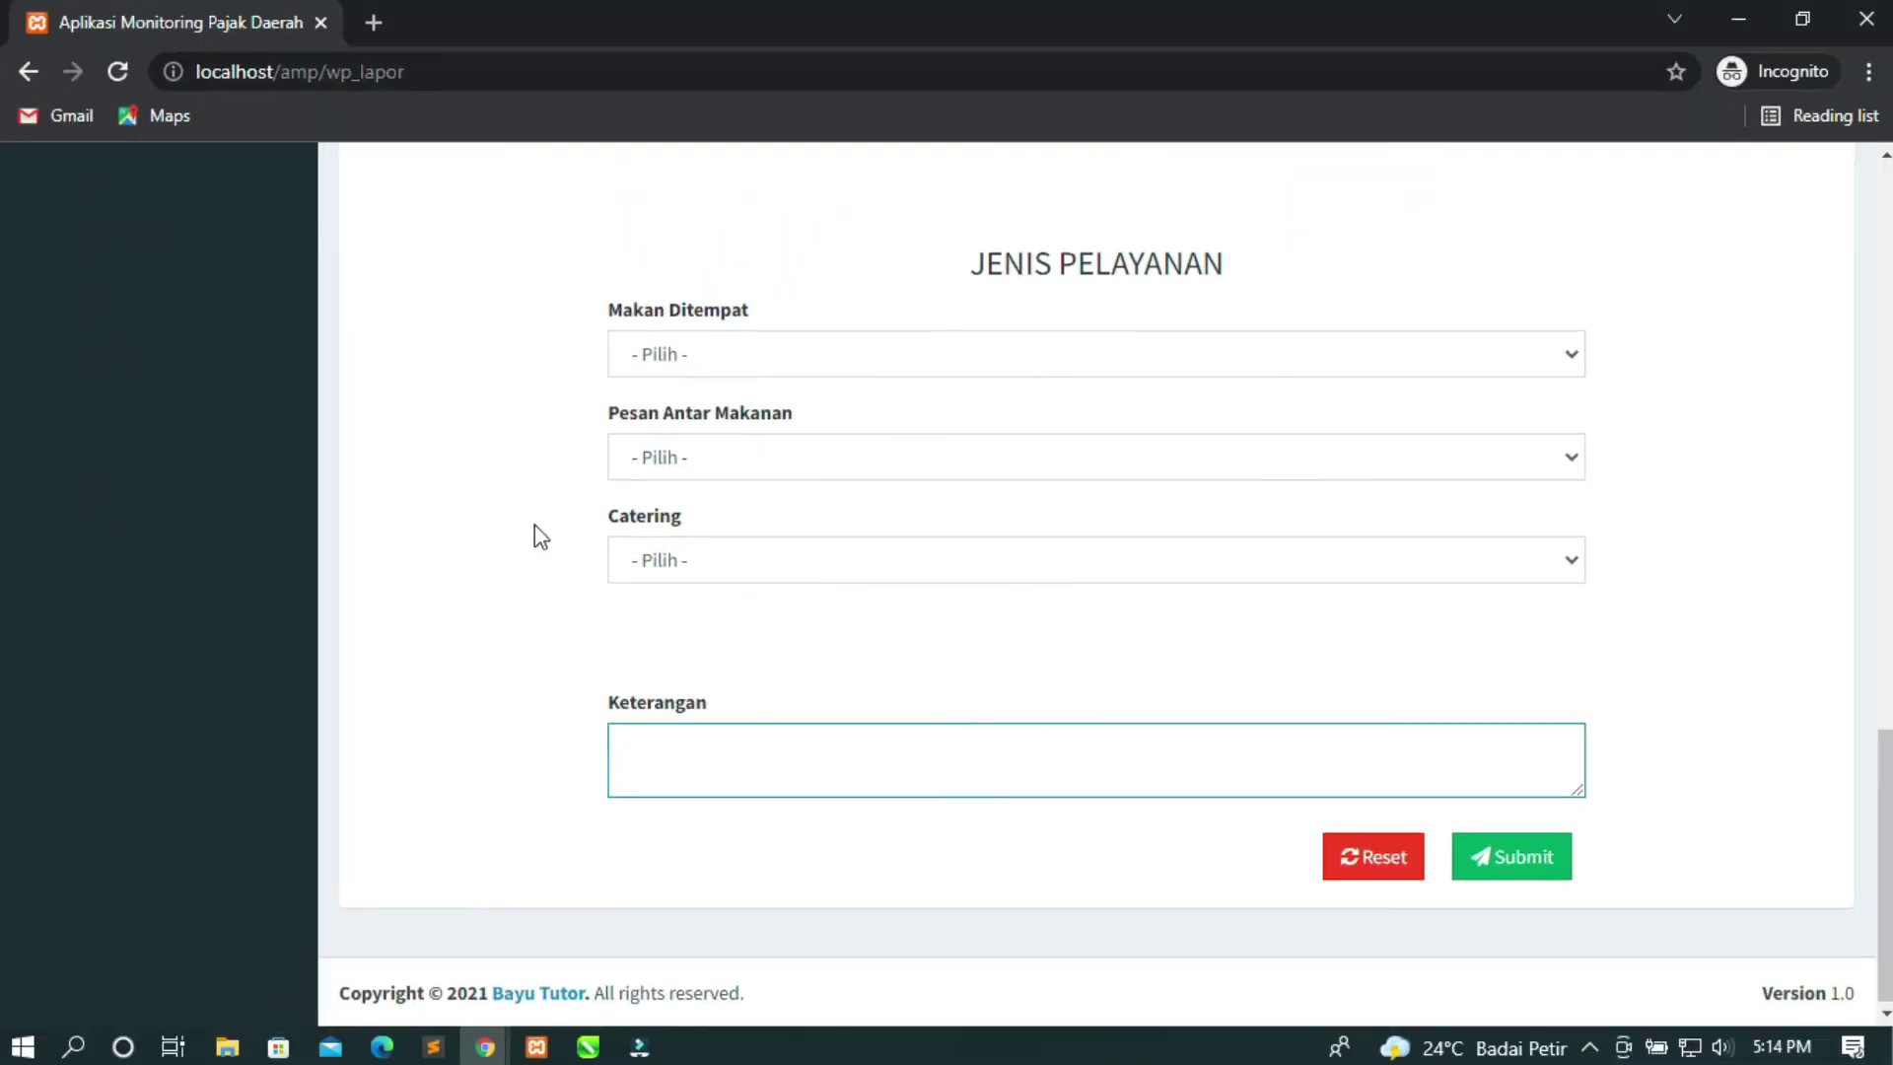
{"action": "scroll", "coordinate": [536, 536], "scroll_direction": "up", "scroll_amount": 15}
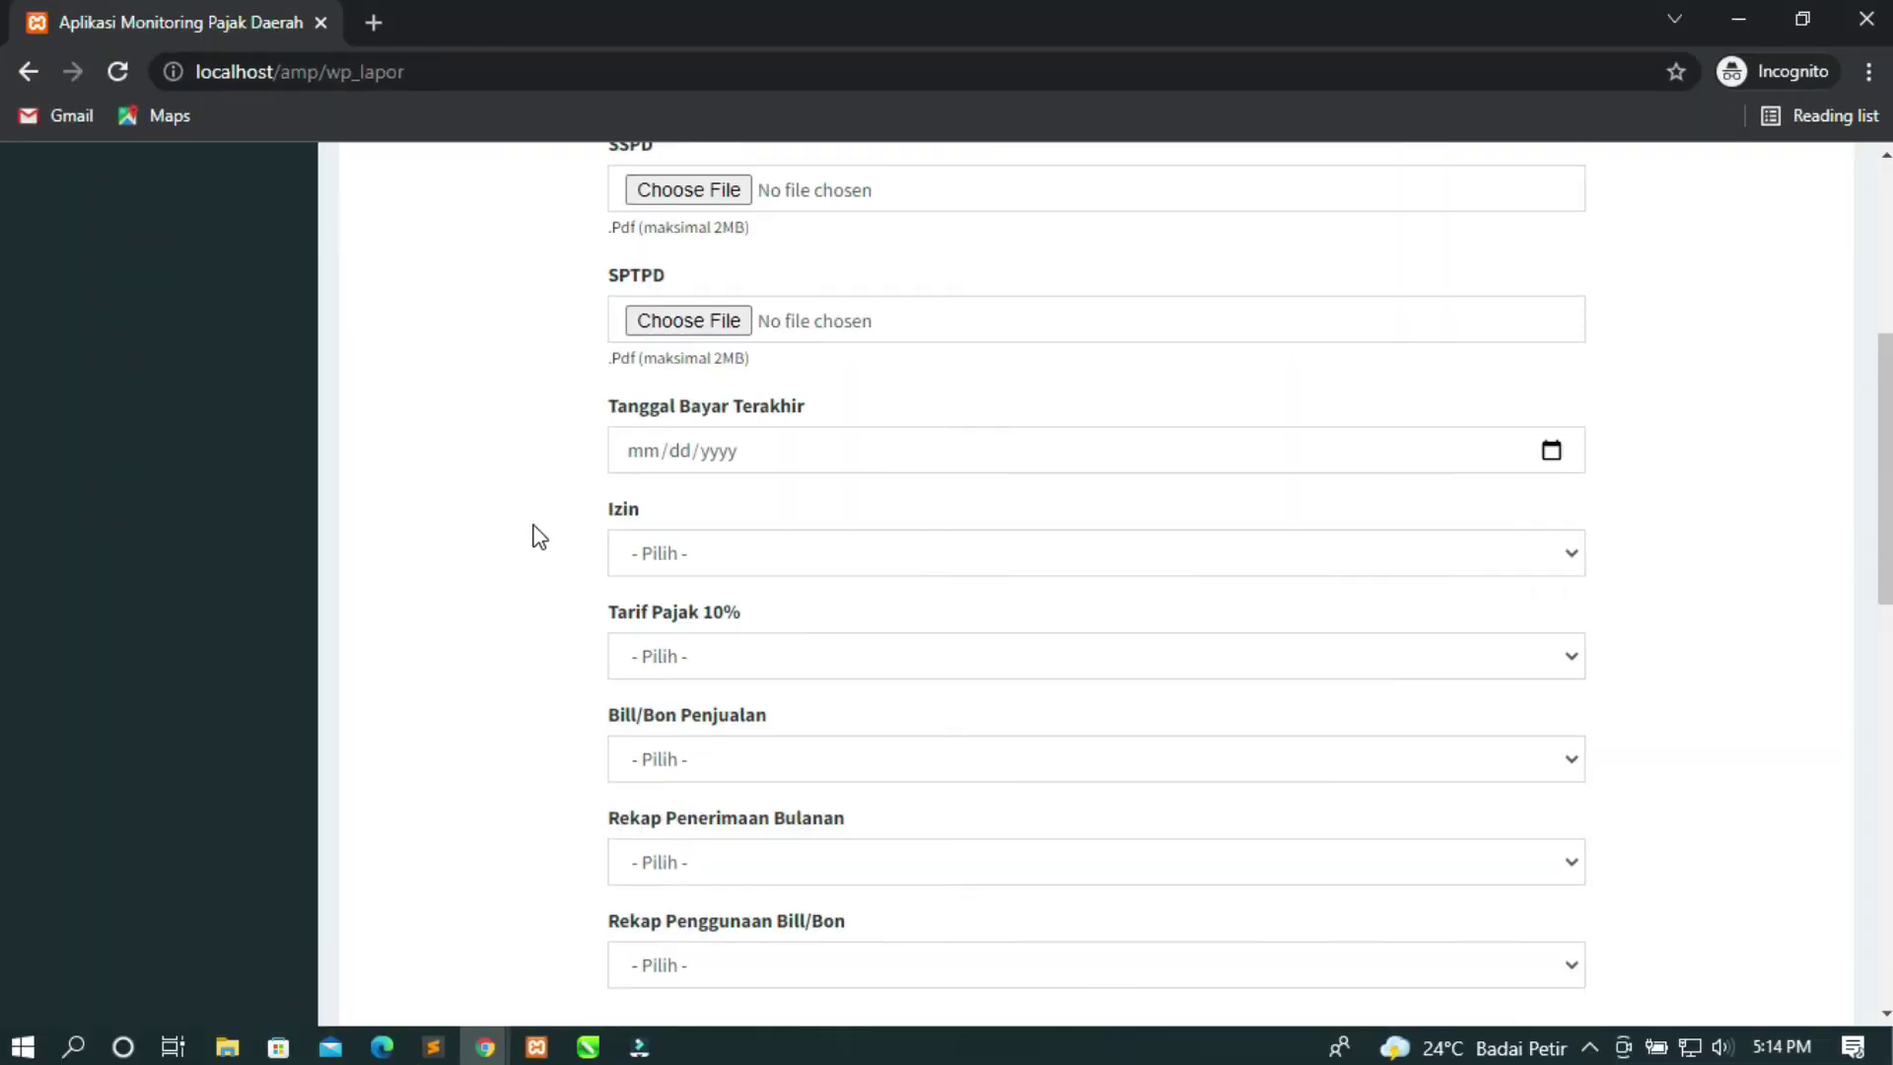
{"action": "left_click_drag", "start_coordinate": [879, 248], "coordinate": [350, 254]}
{"action": "left_click", "coordinate": [622, 289]}
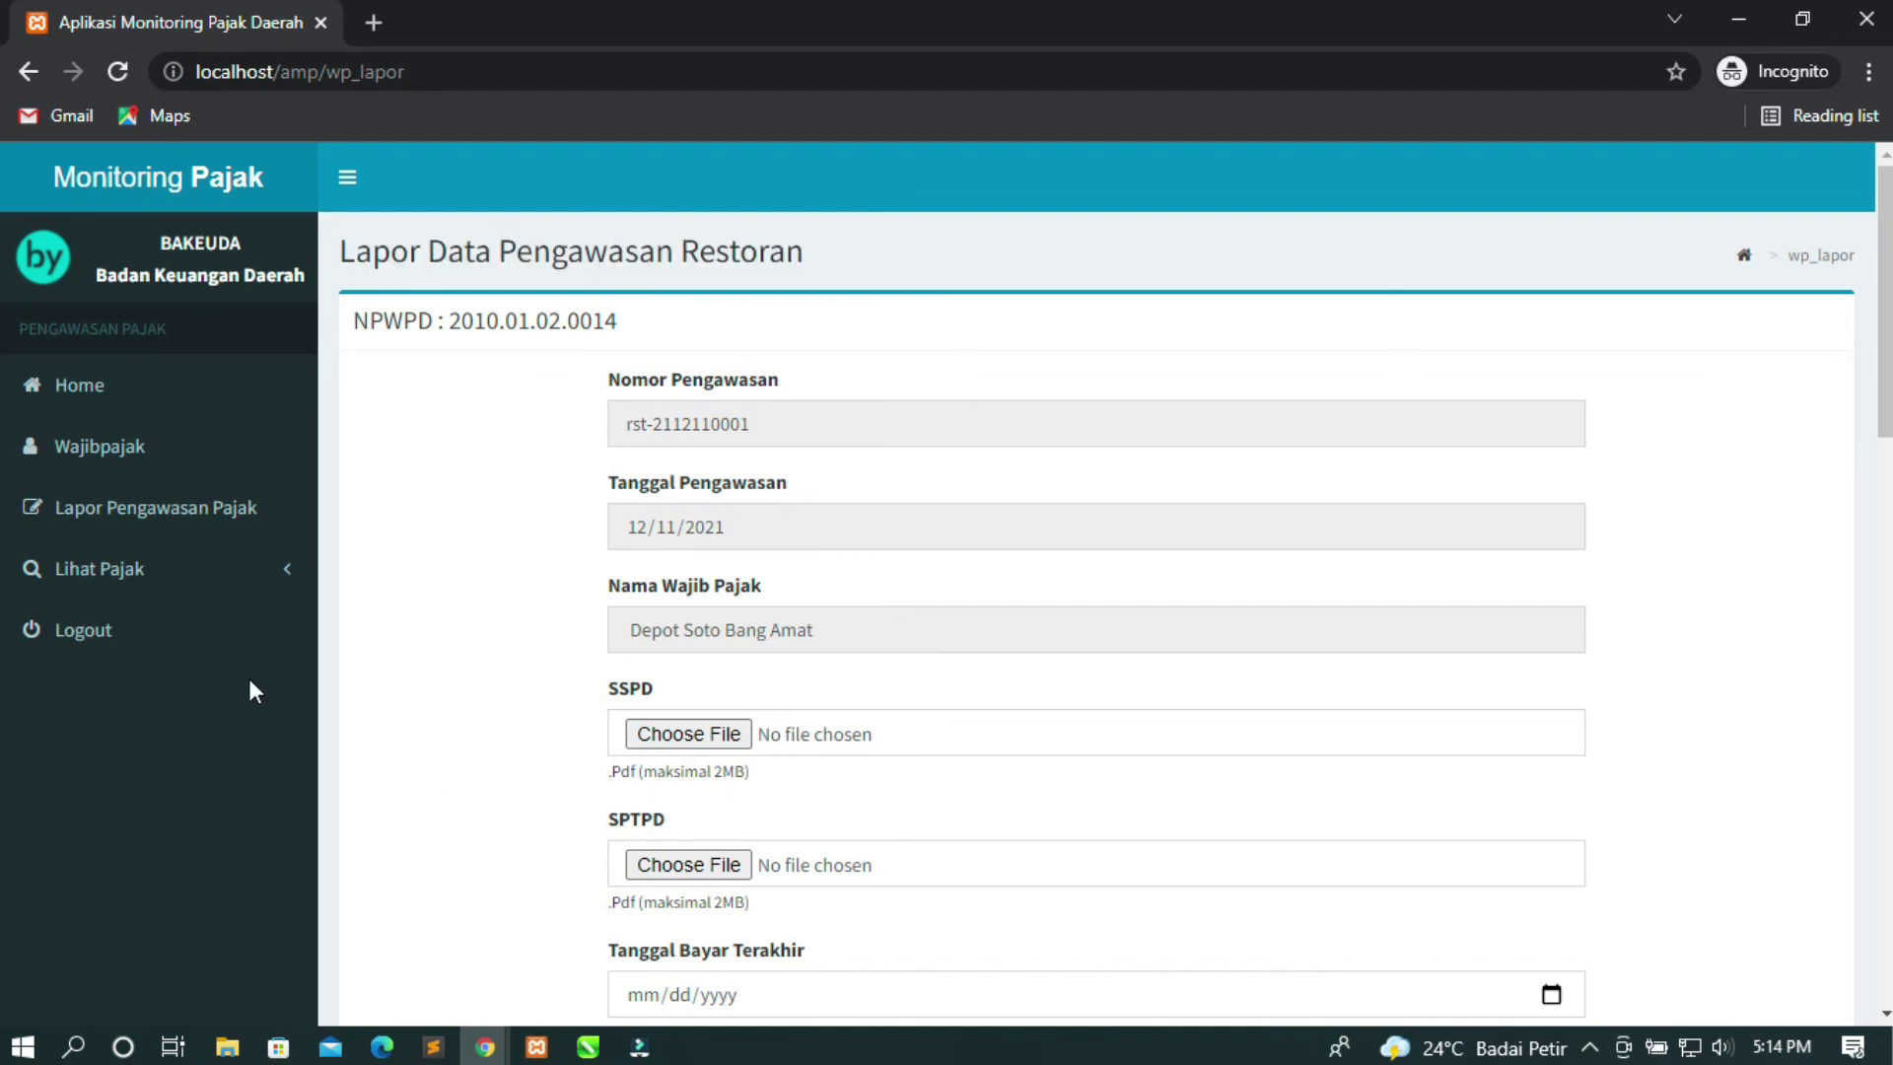
Open the taxpayer's Pengawasan Pajak data under Lihat Pajak and examine the restaurant record list.
{"action": "left_click", "coordinate": [240, 580]}
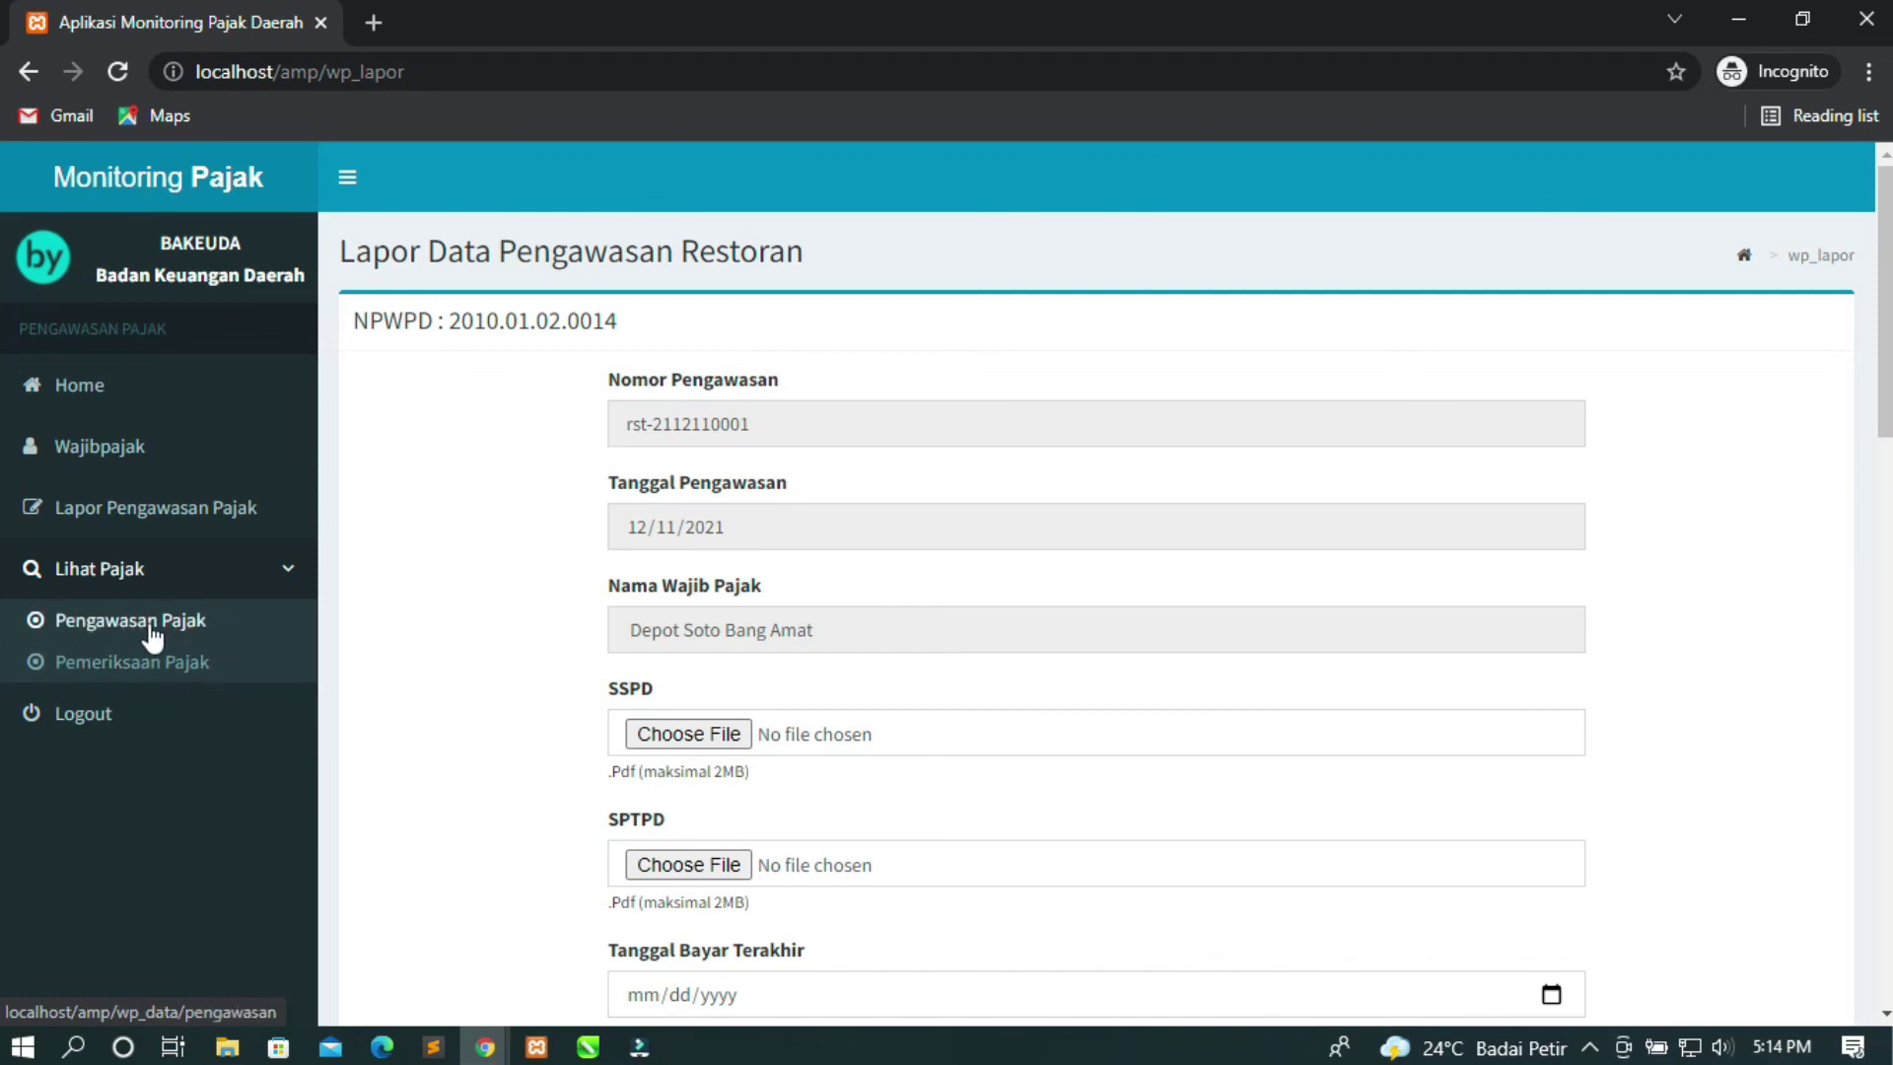
{"action": "left_click", "coordinate": [193, 621]}
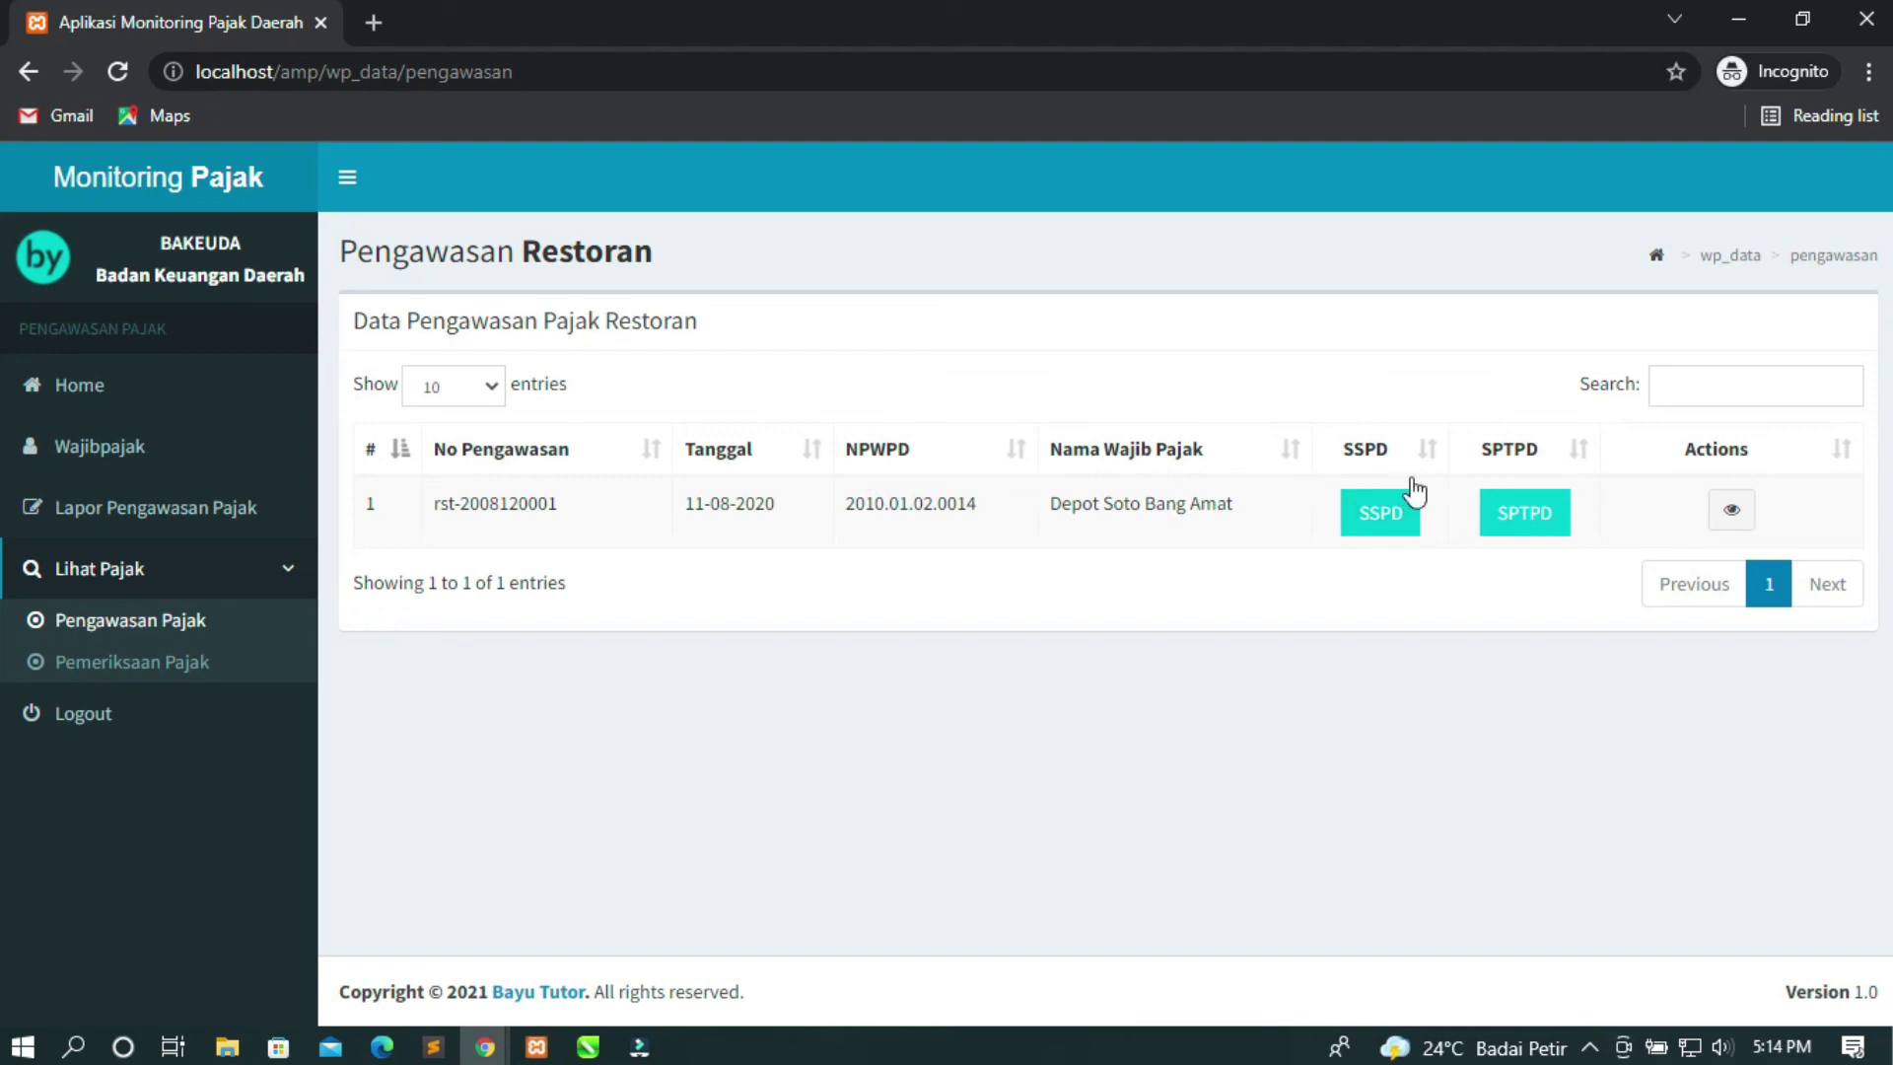
{"action": "key", "text": "alt+Left"}
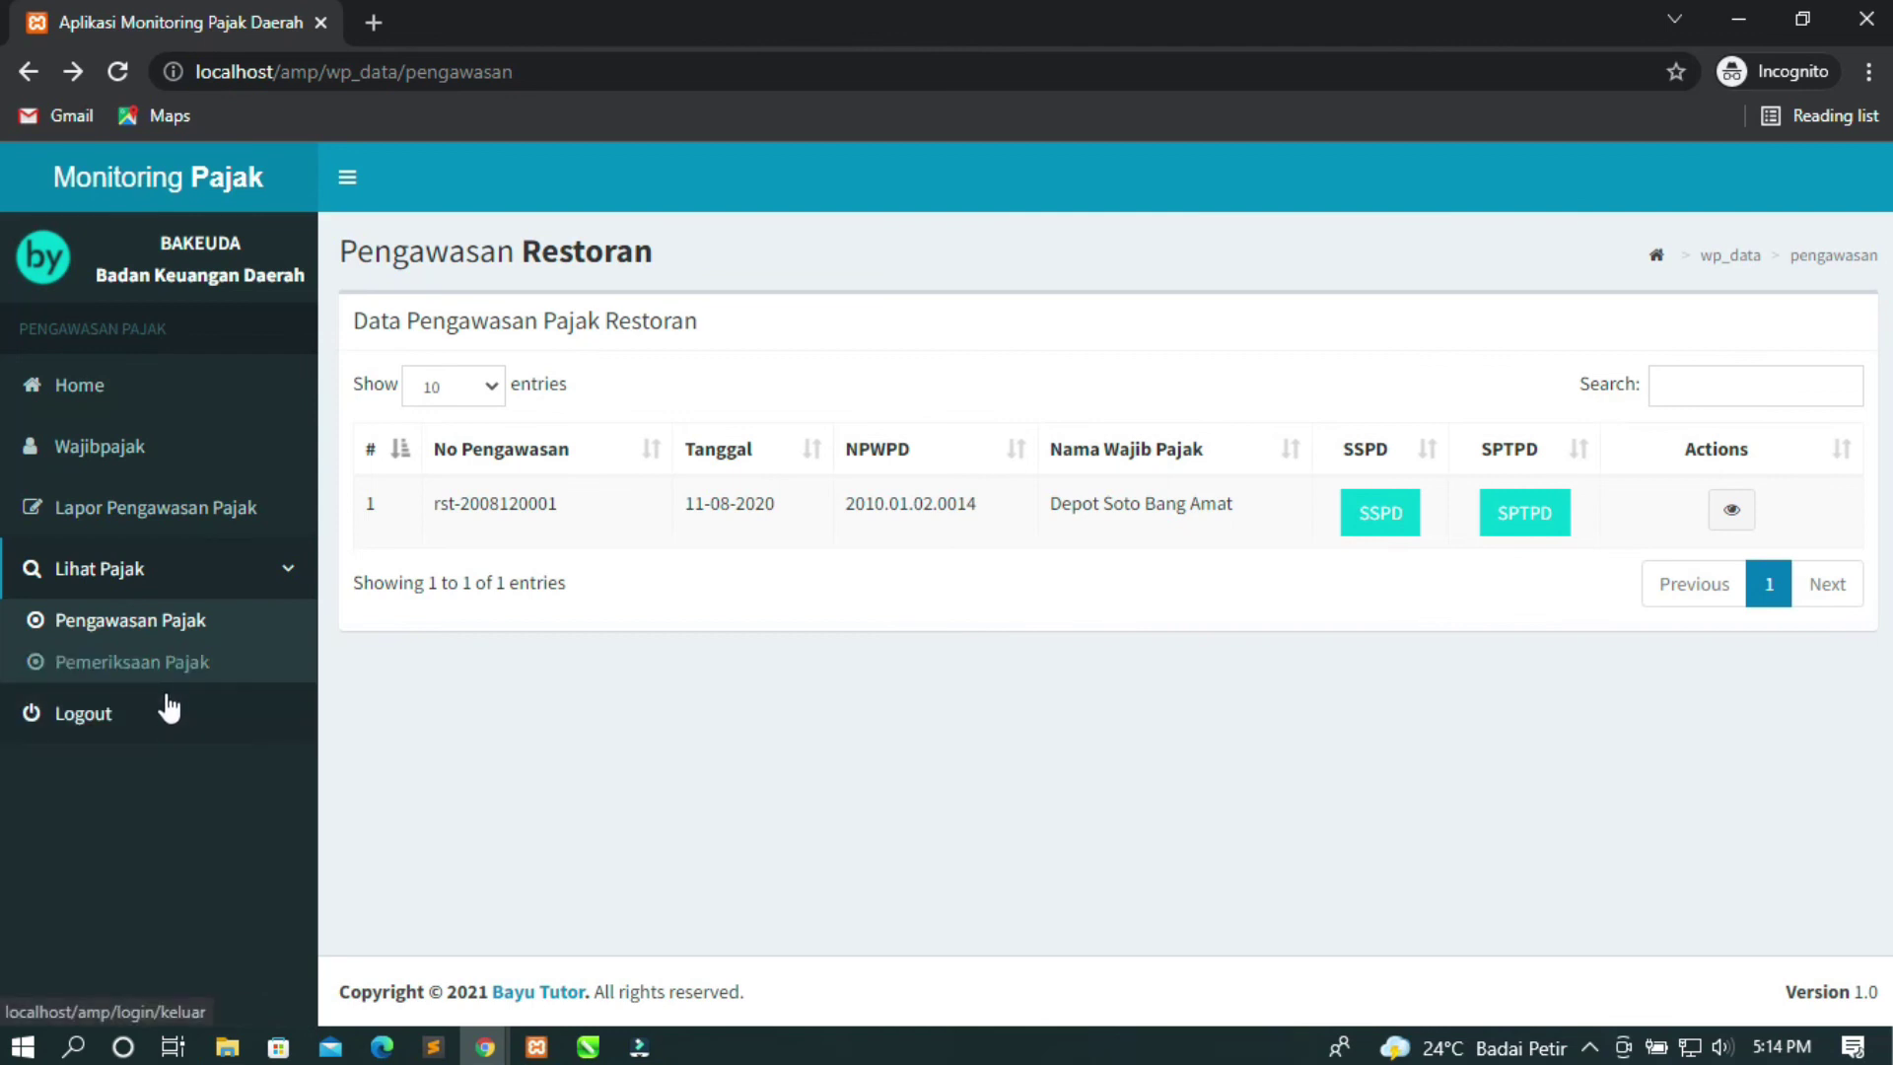
{"action": "left_click", "coordinate": [212, 662]}
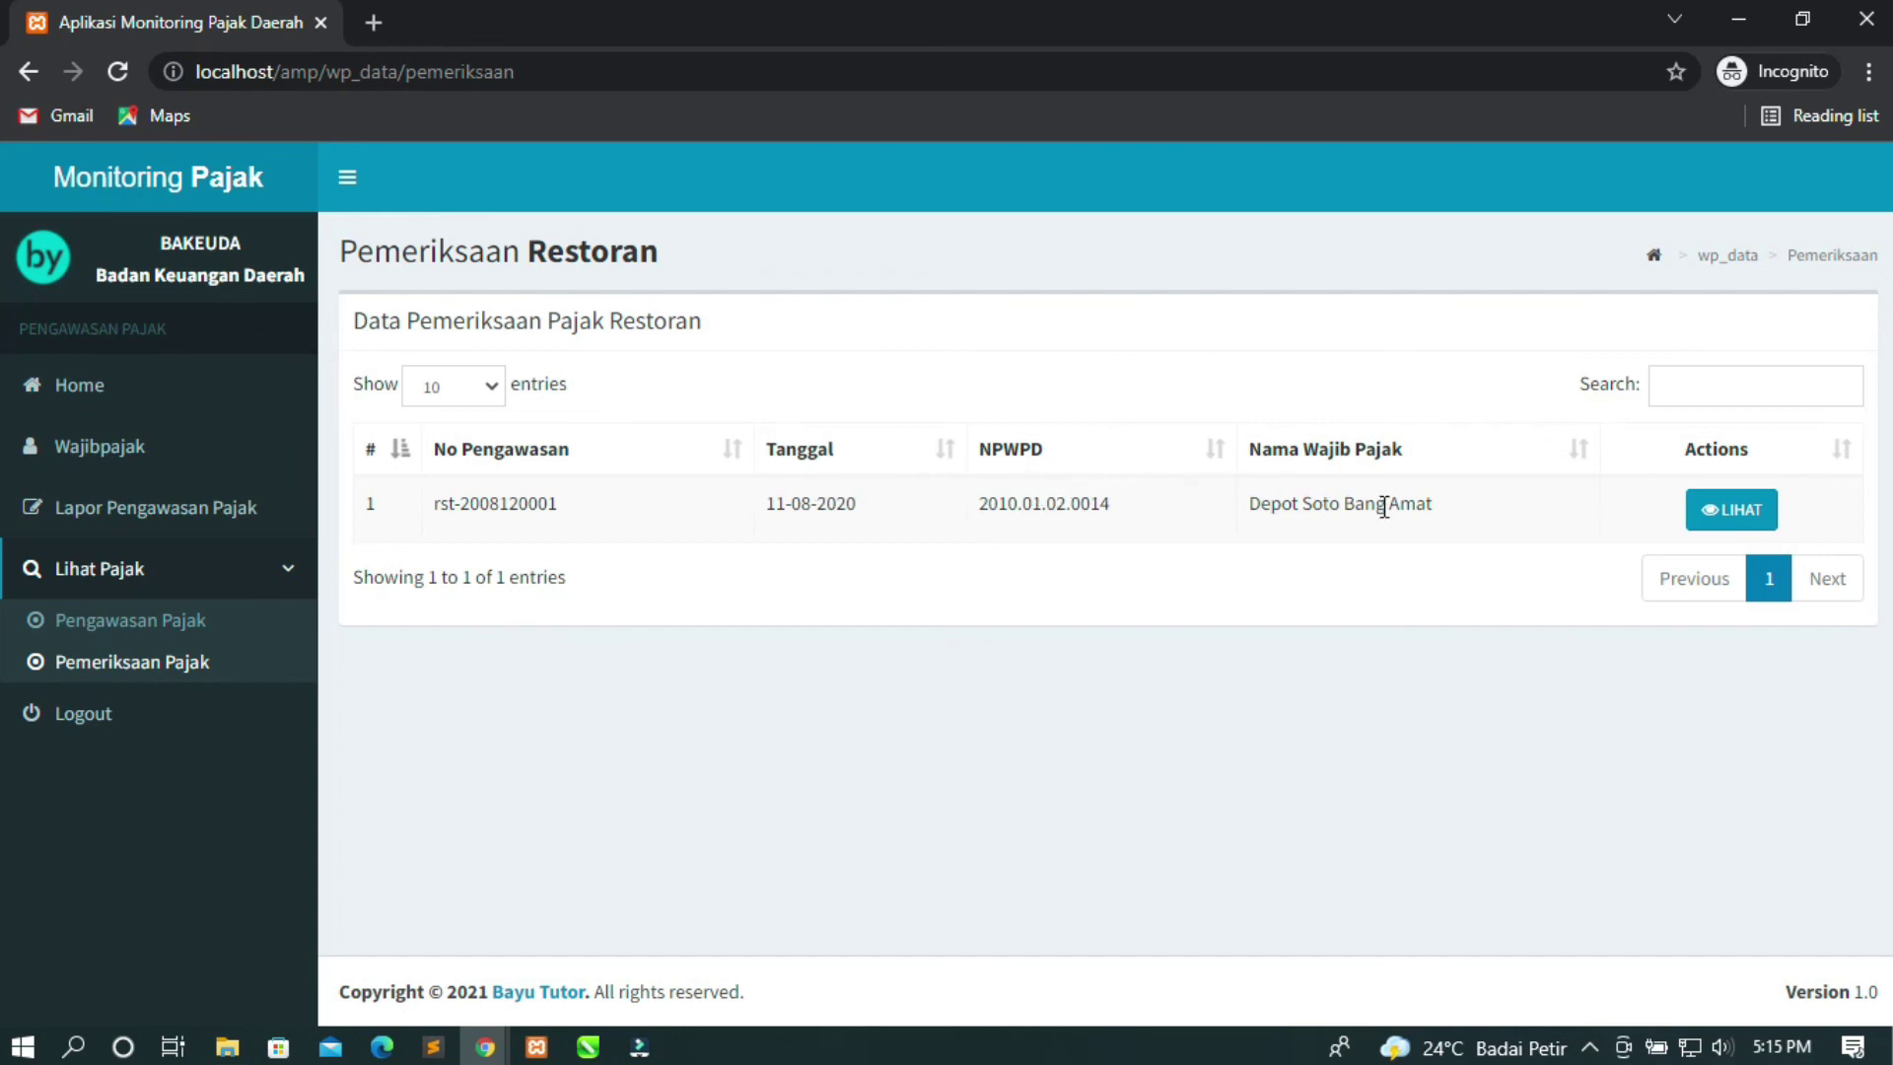
{"action": "left_click", "coordinate": [1737, 511]}
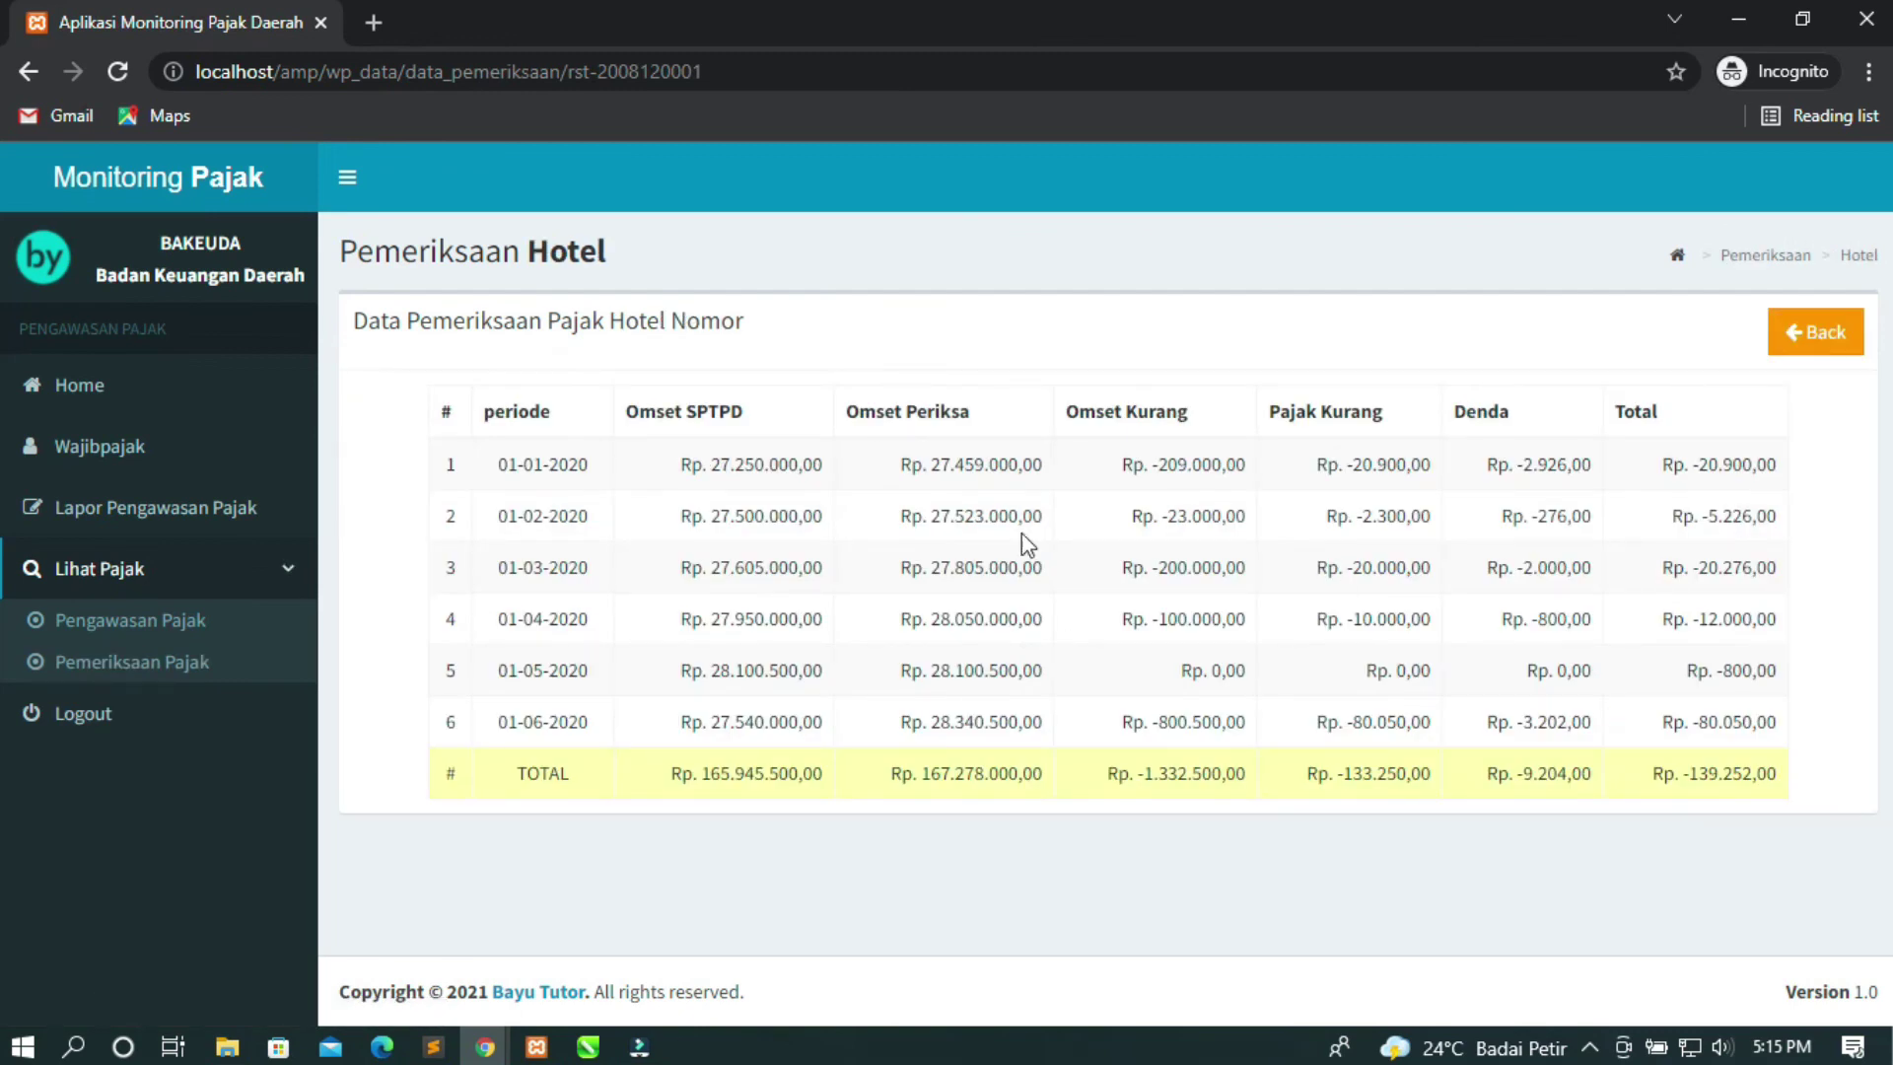
{"action": "left_click_drag", "start_coordinate": [410, 370], "coordinate": [1488, 841]}
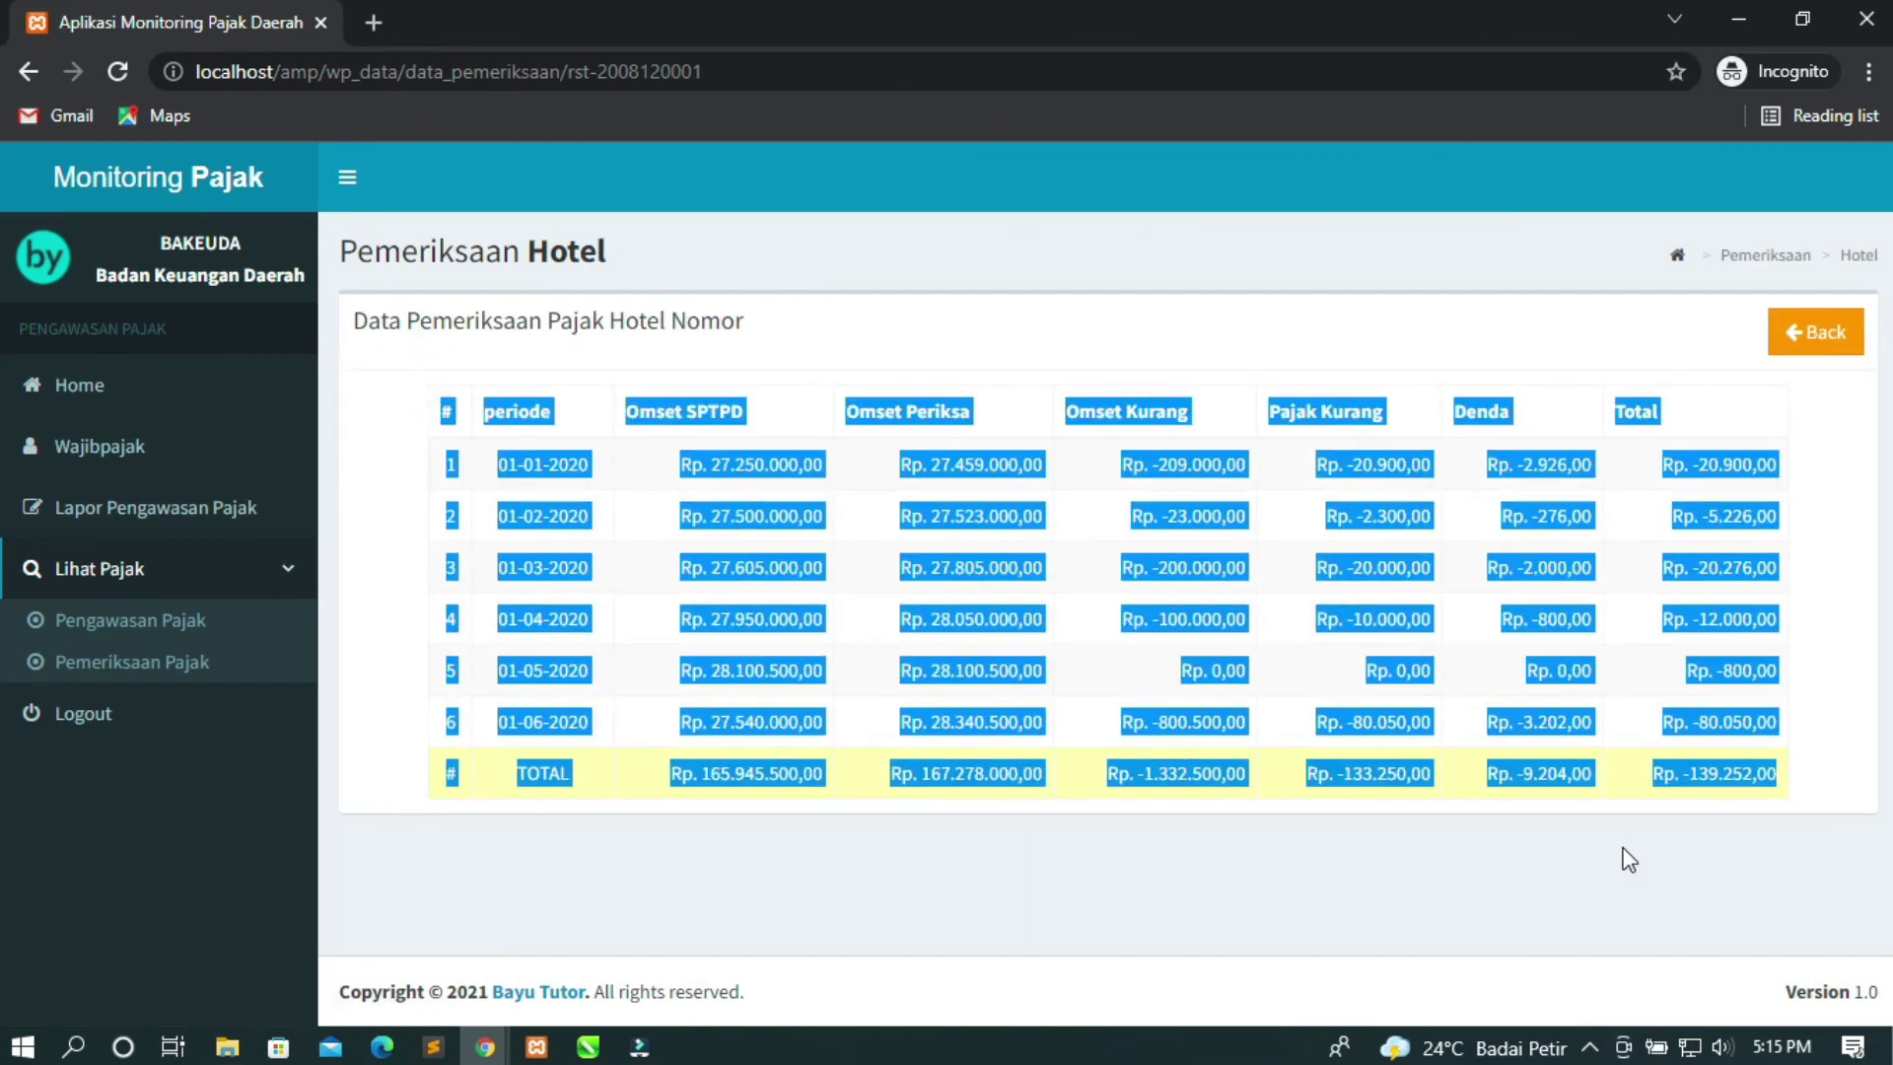
{"action": "left_click", "coordinate": [1423, 933]}
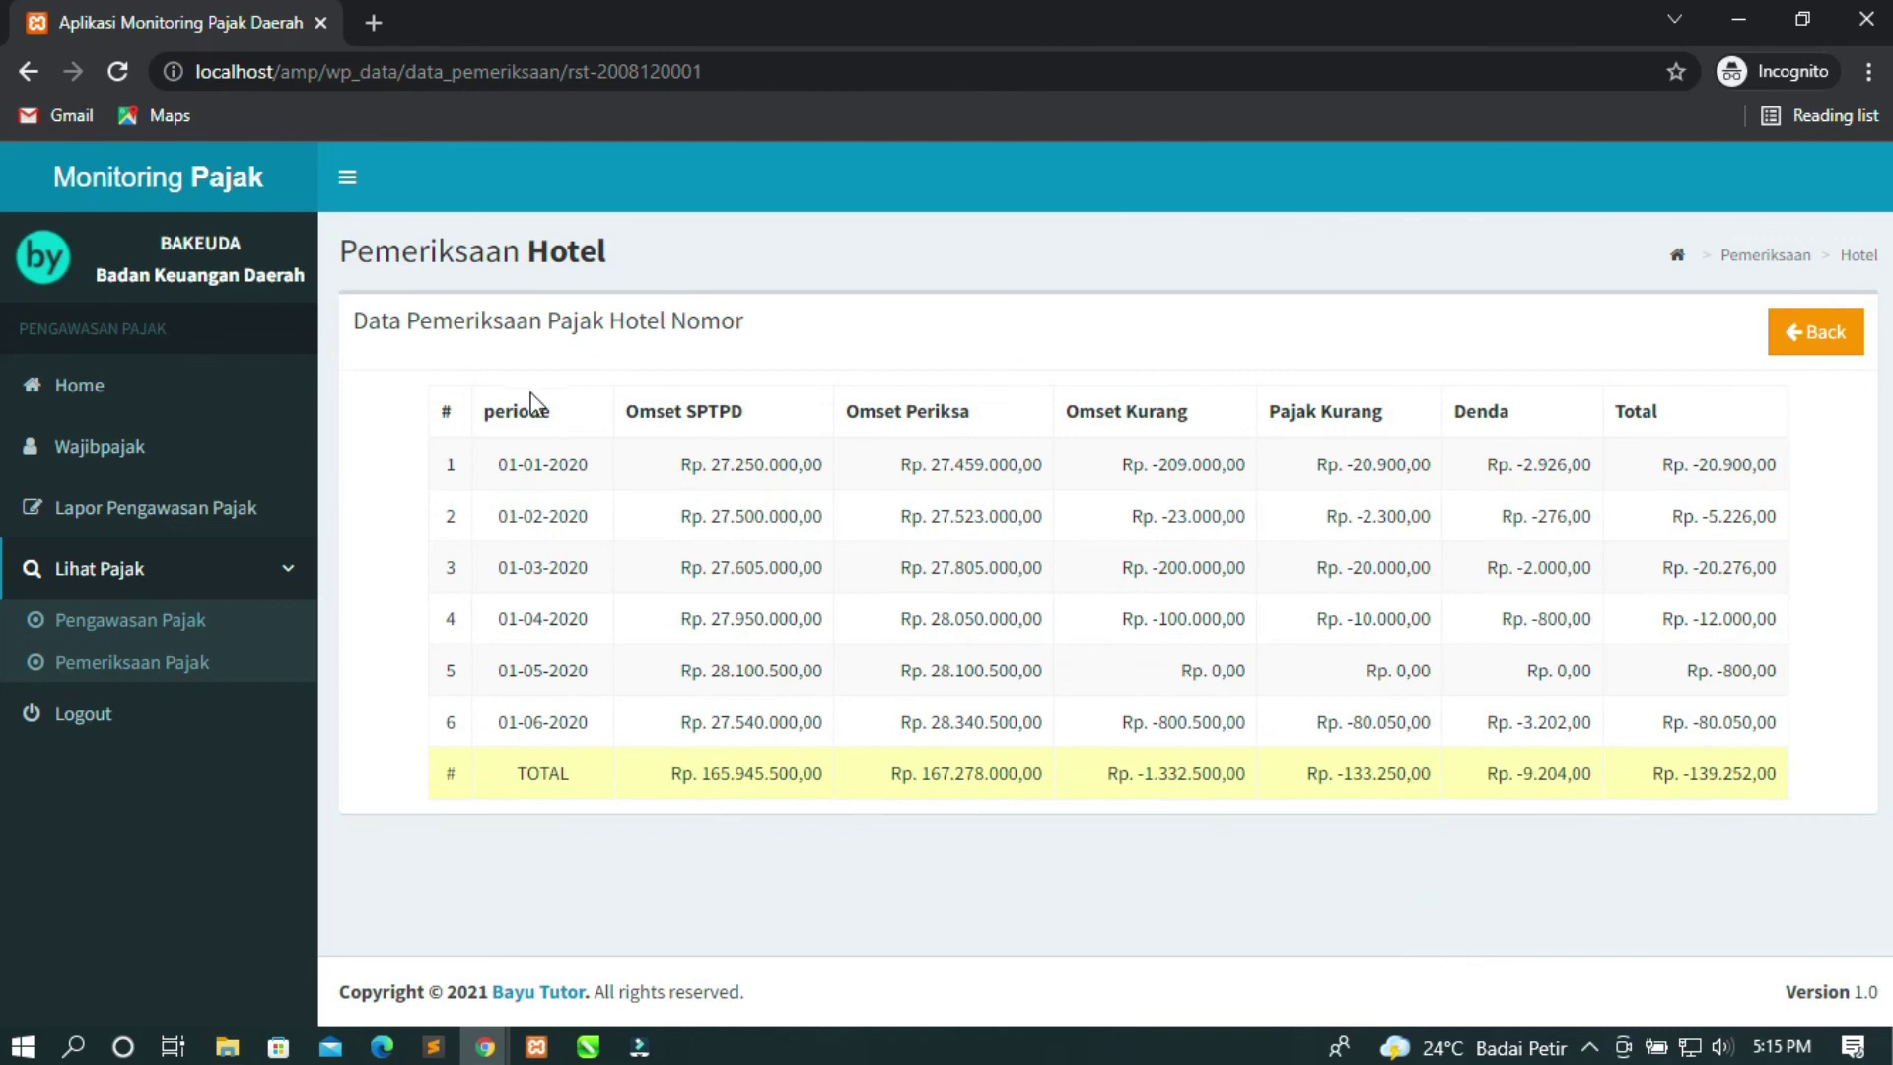
Return to the Home page and view its Visi and Misi sections.
{"action": "left_click", "coordinate": [94, 400]}
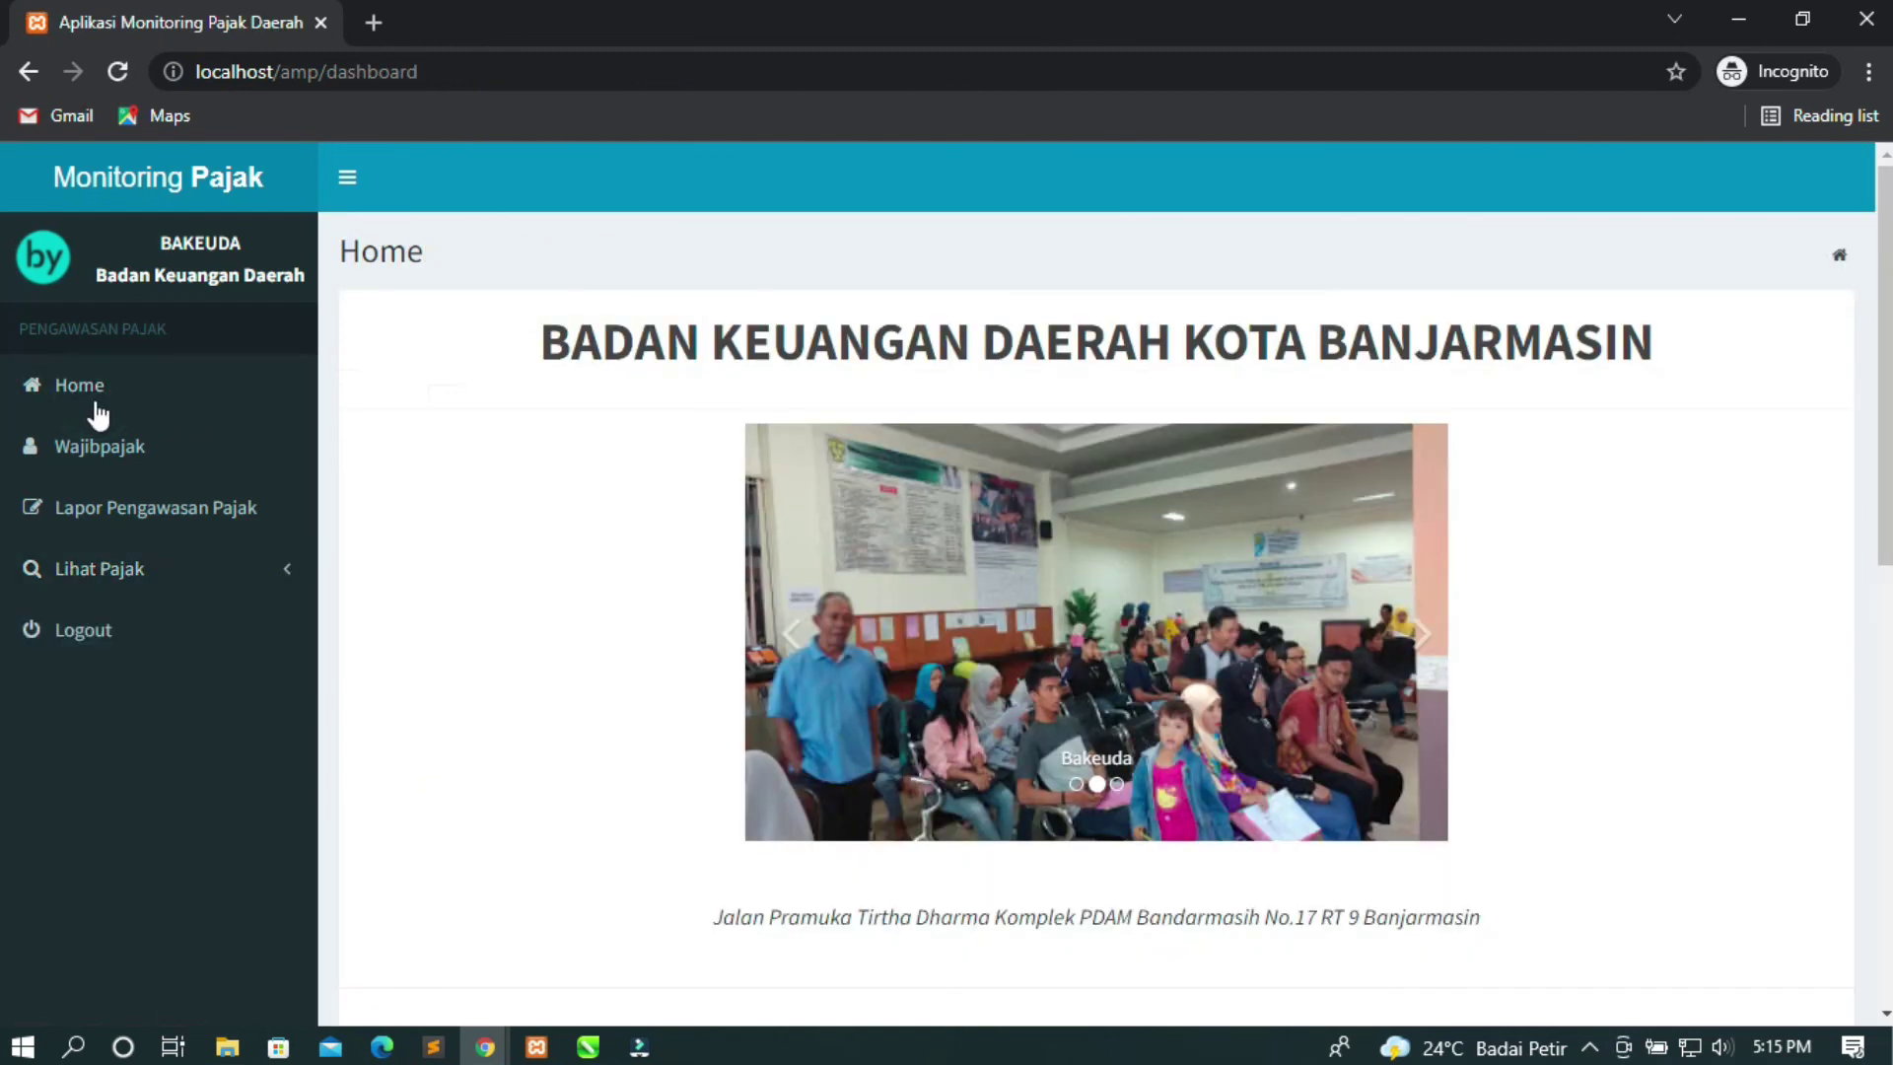
{"action": "scroll", "coordinate": [1199, 613], "scroll_direction": "down", "scroll_amount": 7}
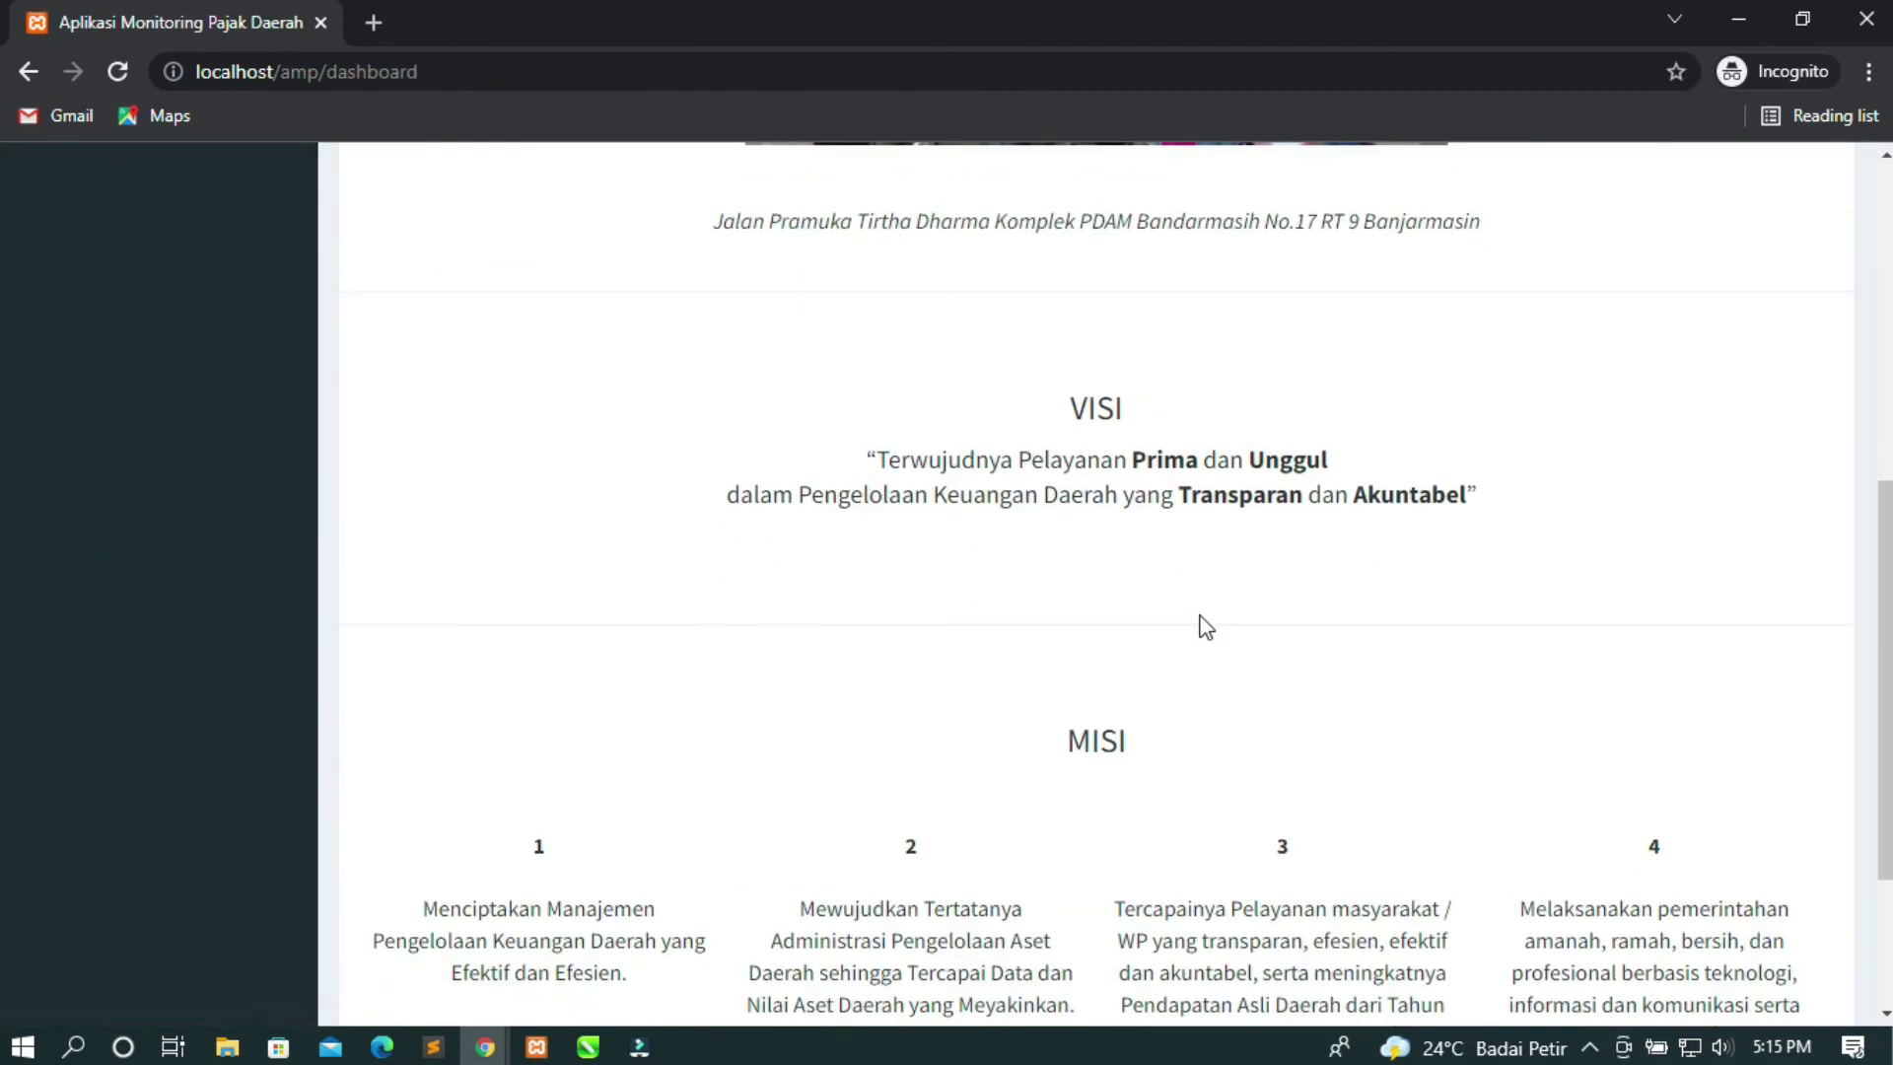